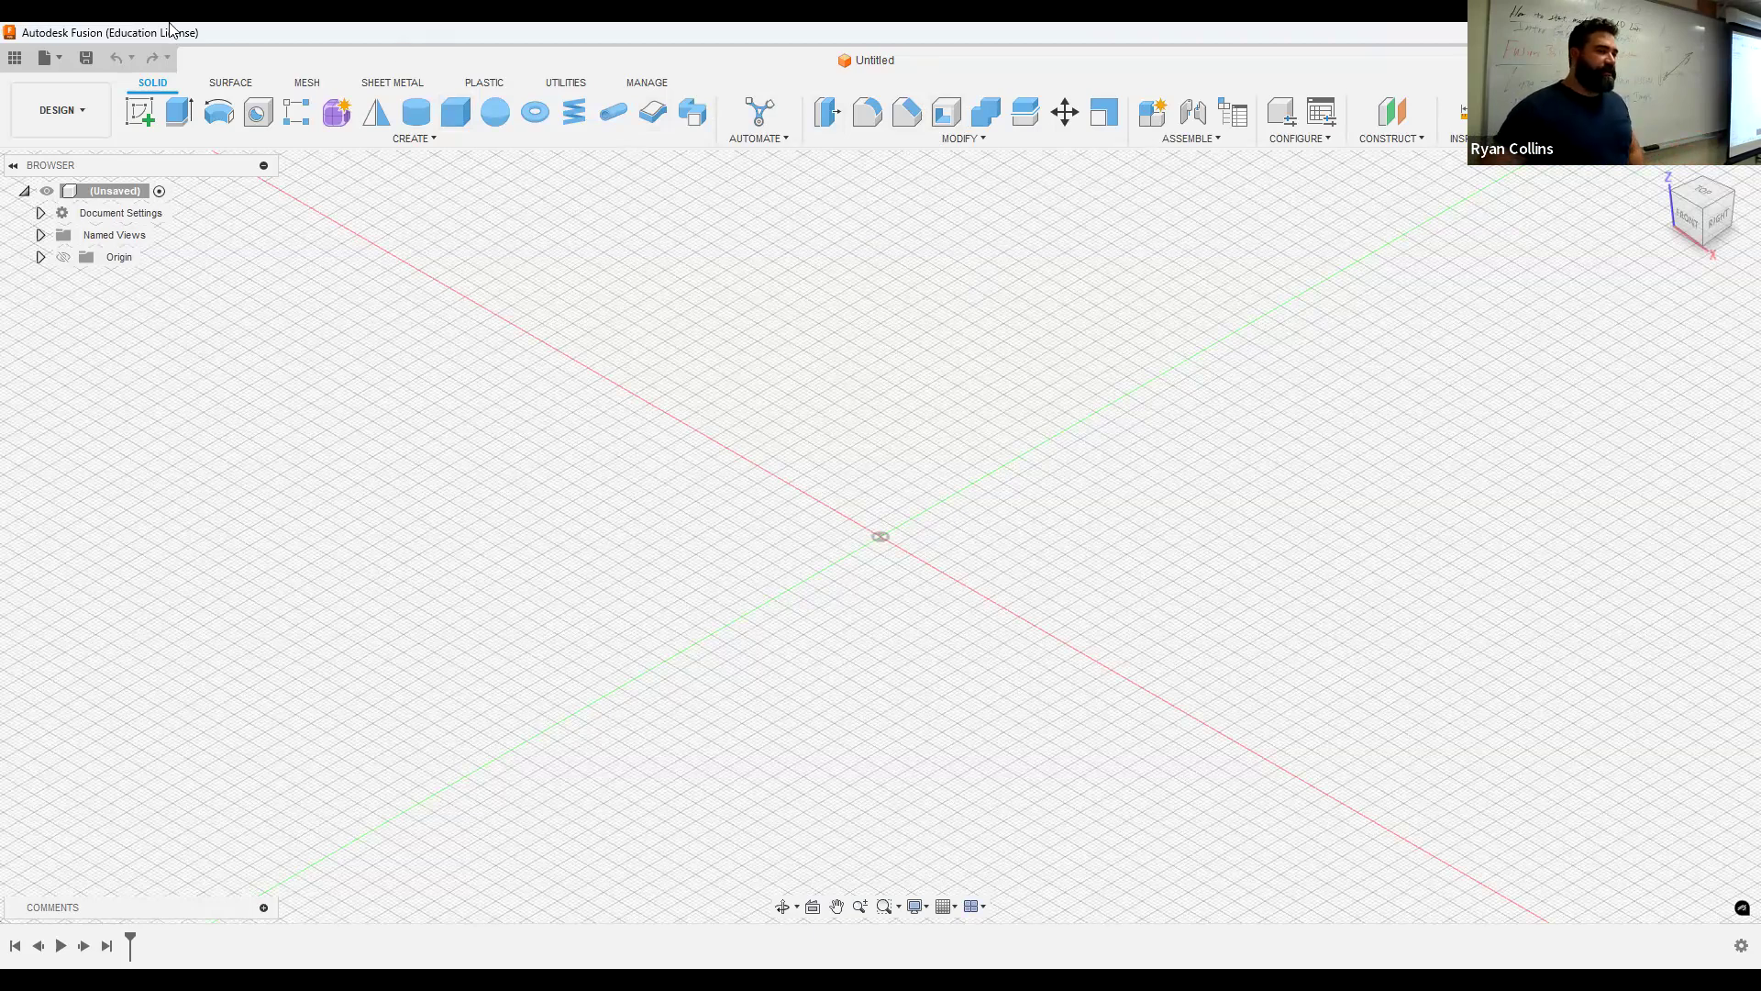
Check the BSU3DM team and browse the class project's 01 - Line Extrude Keychain folder in the team's cloud data.
left_click(16, 64)
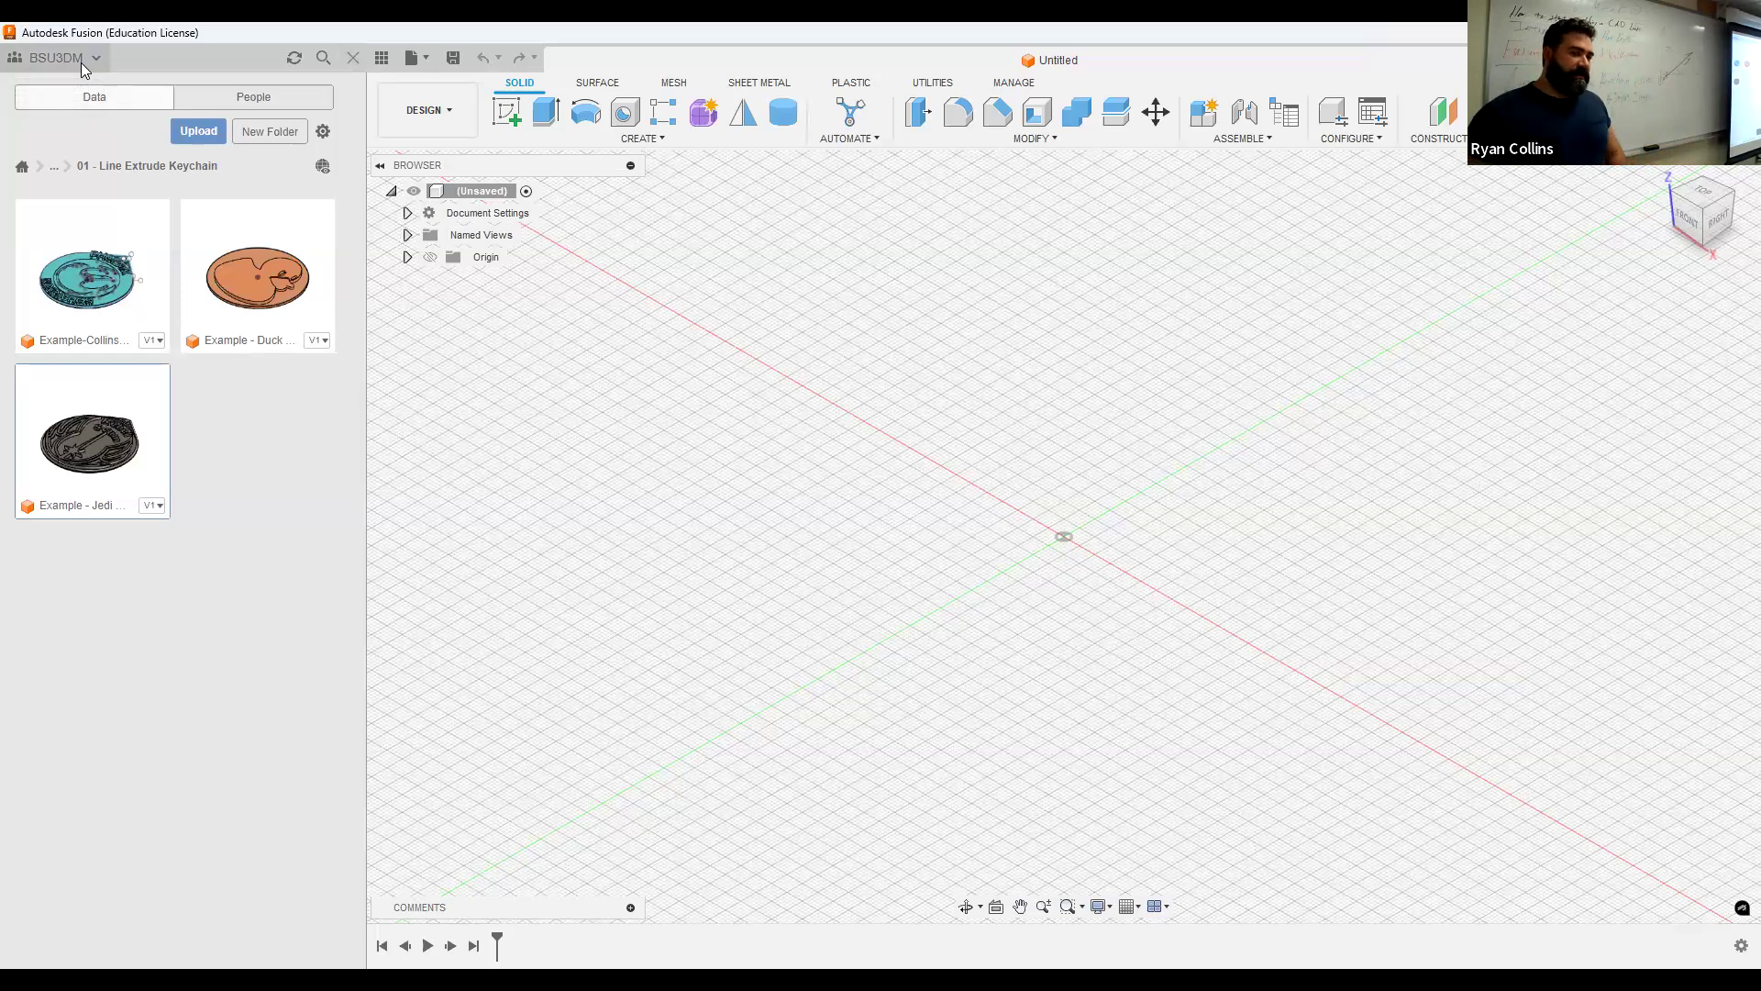
left_click(81, 63)
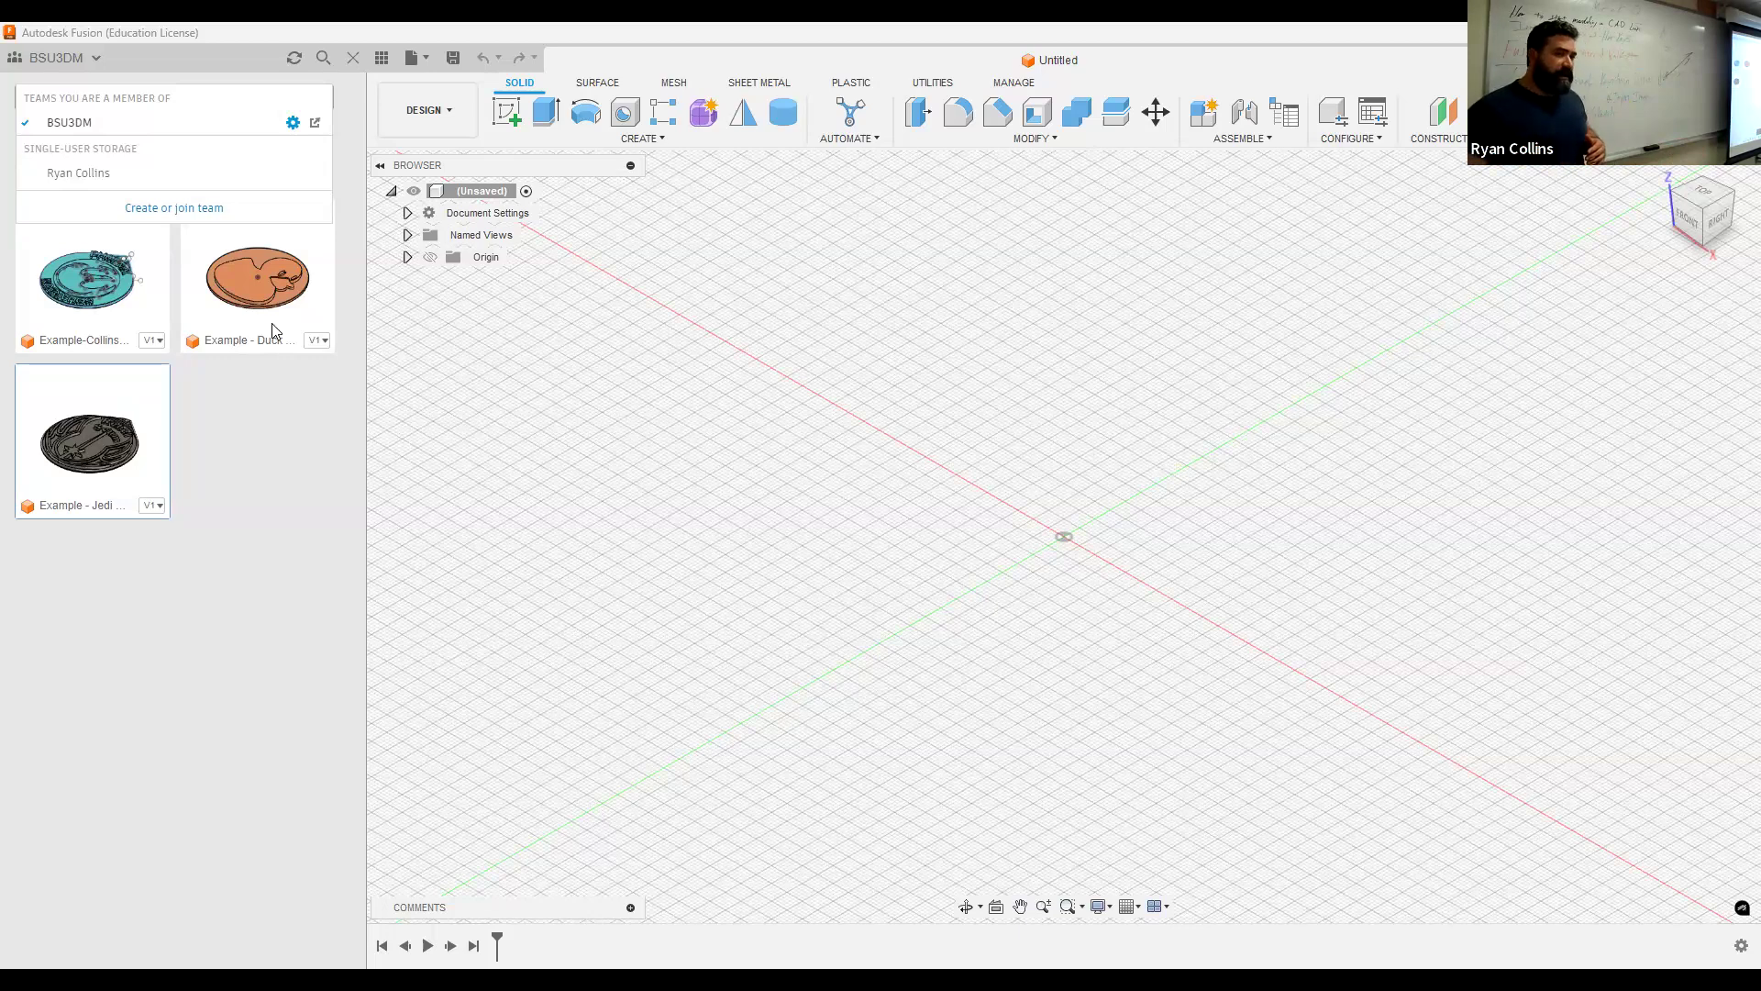
left_click(286, 609)
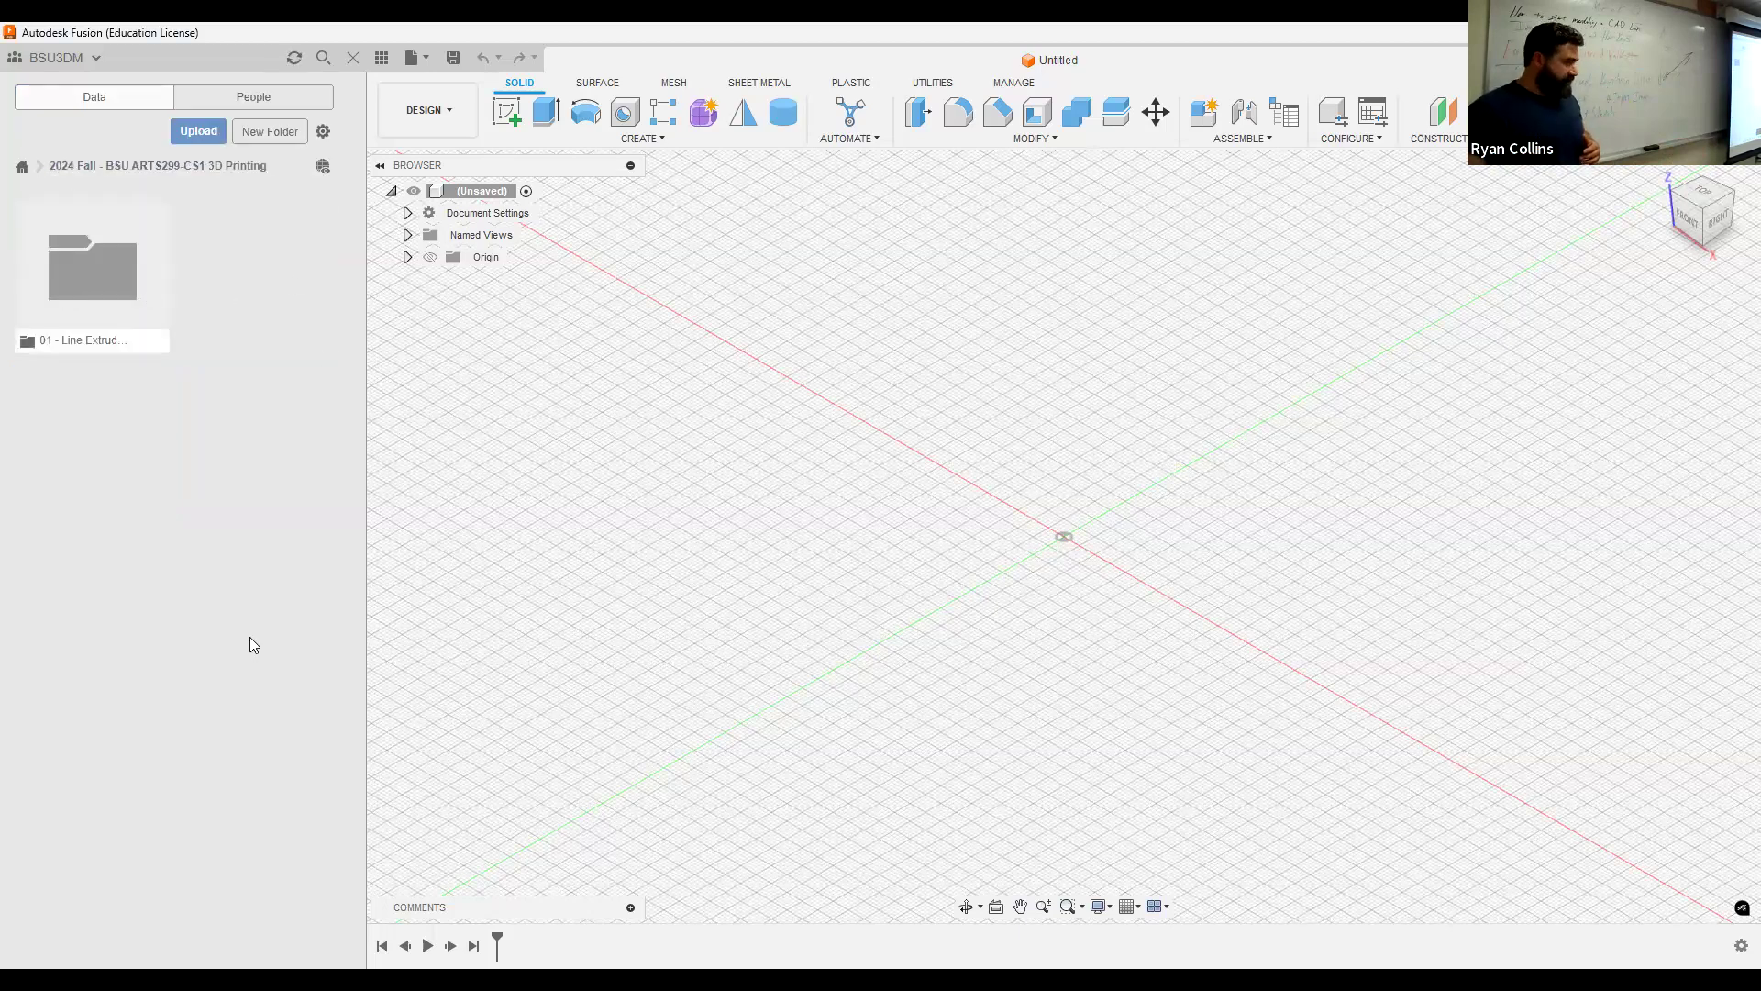
double_click(136, 301)
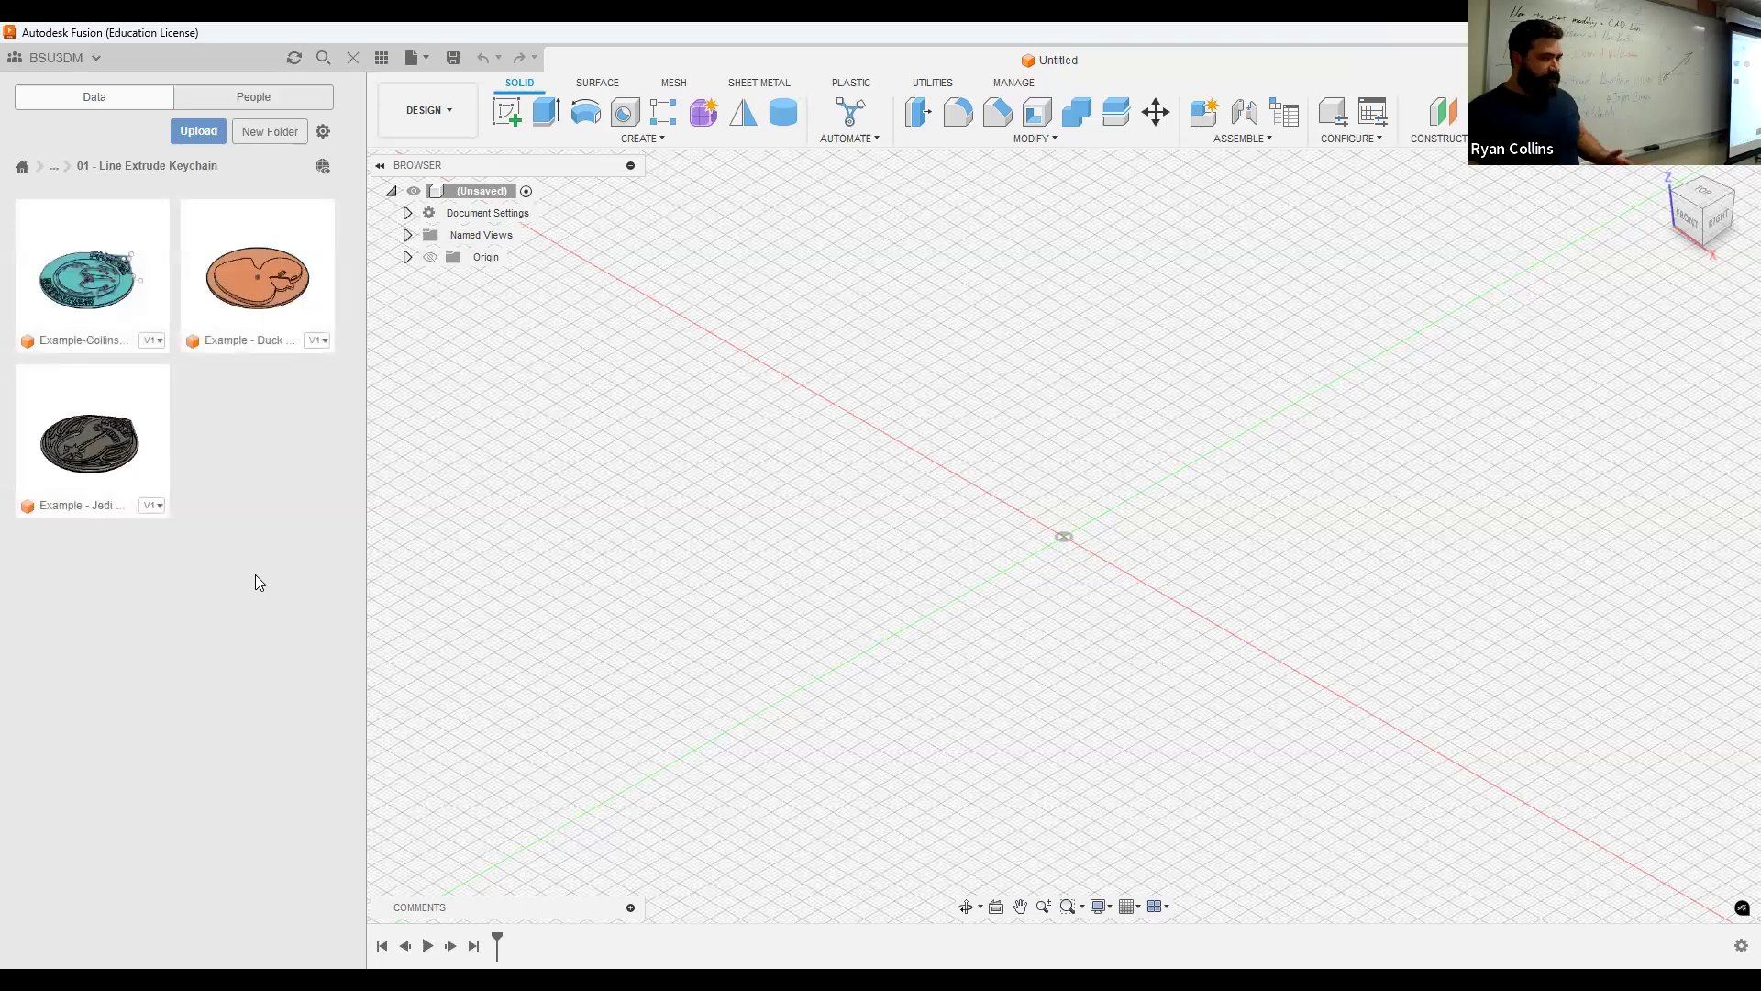
left_click(66, 59)
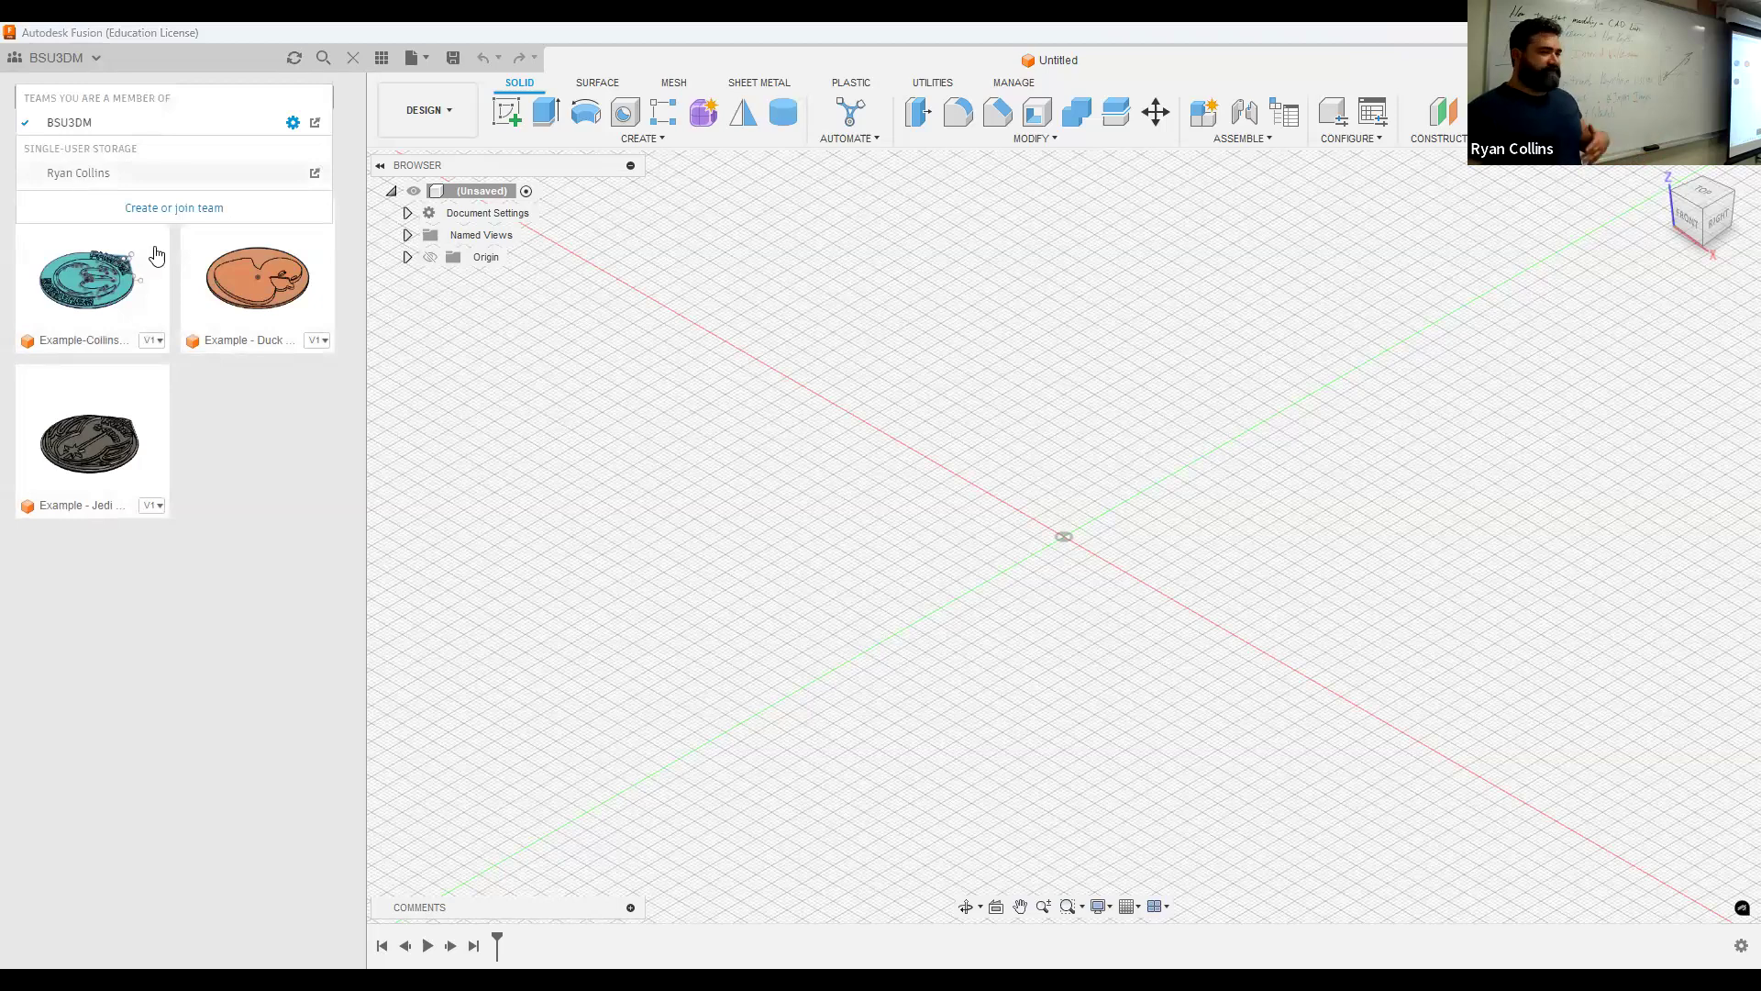
left_click(299, 497)
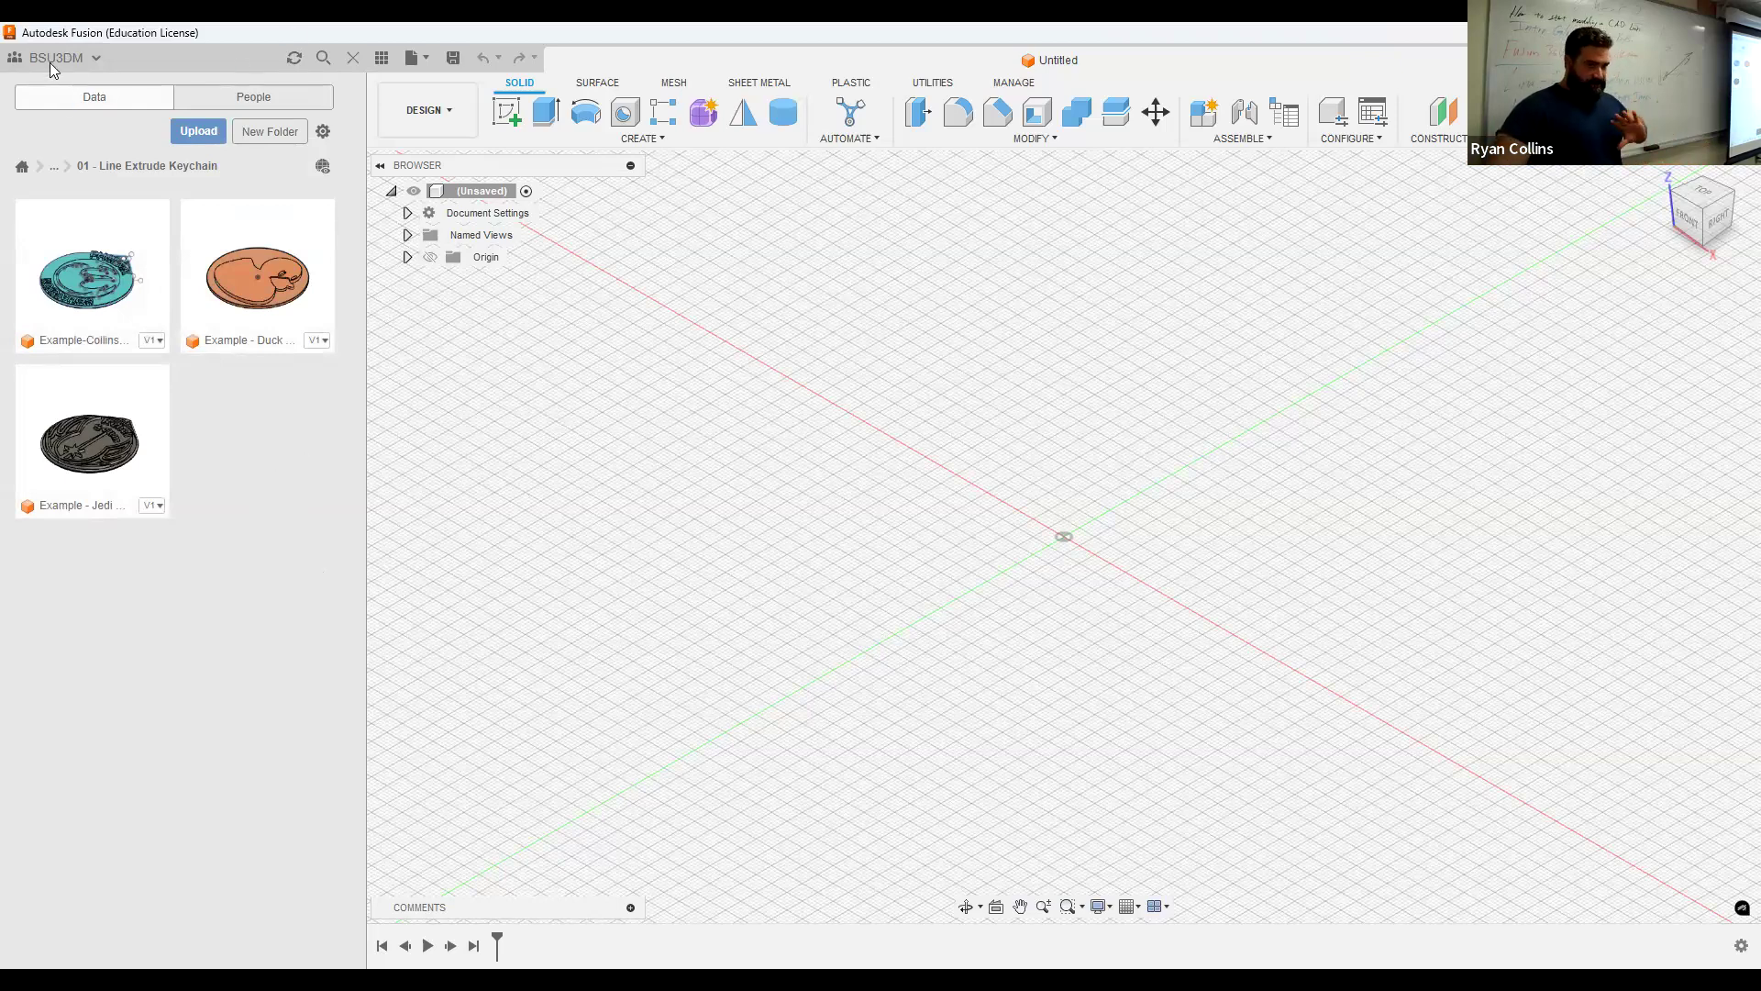
left_click(352, 56)
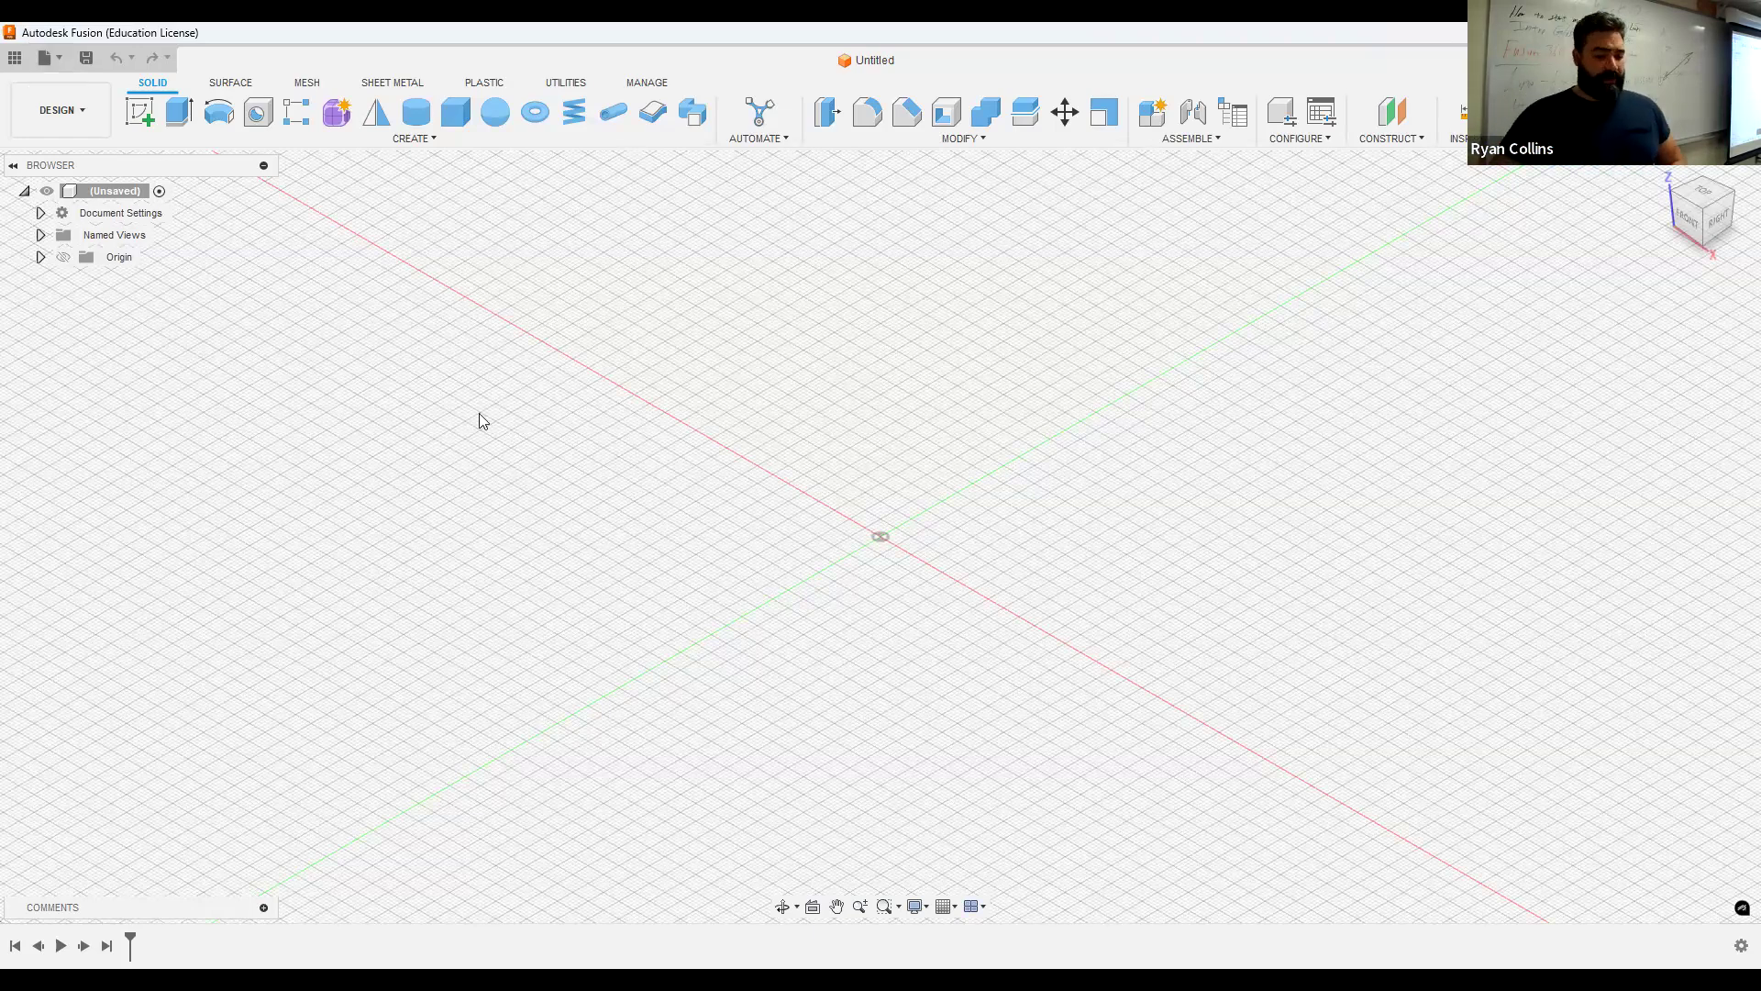
Save the untitled design as "Wal-through" in the 01 - Line Extrude Keychain folder.
left_click(51, 66)
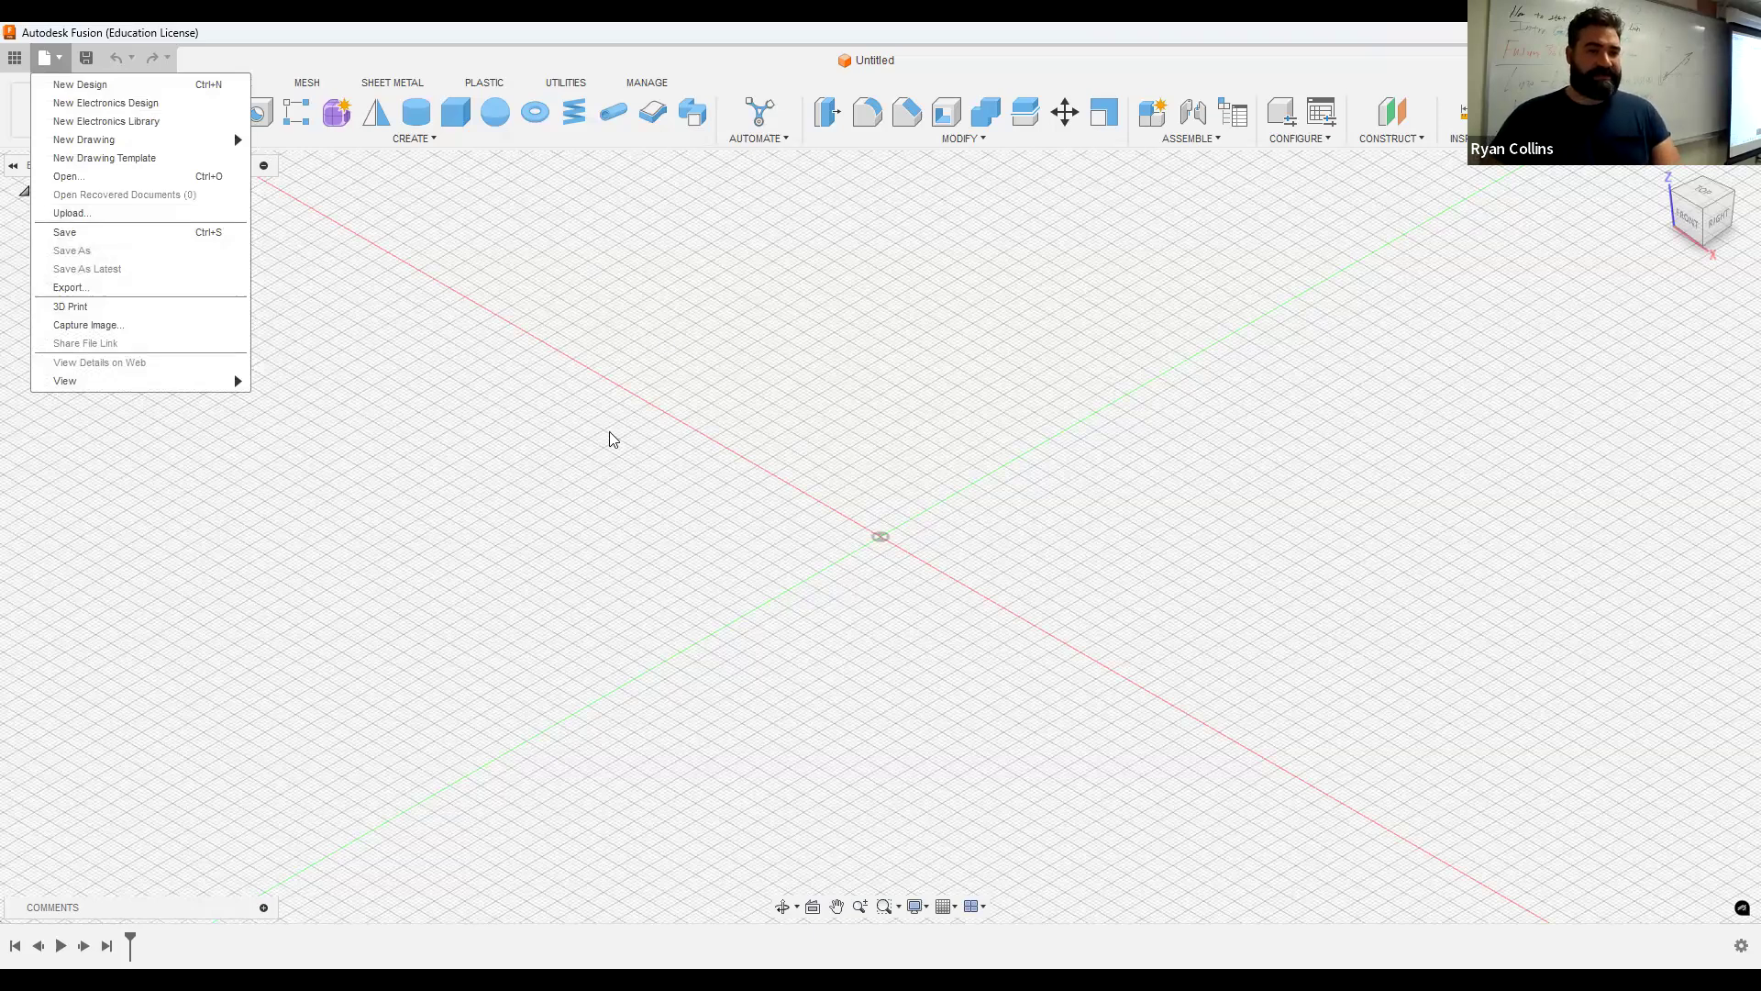
key("ctrl+s")
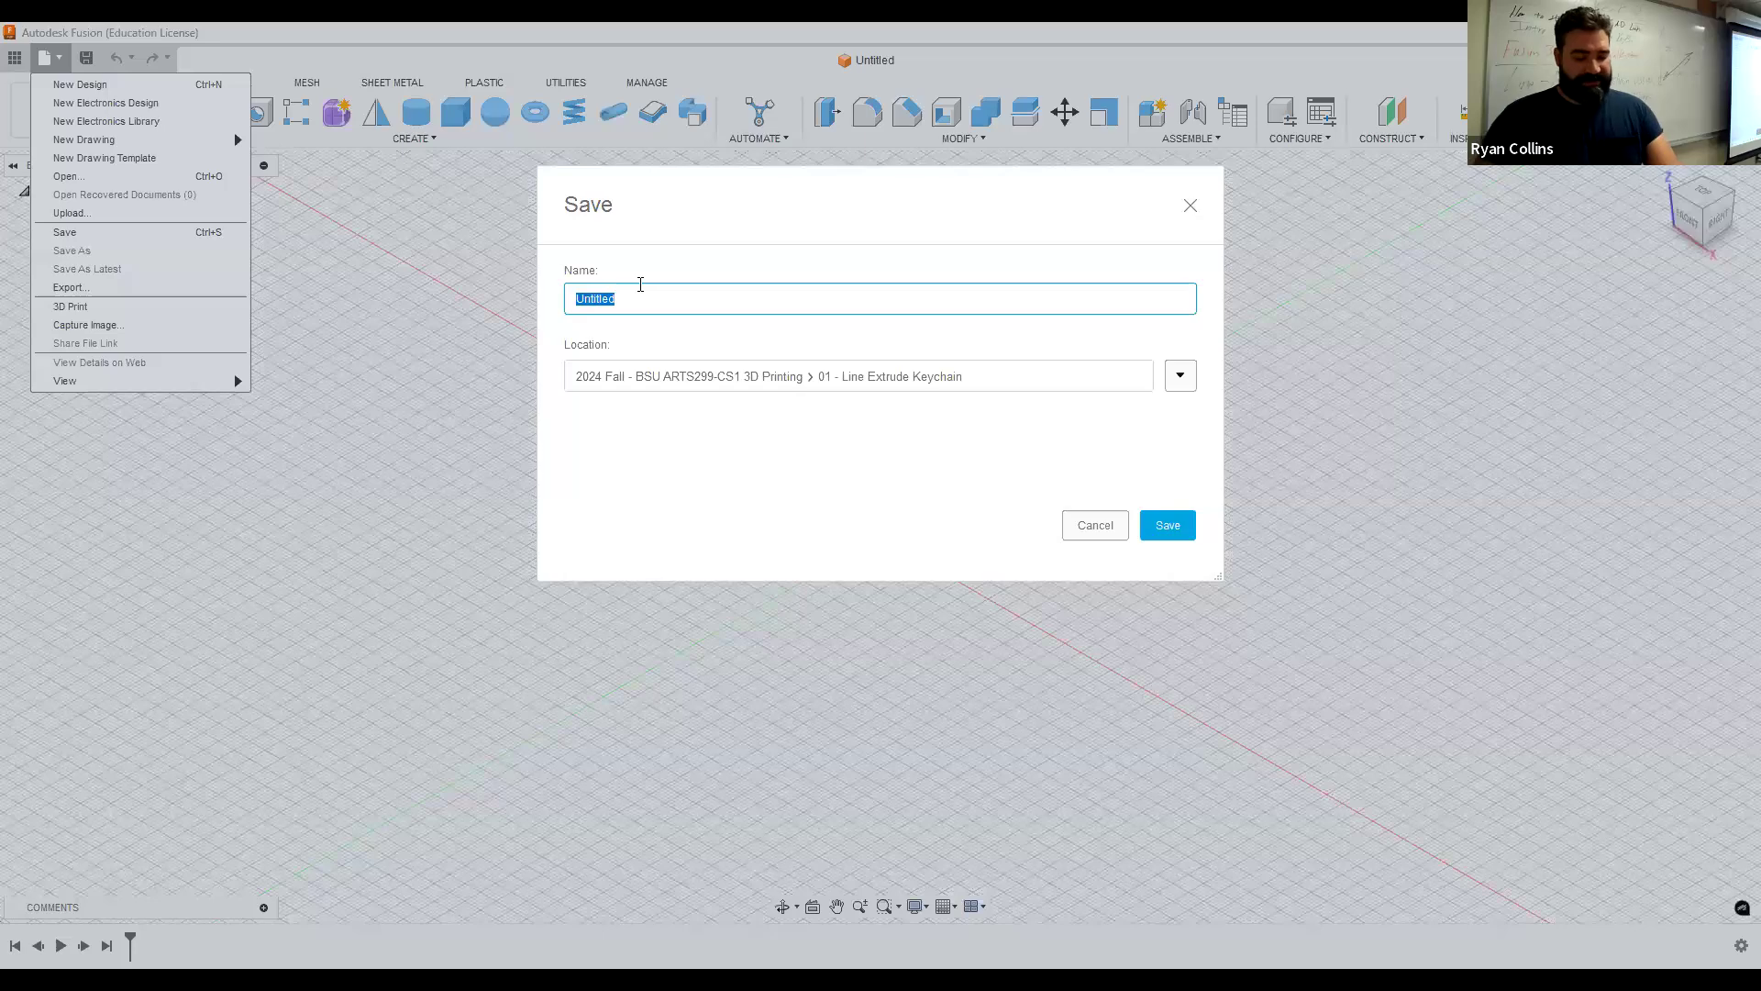
type("W")
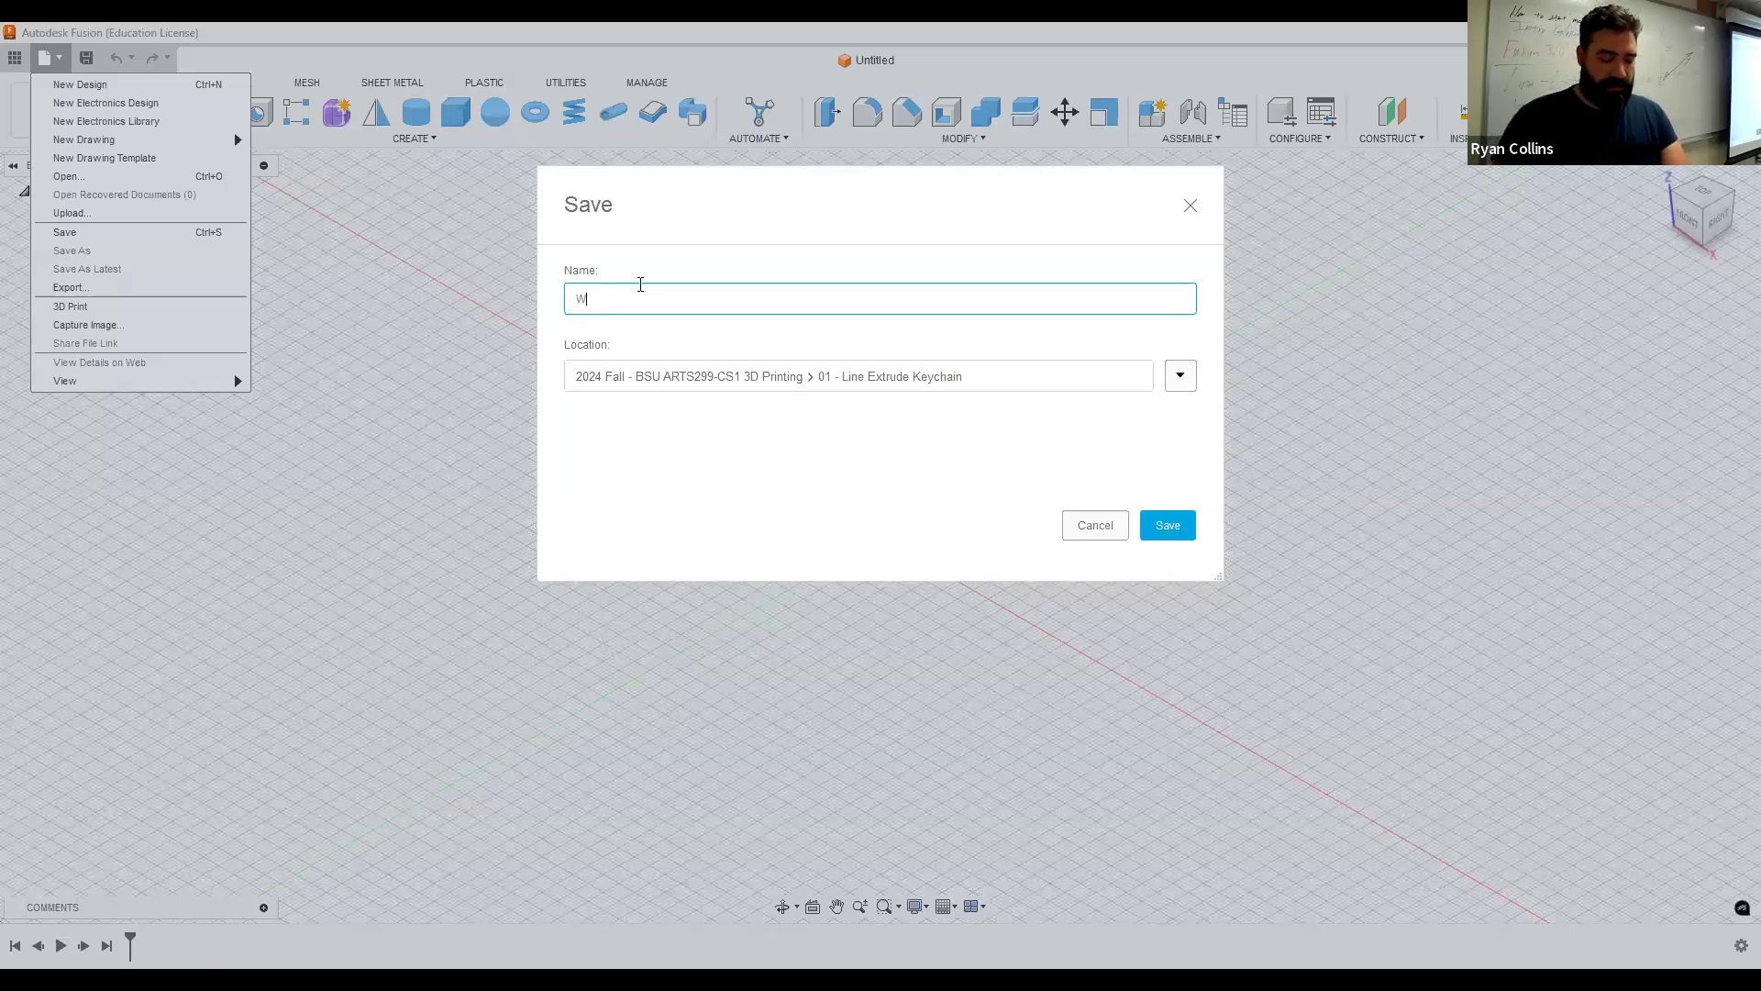
type("al-through")
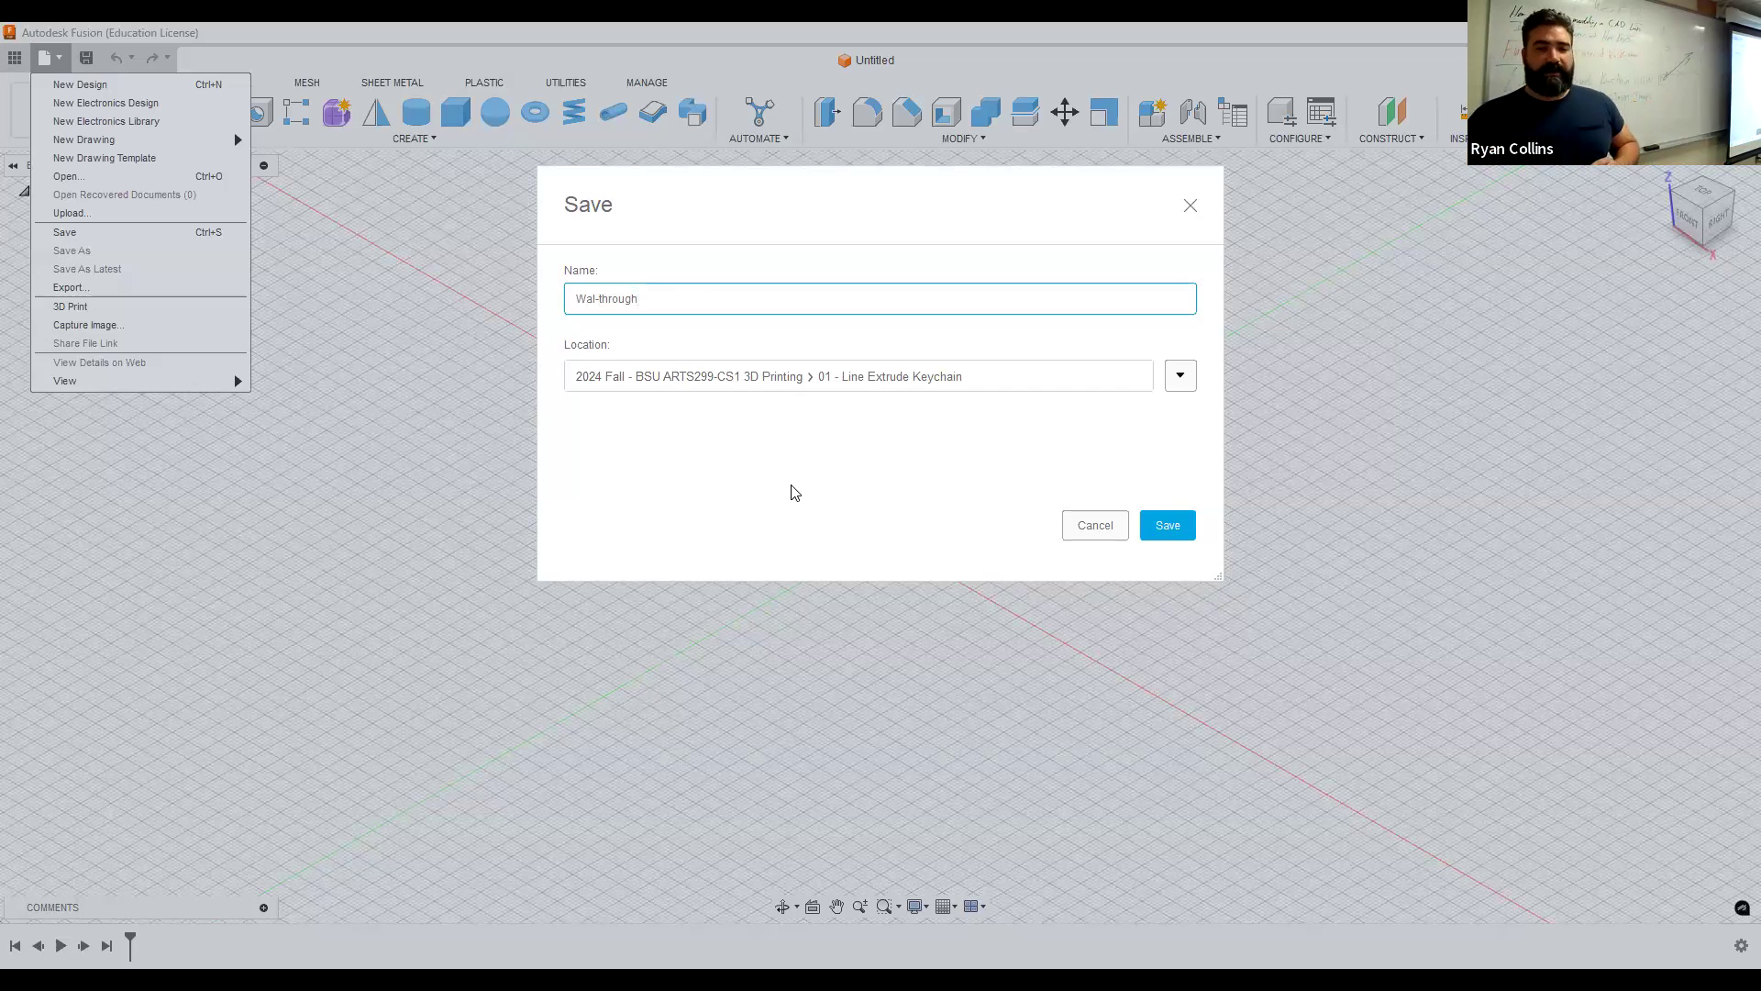
left_click(1179, 528)
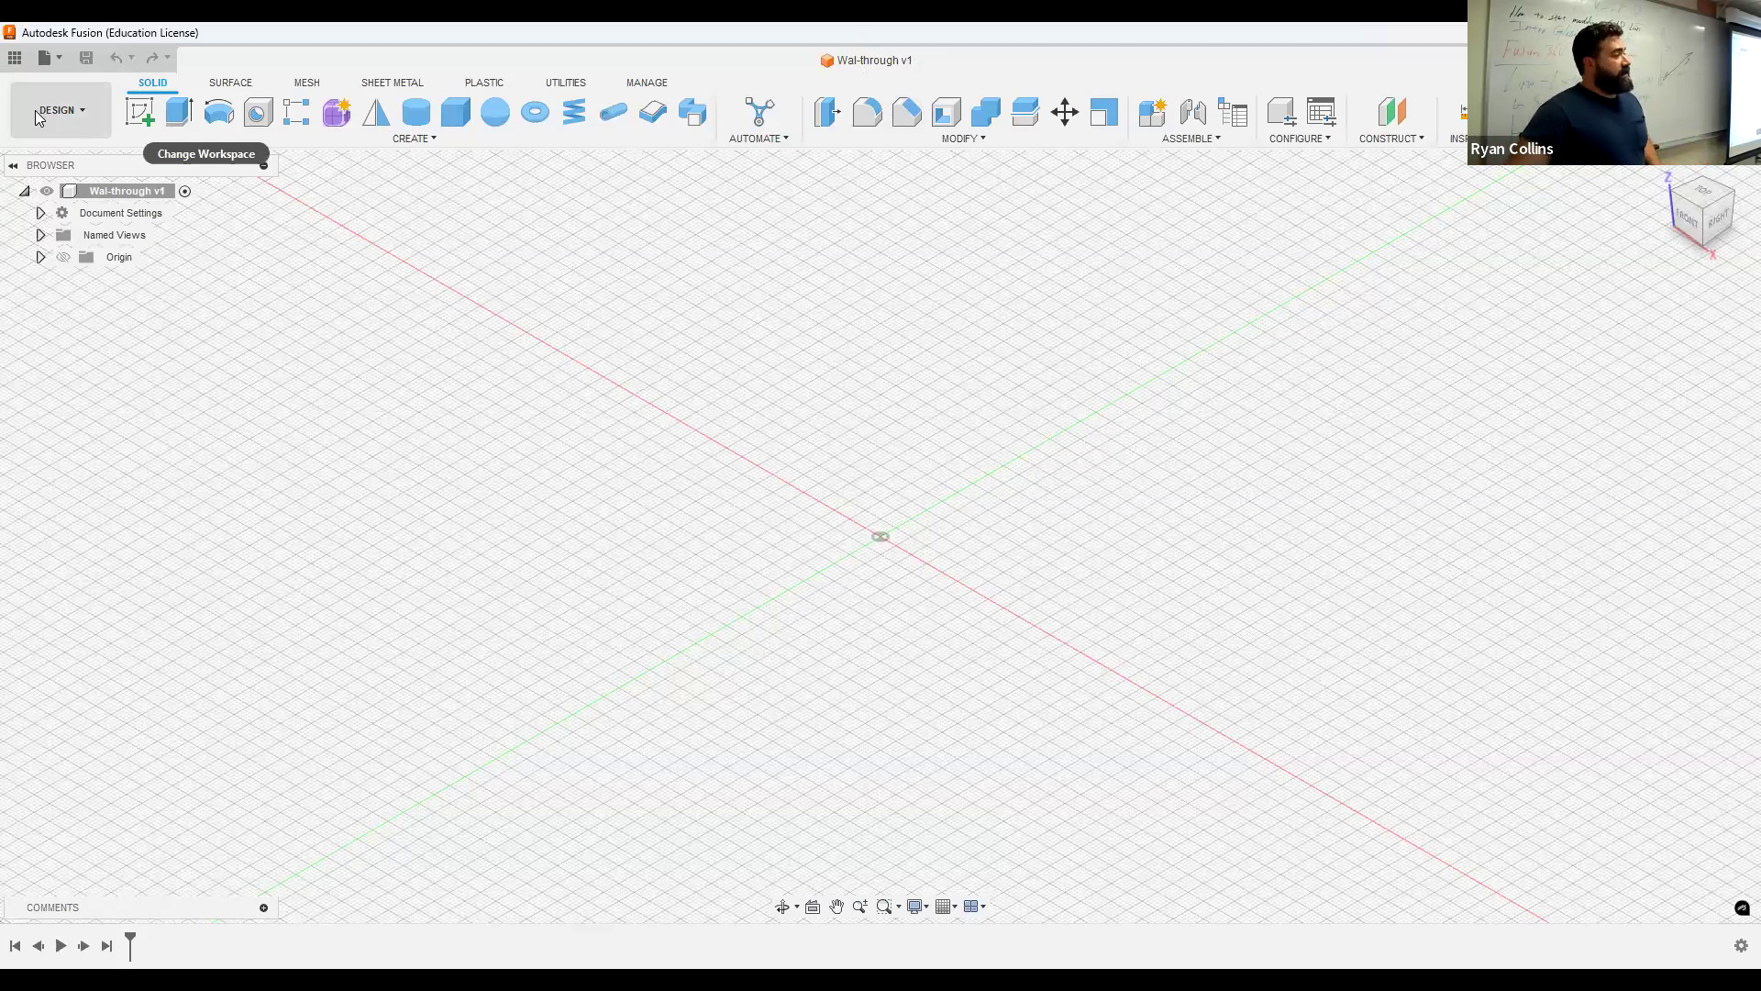
Create a cylinder centred on the origin on the horizontal plane, about 104 mm in diameter and 70 mm high.
left_click(180, 118)
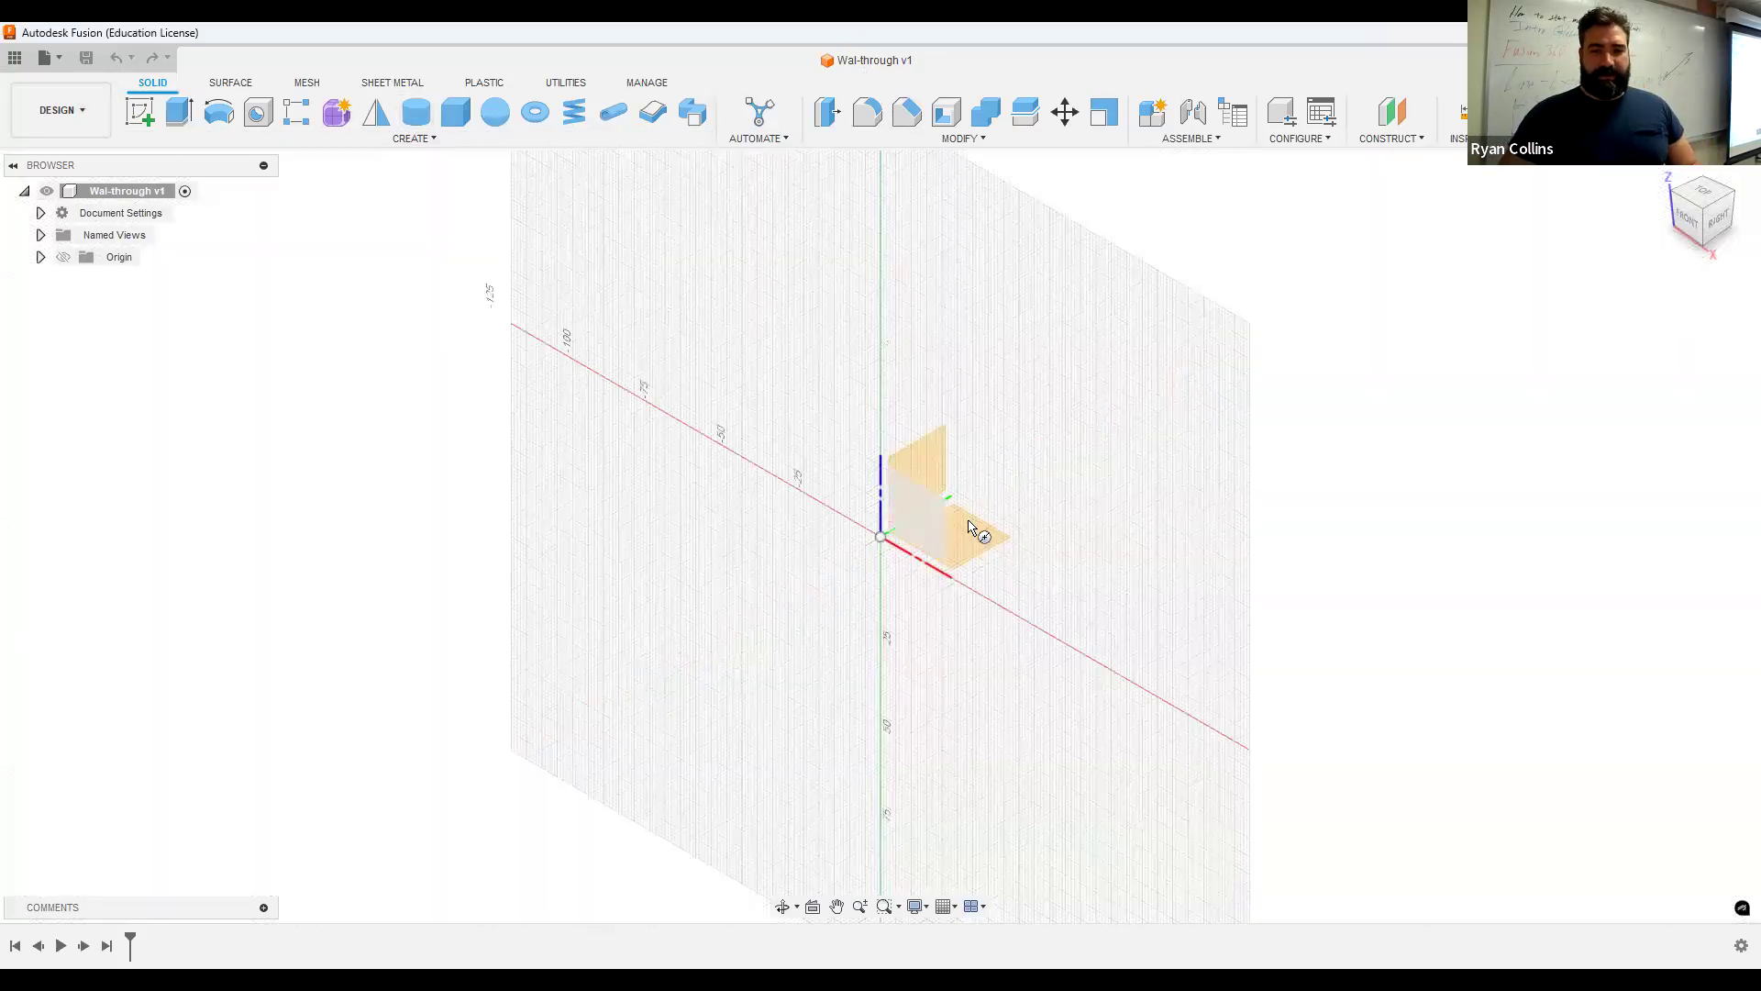
left_click(895, 540)
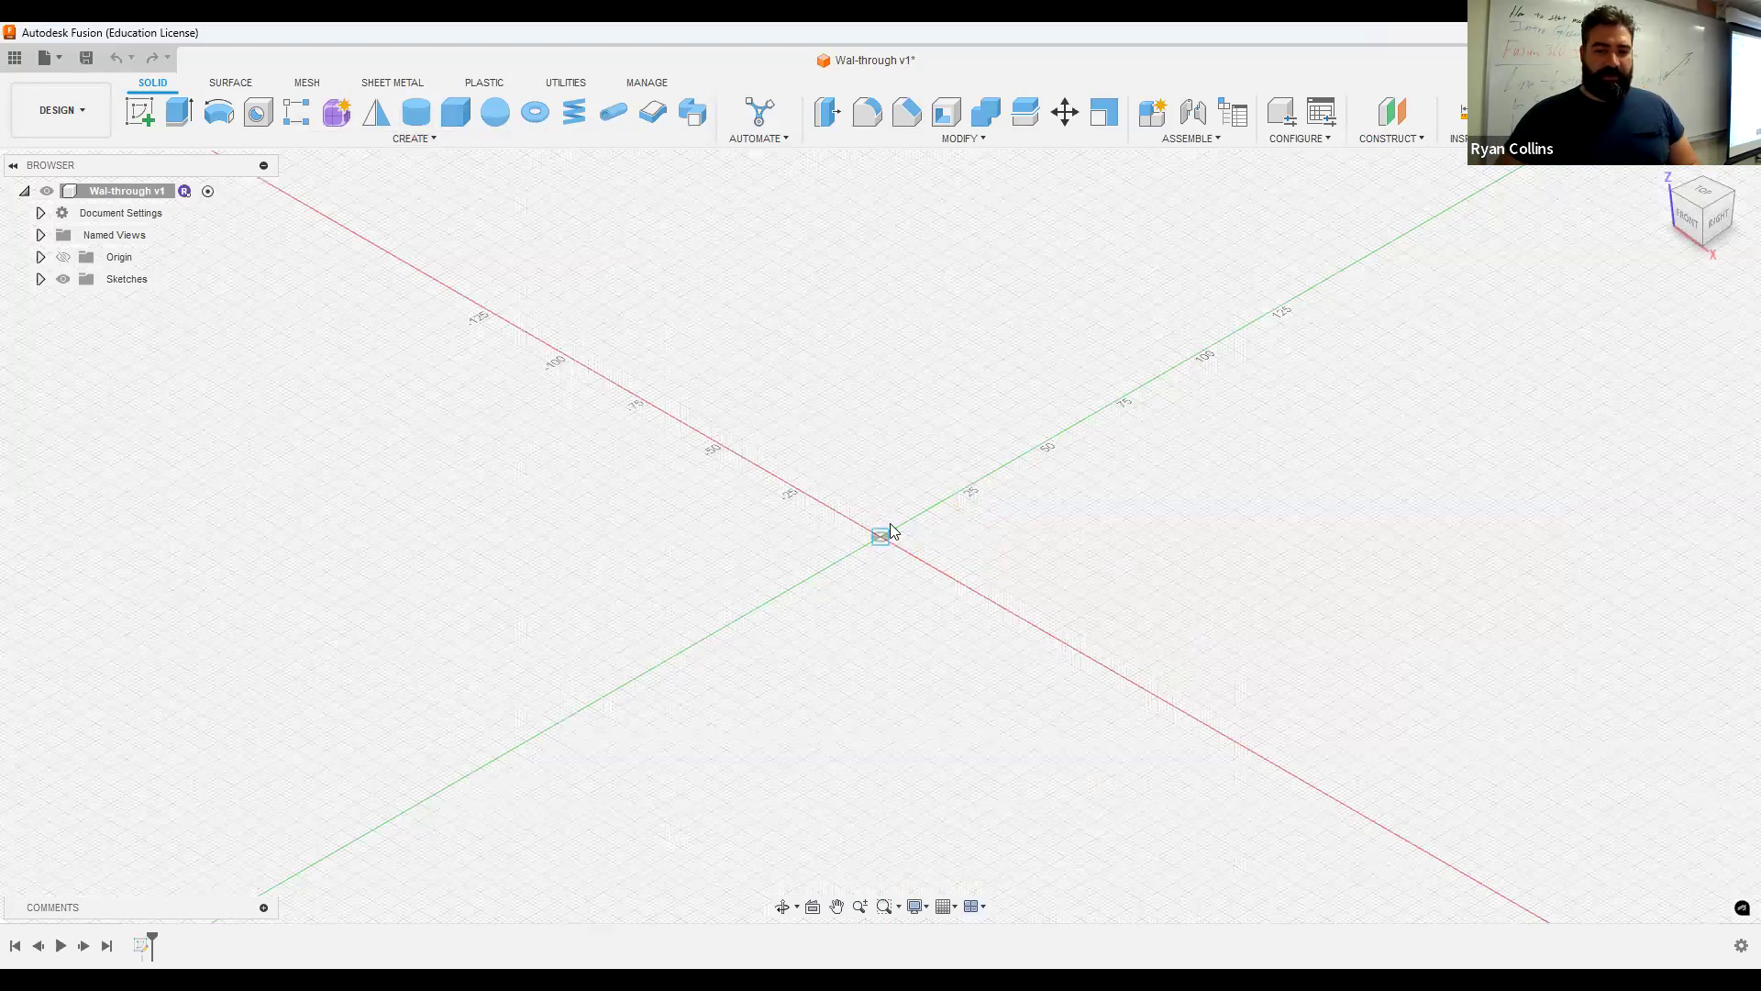
left_click(895, 533)
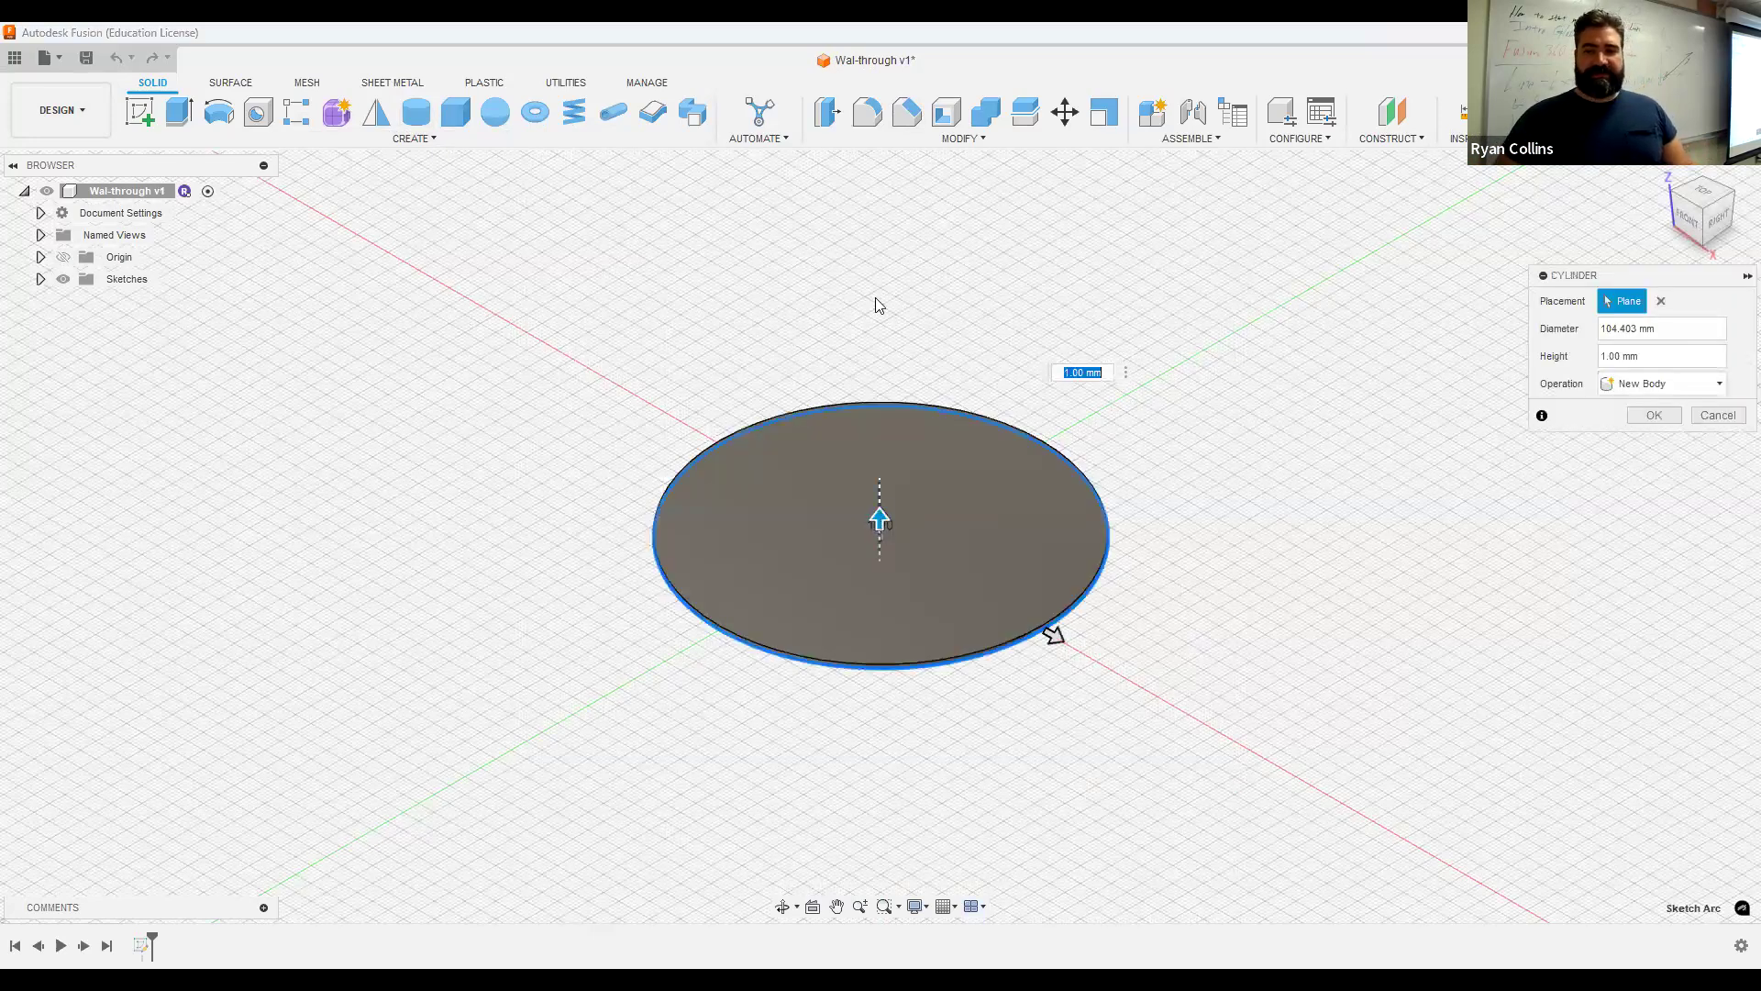
type("70")
key("Return")
key("Return")
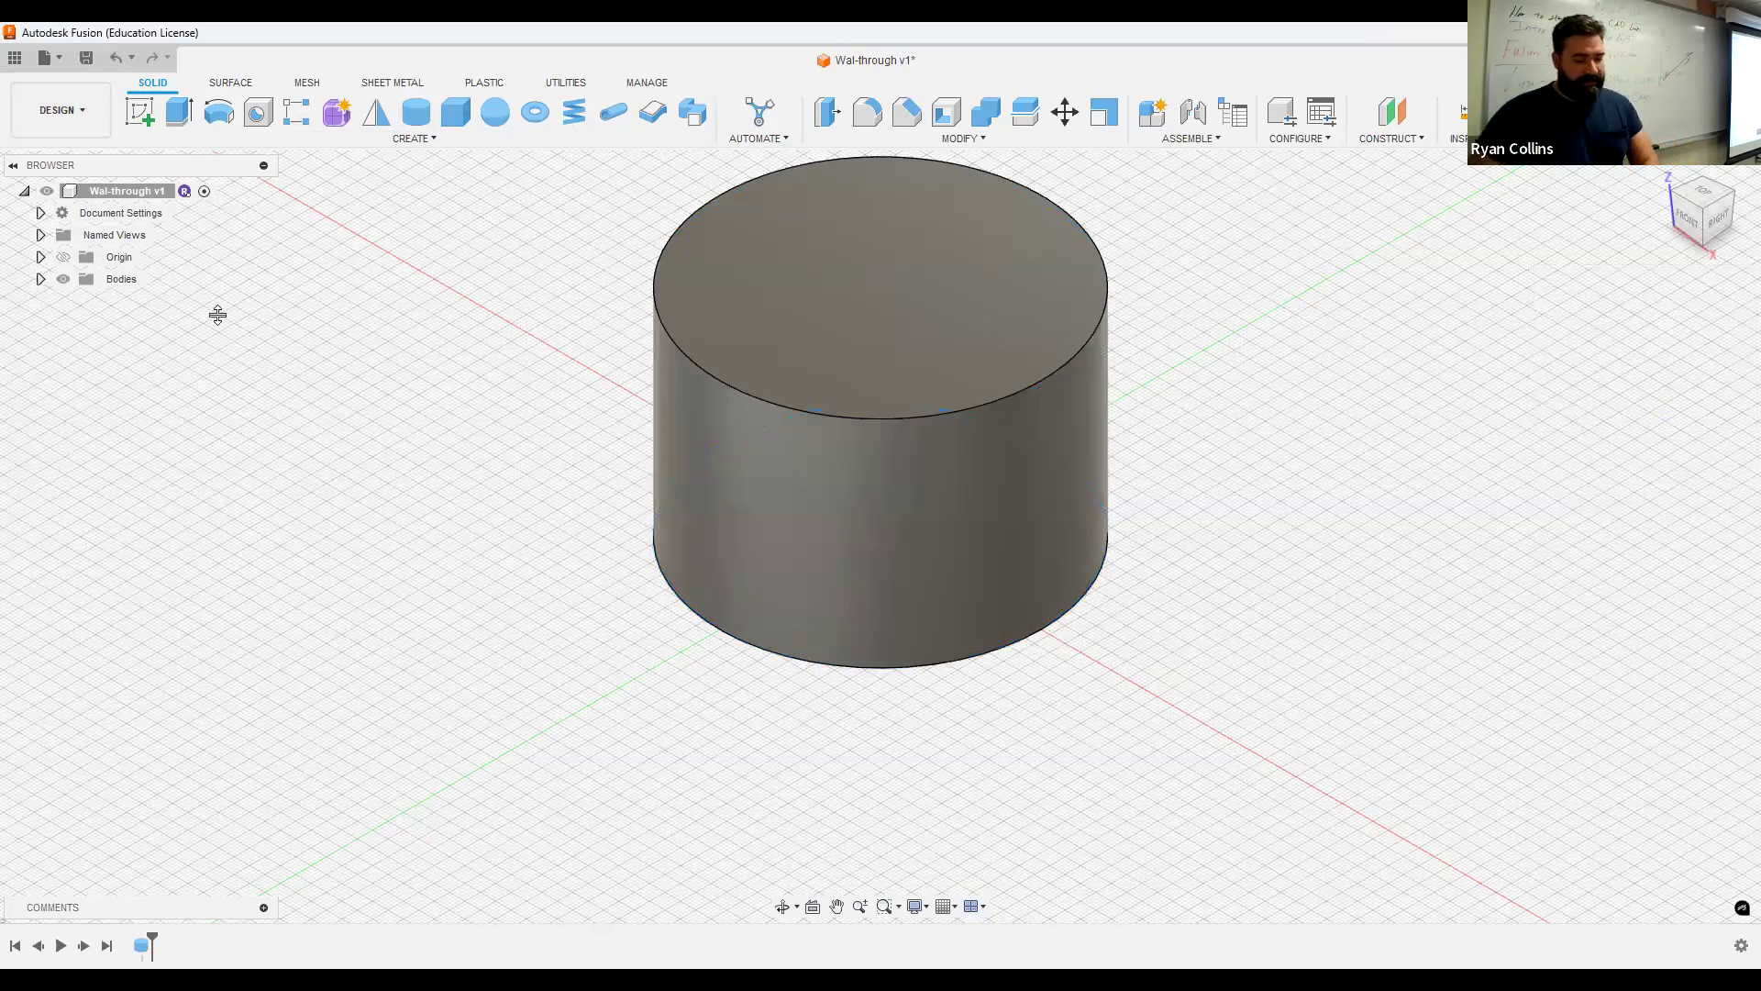
Save a new version of the design with the description "cylinder".
left_click(45, 57)
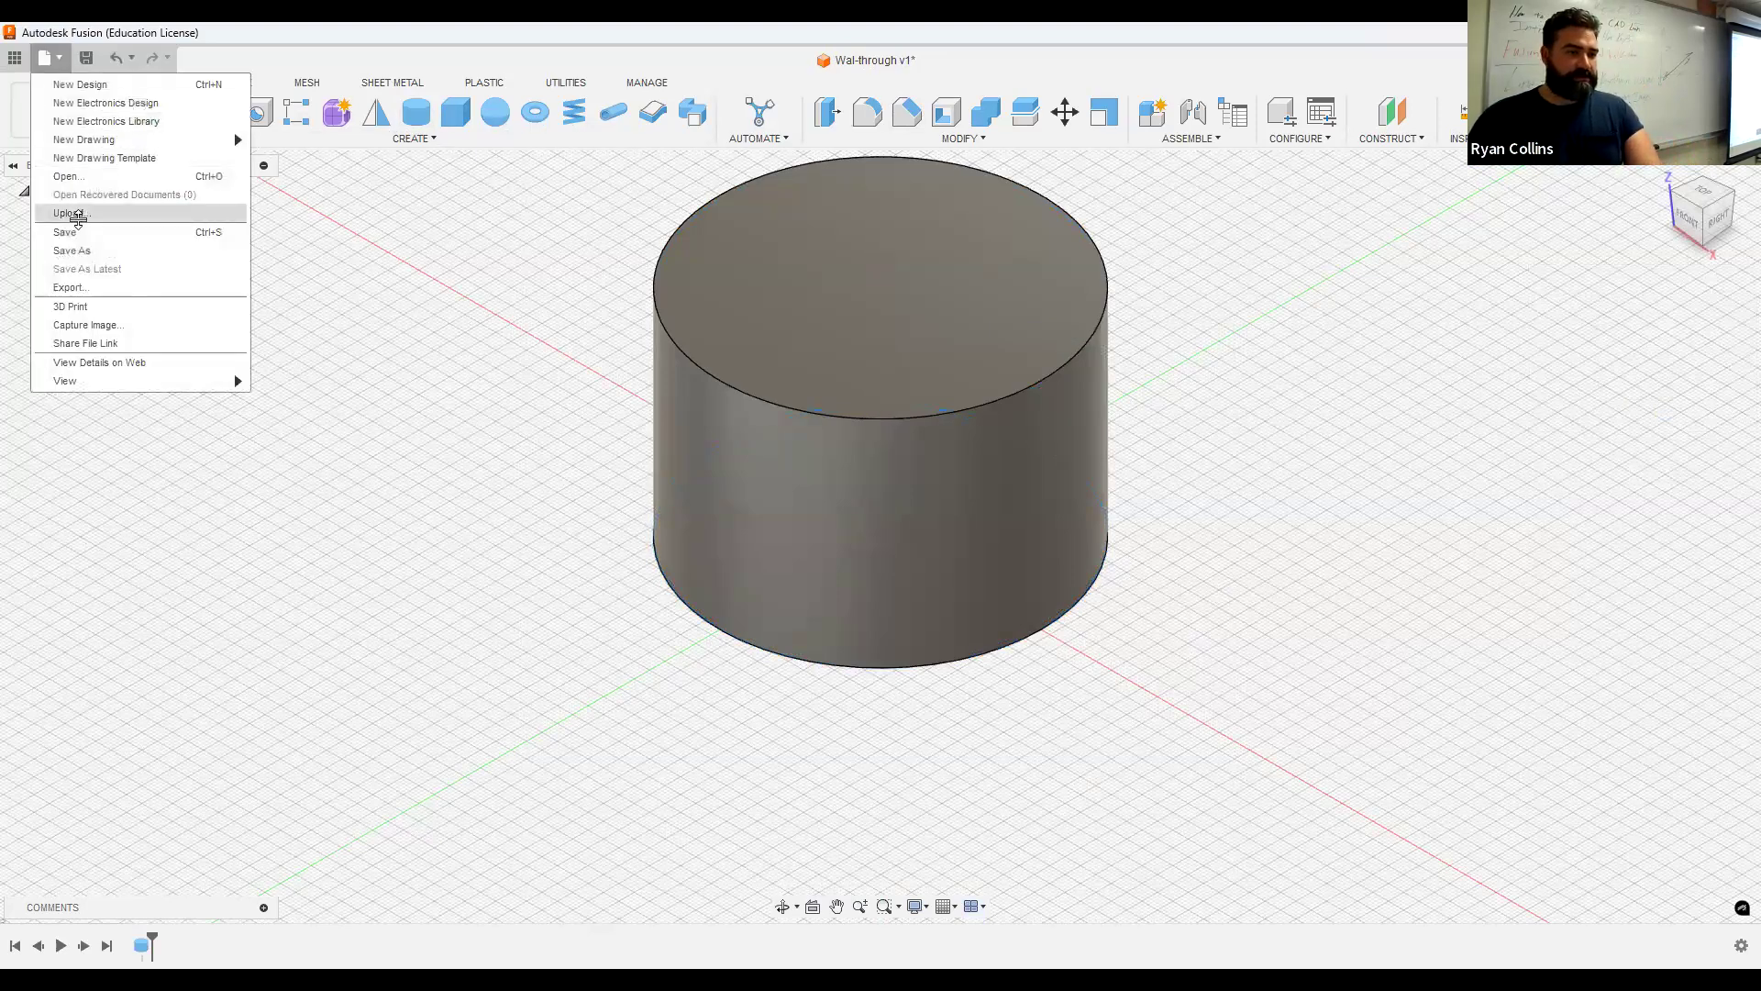
left_click(421, 307)
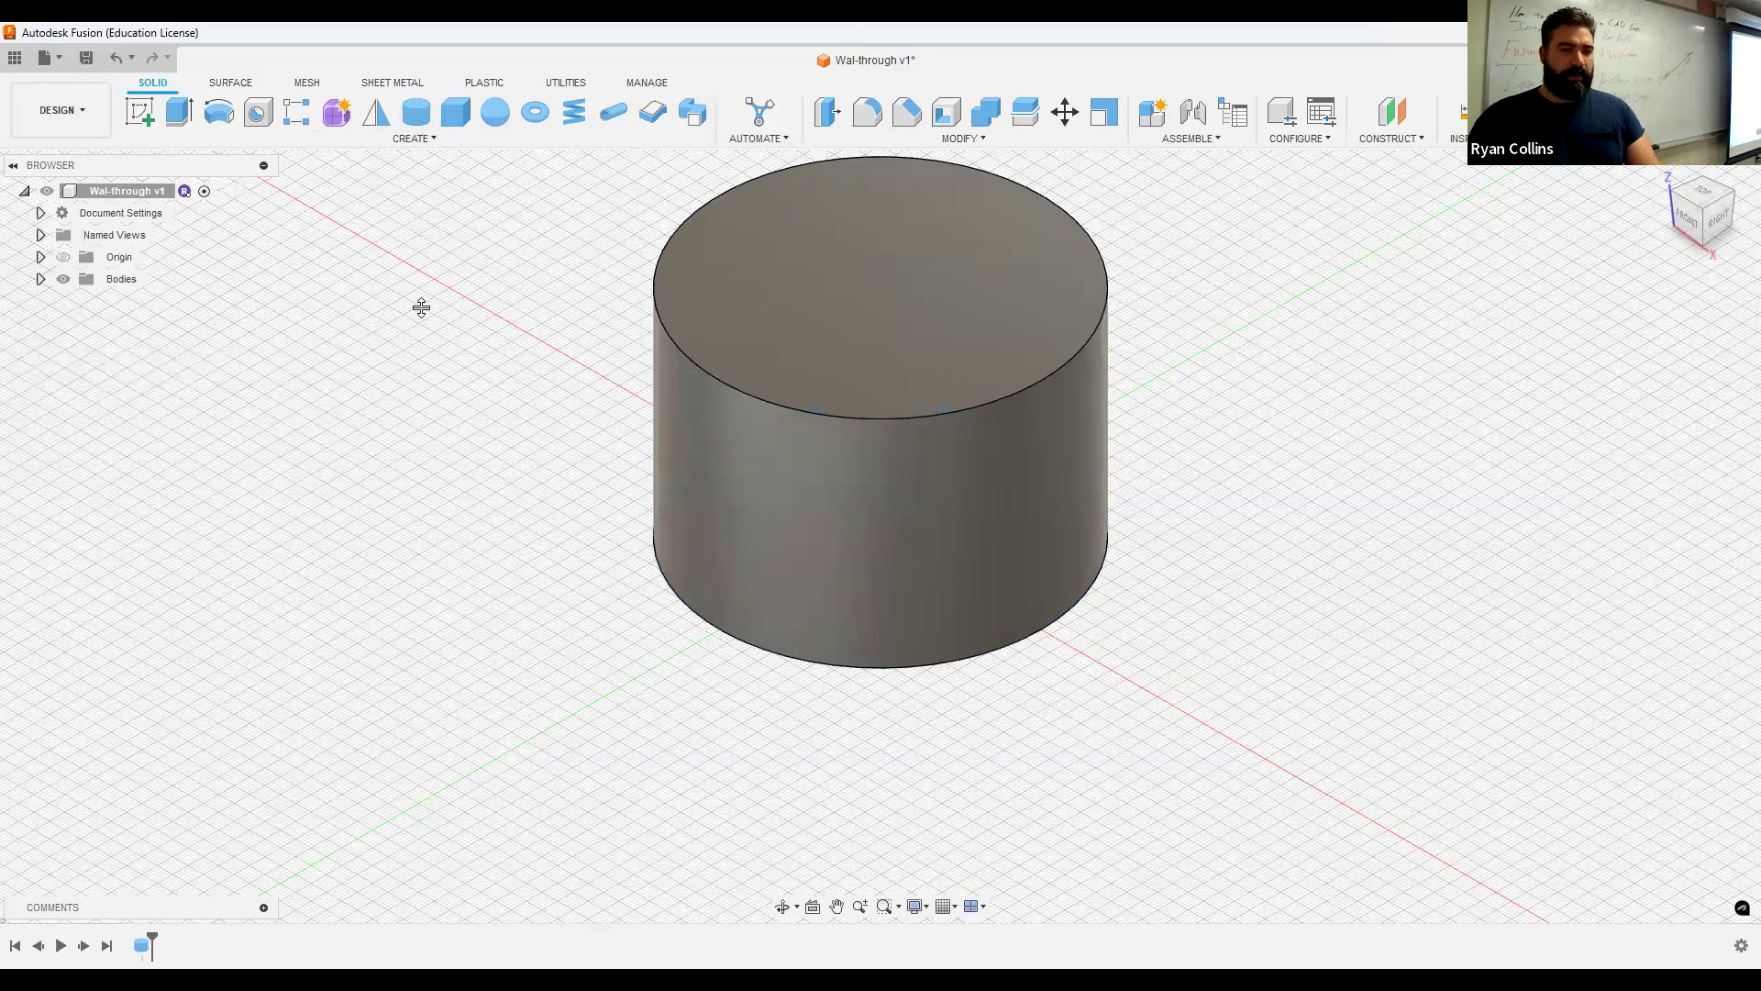
key("ctrl+s")
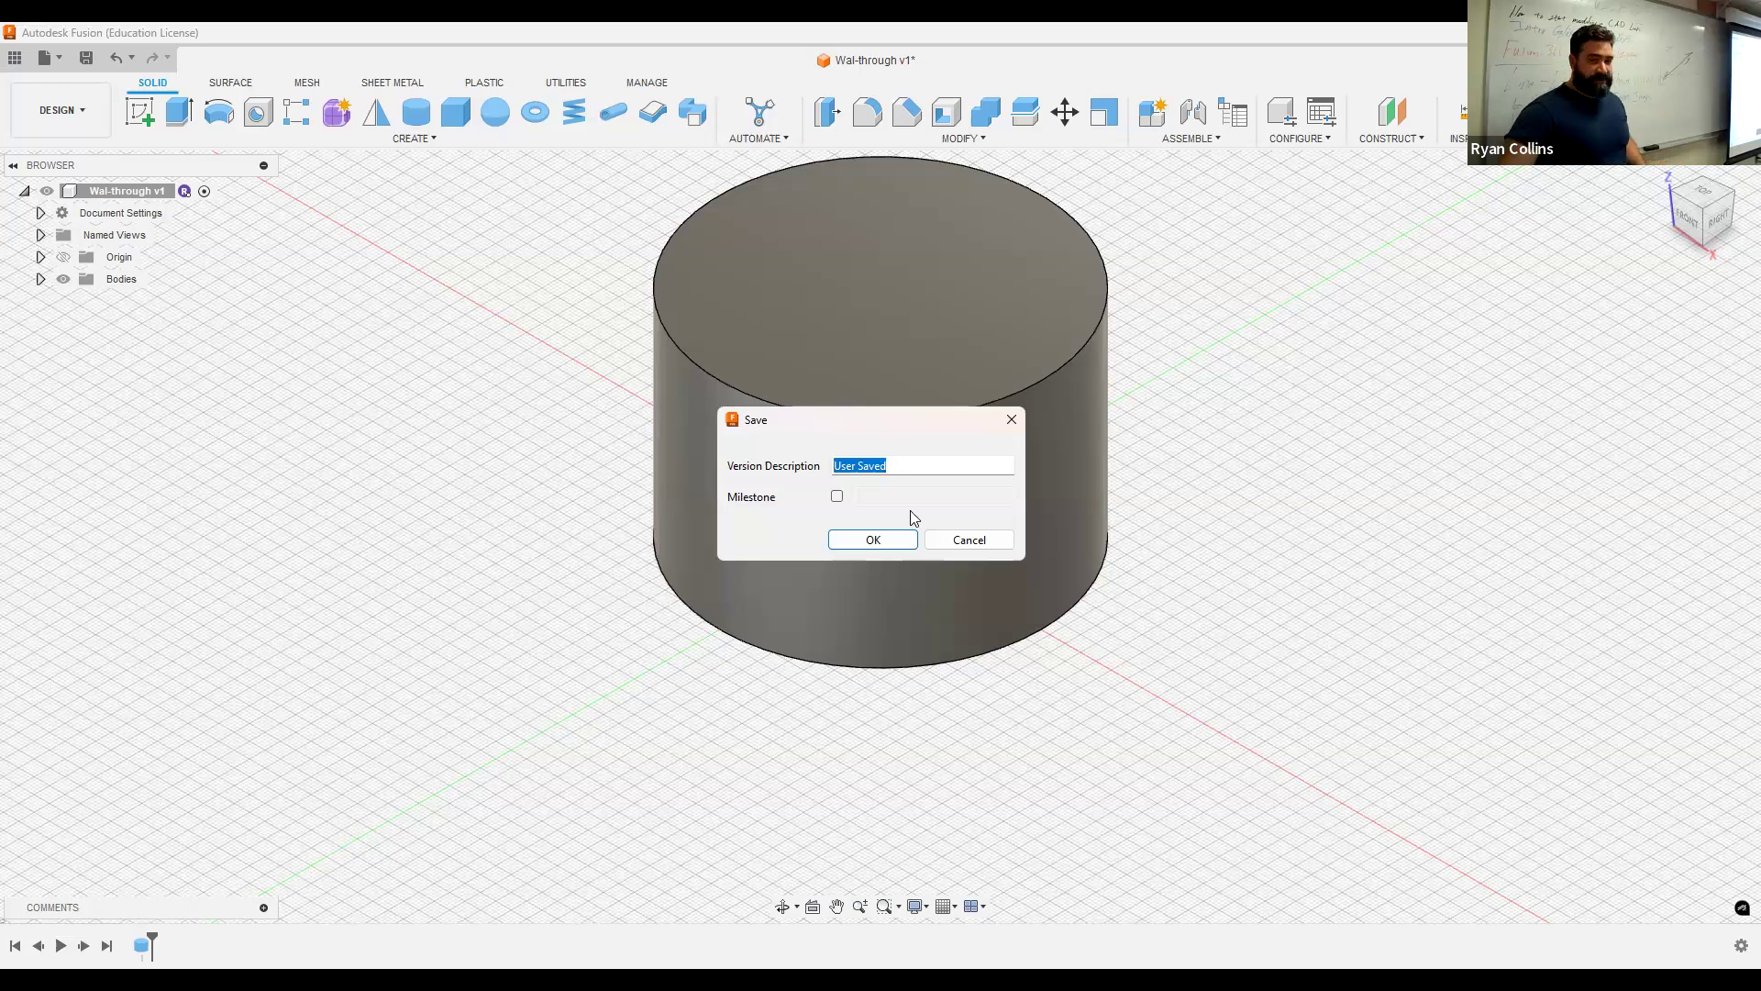
type("c")
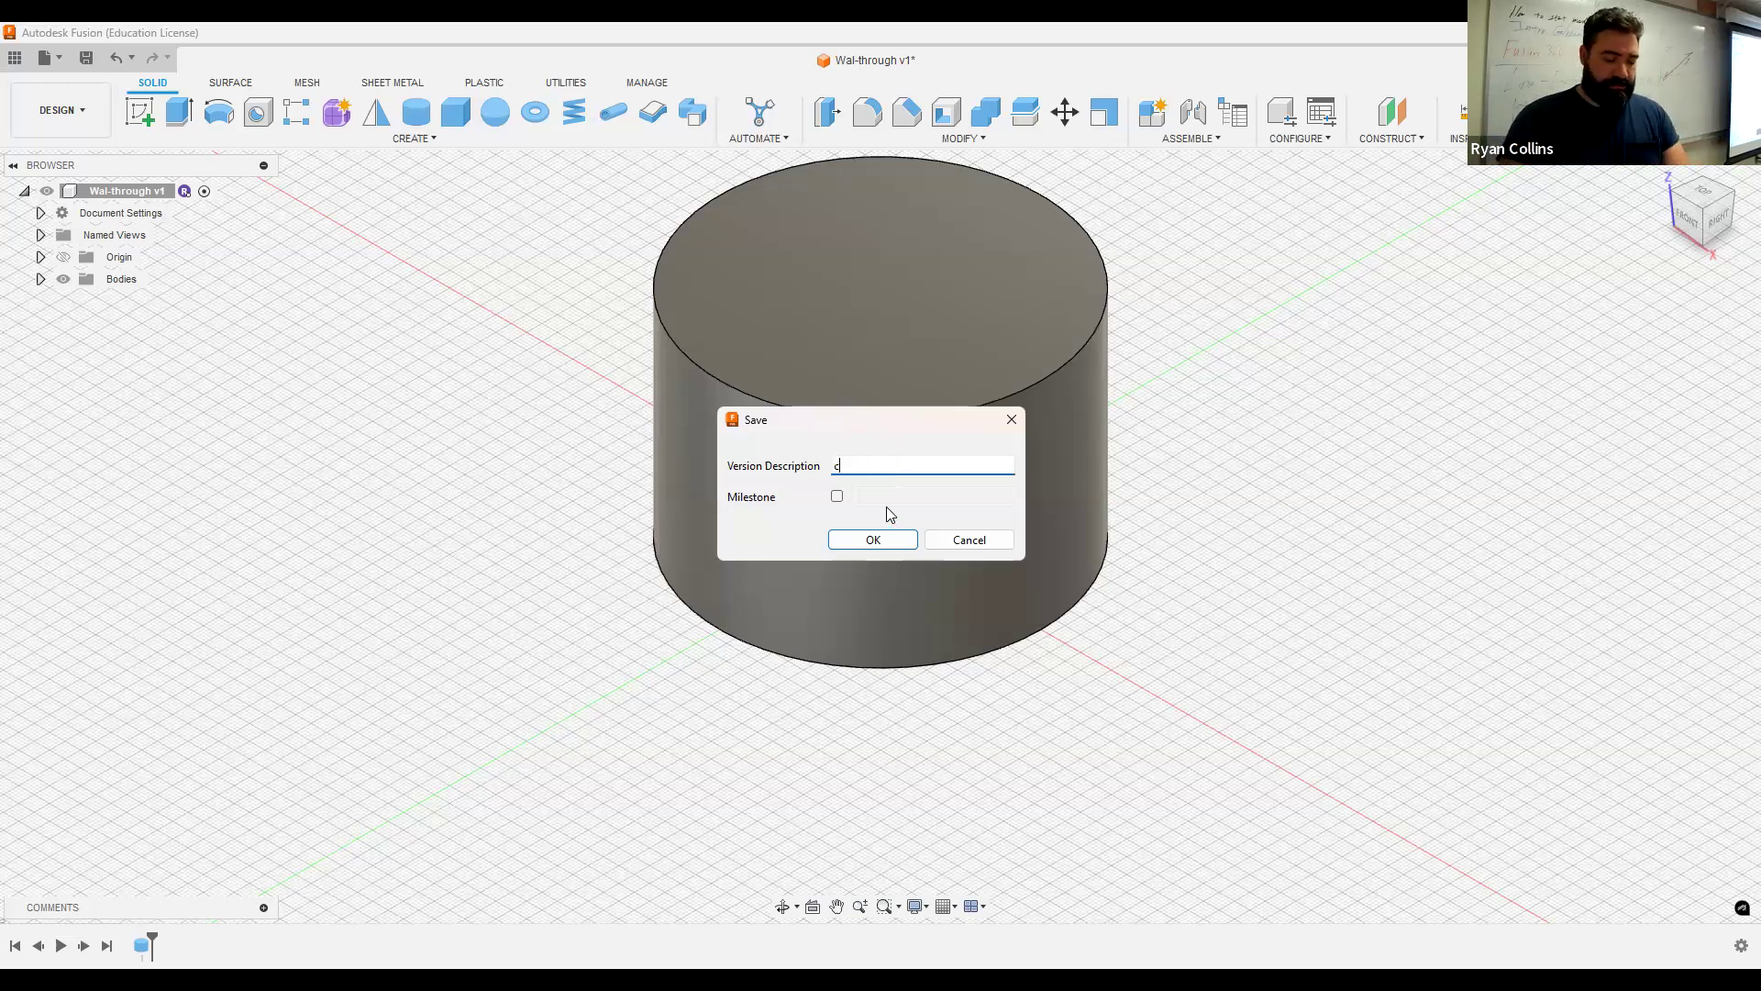
type("ylinder")
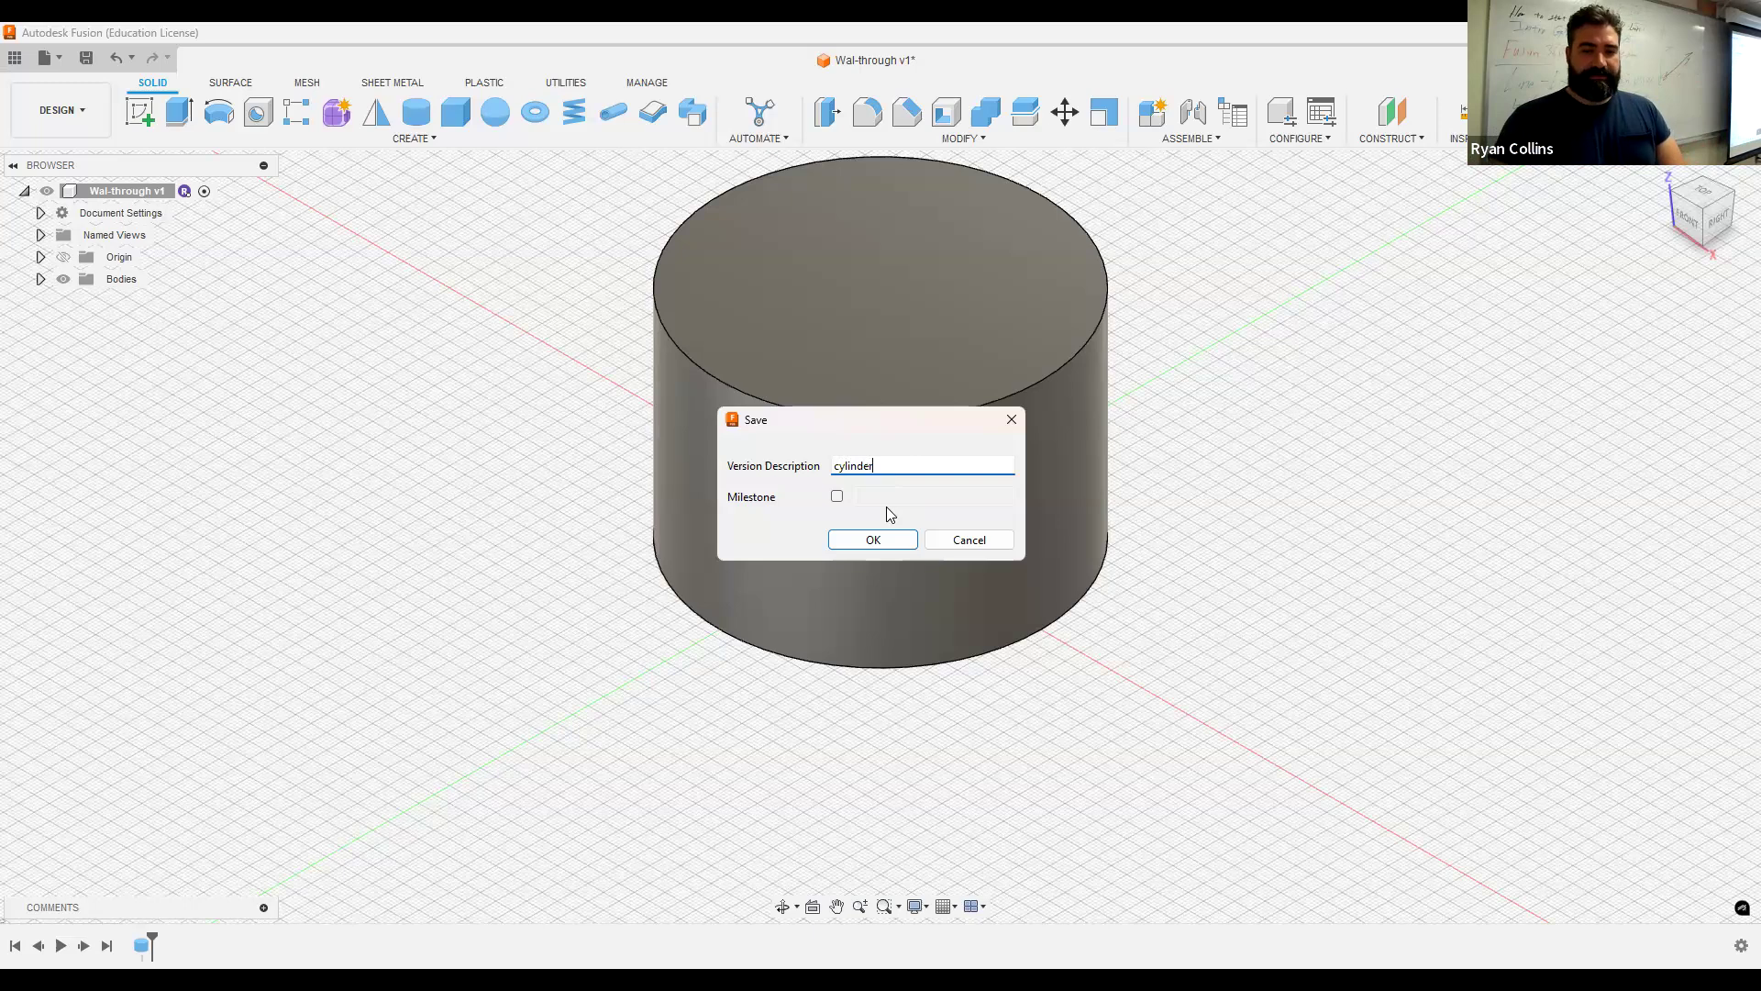
key("Return")
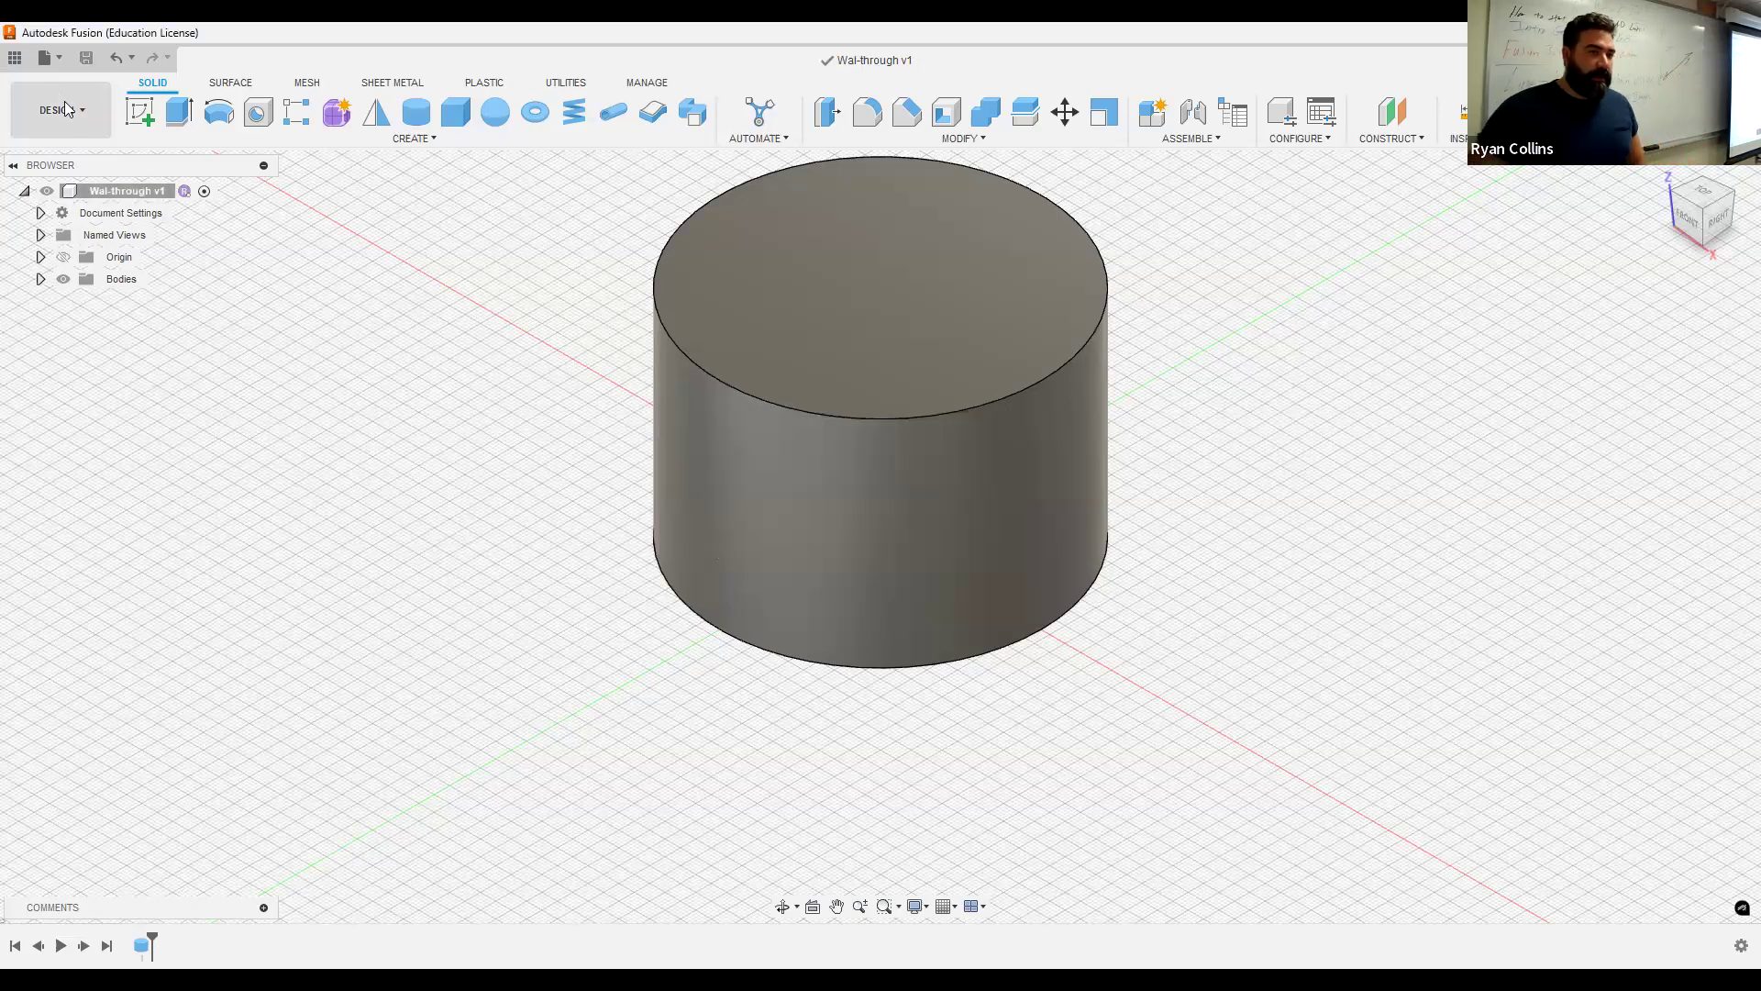
Review the version history of the Wal-through design in the project folder.
left_click(14, 58)
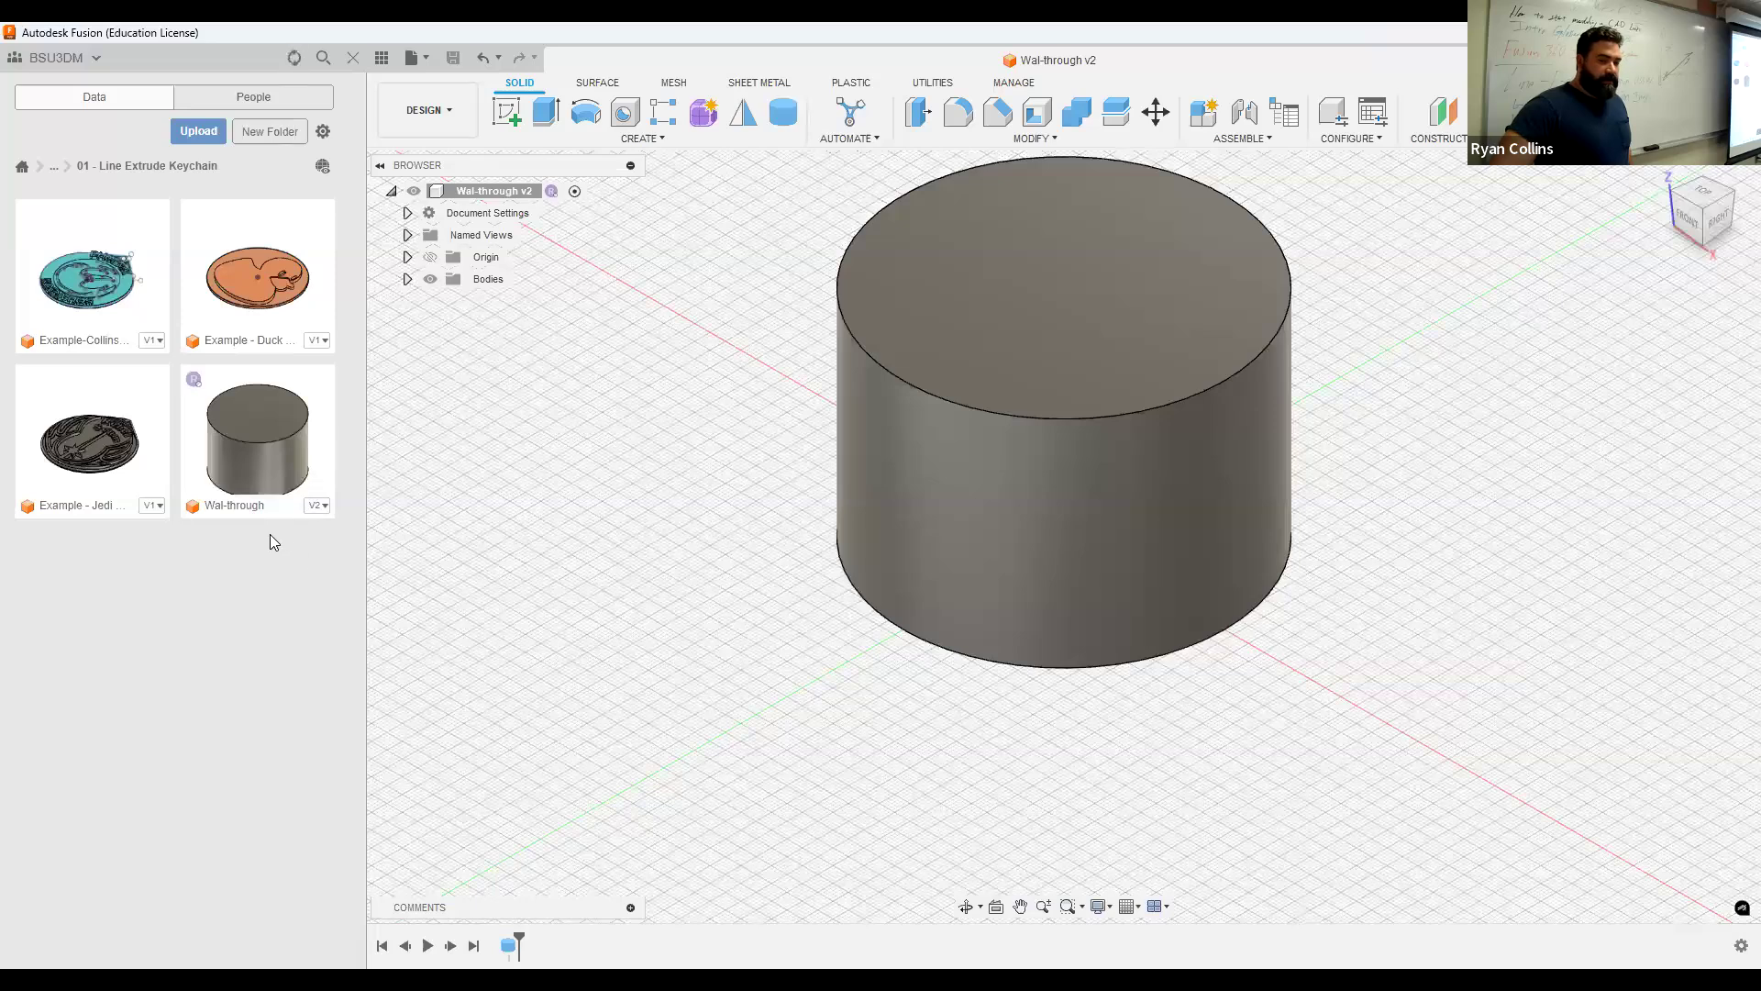
left_click(322, 512)
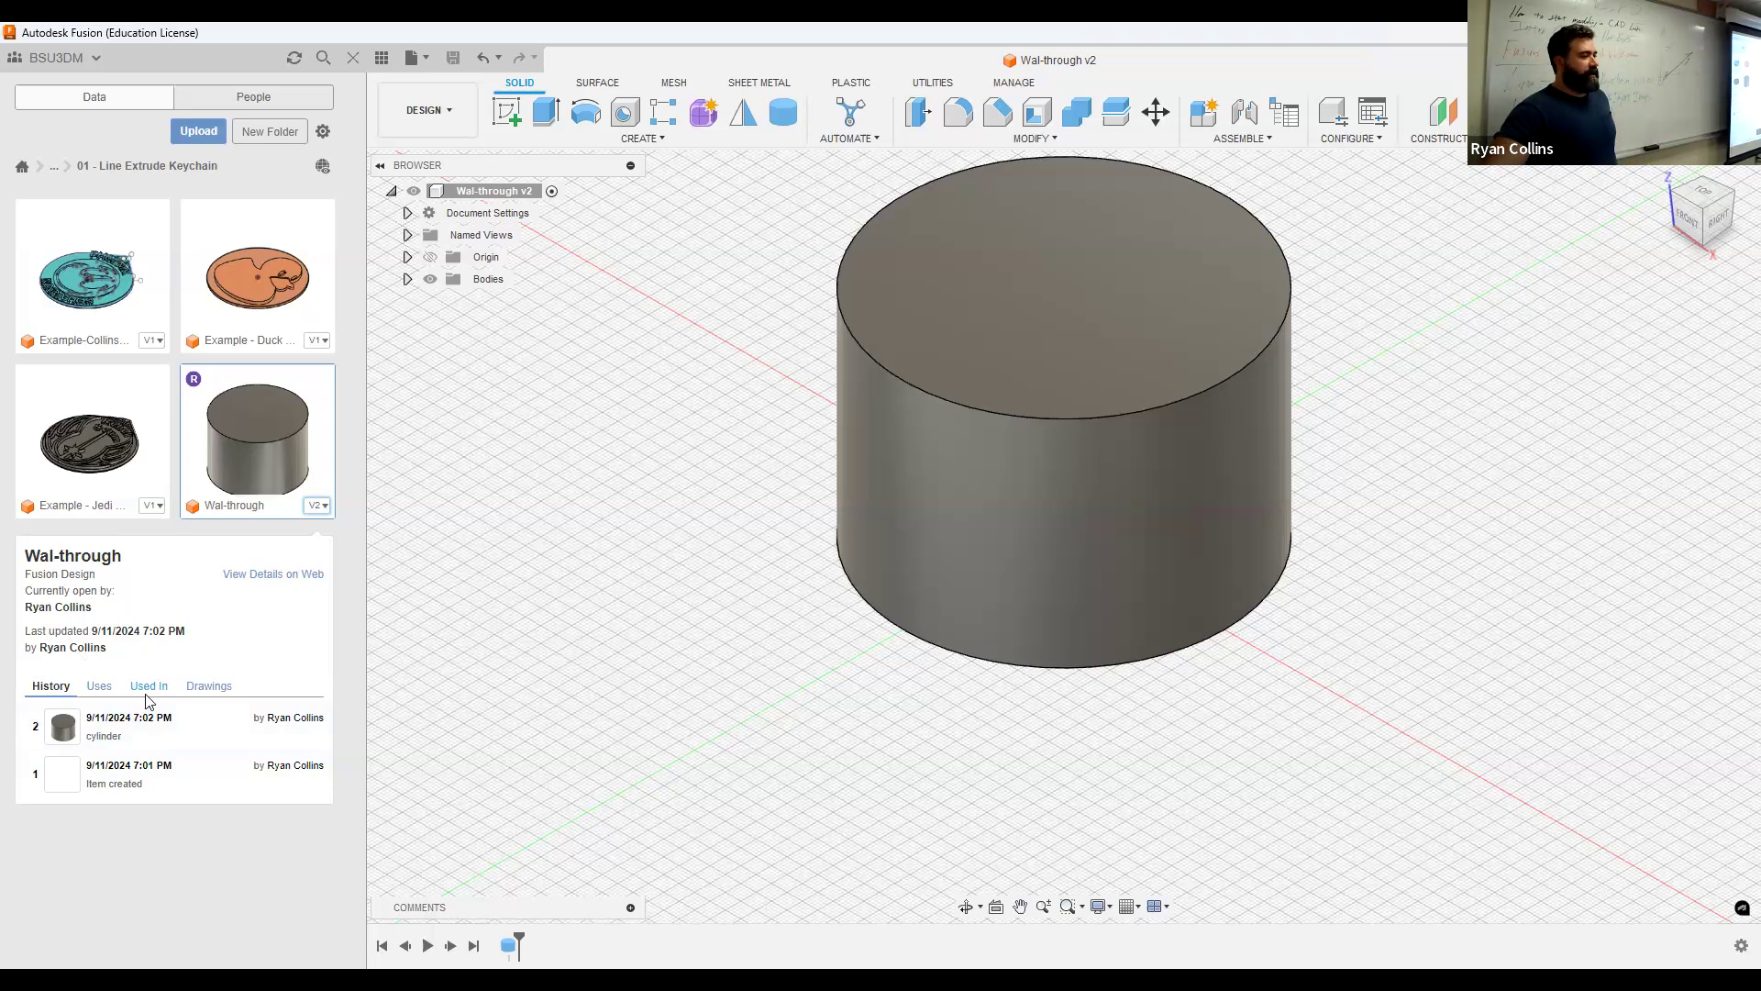
left_click(242, 910)
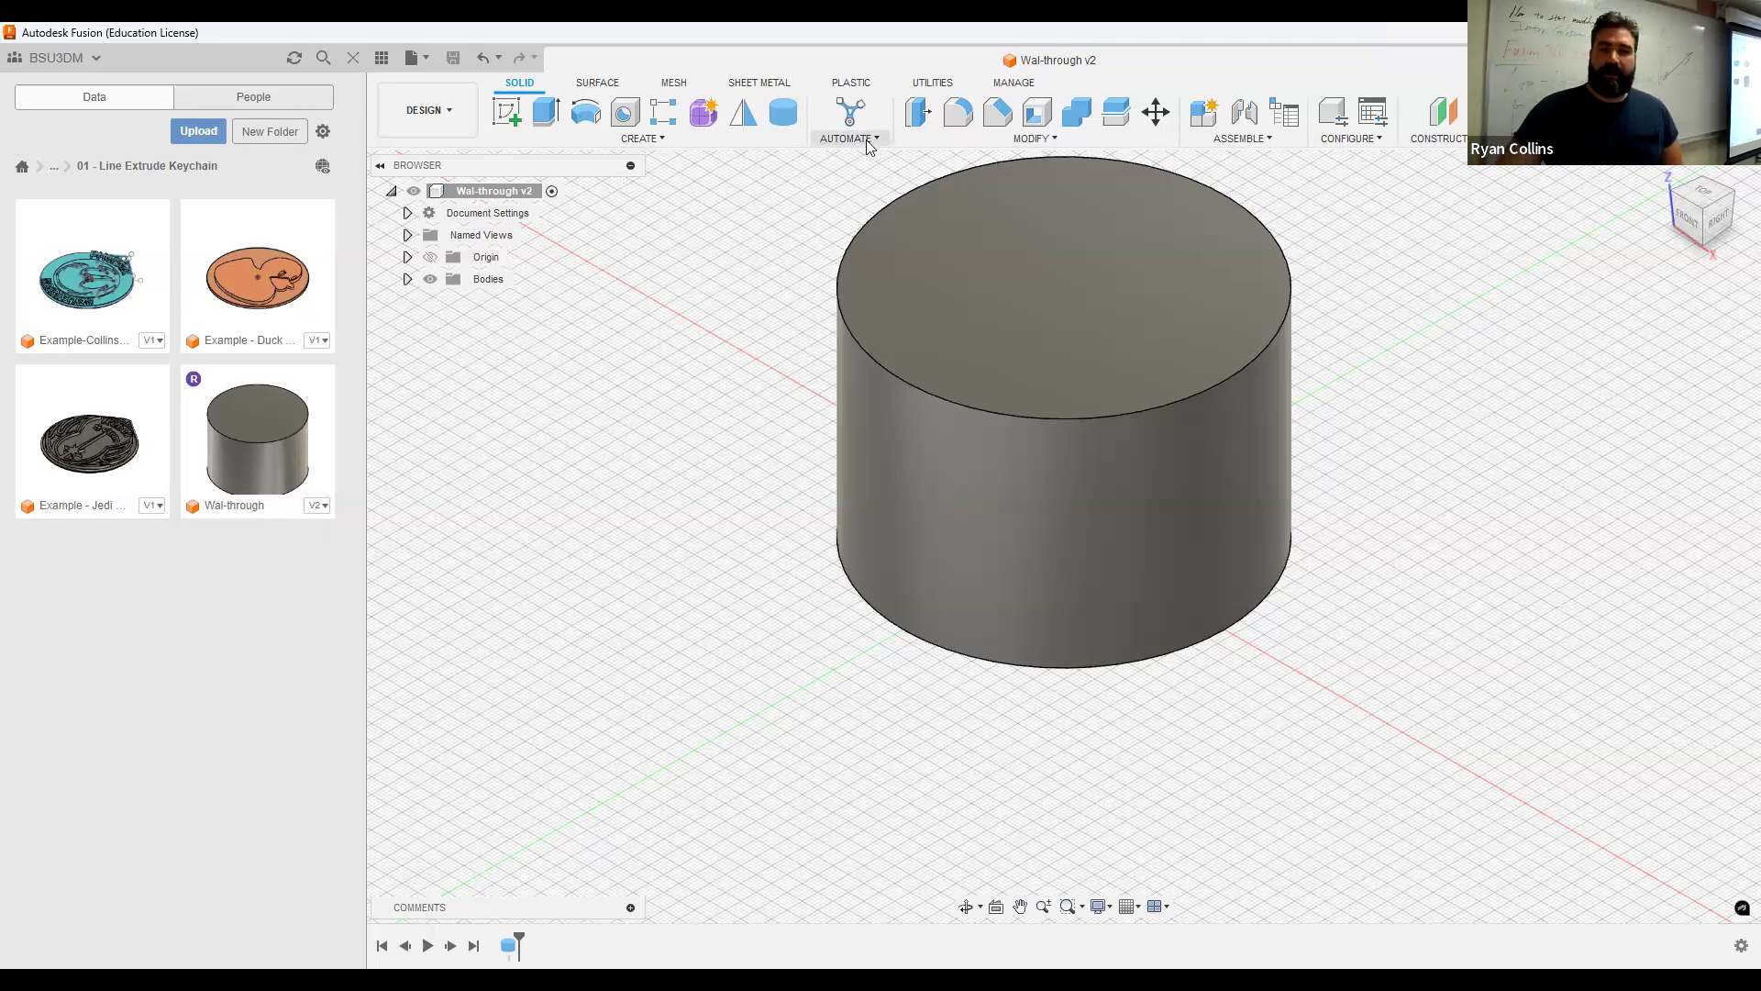
left_click(353, 58)
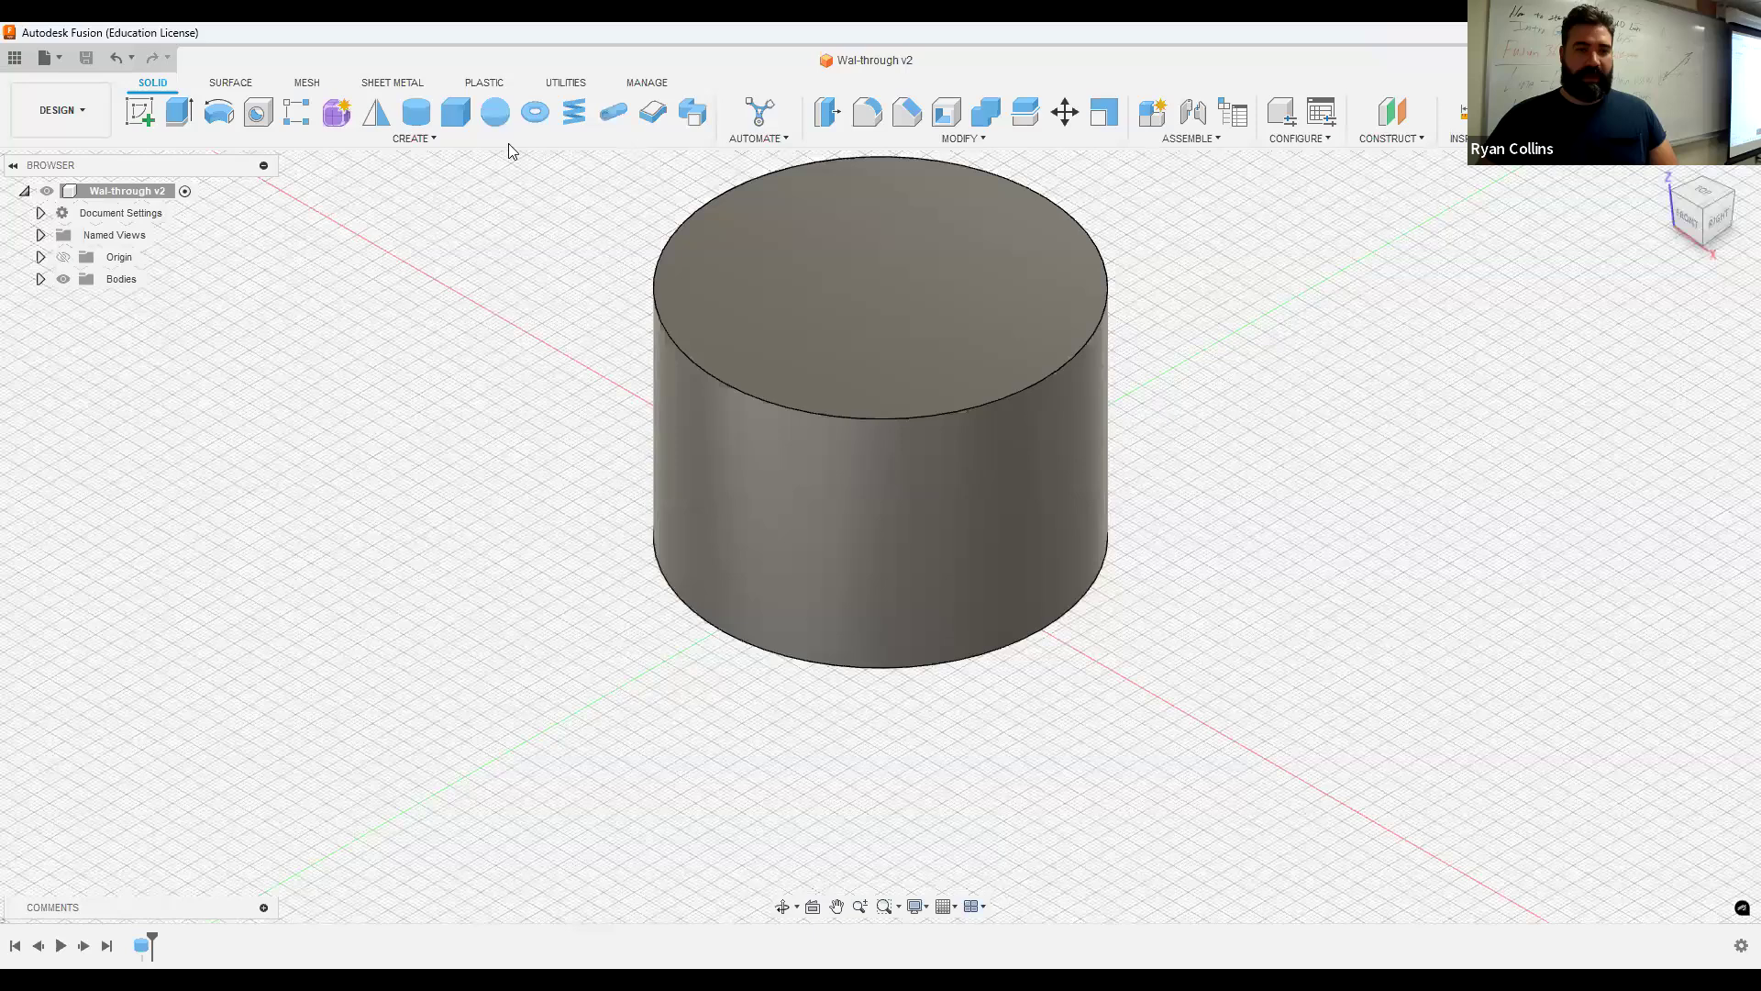
Add a separate sphere of 57 mm diameter beside the cylinder as a new body, centred on the vertical front plane.
left_click(496, 113)
left_click(1295, 483)
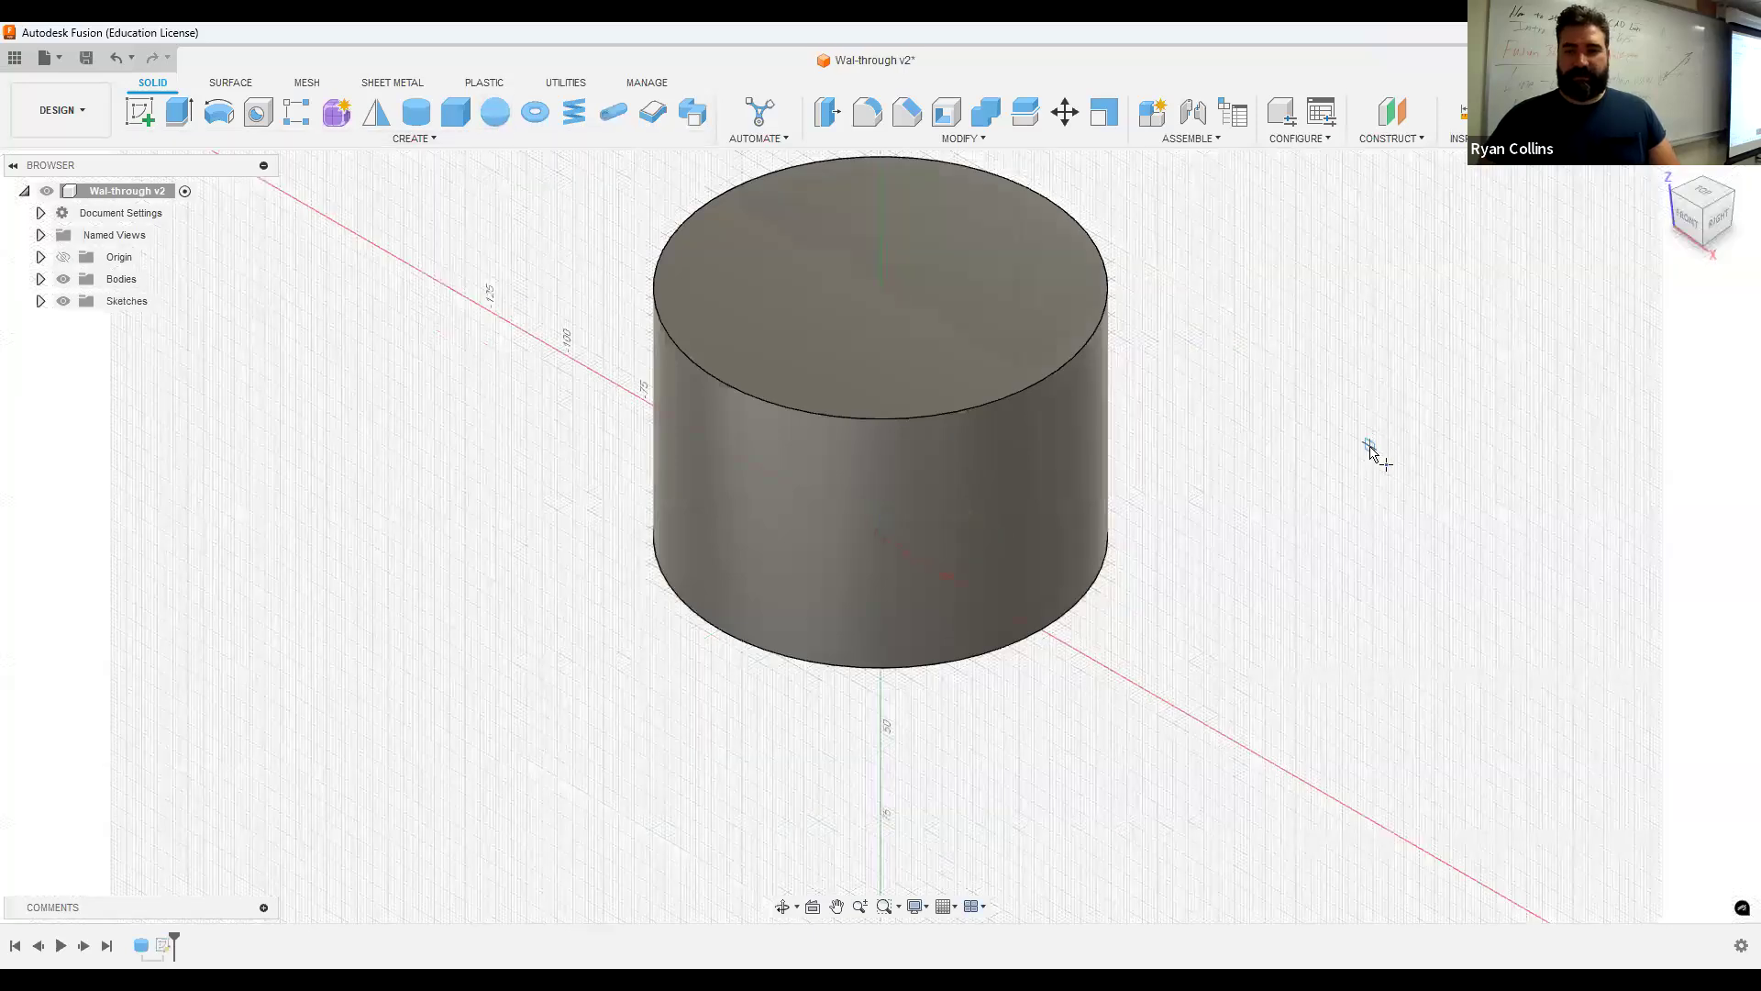
left_click(1369, 446)
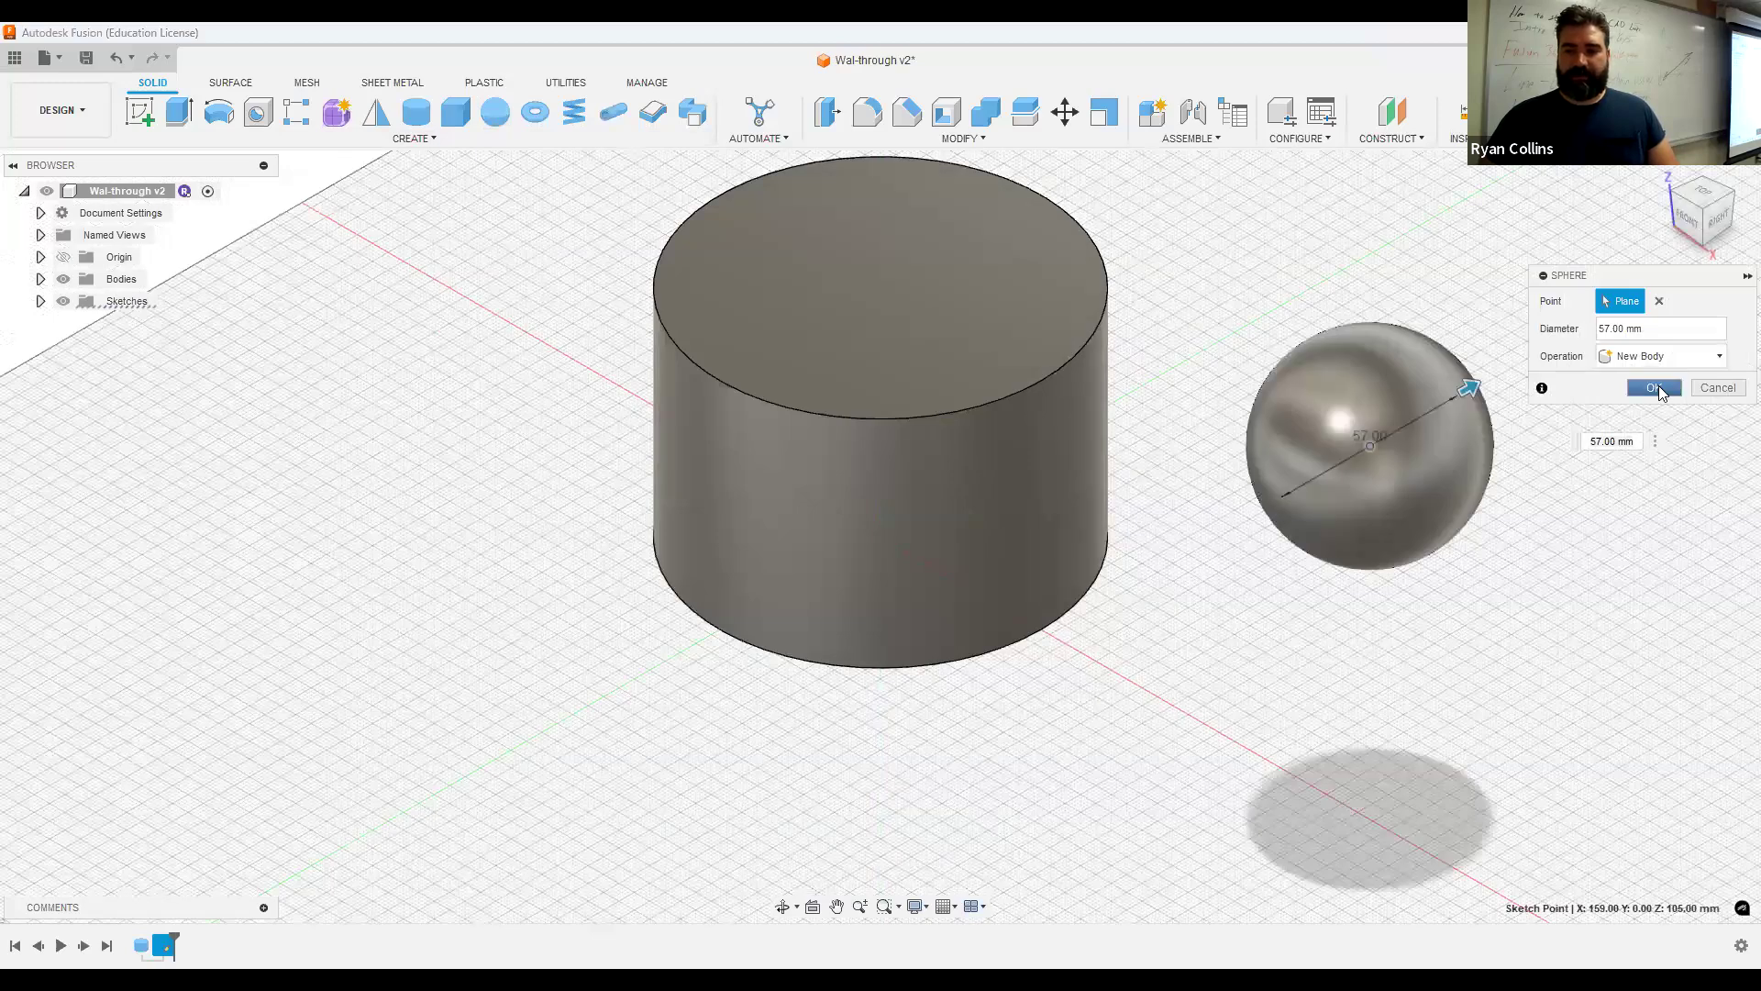
left_click(1656, 388)
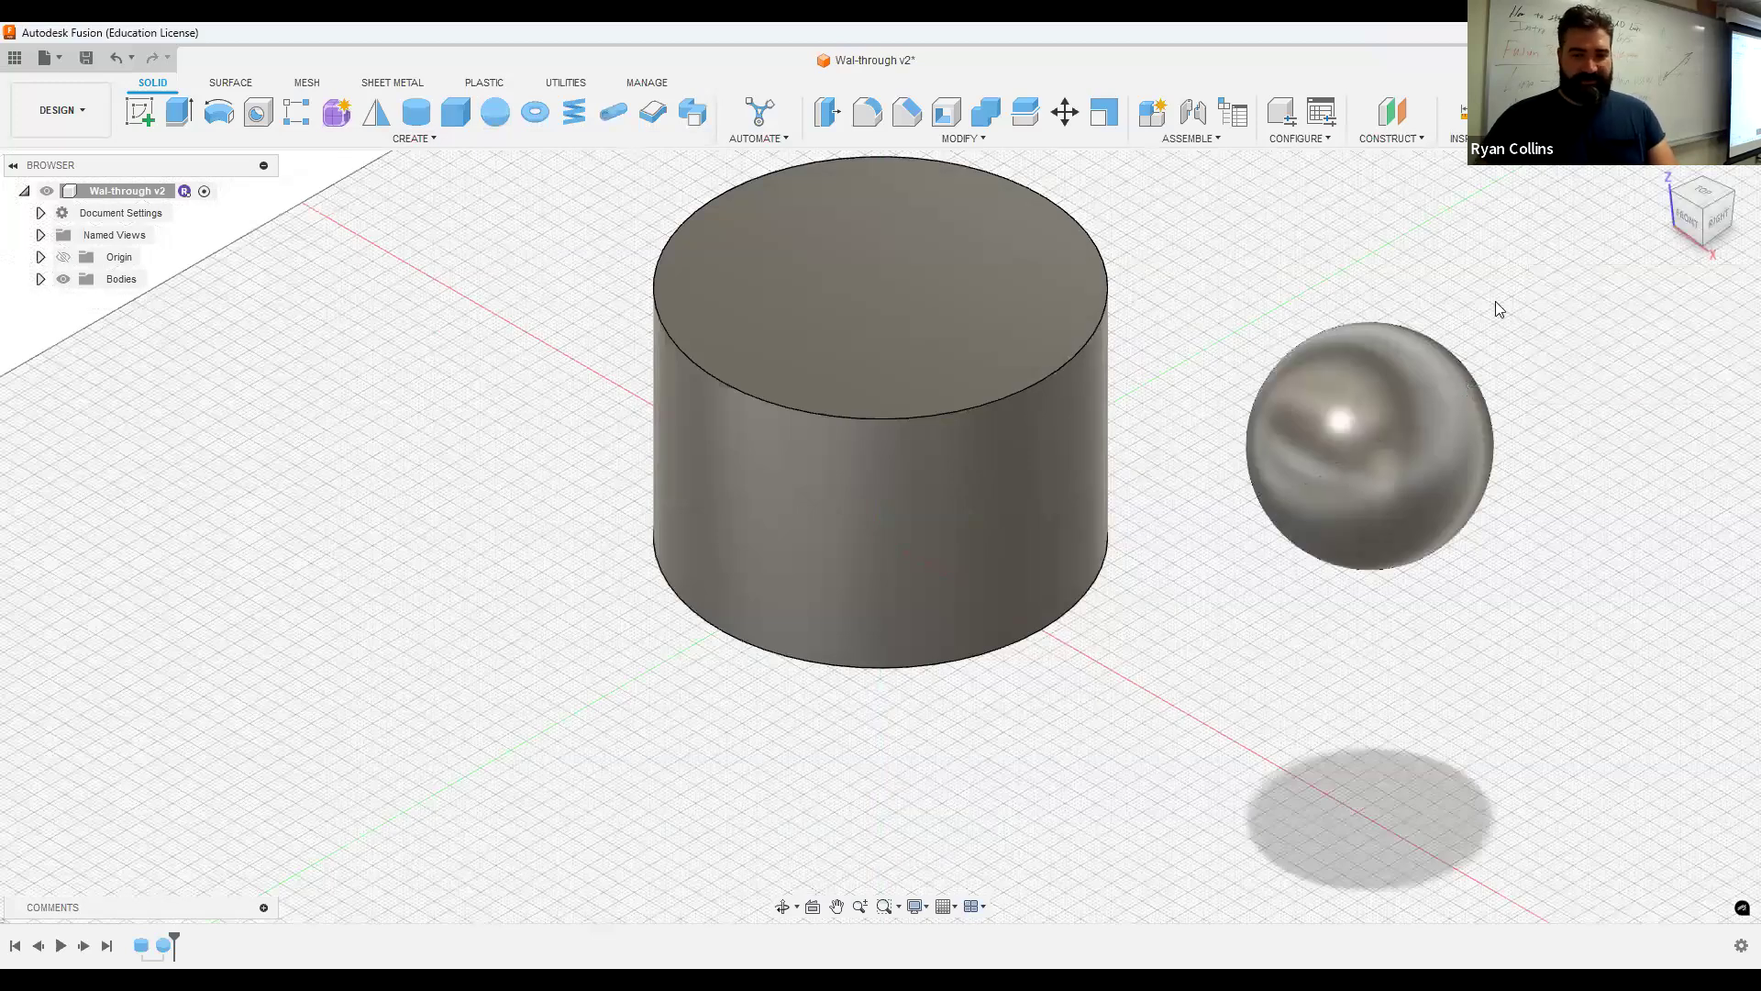
Save the design as another version described as "with sphere".
key("ctrl+s")
type("with sphoere")
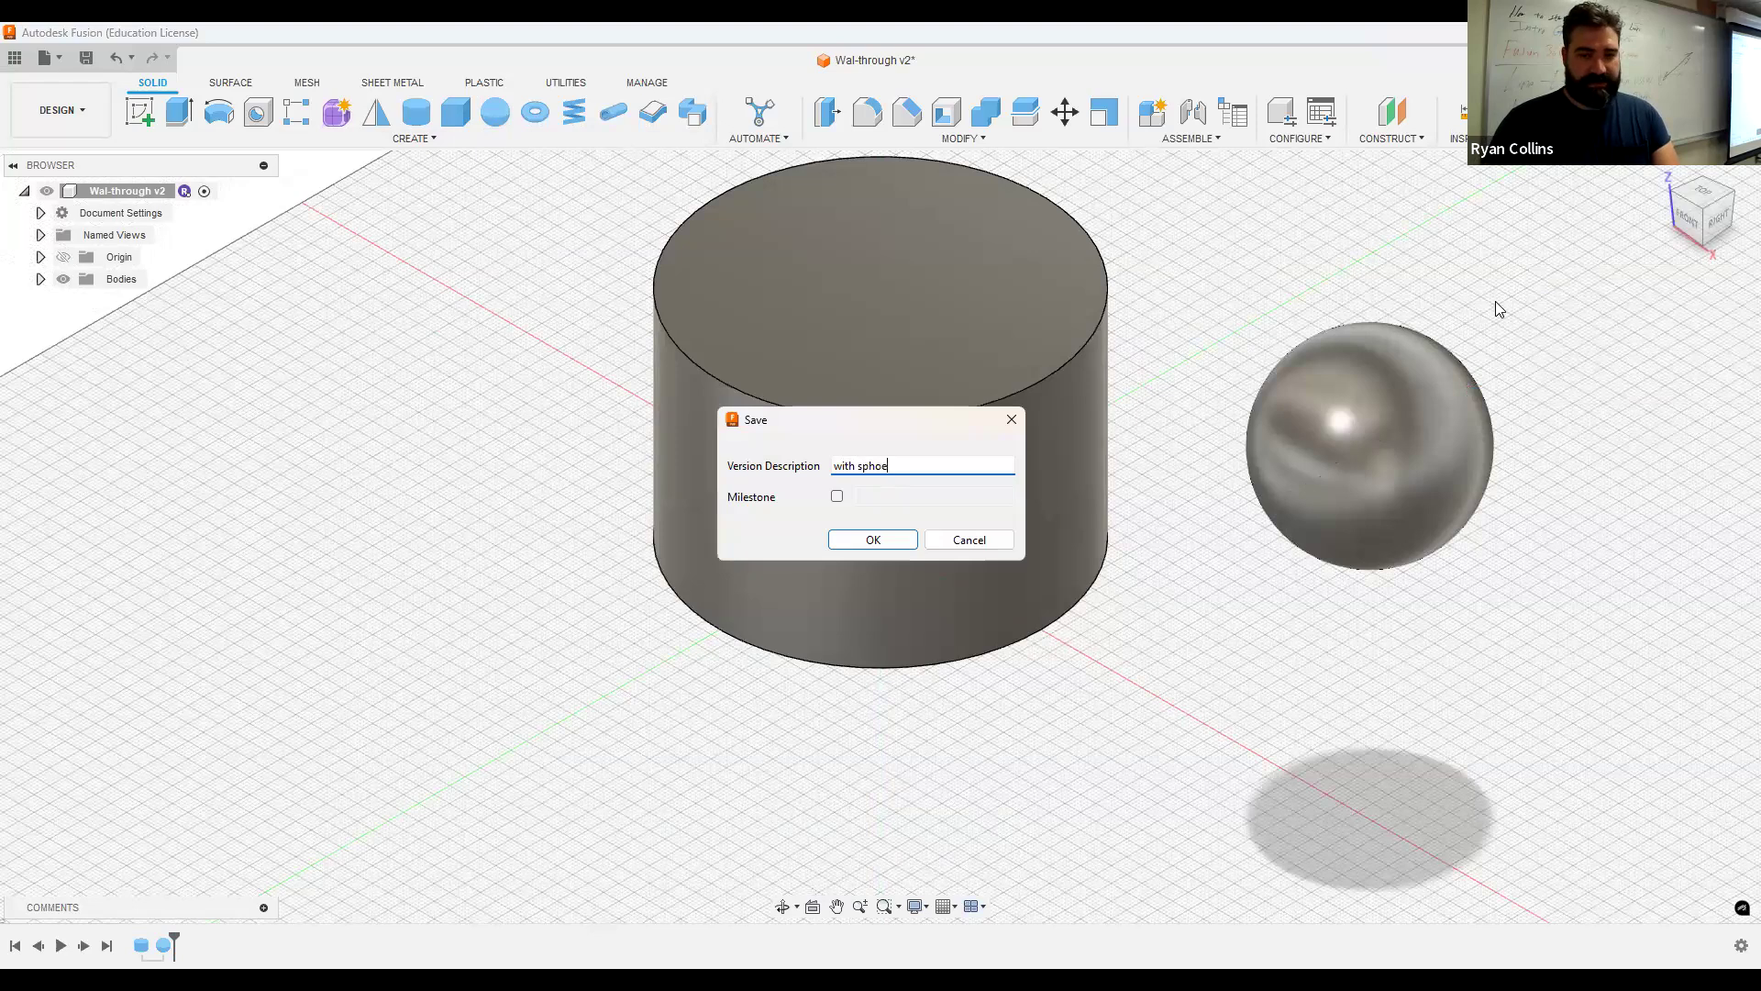
key("BackSpace")
key("BackSpace")
key("BackSpace")
type("ere")
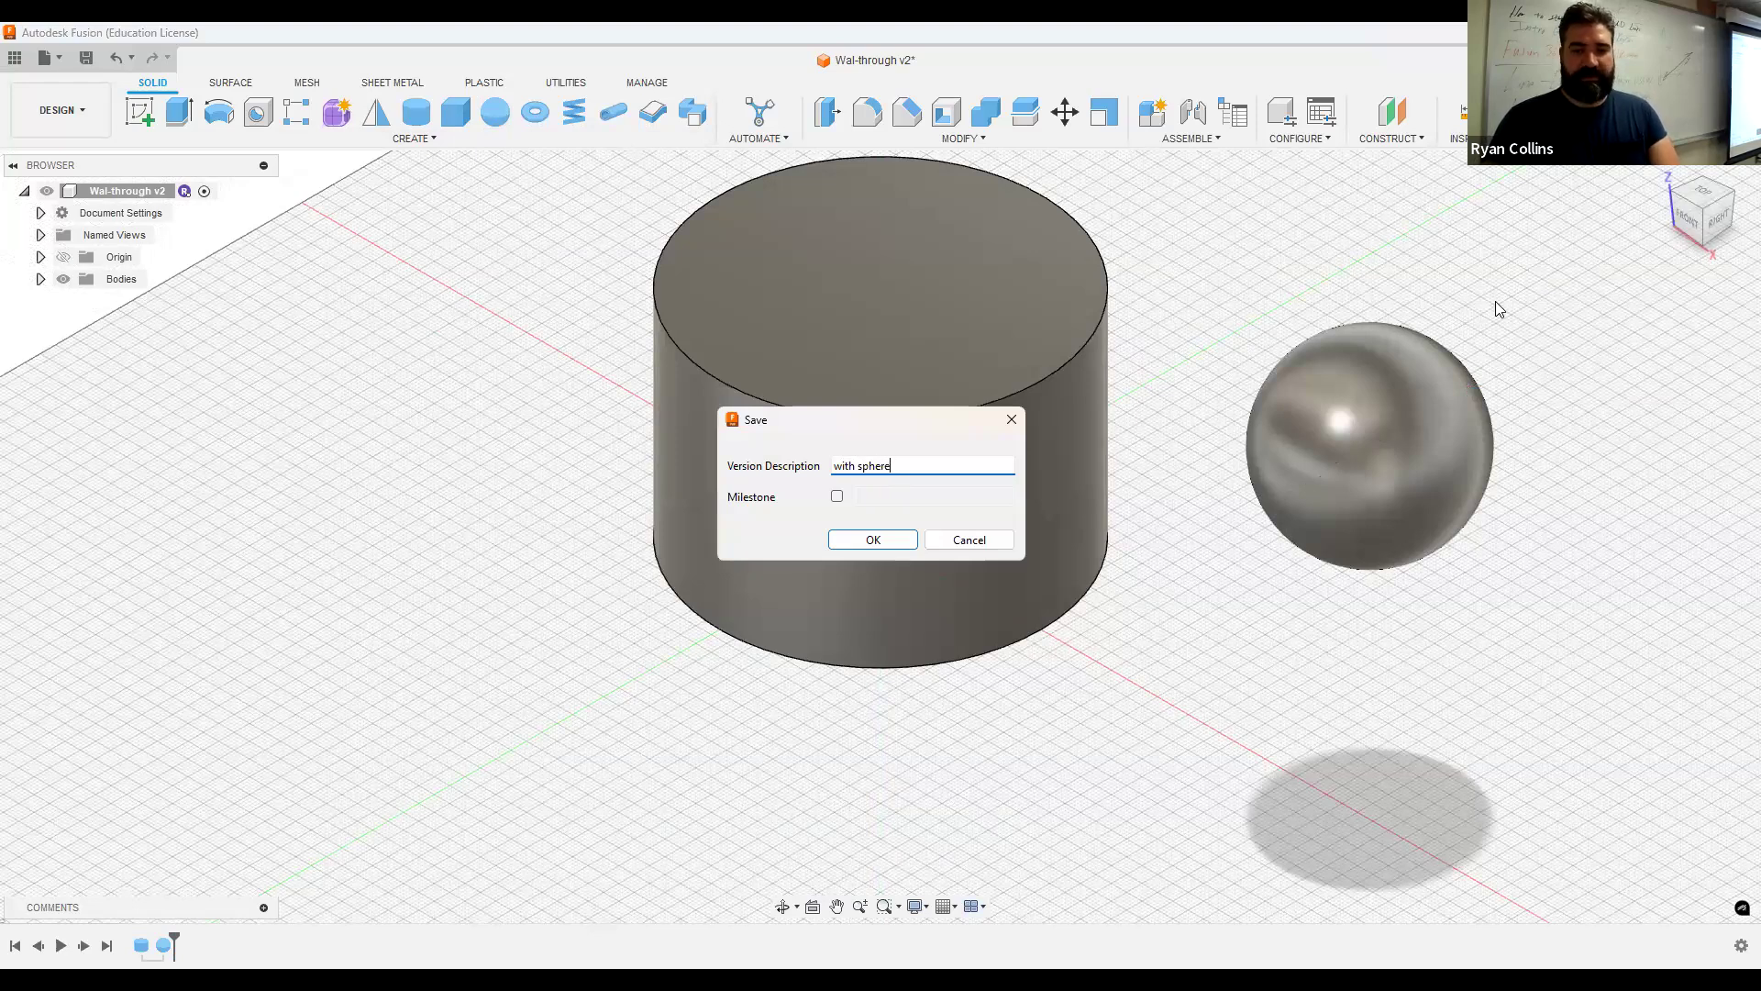
key("Return")
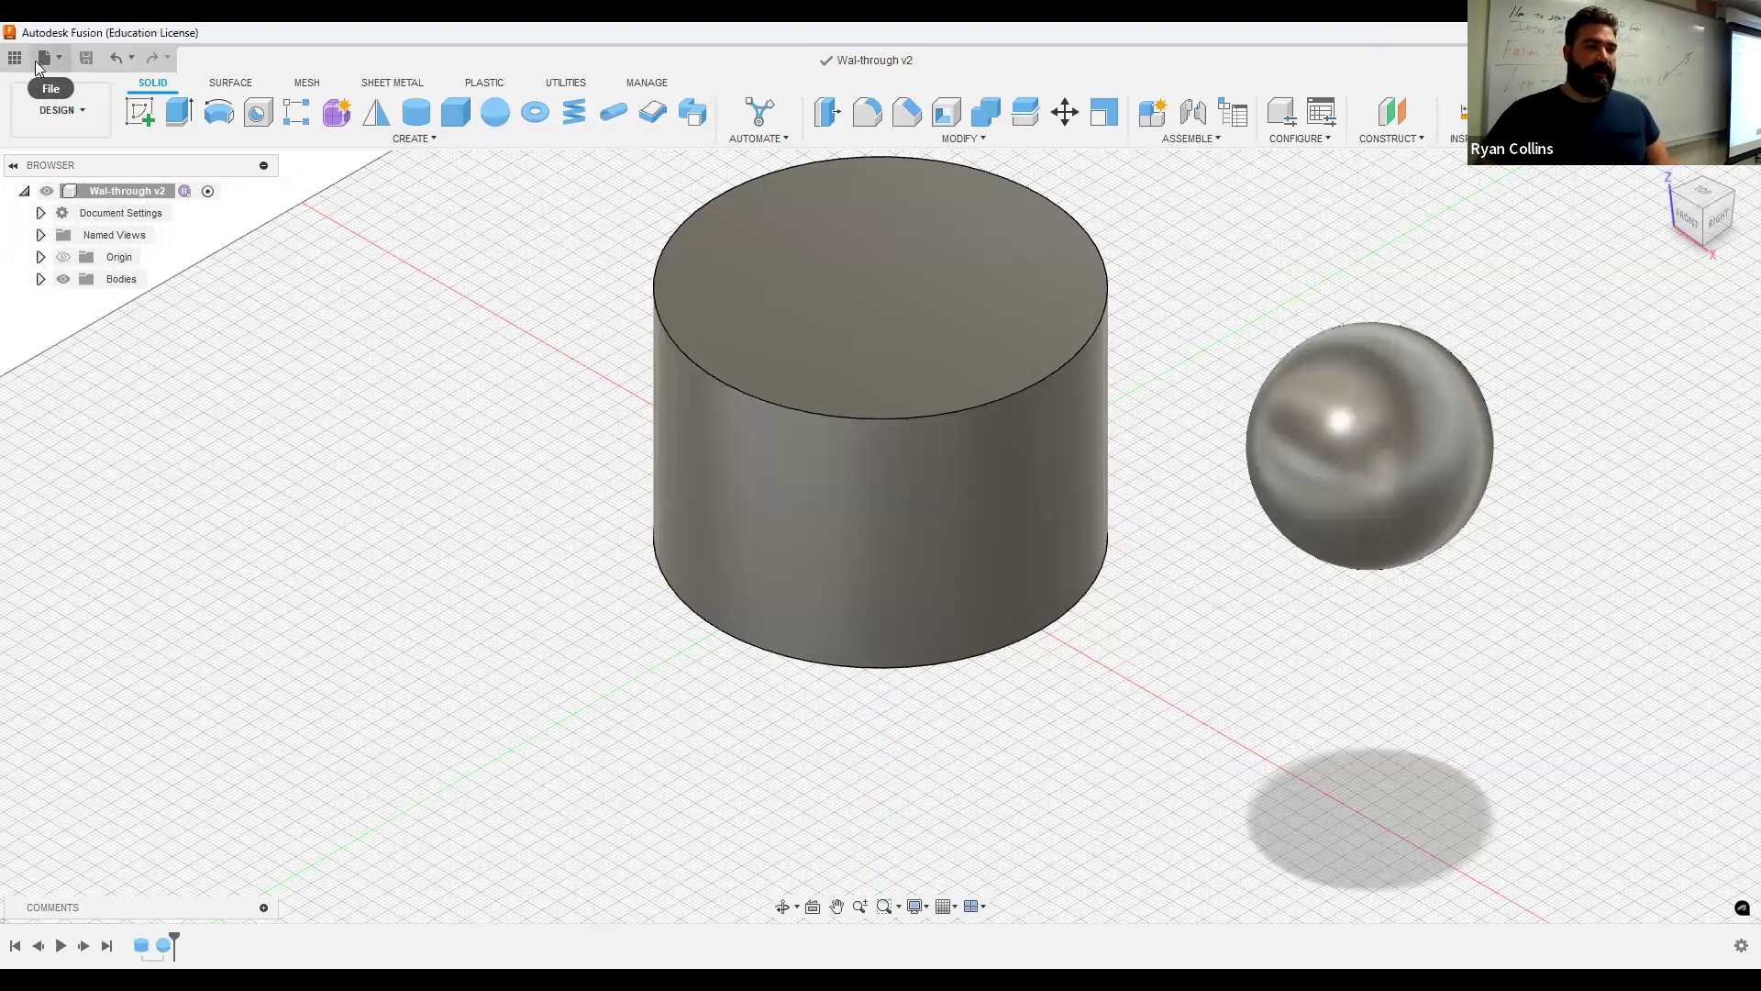
Open the earlier version described as "cylinder" from the Wal-through design's version history and check its out-of-date marker.
left_click(17, 58)
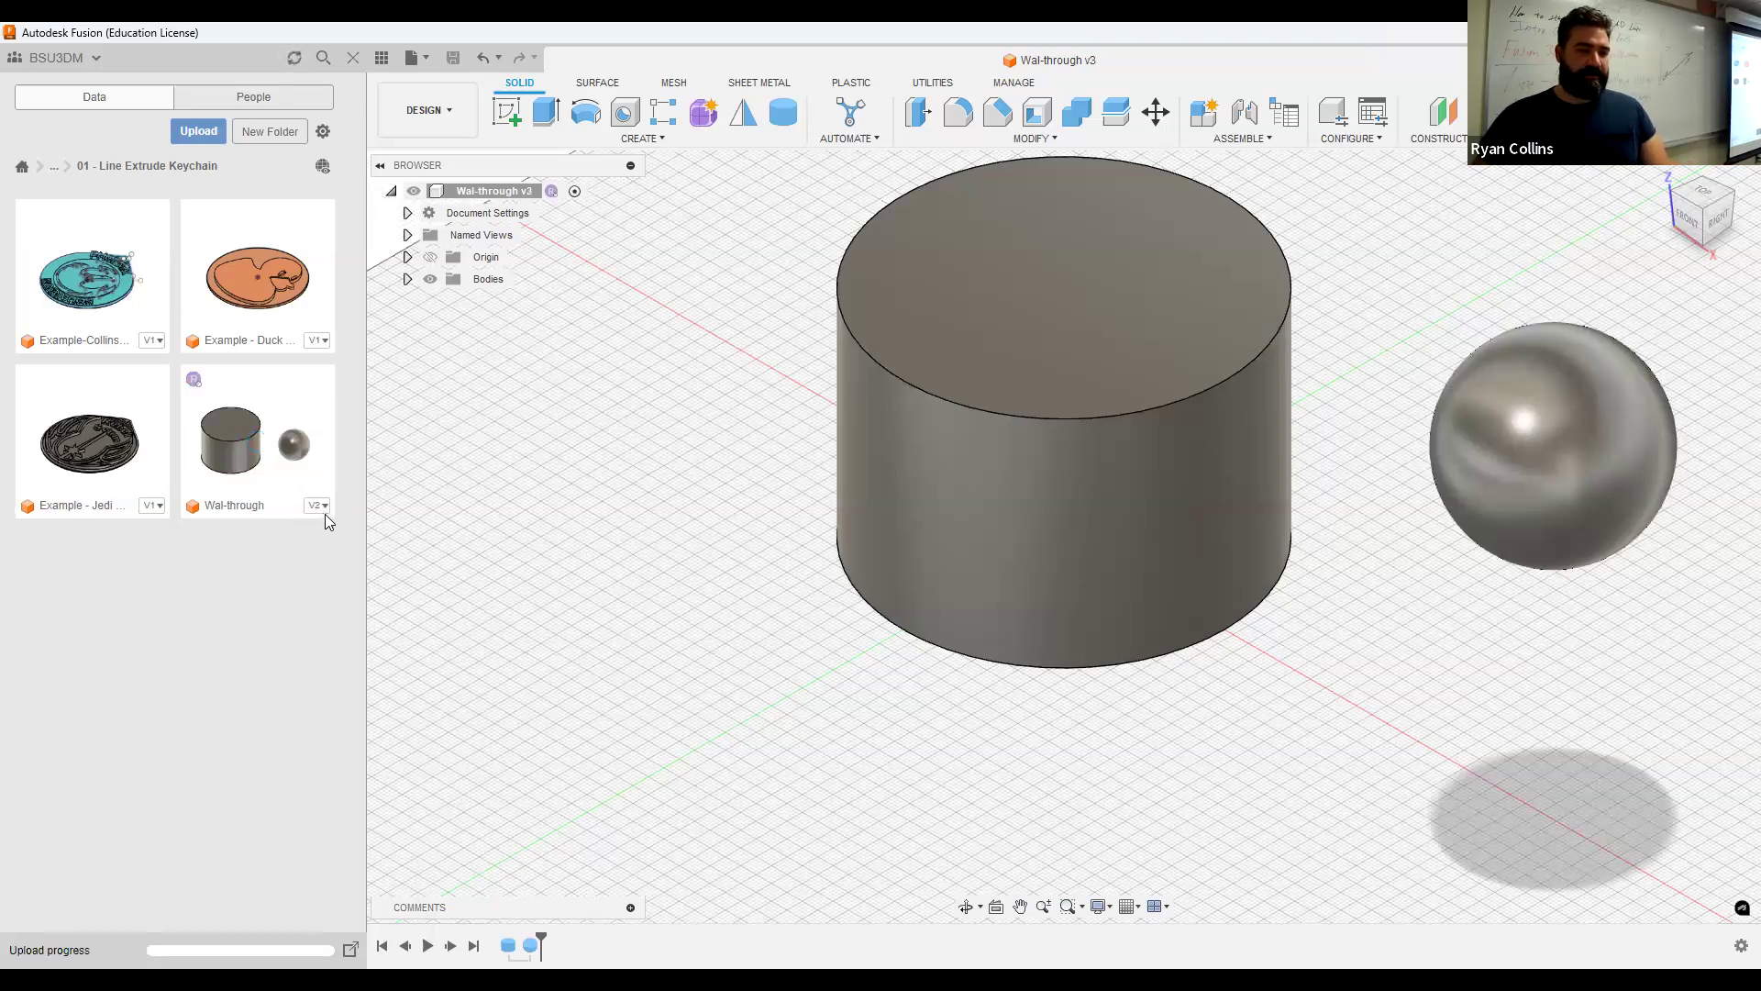
left_click(325, 513)
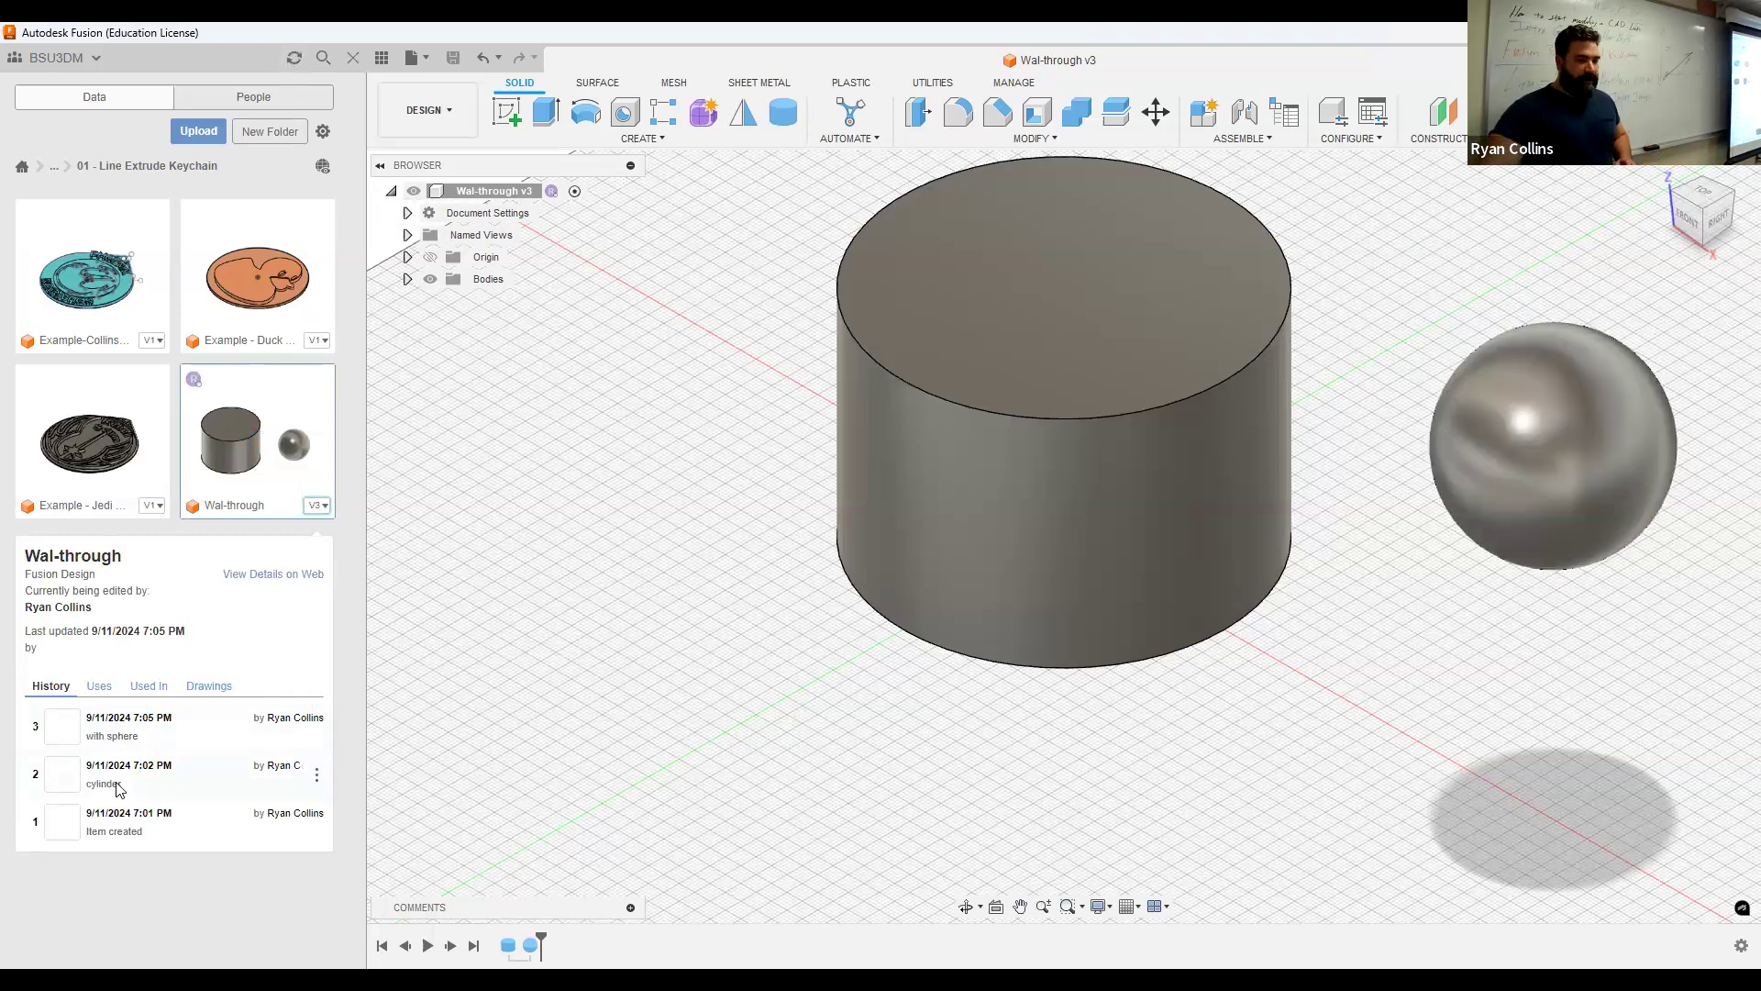
left_click(317, 776)
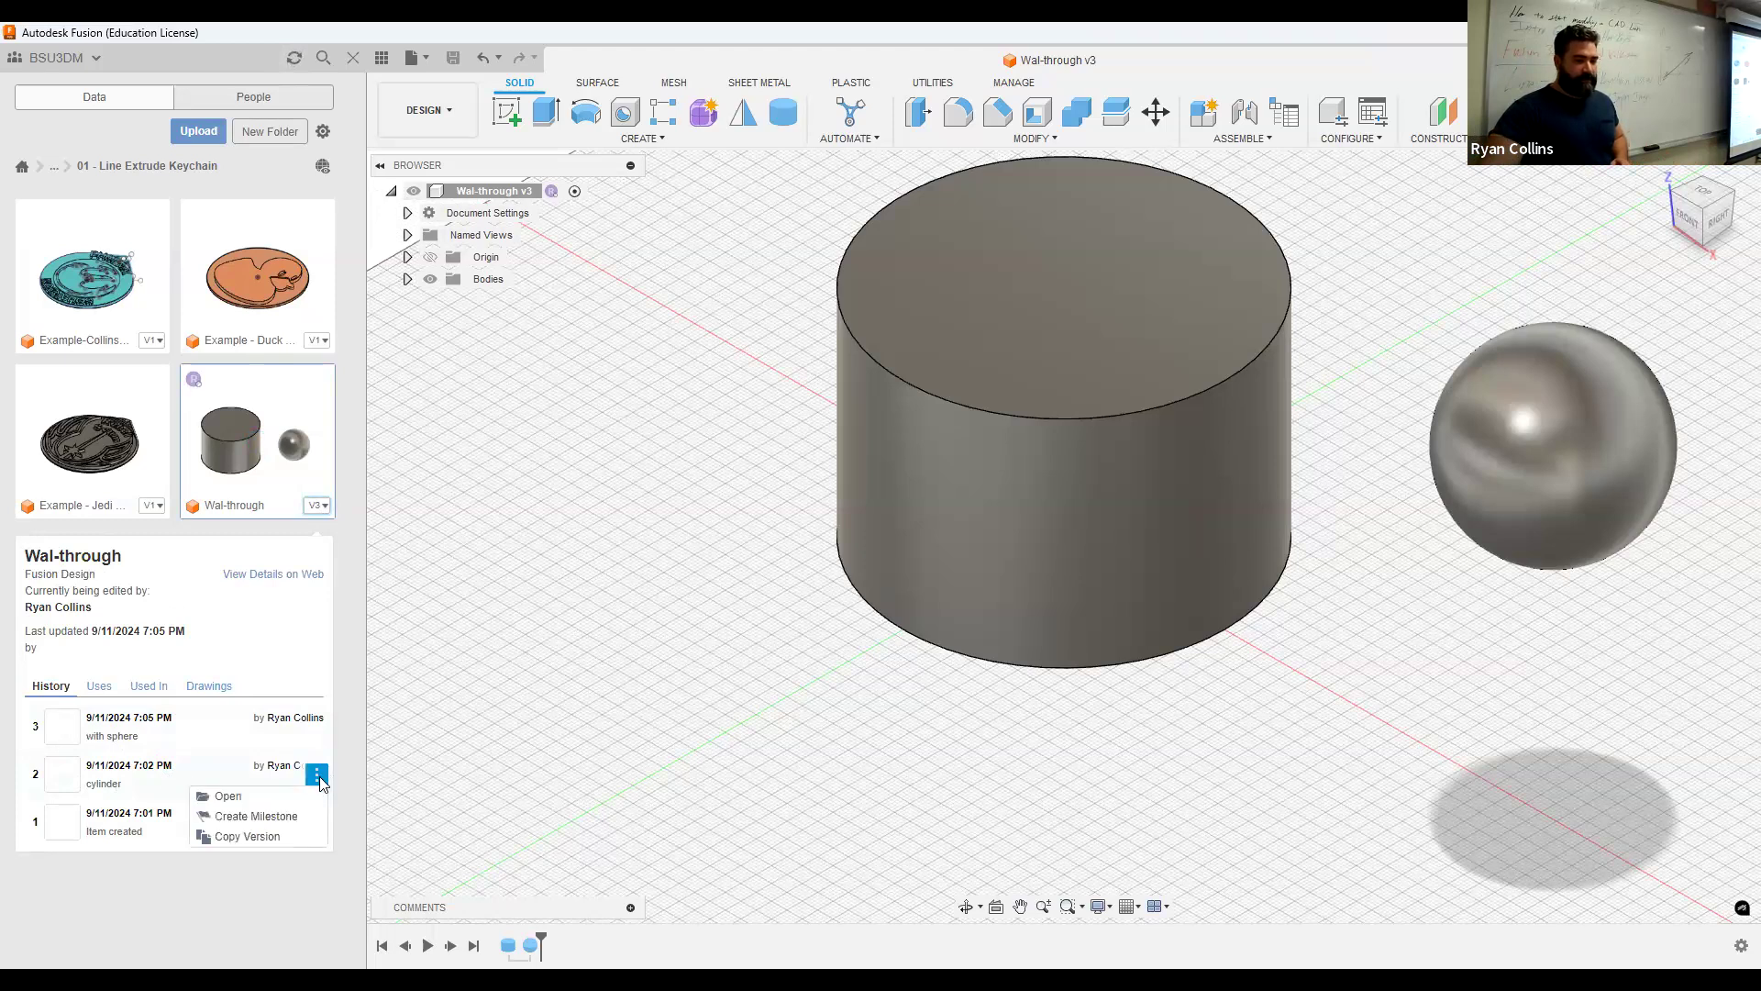
left_click(235, 797)
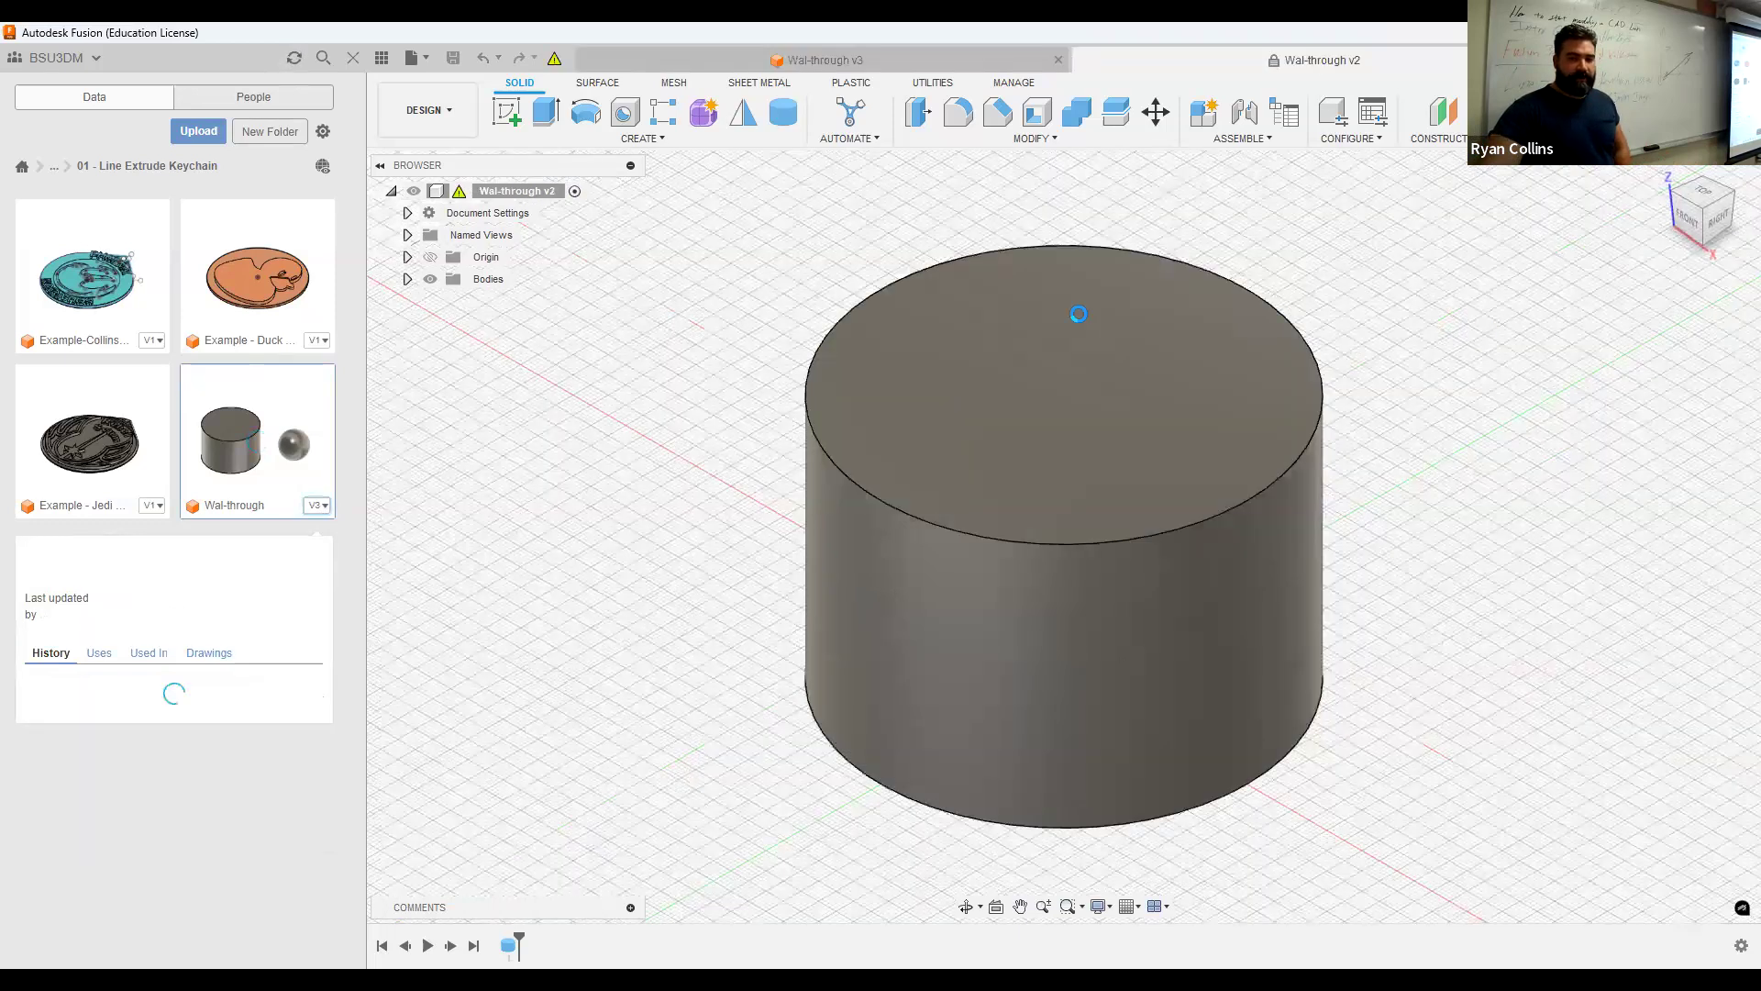
left_click(349, 54)
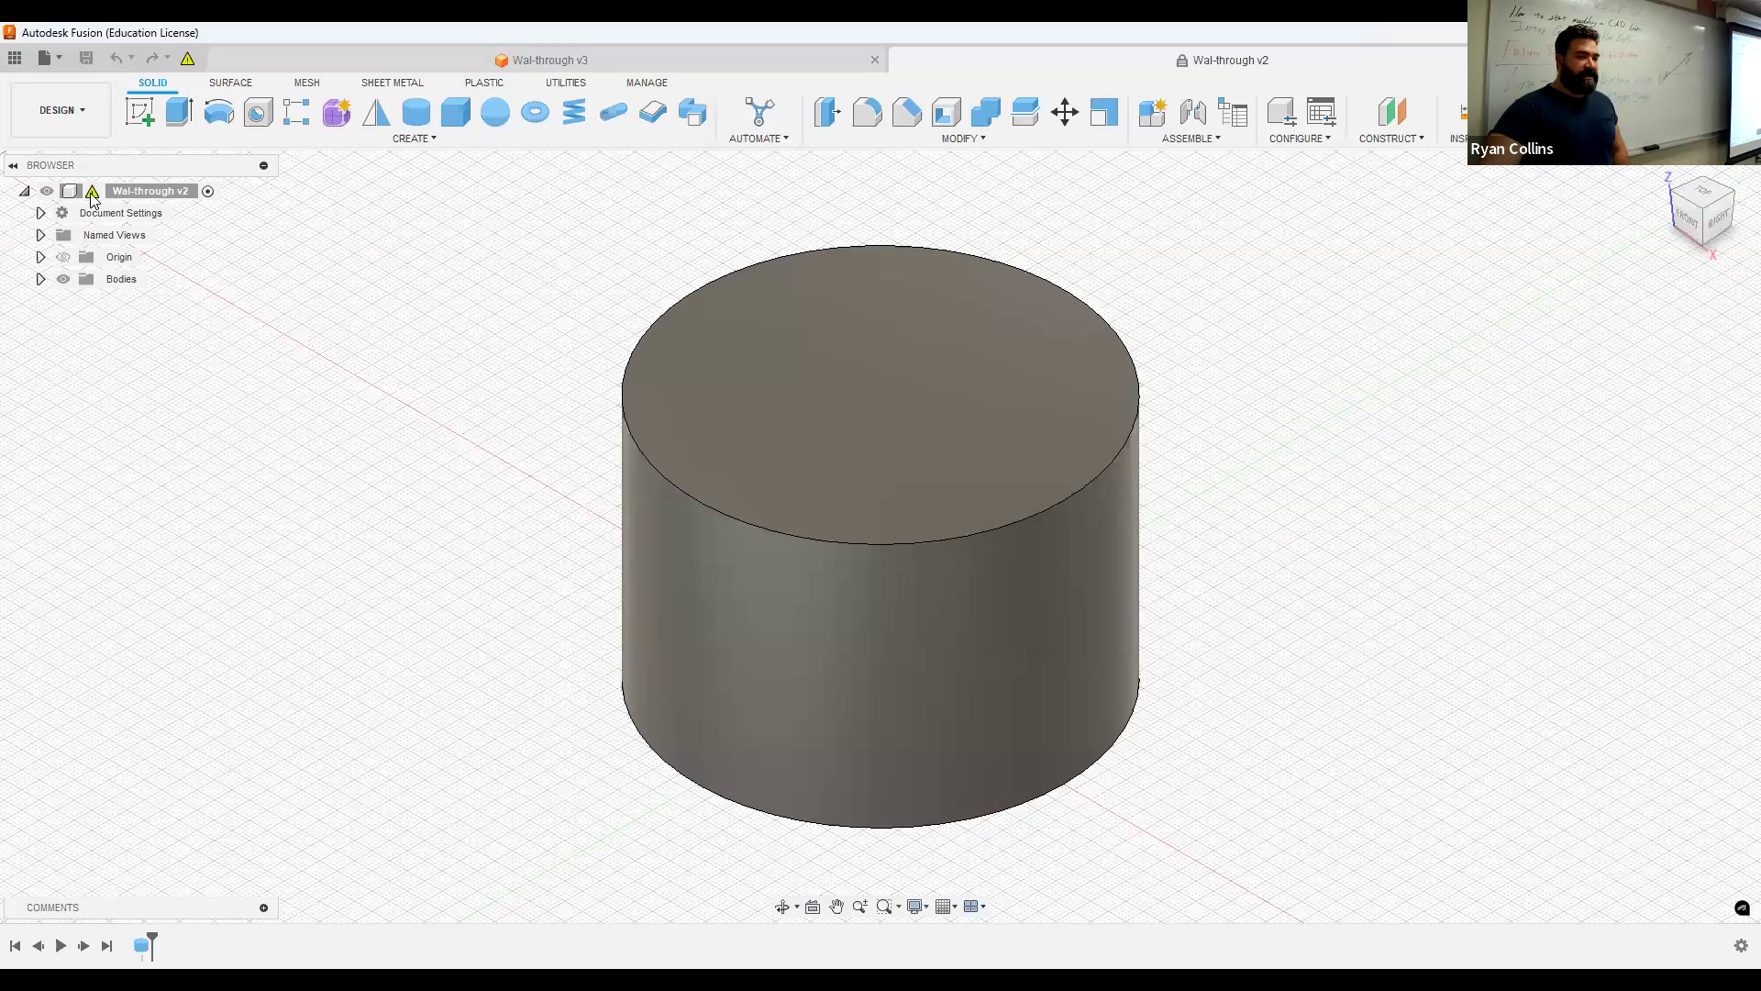
mouse_move(93, 194)
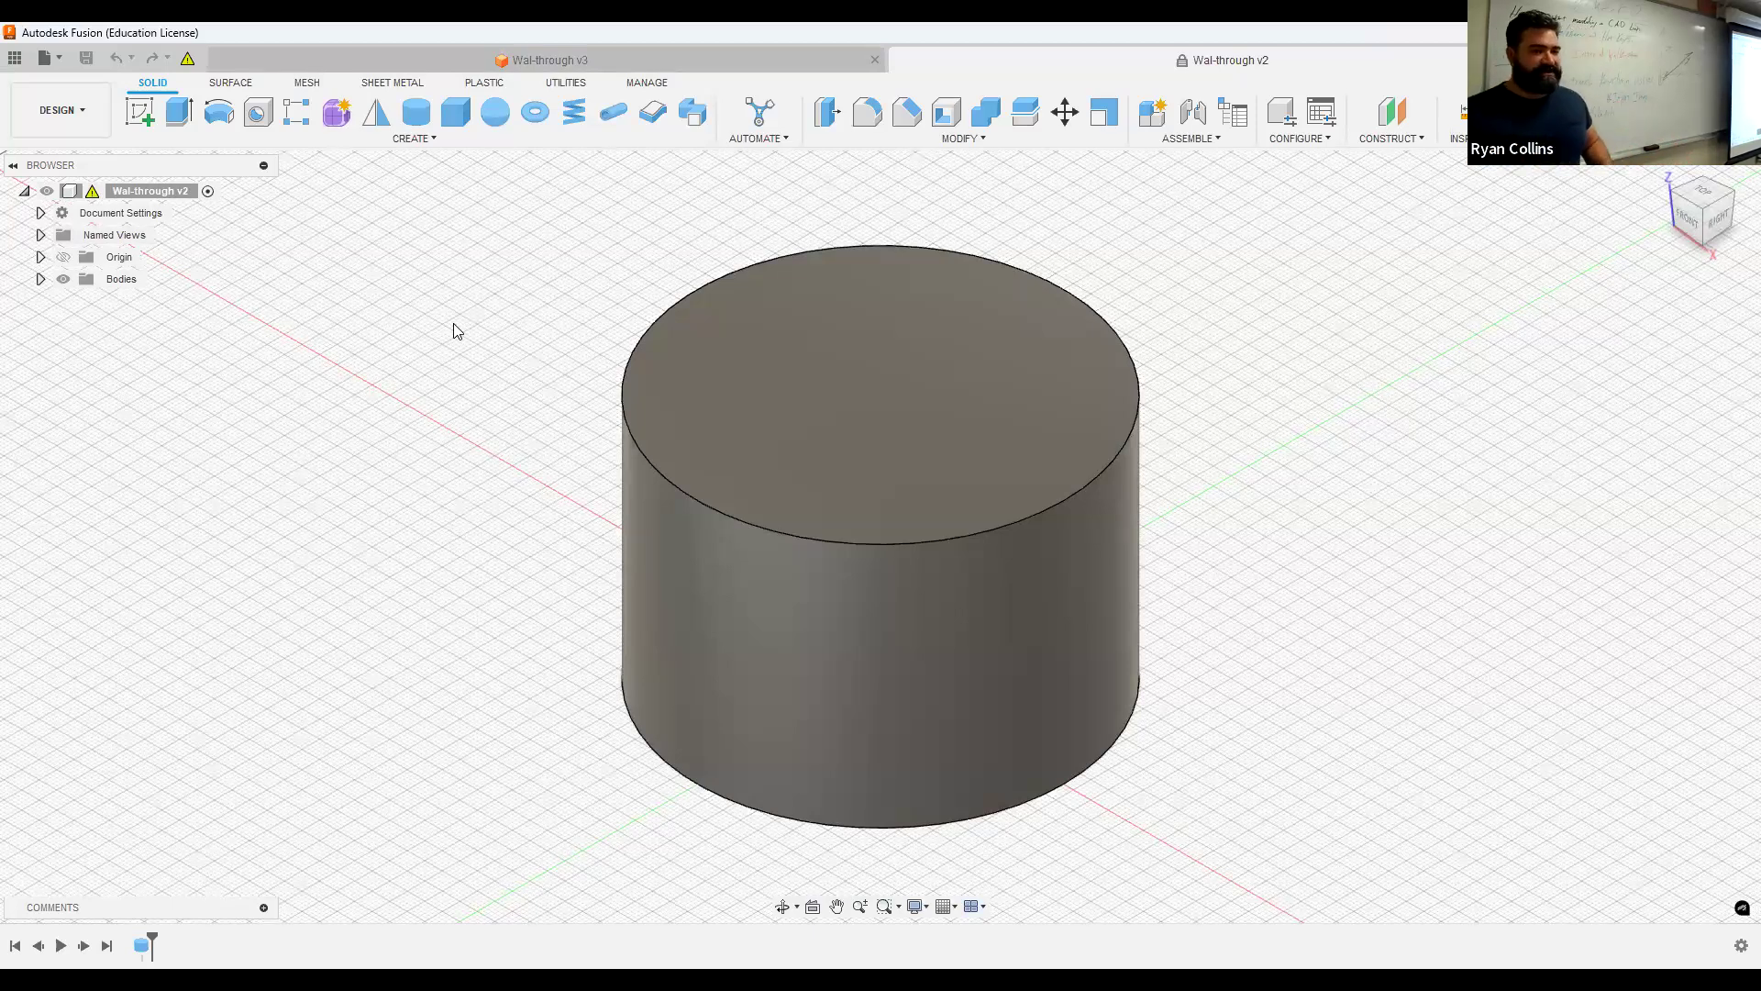
Save the opened cylinder version as a separate design named "Wal-through-differenty" in the 01 - Line Extrude Keychain folder.
left_click(45, 62)
left_click(75, 251)
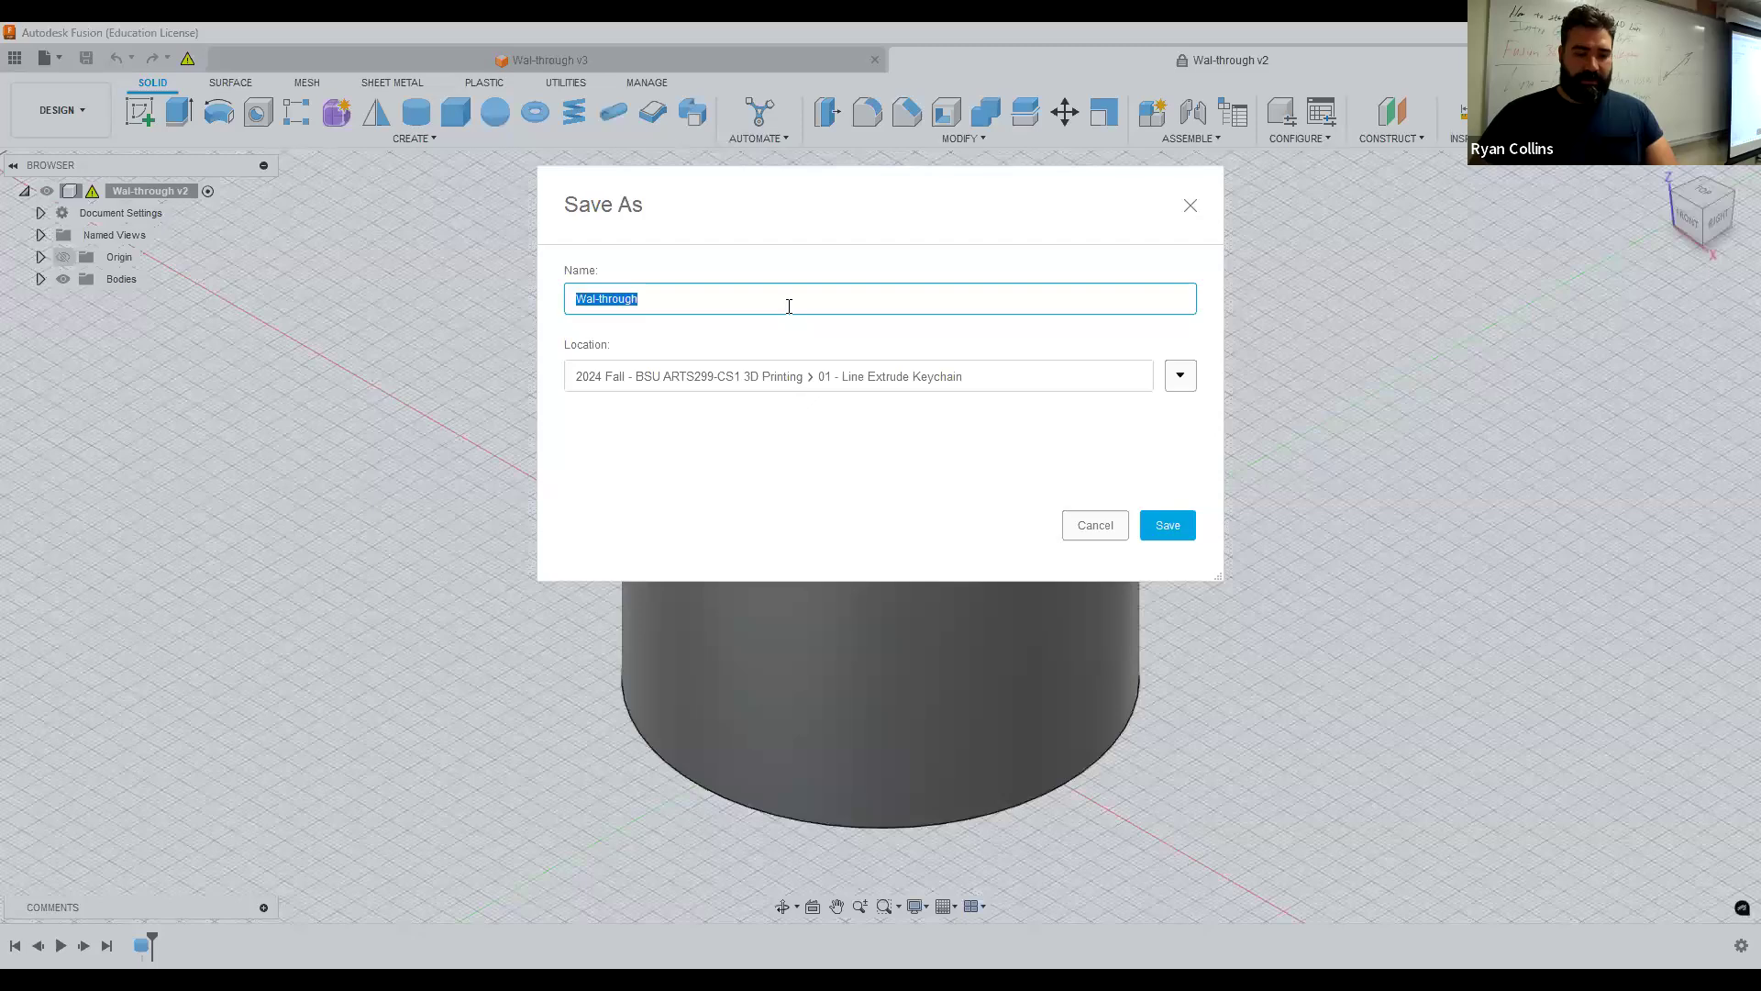
left_click(789, 304)
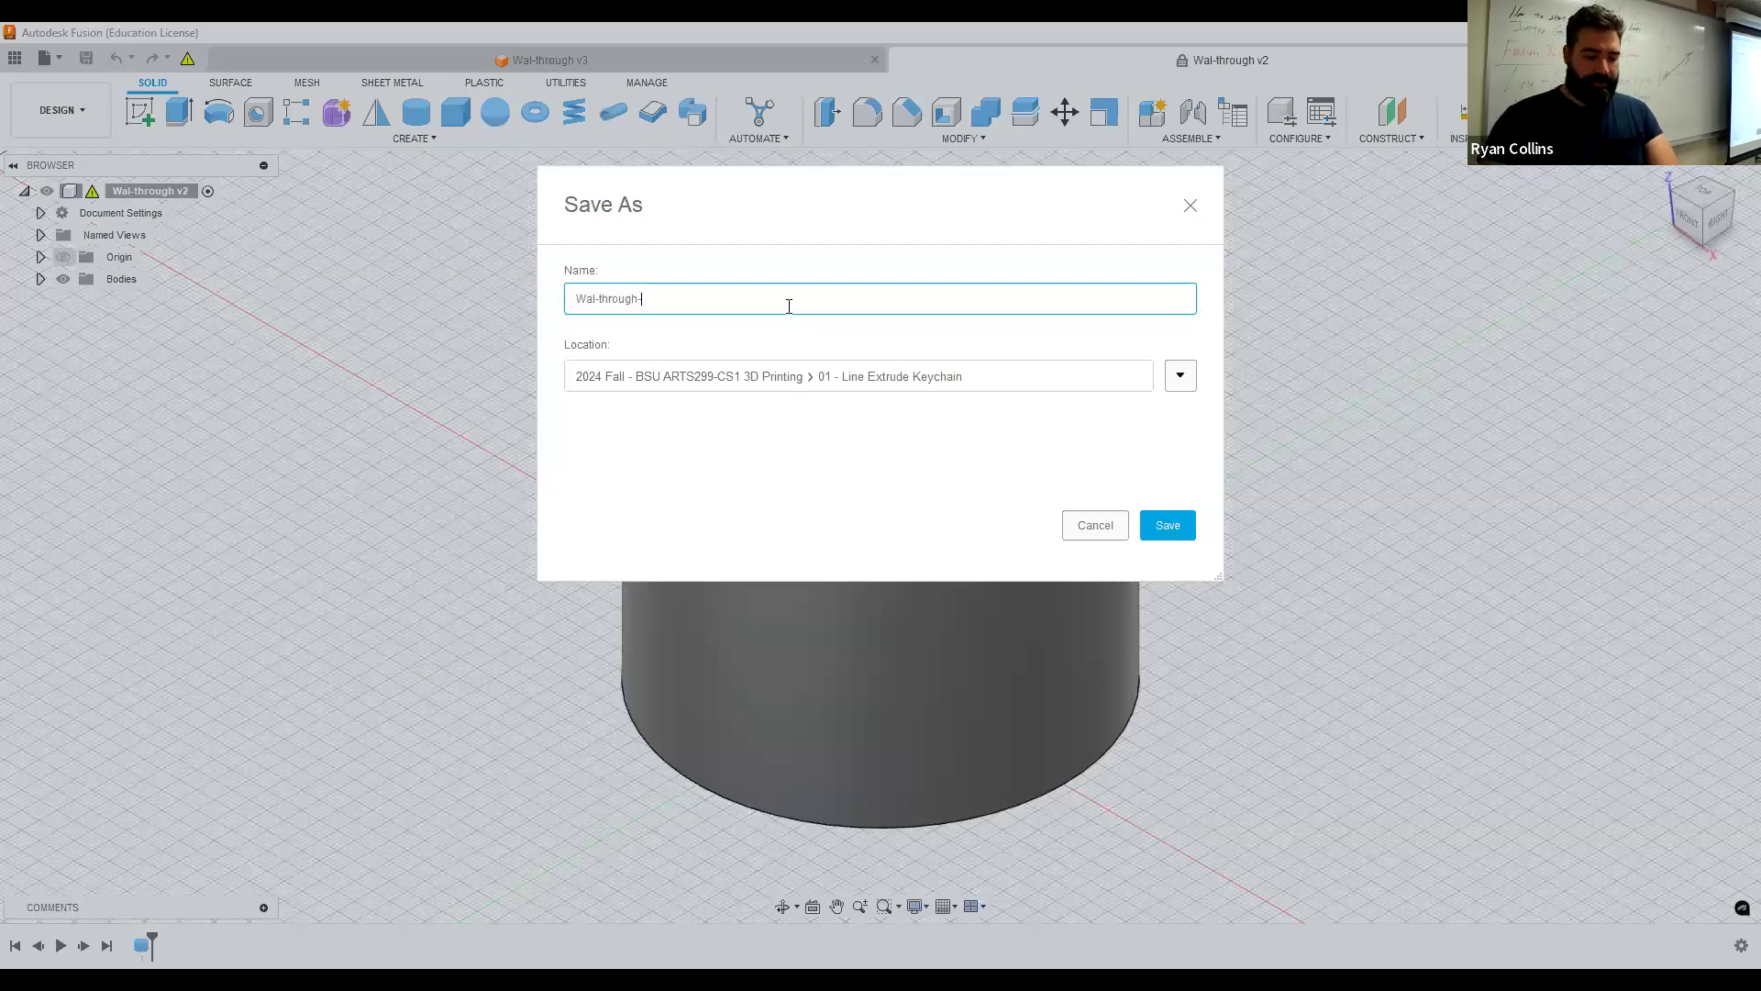
type("diff")
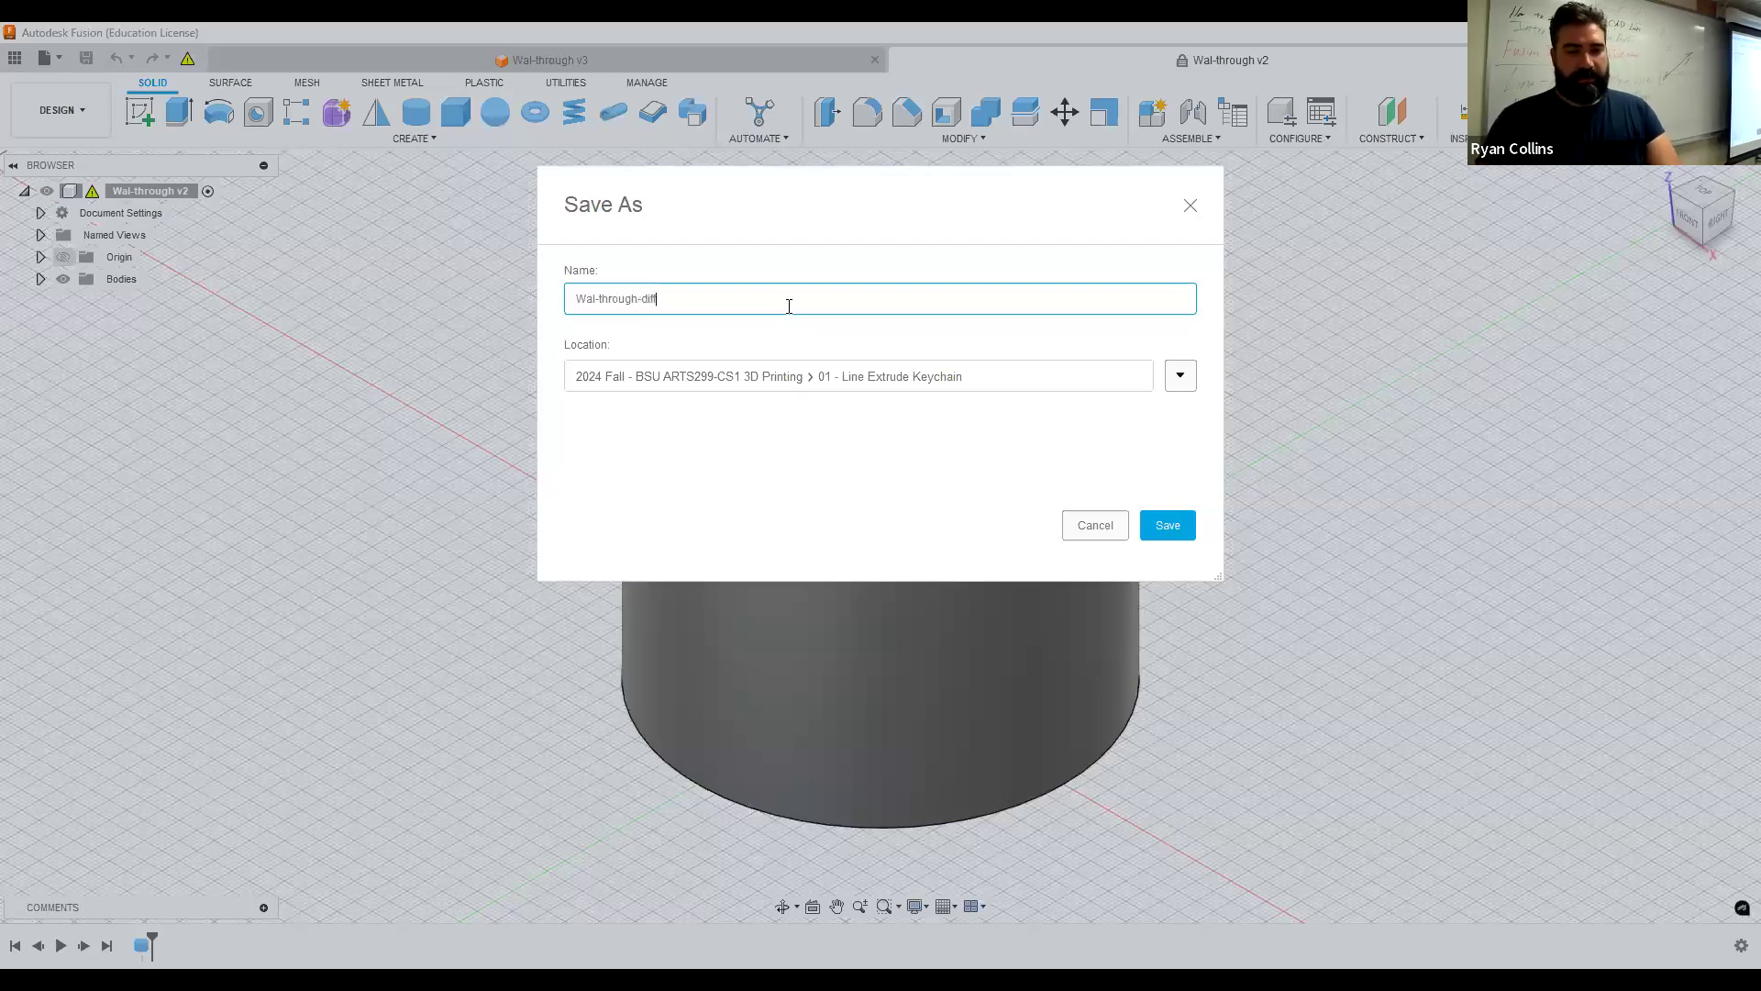
type("erenty")
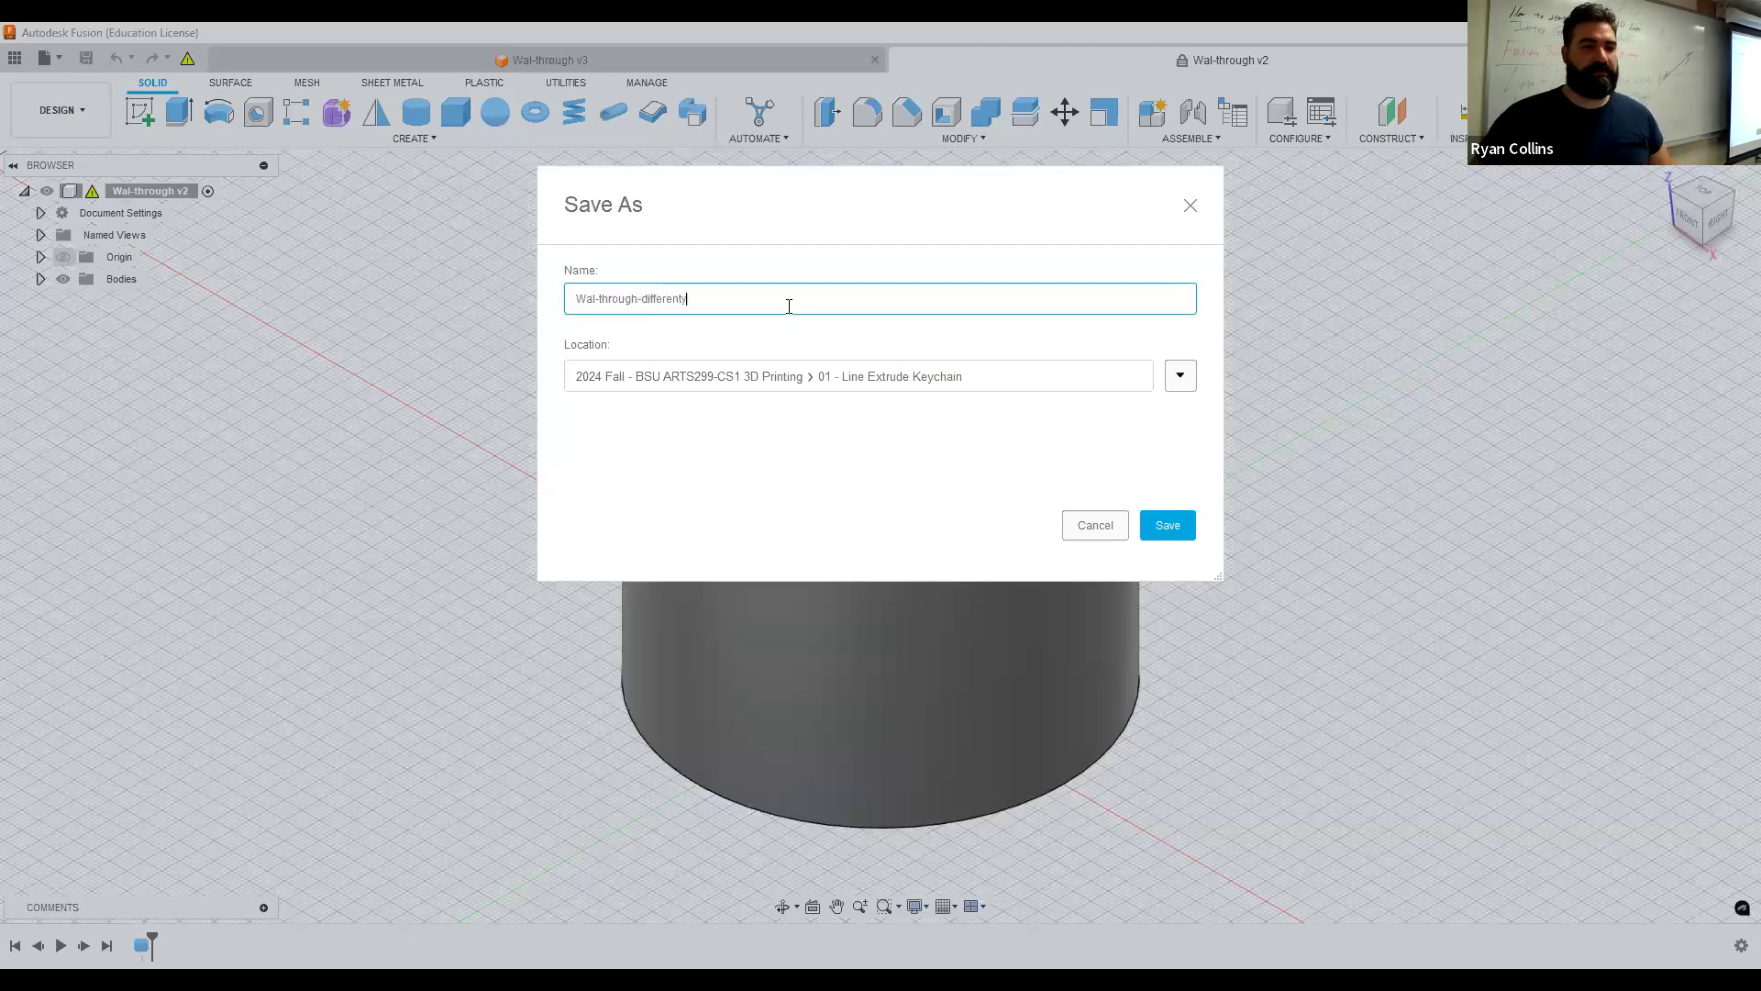
key("Return")
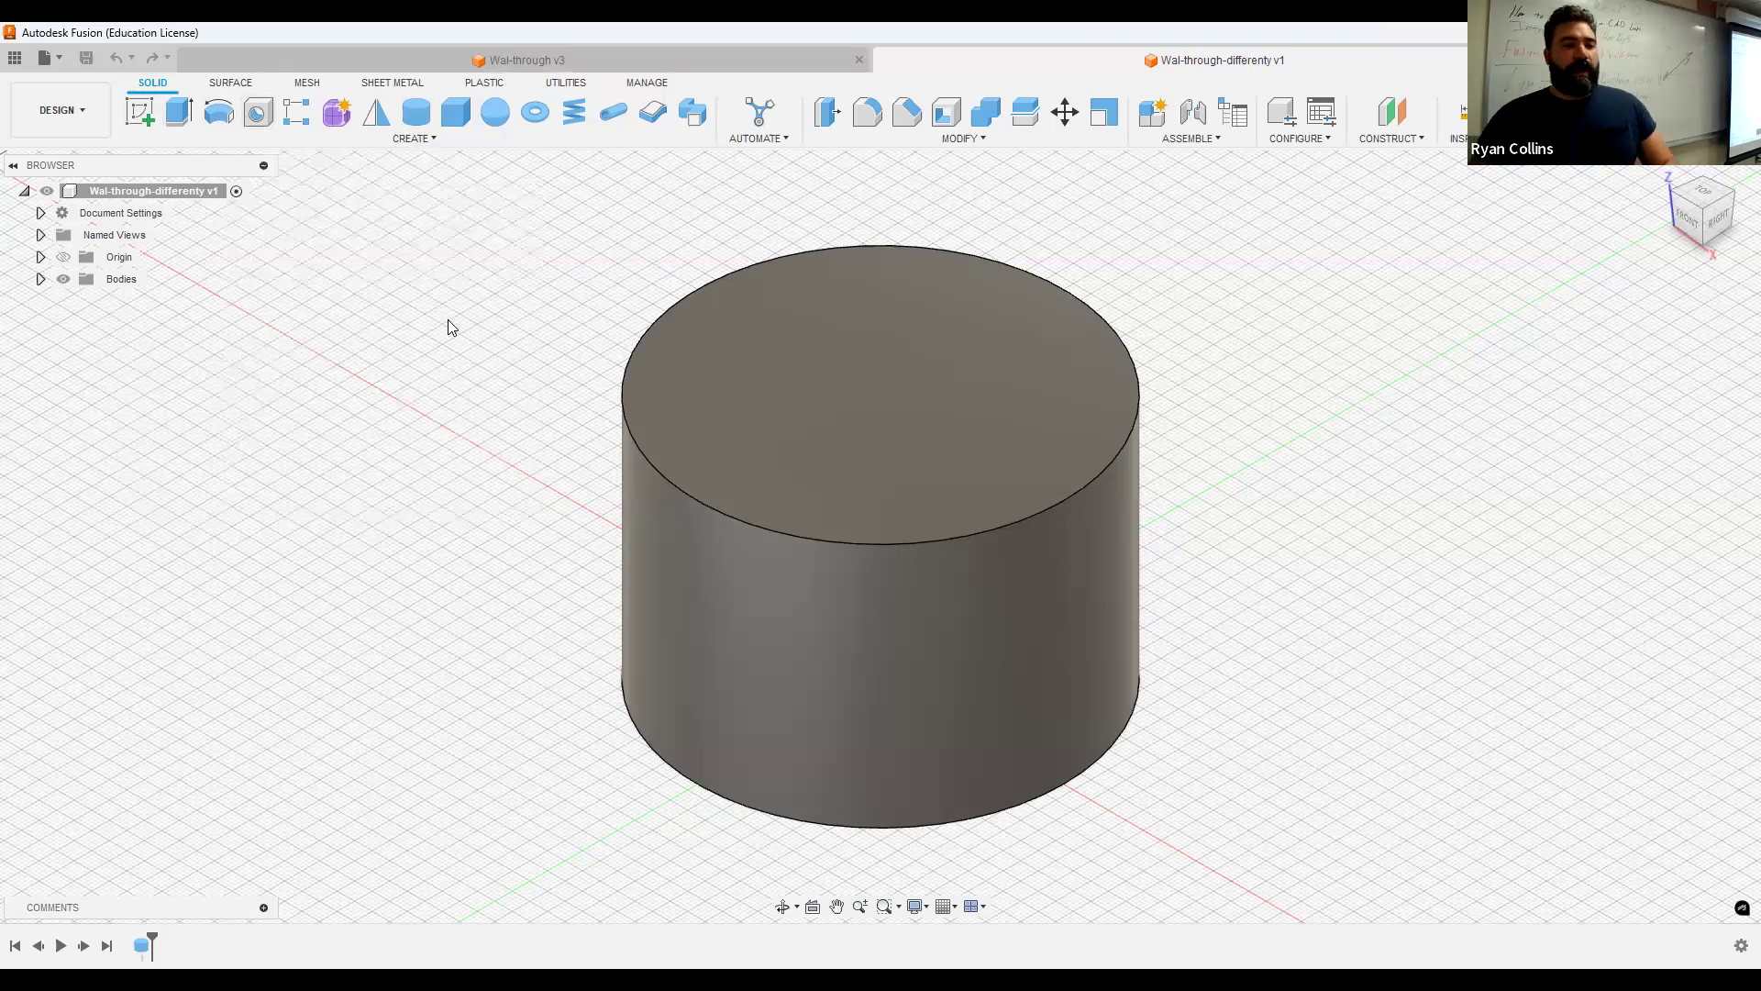
Pin the Emboss command to both the toolbar and the design shortcuts.
left_click(412, 140)
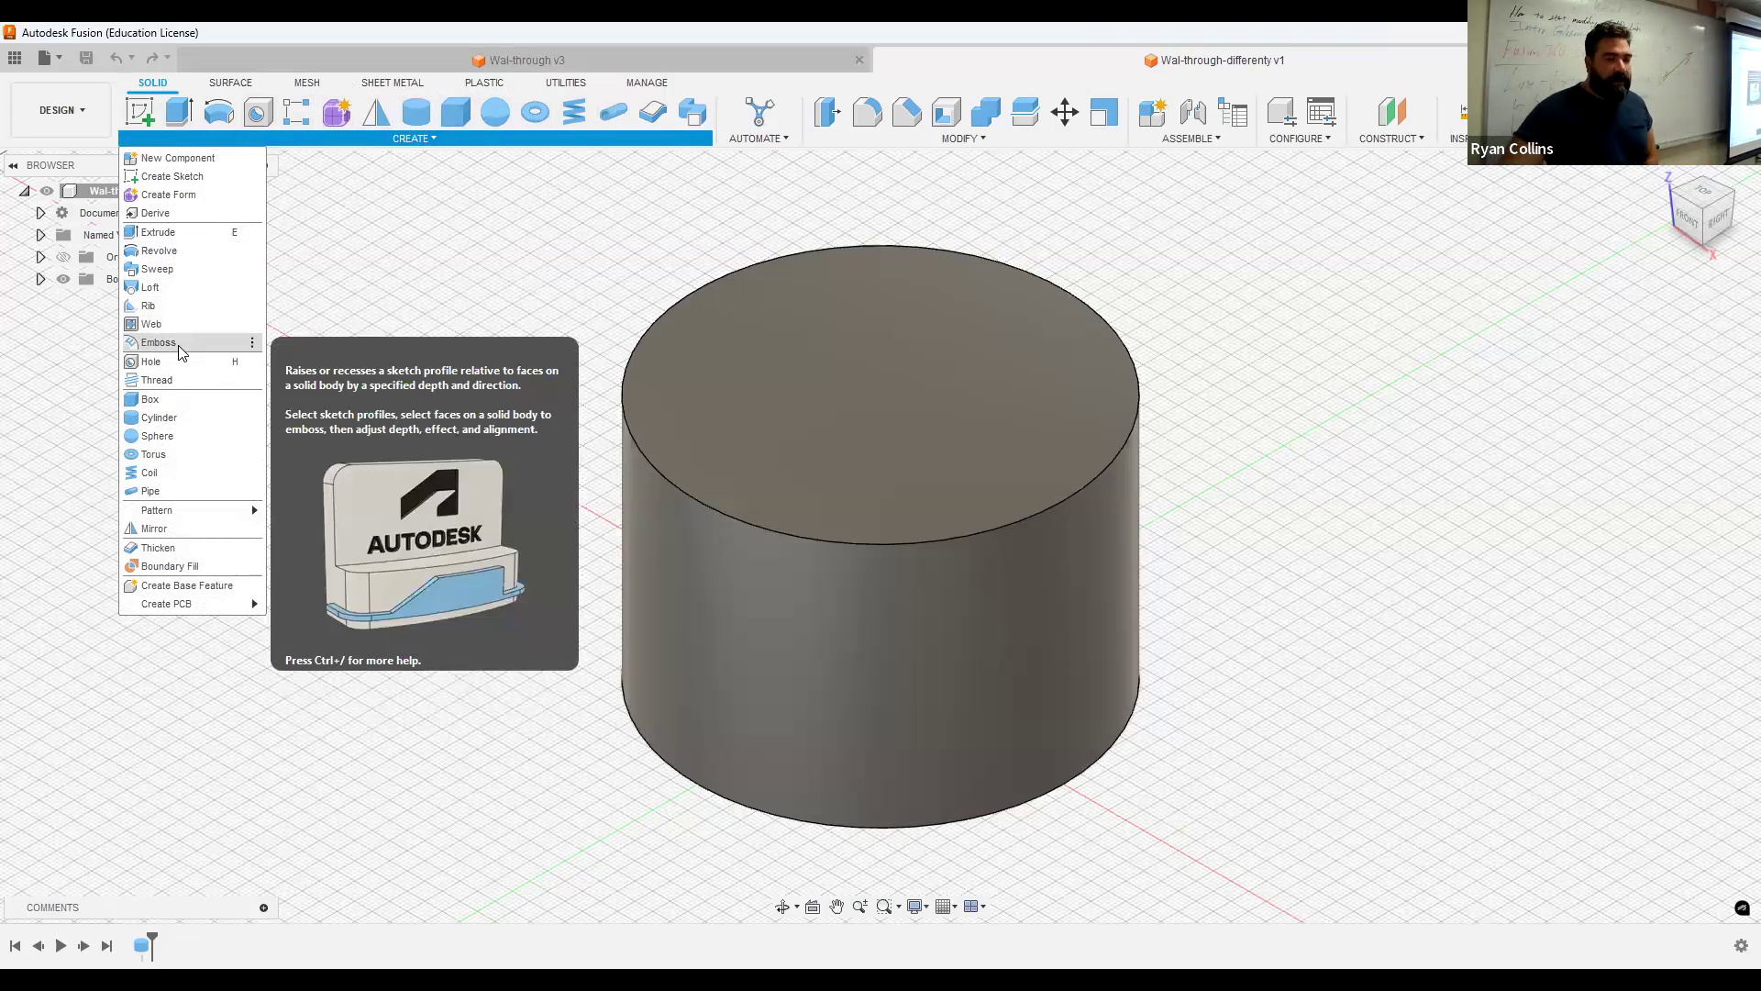
left_click(253, 345)
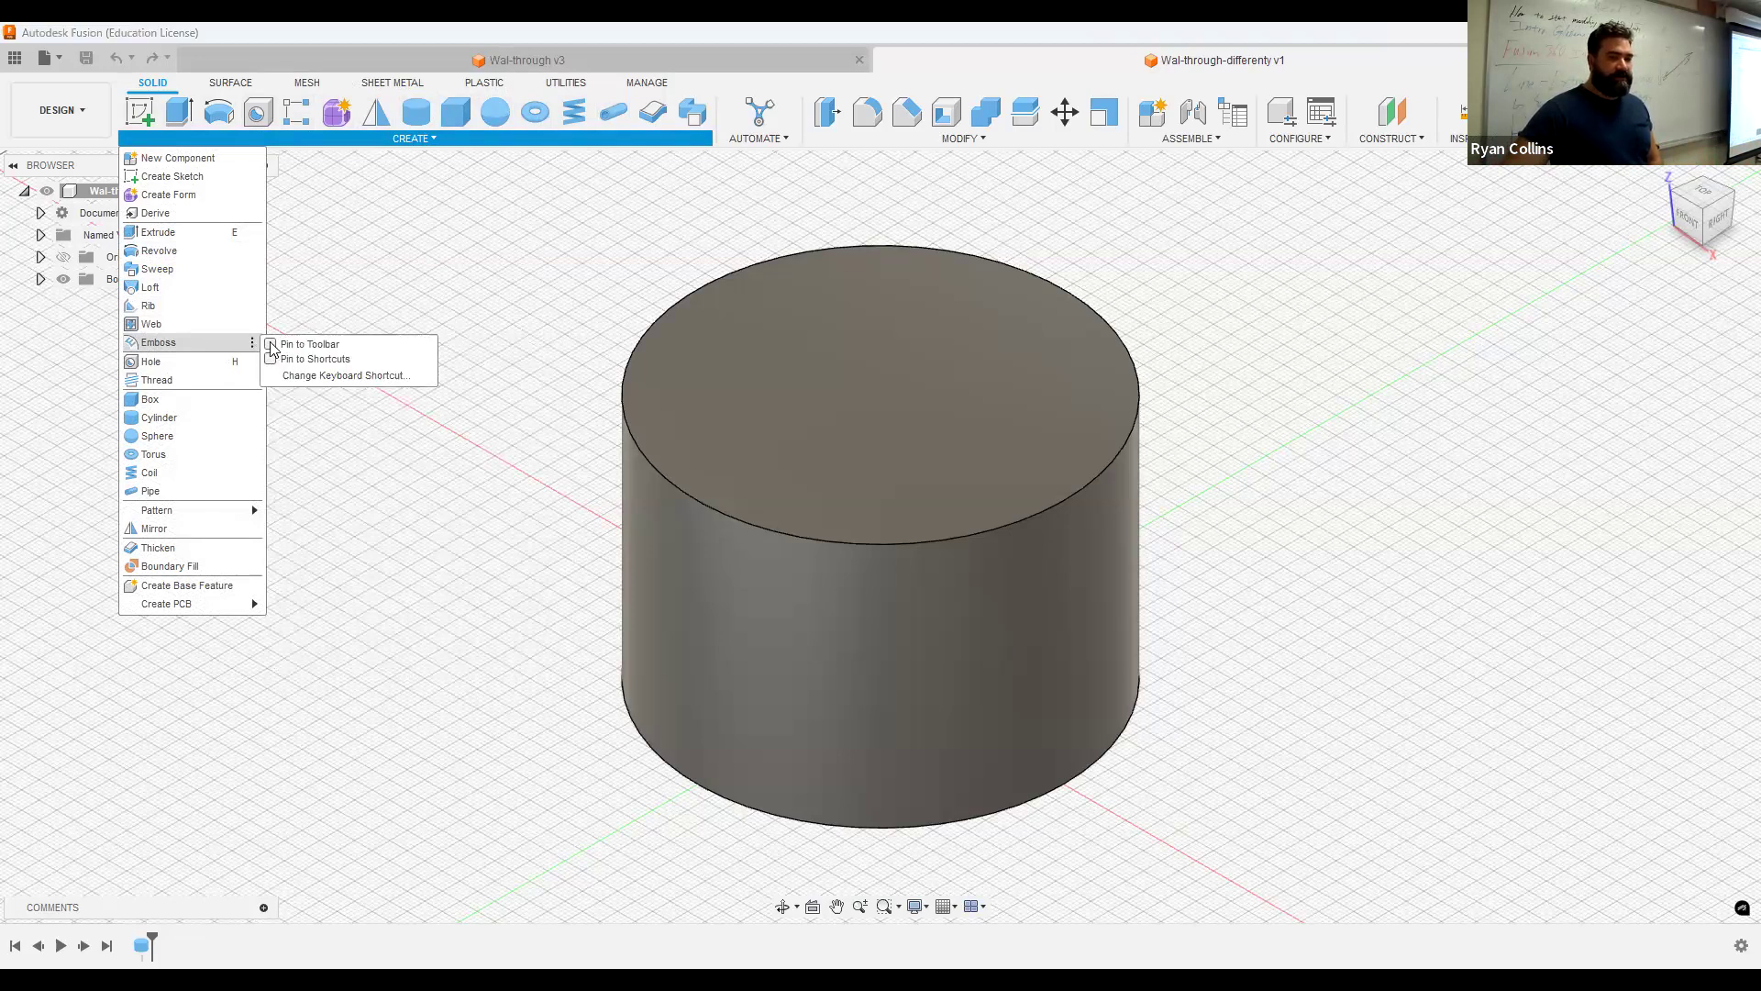
left_click(271, 345)
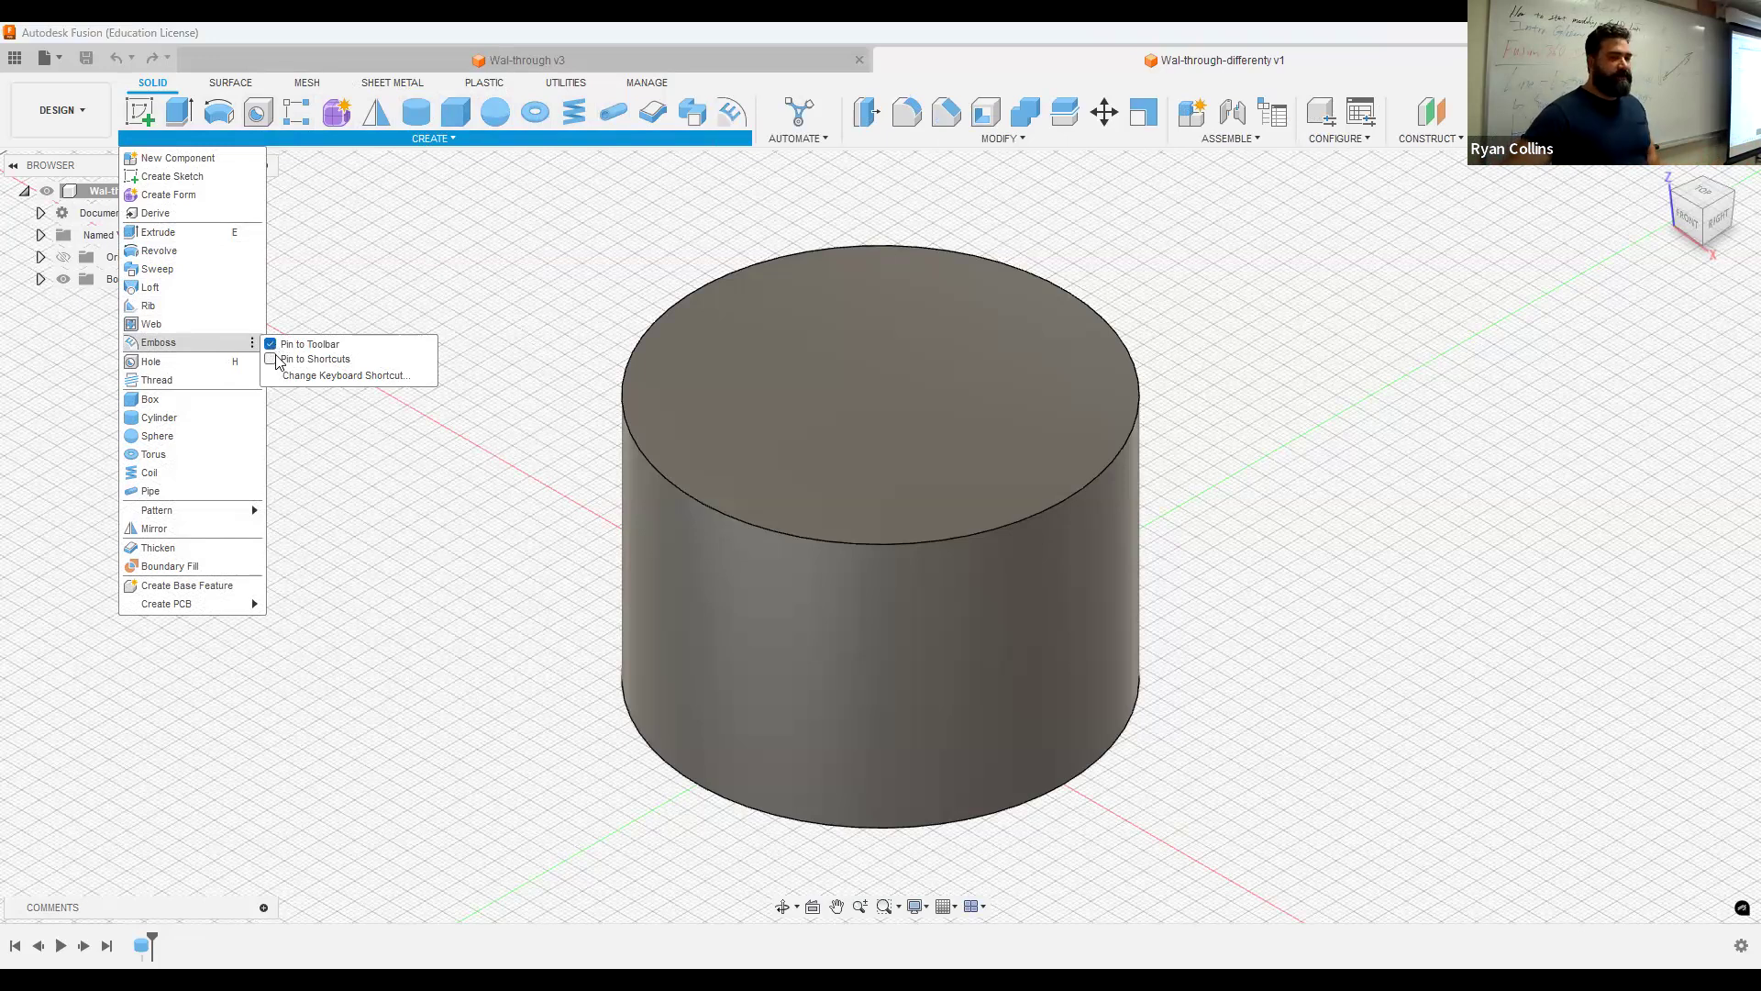
left_click(271, 358)
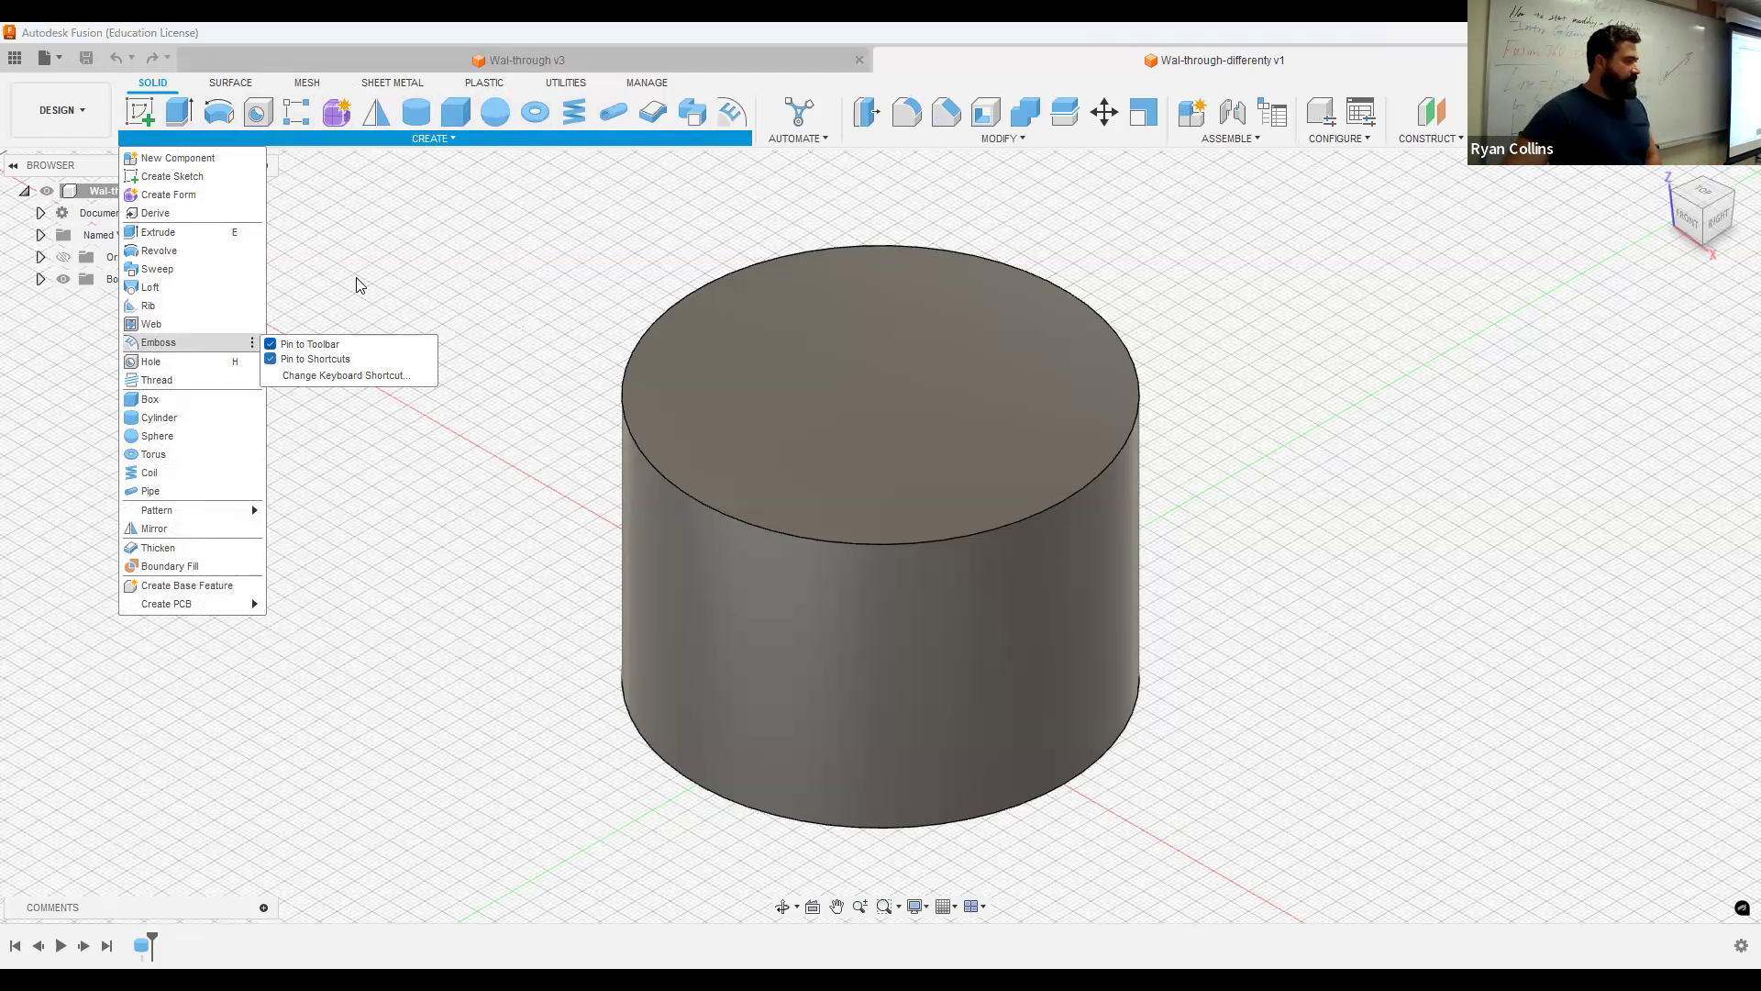
left_click(475, 478)
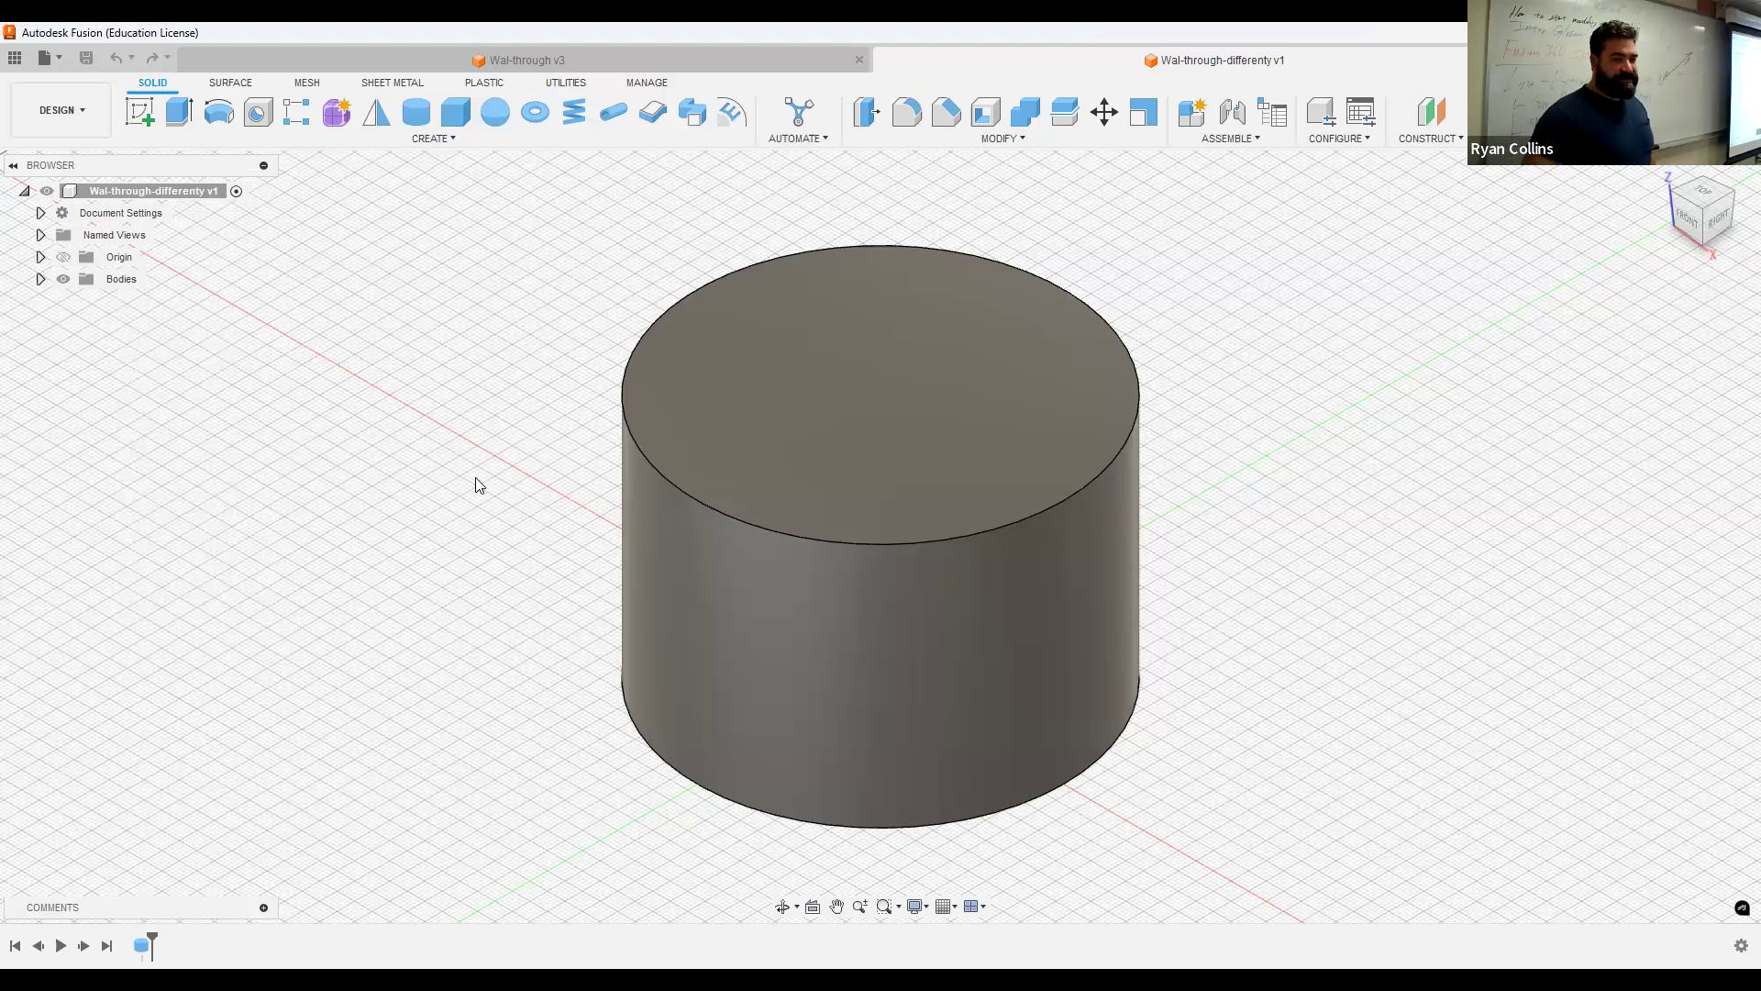
Search the design shortcuts for "line" and look over the available workspaces.
key("s")
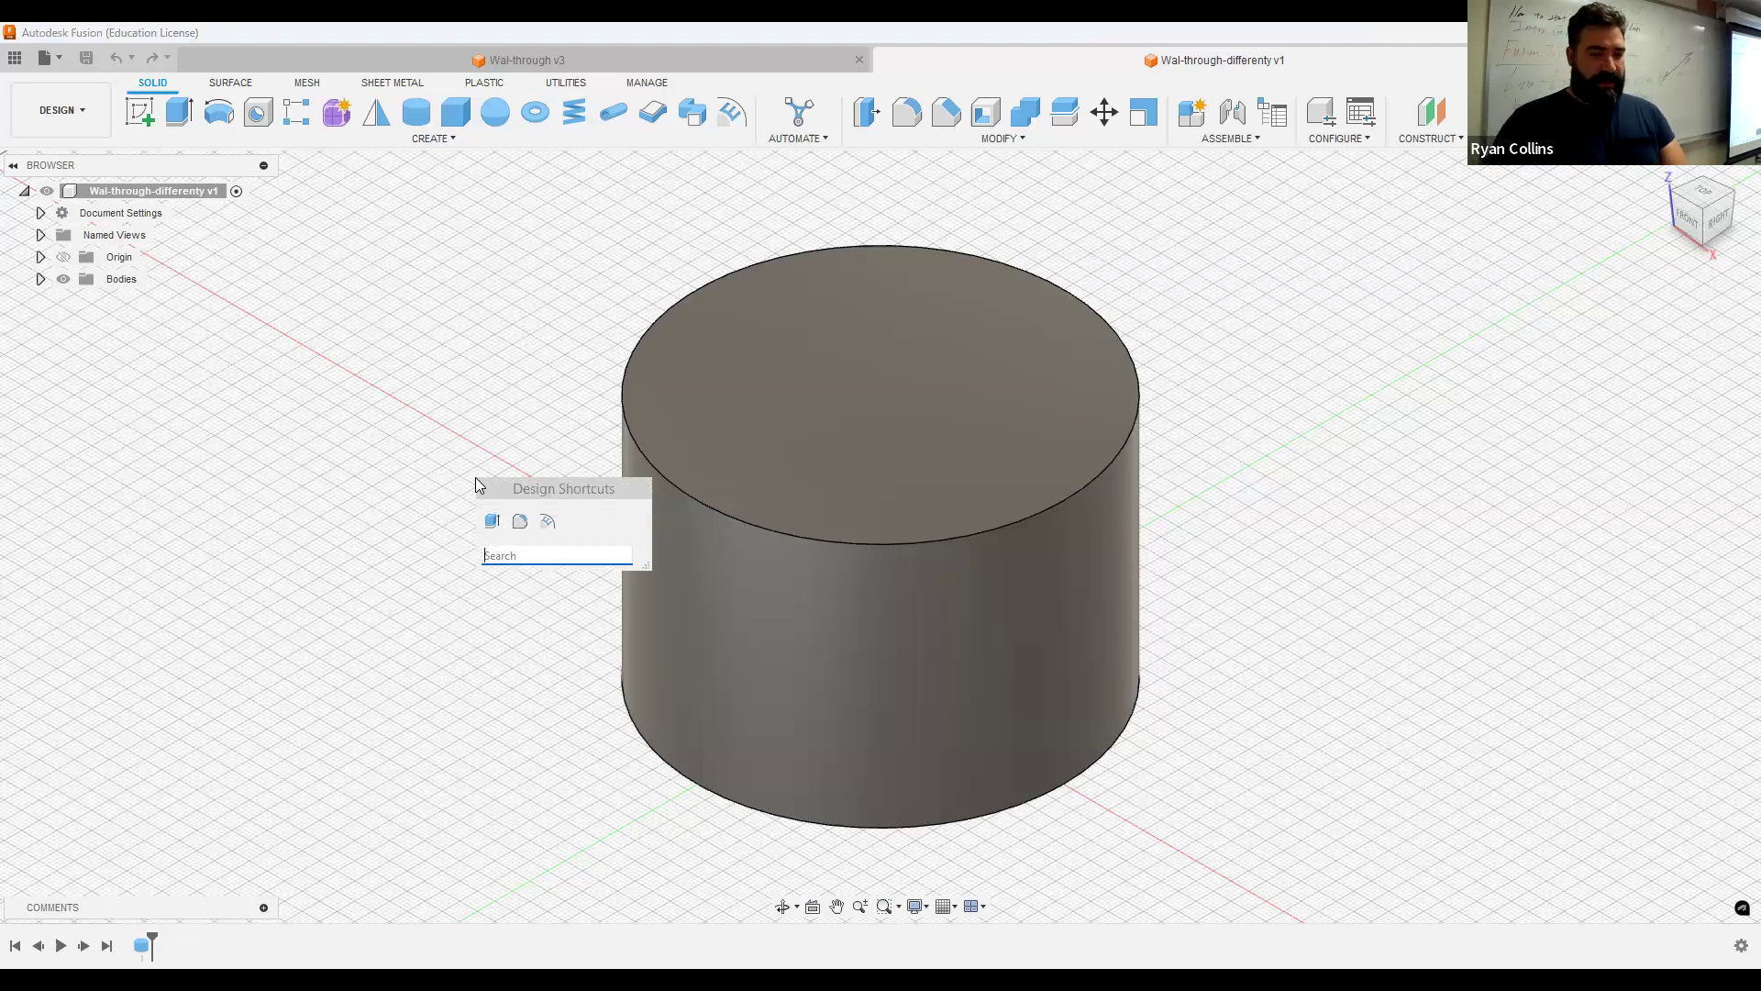
type("line")
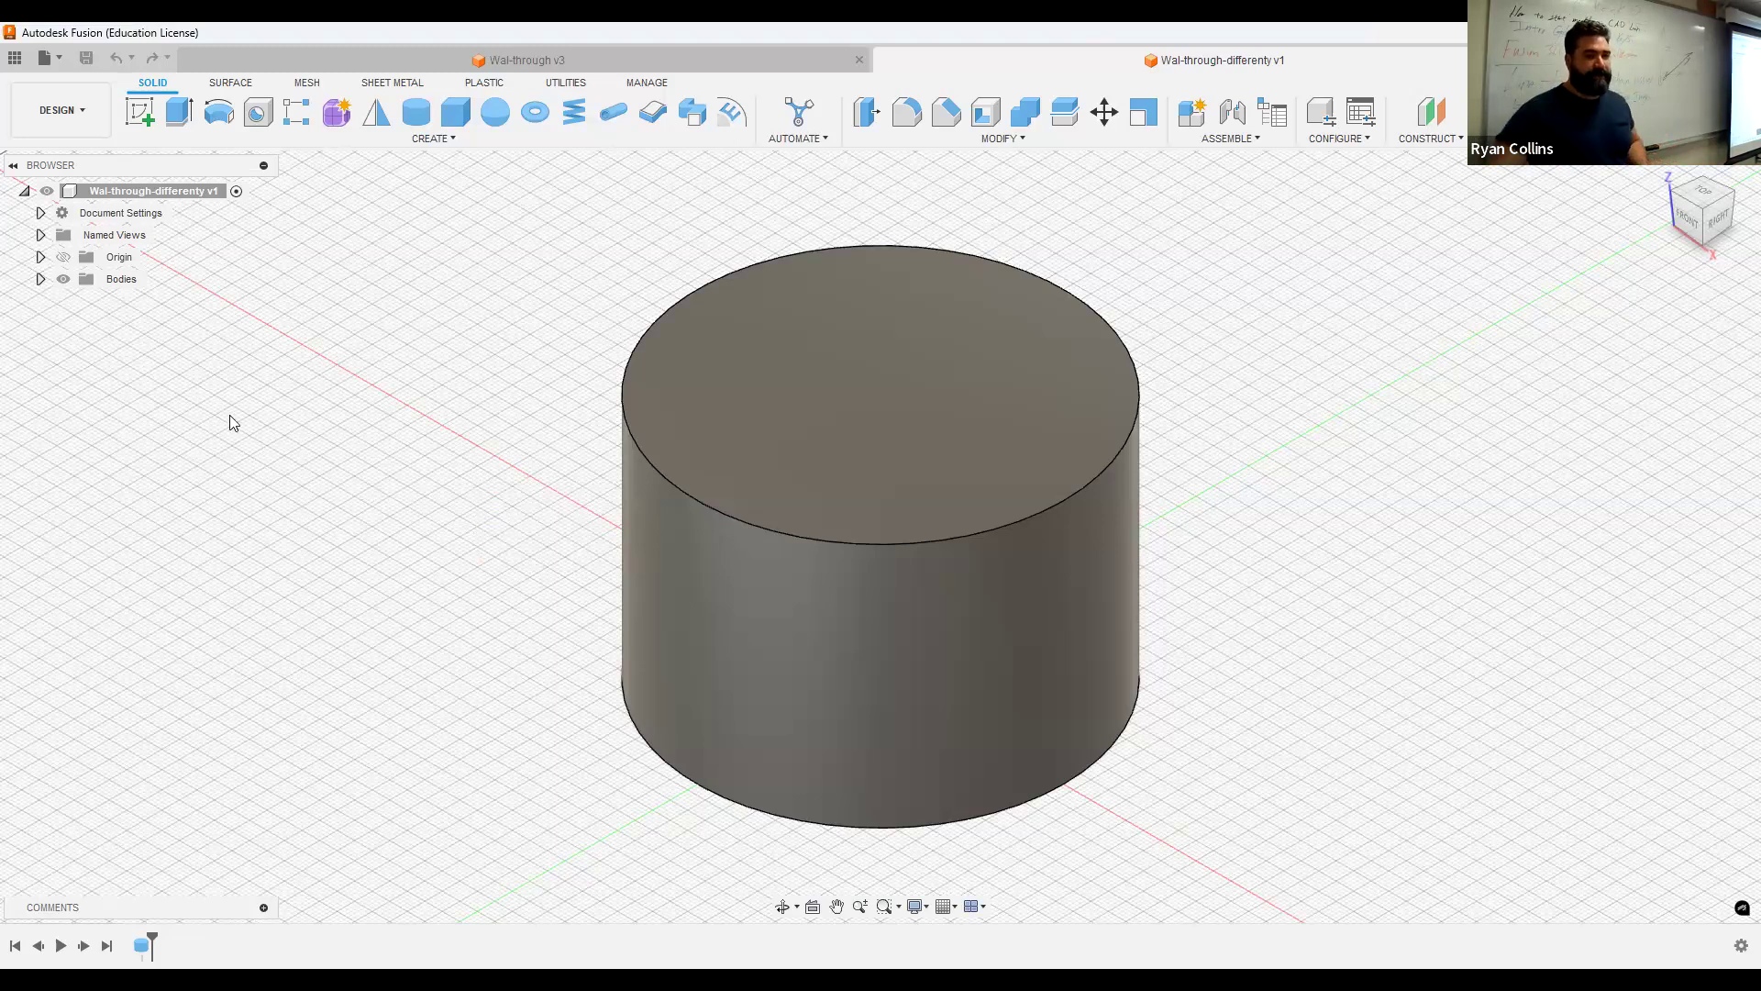
left_click(84, 114)
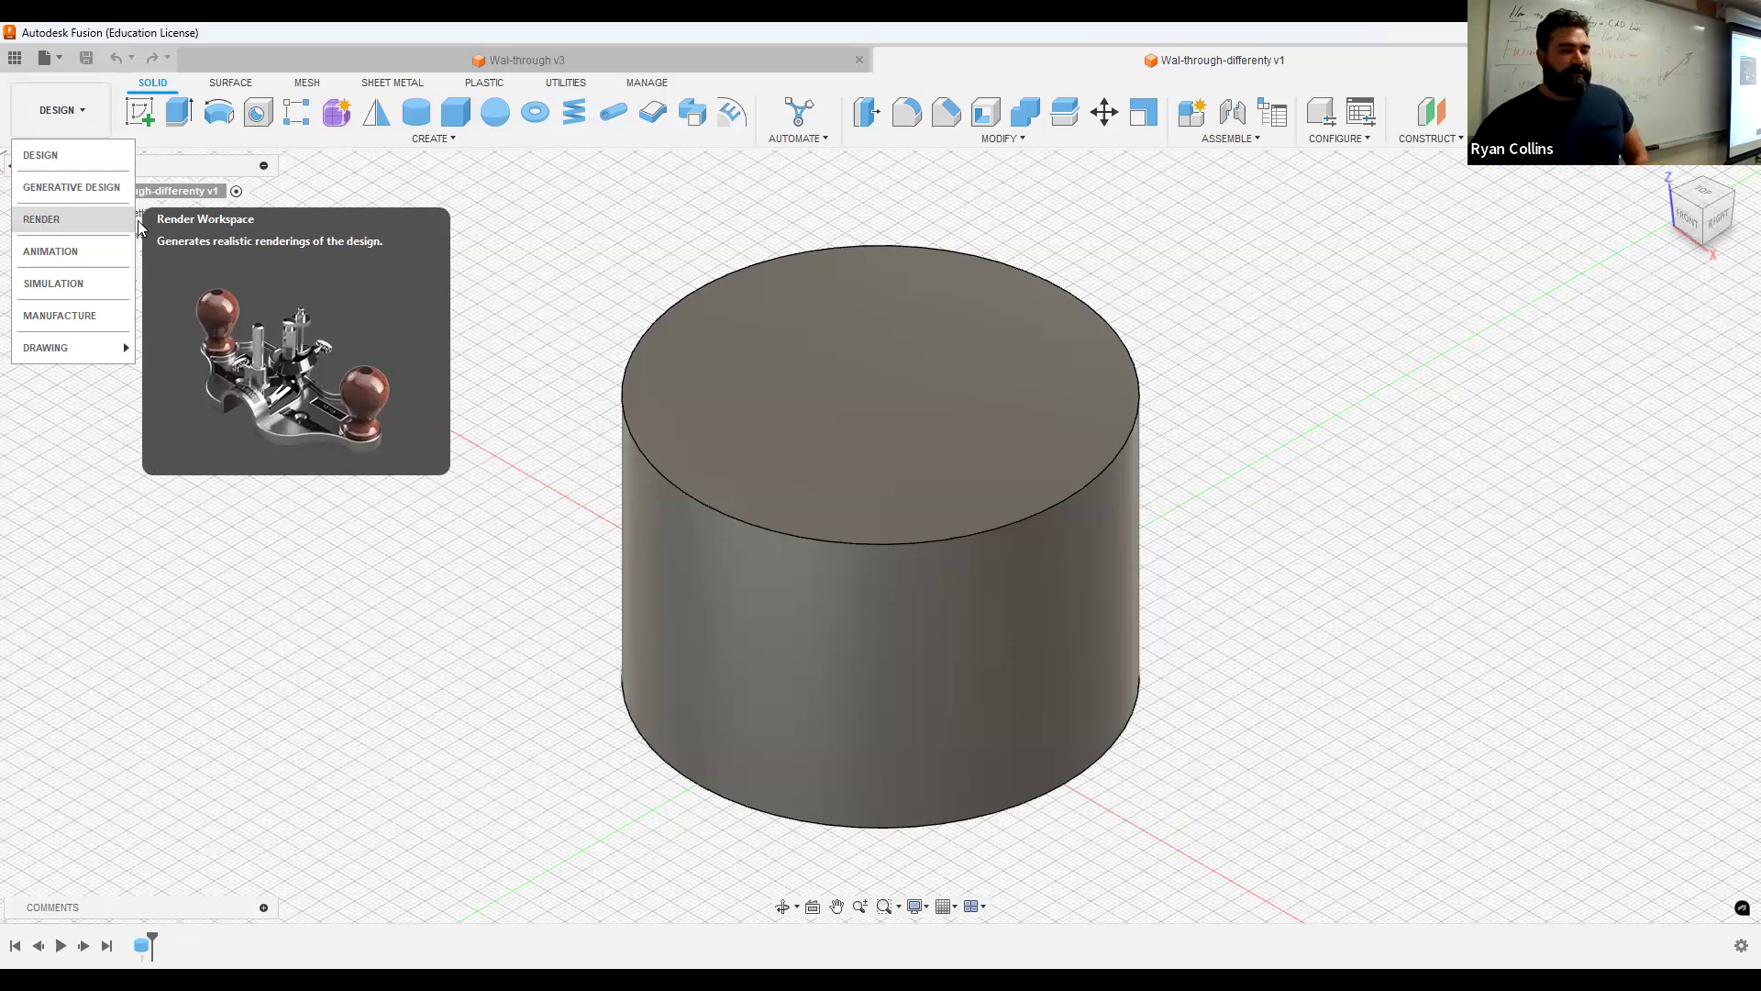
left_click(383, 582)
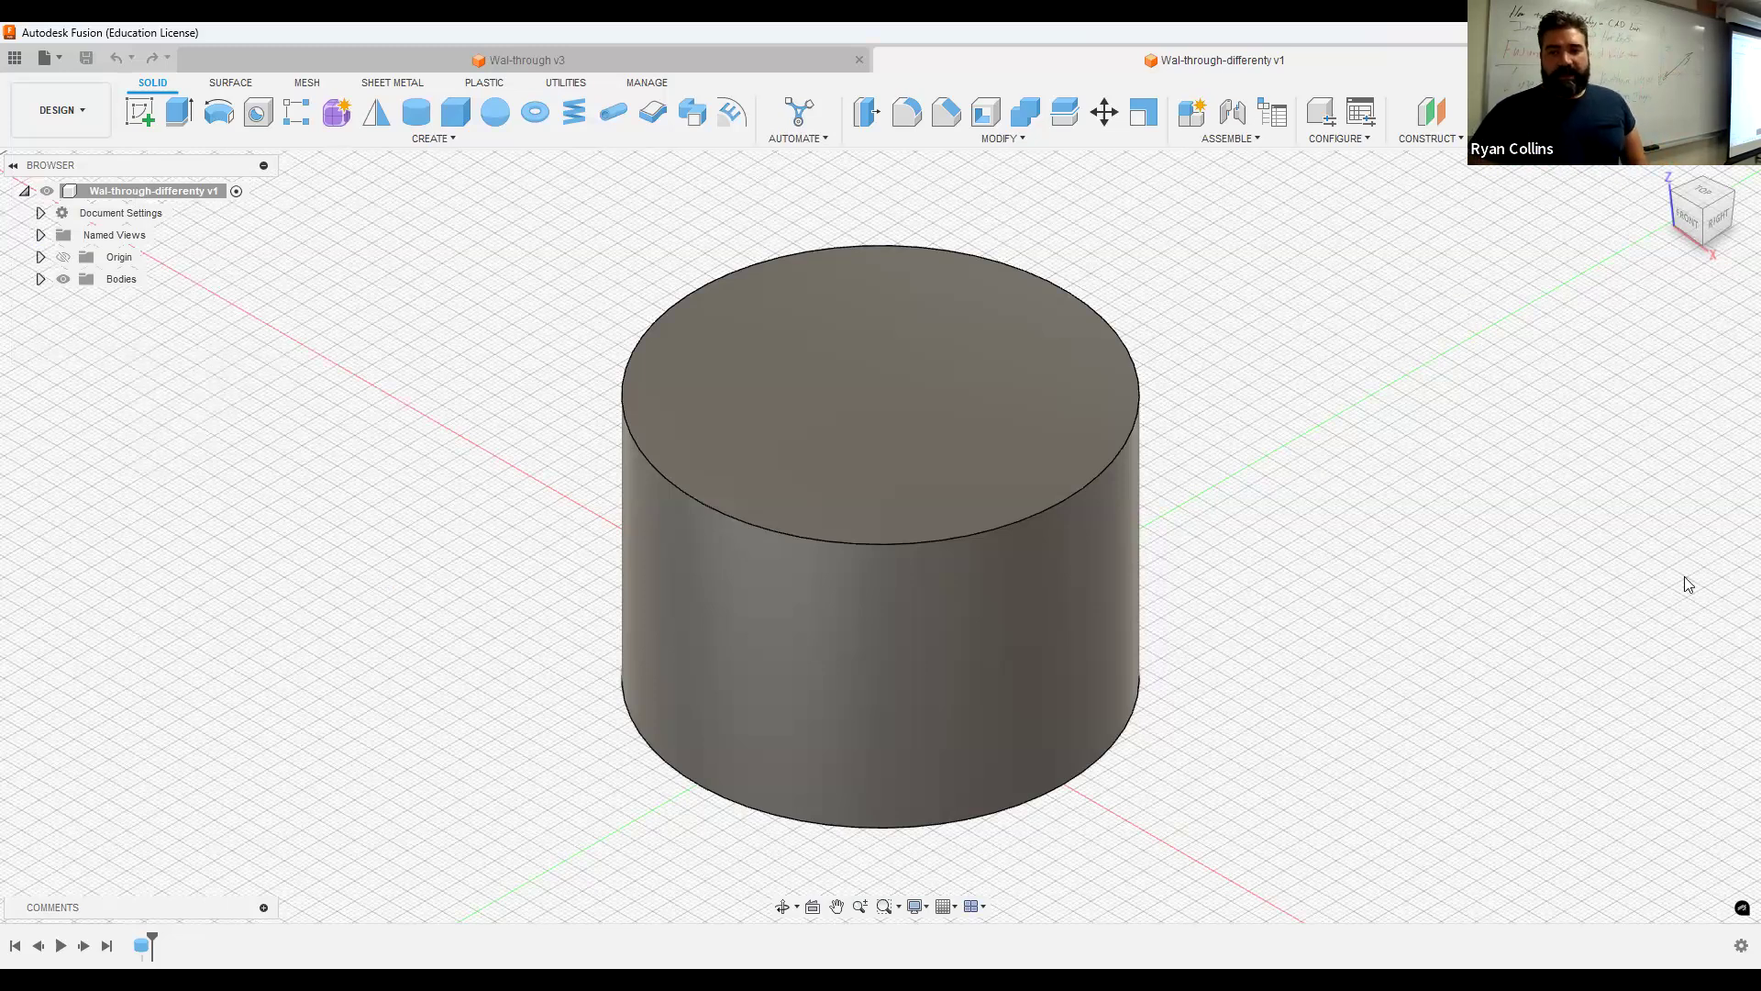
Apply the Mirror appearance from the Fusion library to the cylinder body.
key("a")
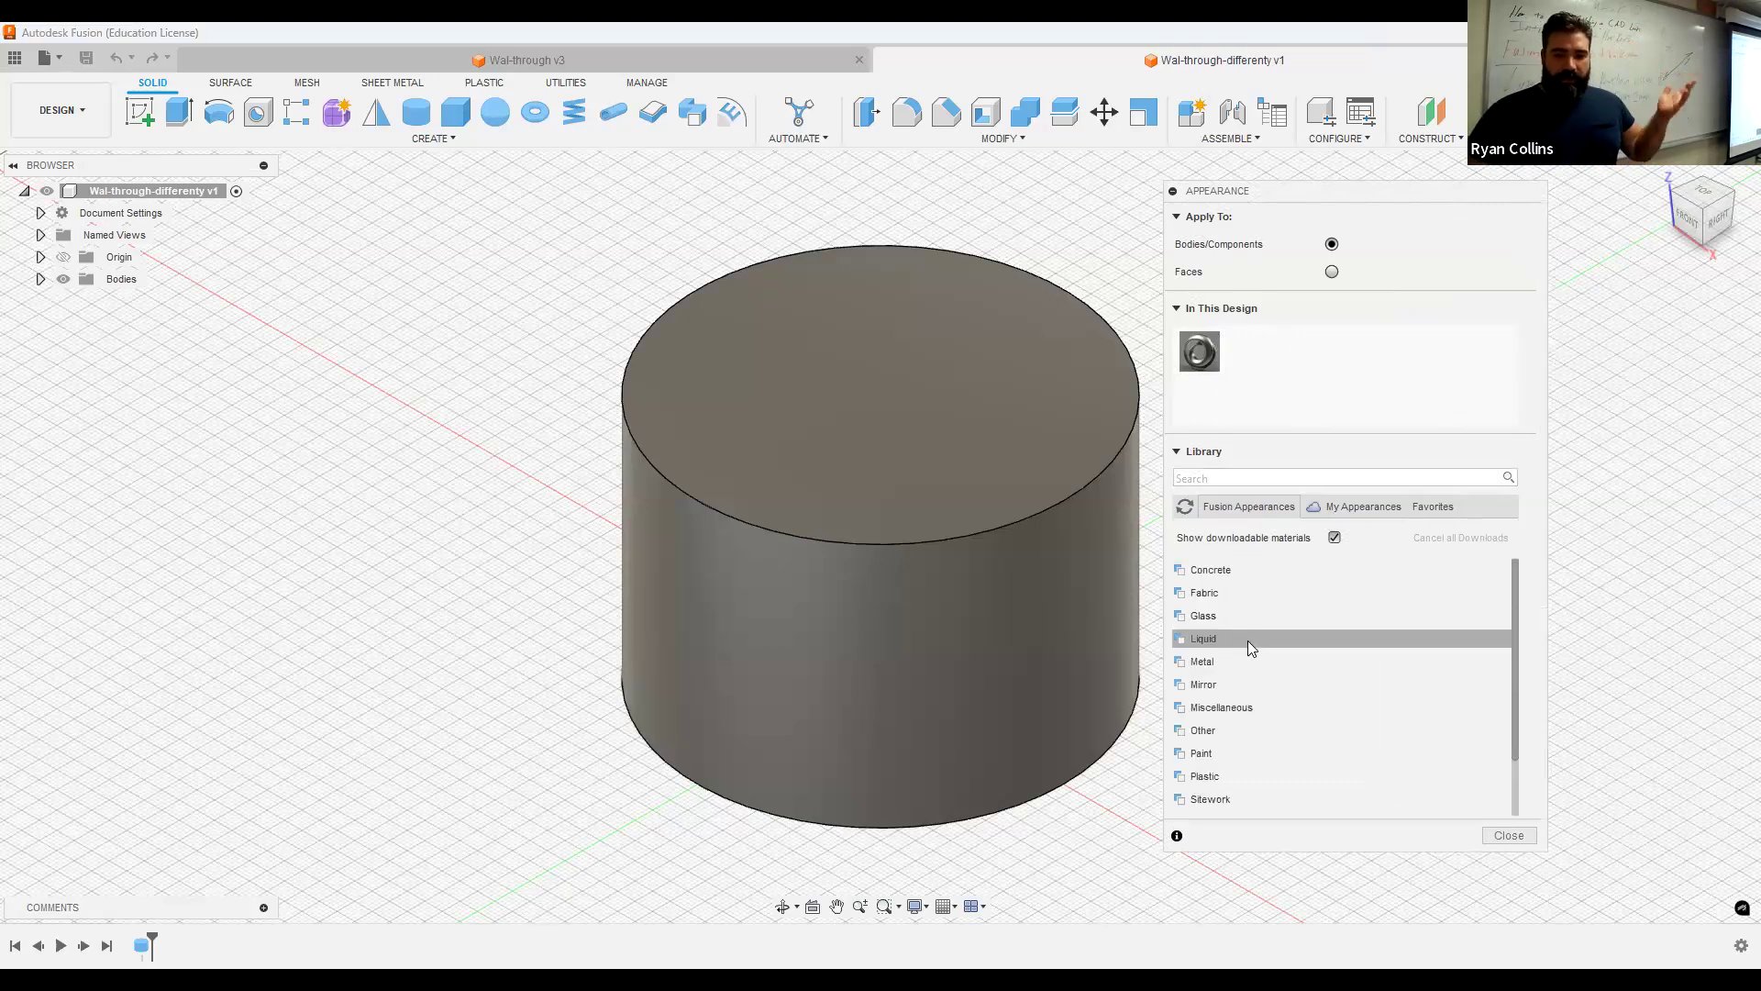
left_click(1220, 684)
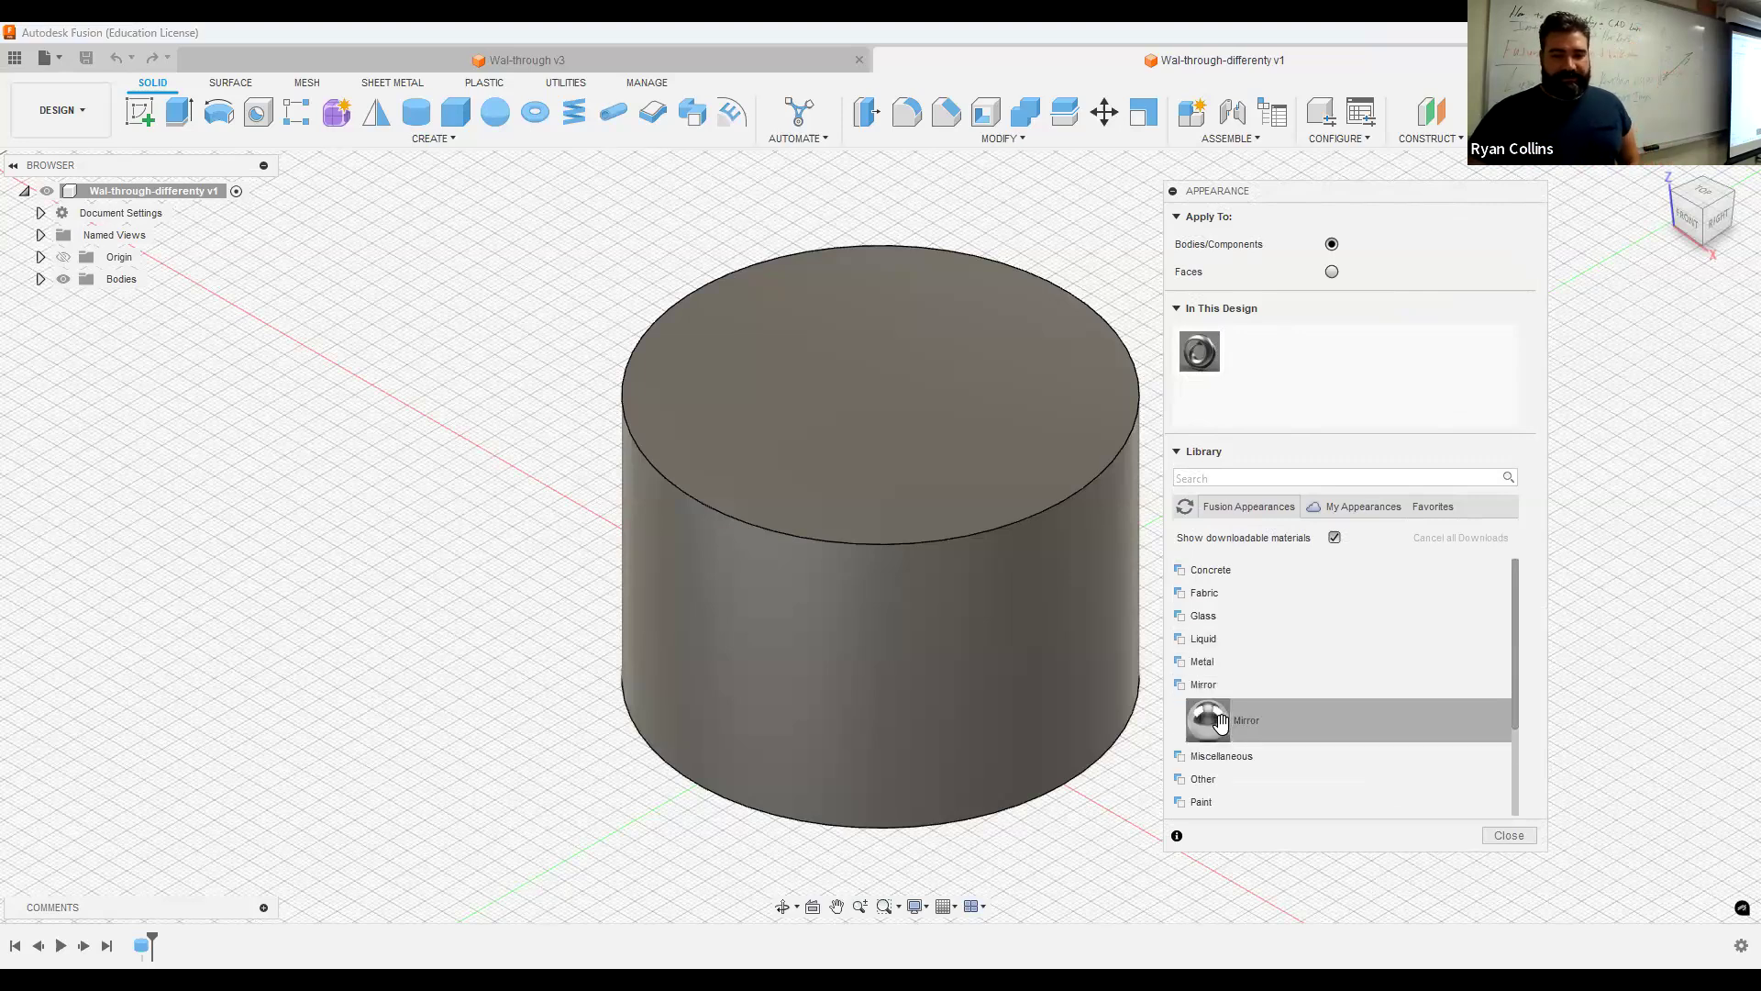
left_click_drag(1217, 725, 978, 564)
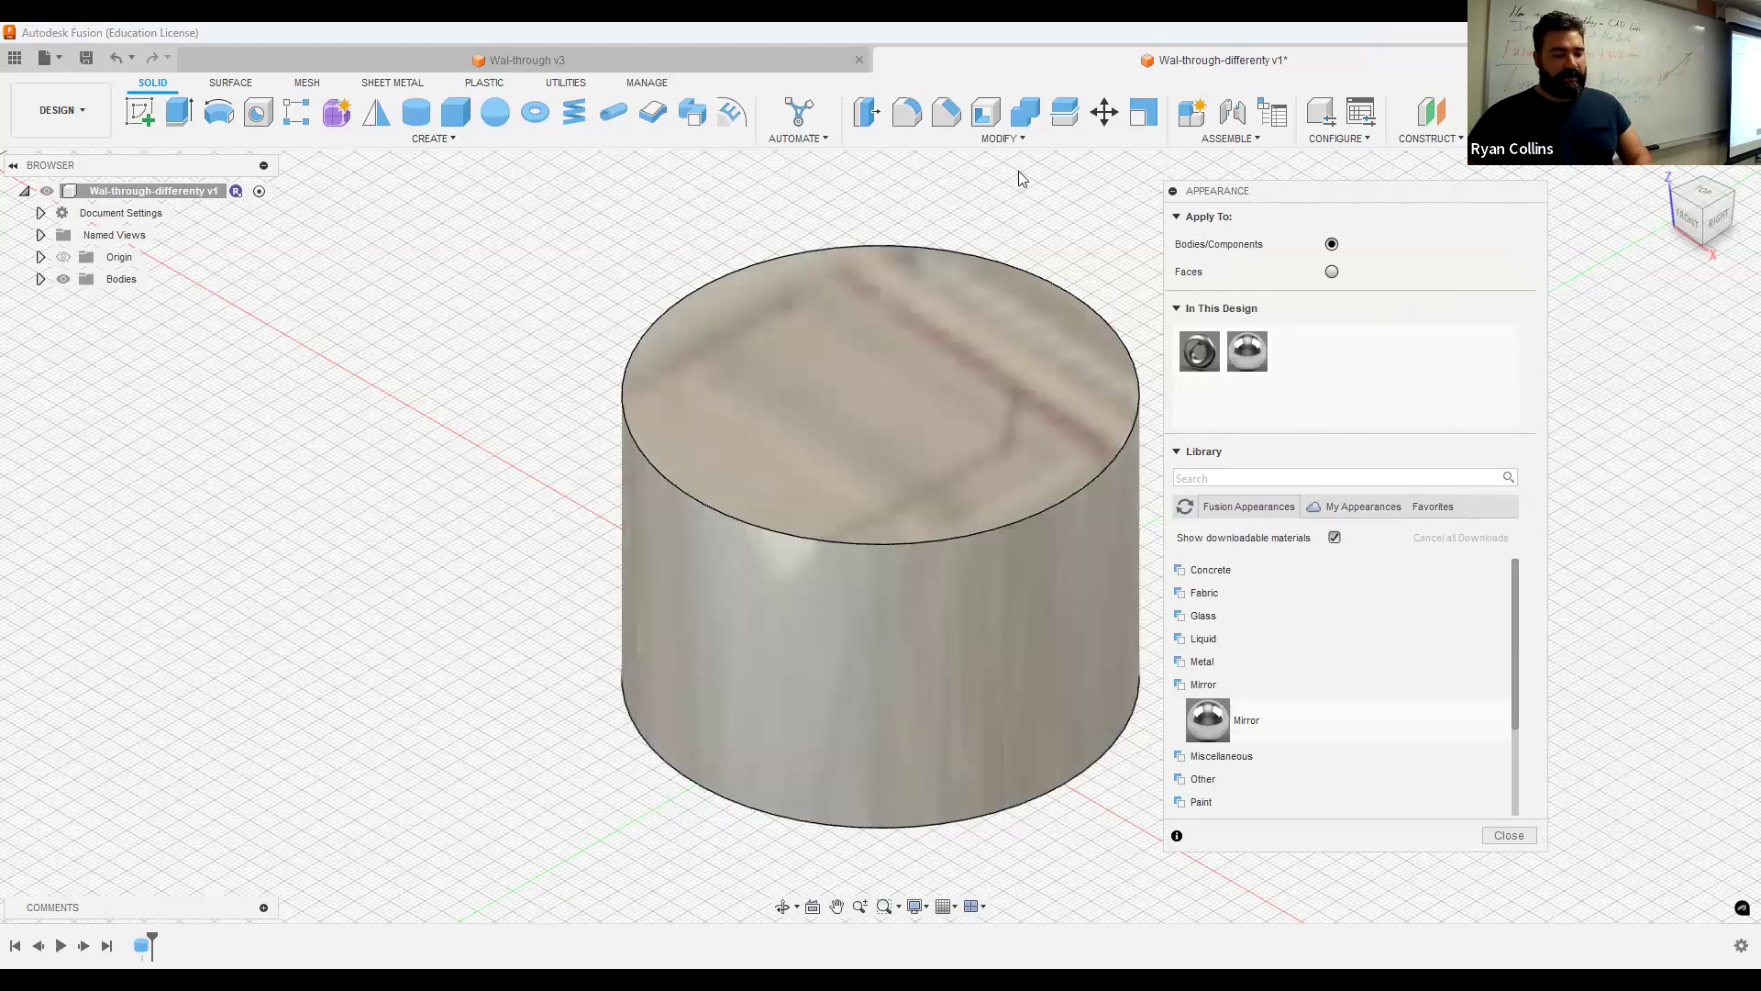
left_click(1510, 835)
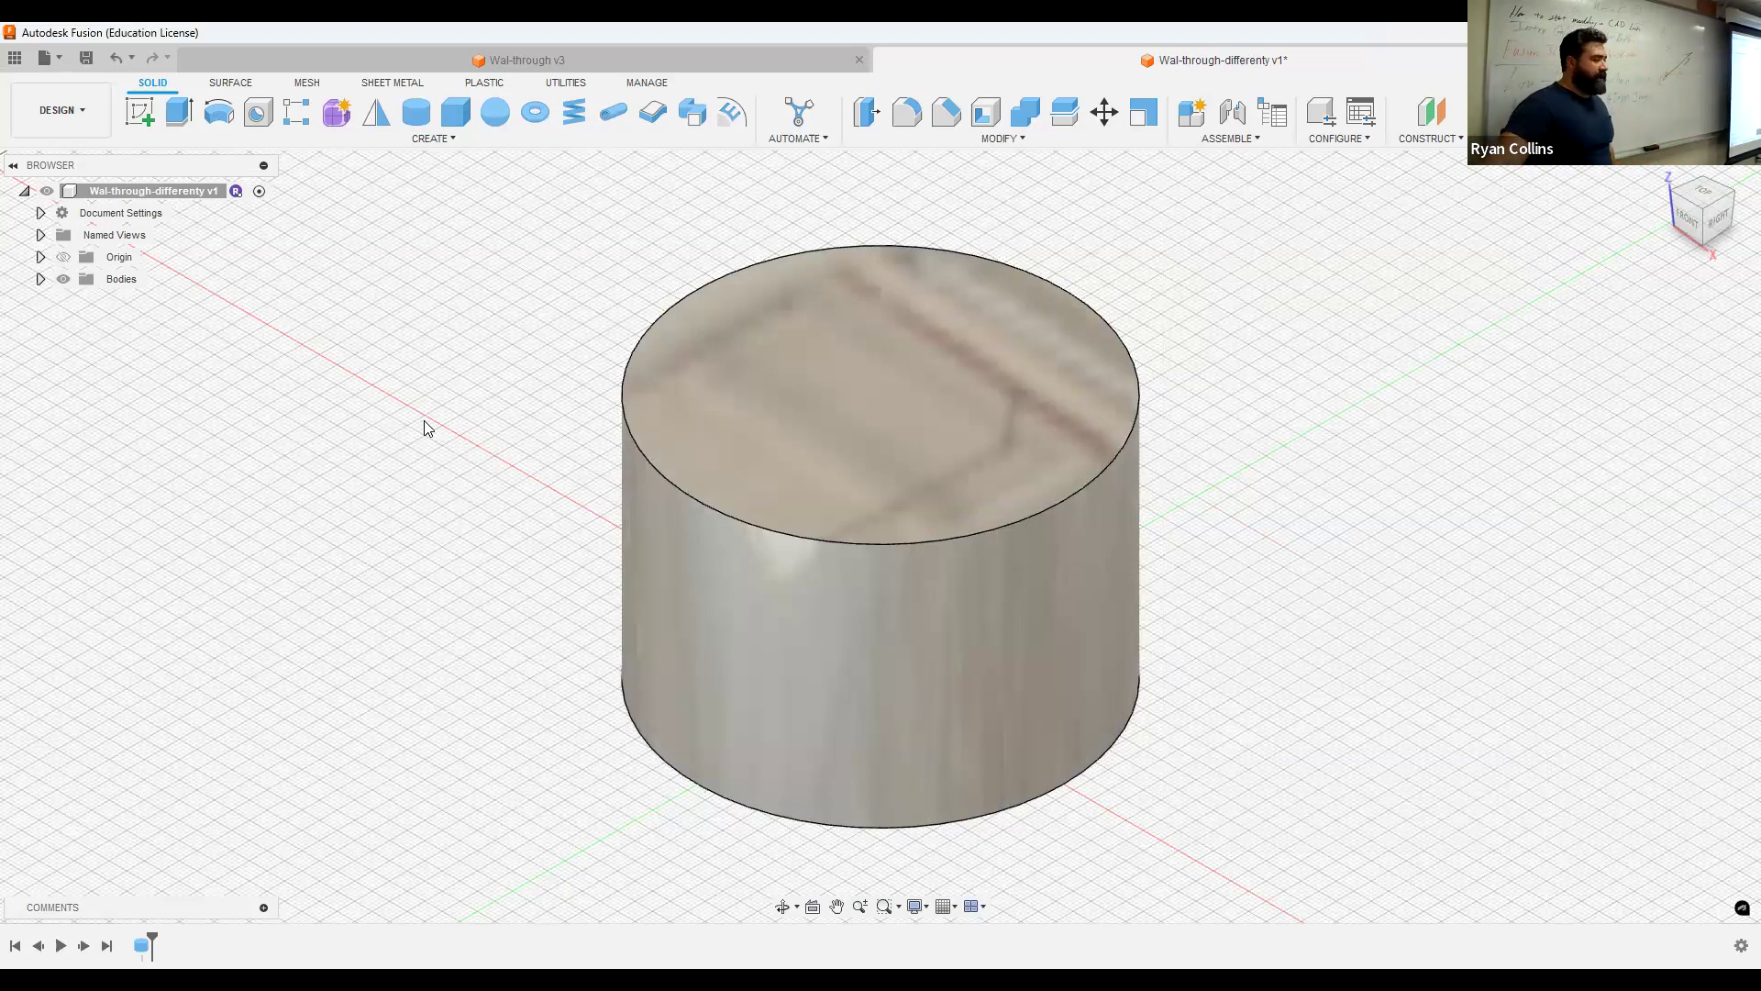
View the mirror-finished cylinder in the Render workspace and return to the Design workspace.
left_click(66, 117)
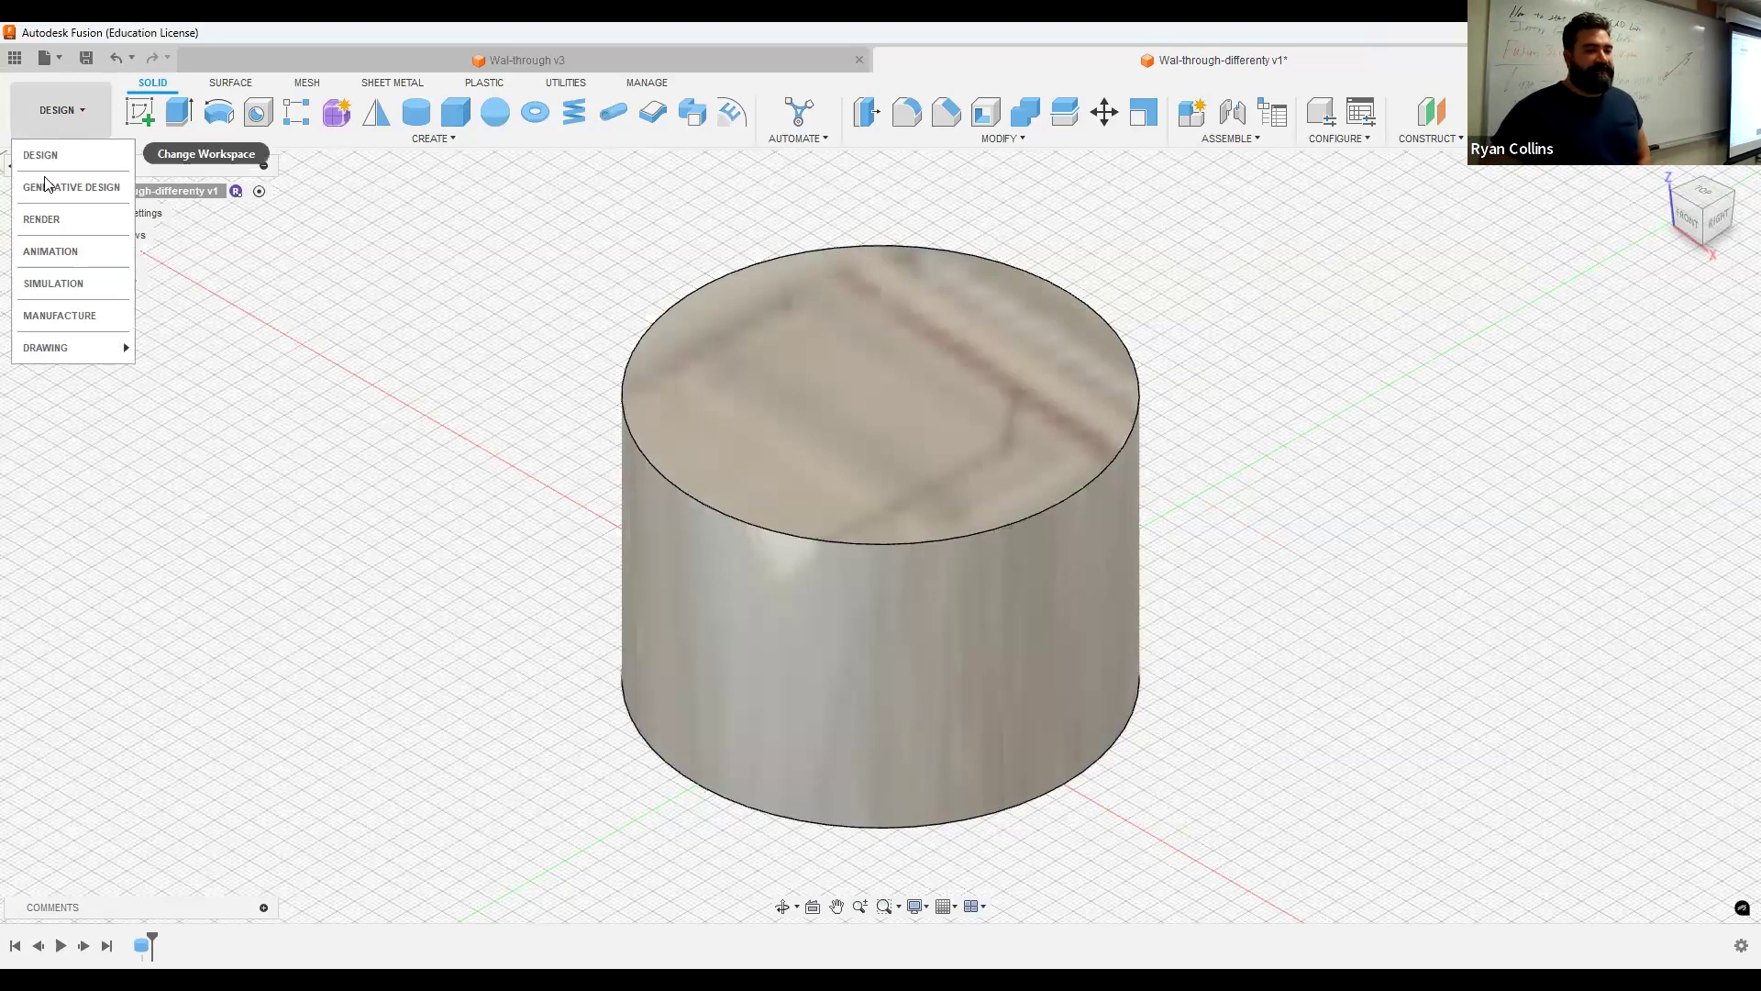
left_click(36, 220)
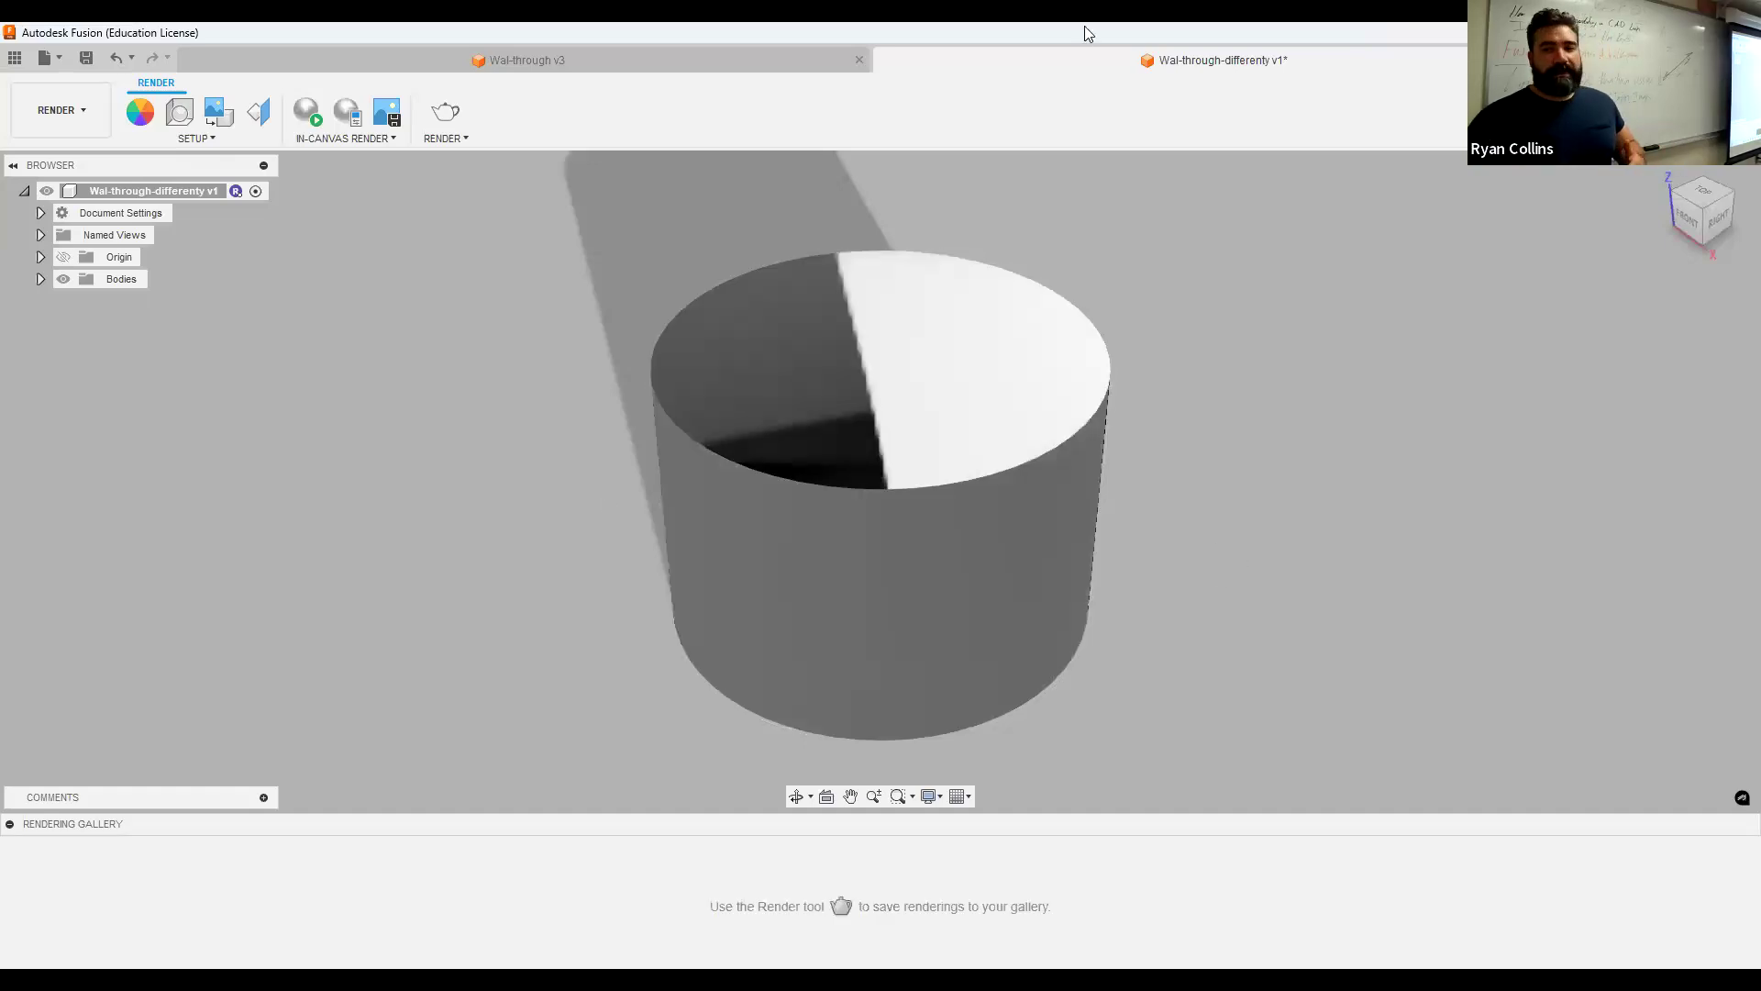
left_click(28, 110)
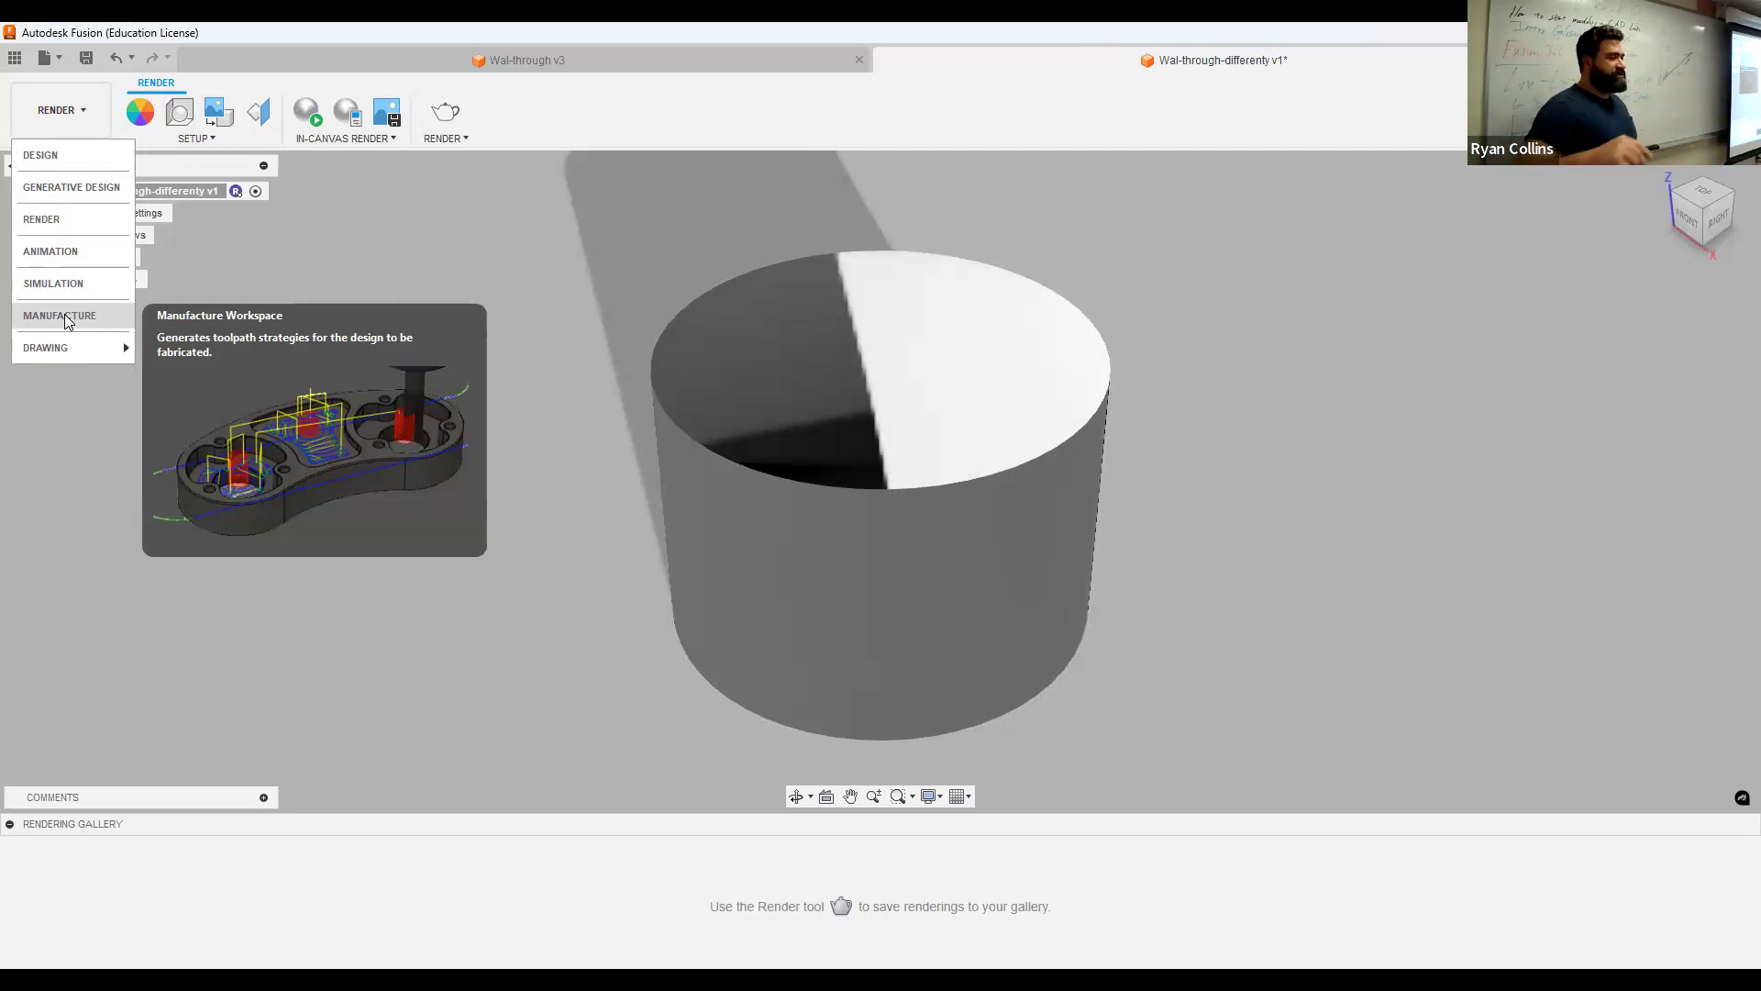
mouse_move(57, 349)
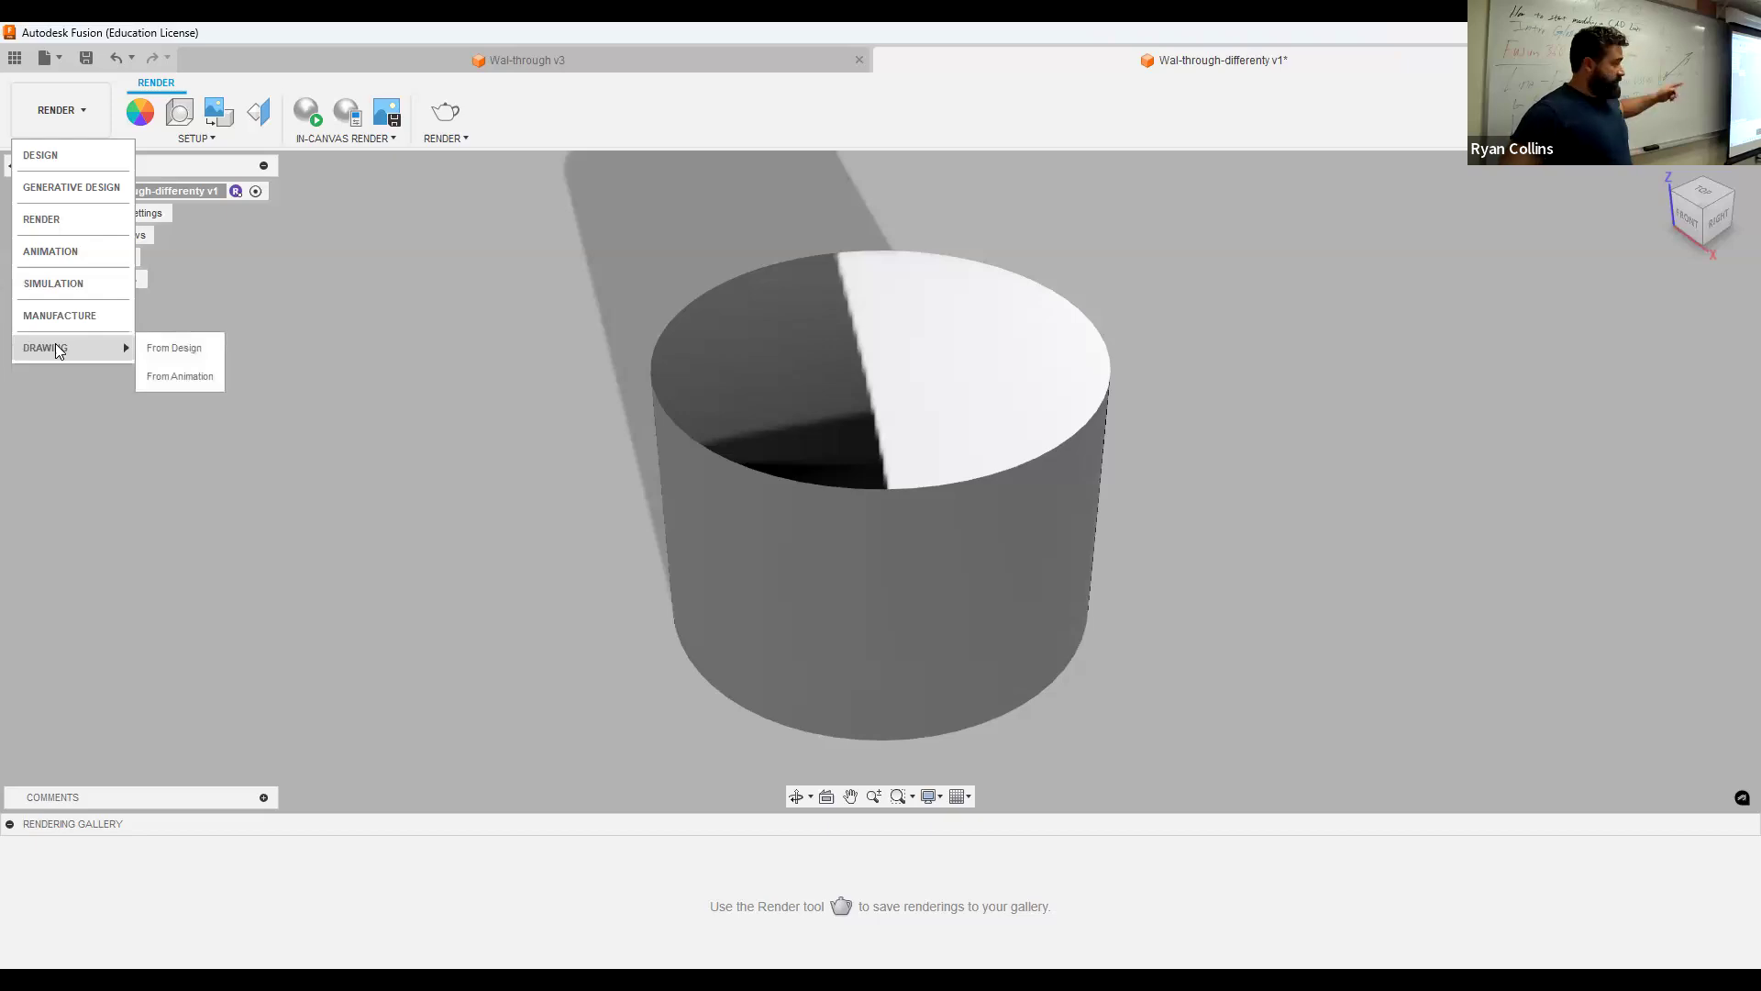
left_click(41, 158)
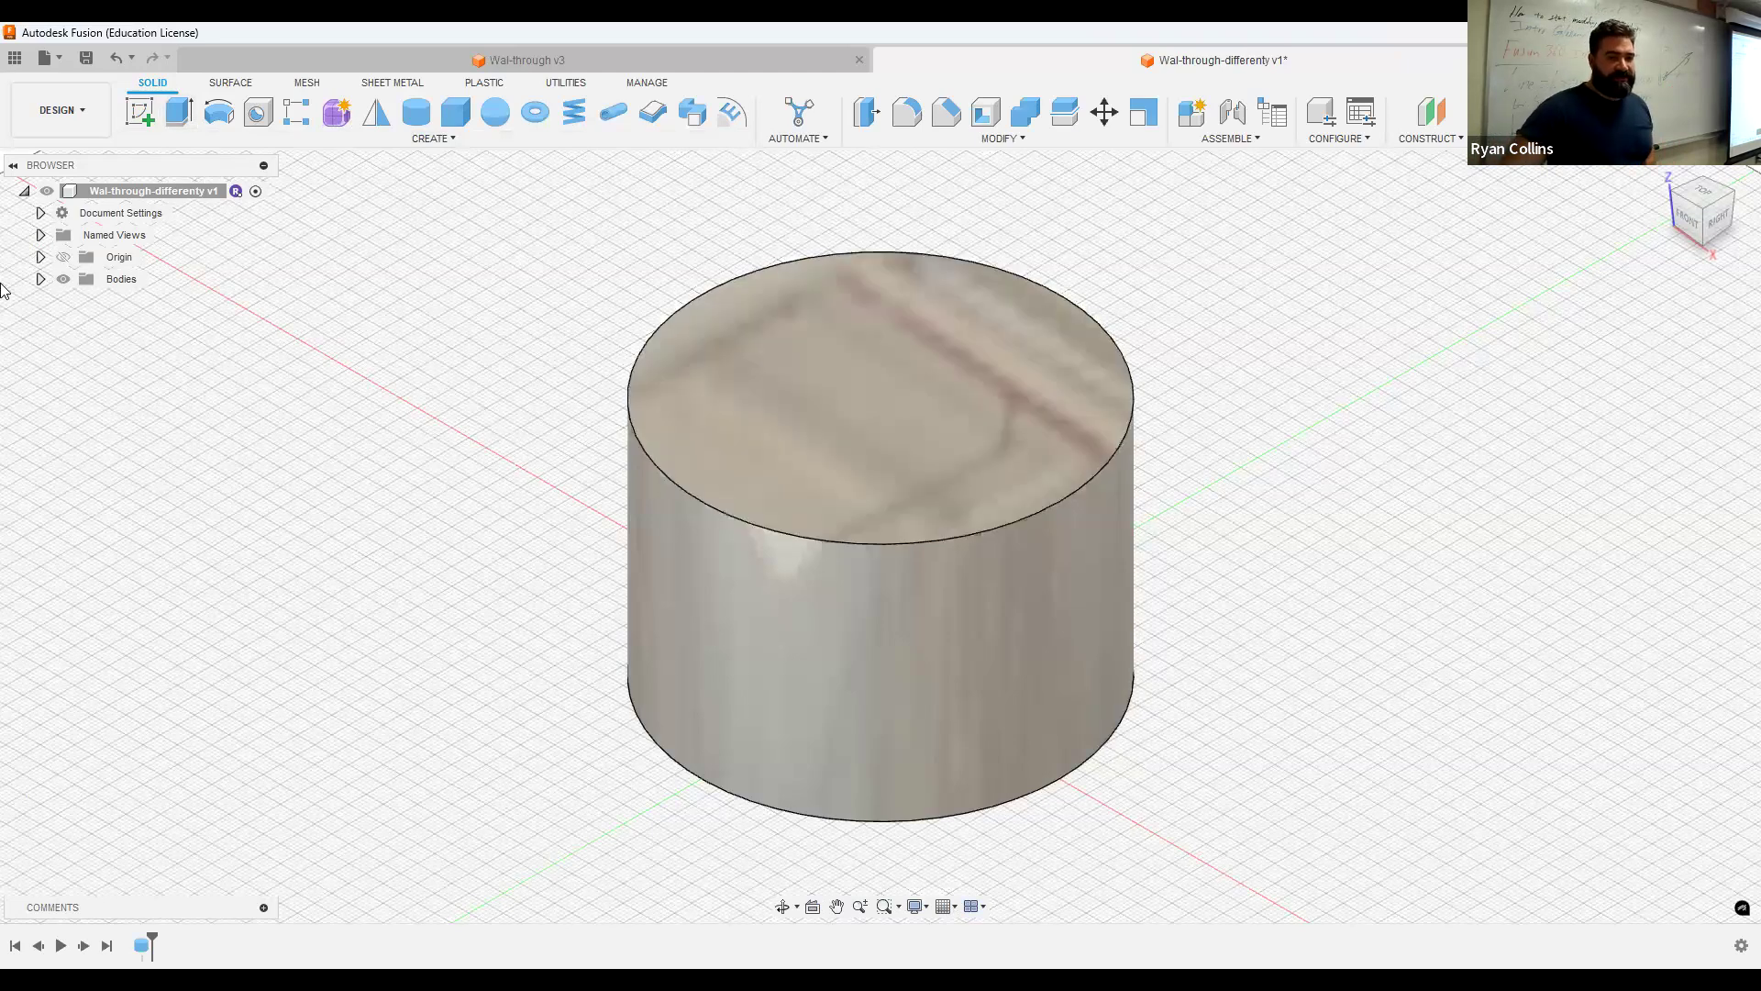
Hide the design's bodies and start a sketch on the horizontal ground plane.
left_click(64, 279)
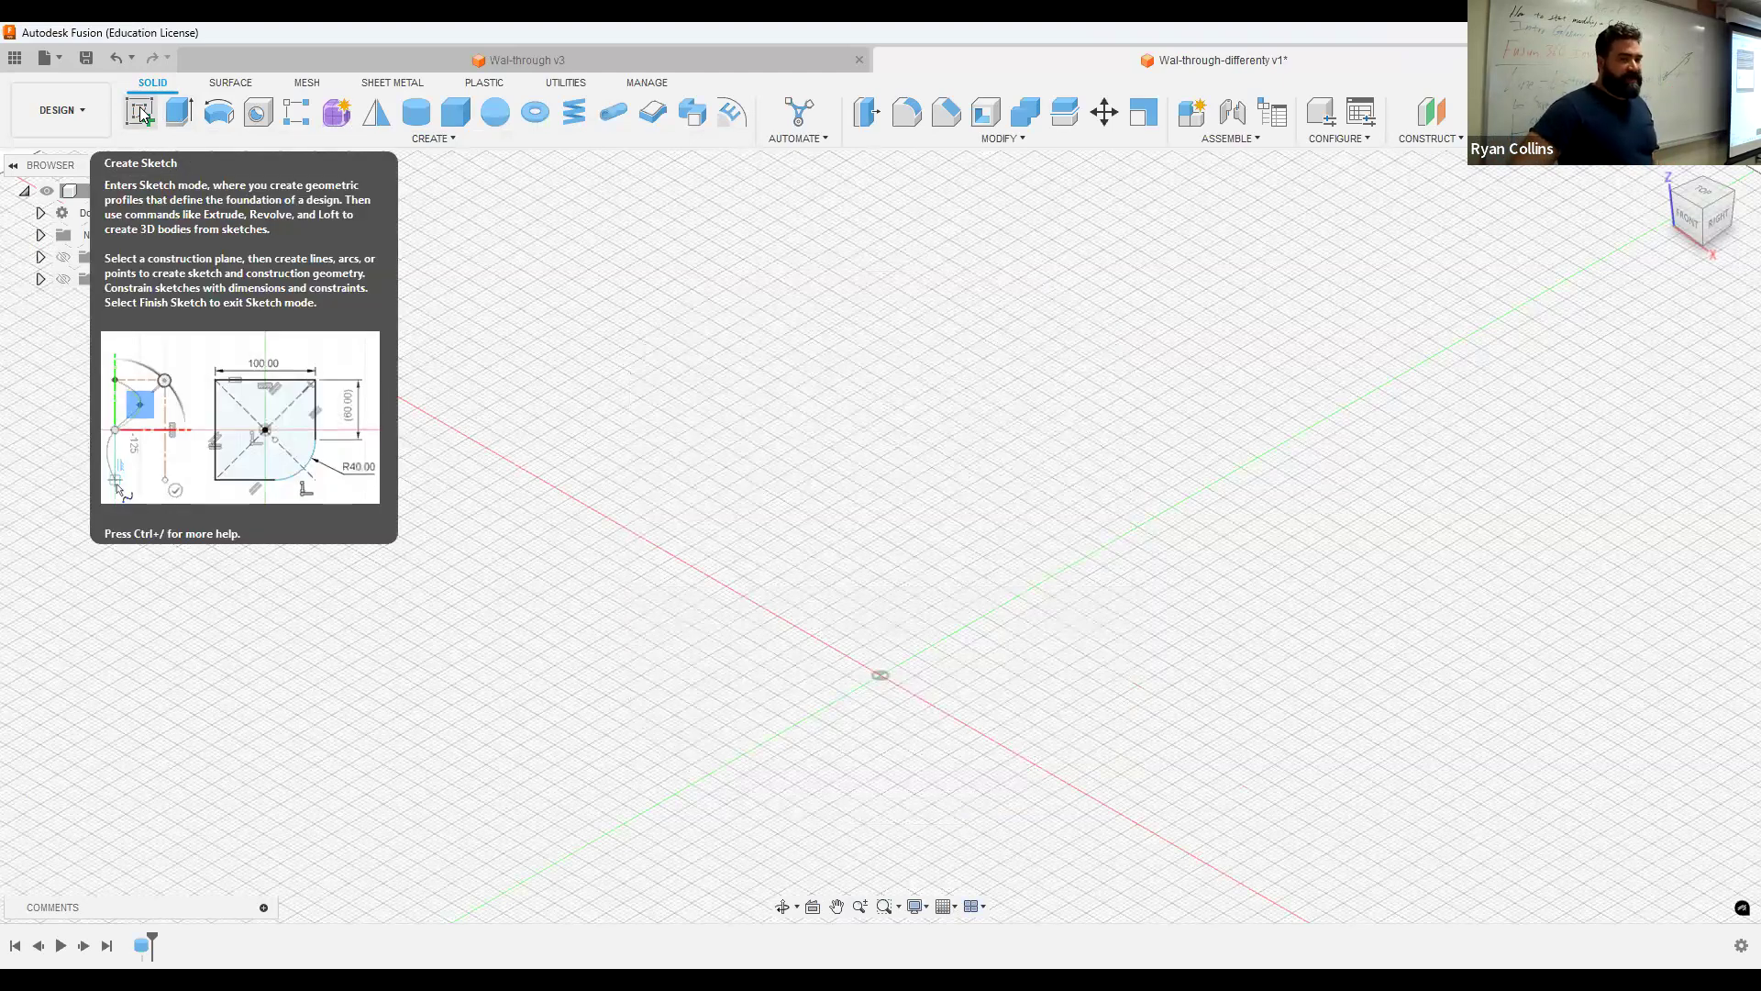
left_click(142, 114)
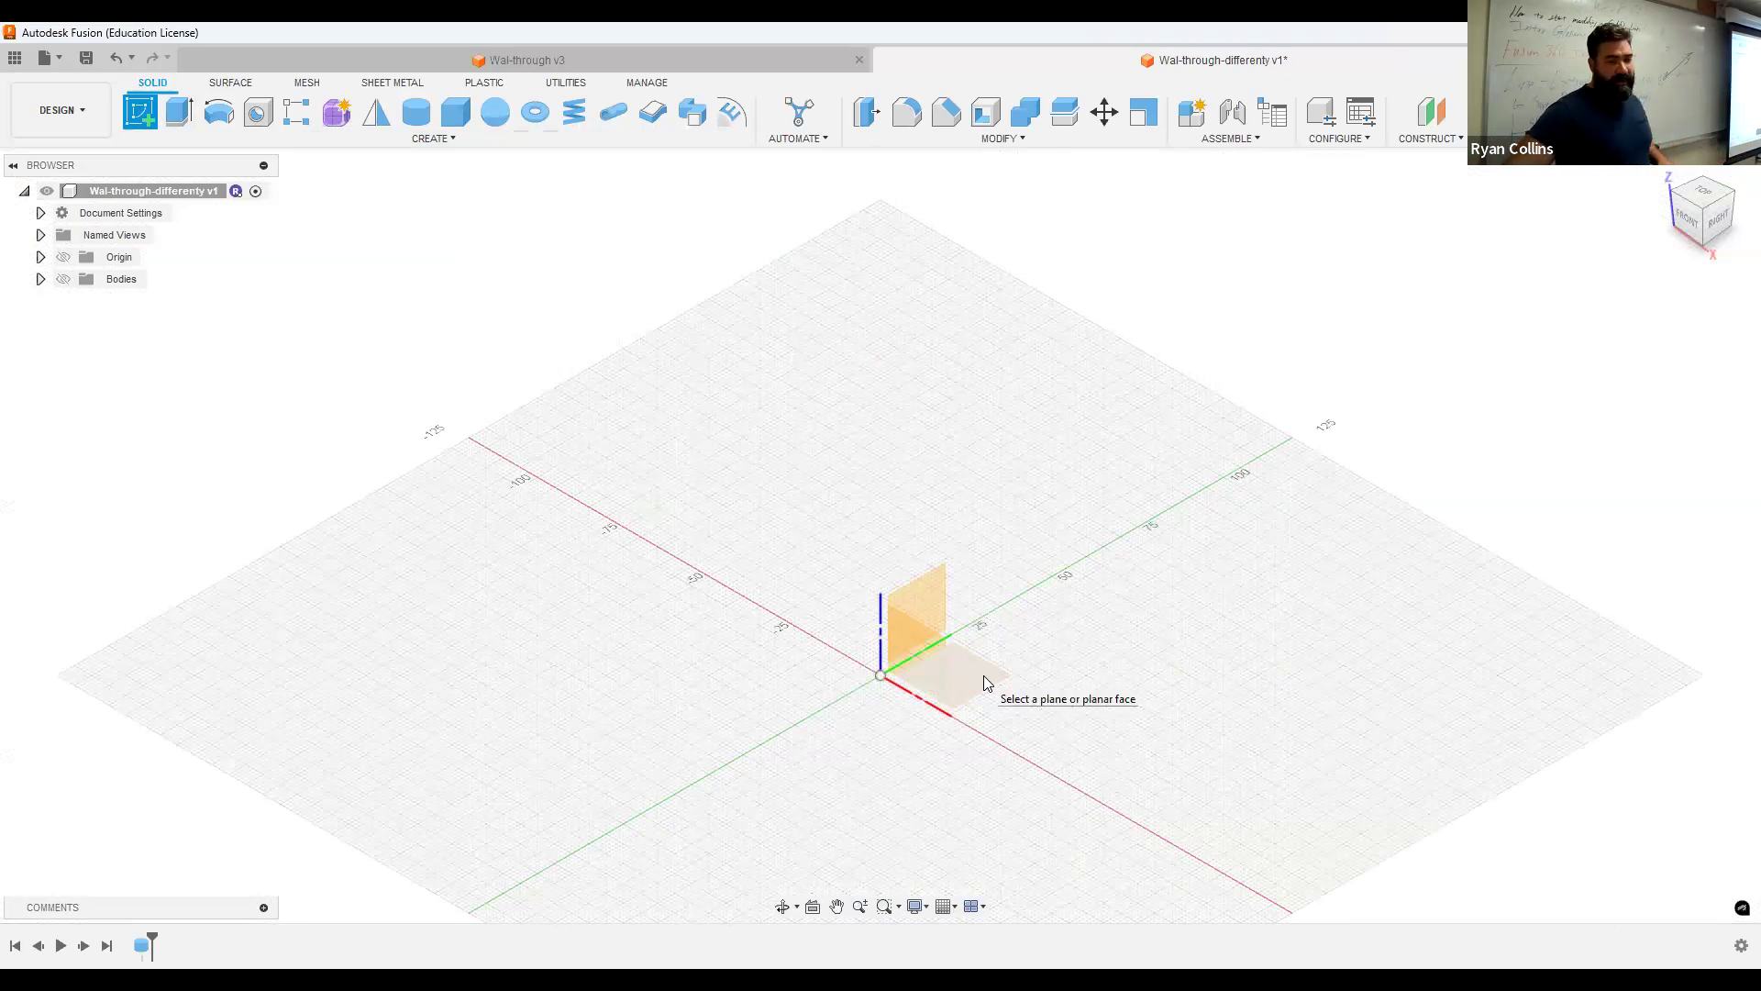
left_click(987, 653)
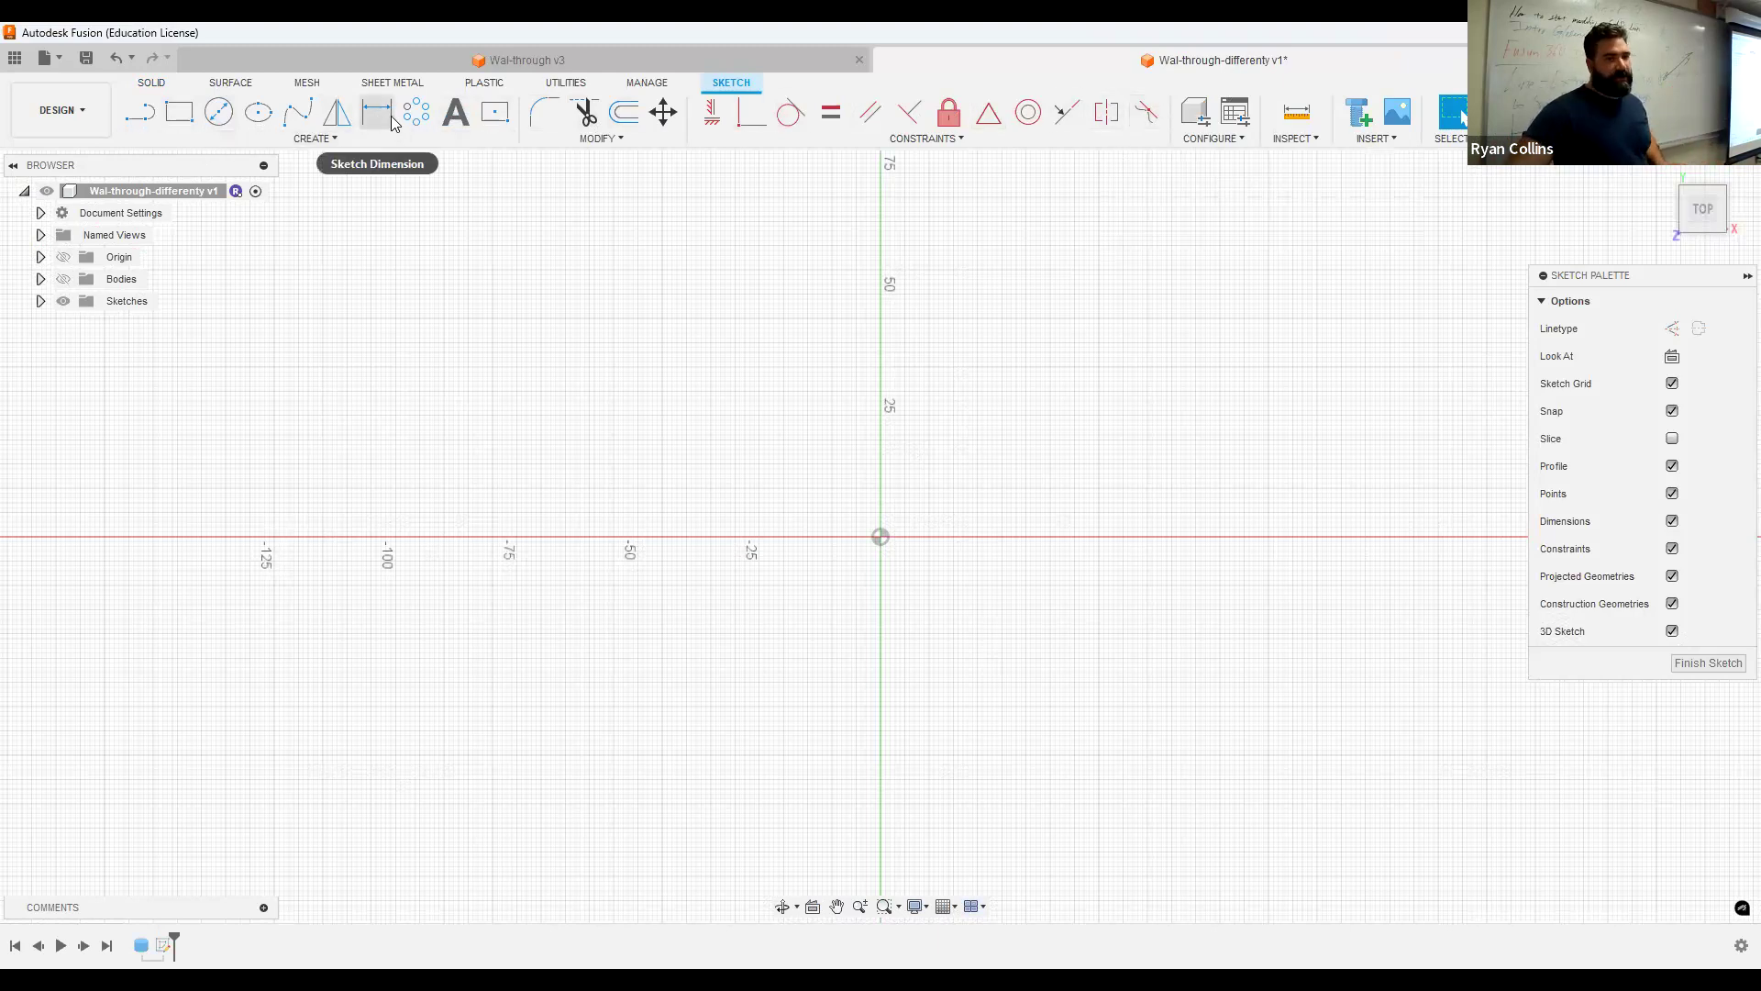
Sketch two circles above the horizontal axis: a large one overlapping the vertical axis and a smaller one to its right.
left_click(218, 112)
left_click(740, 361)
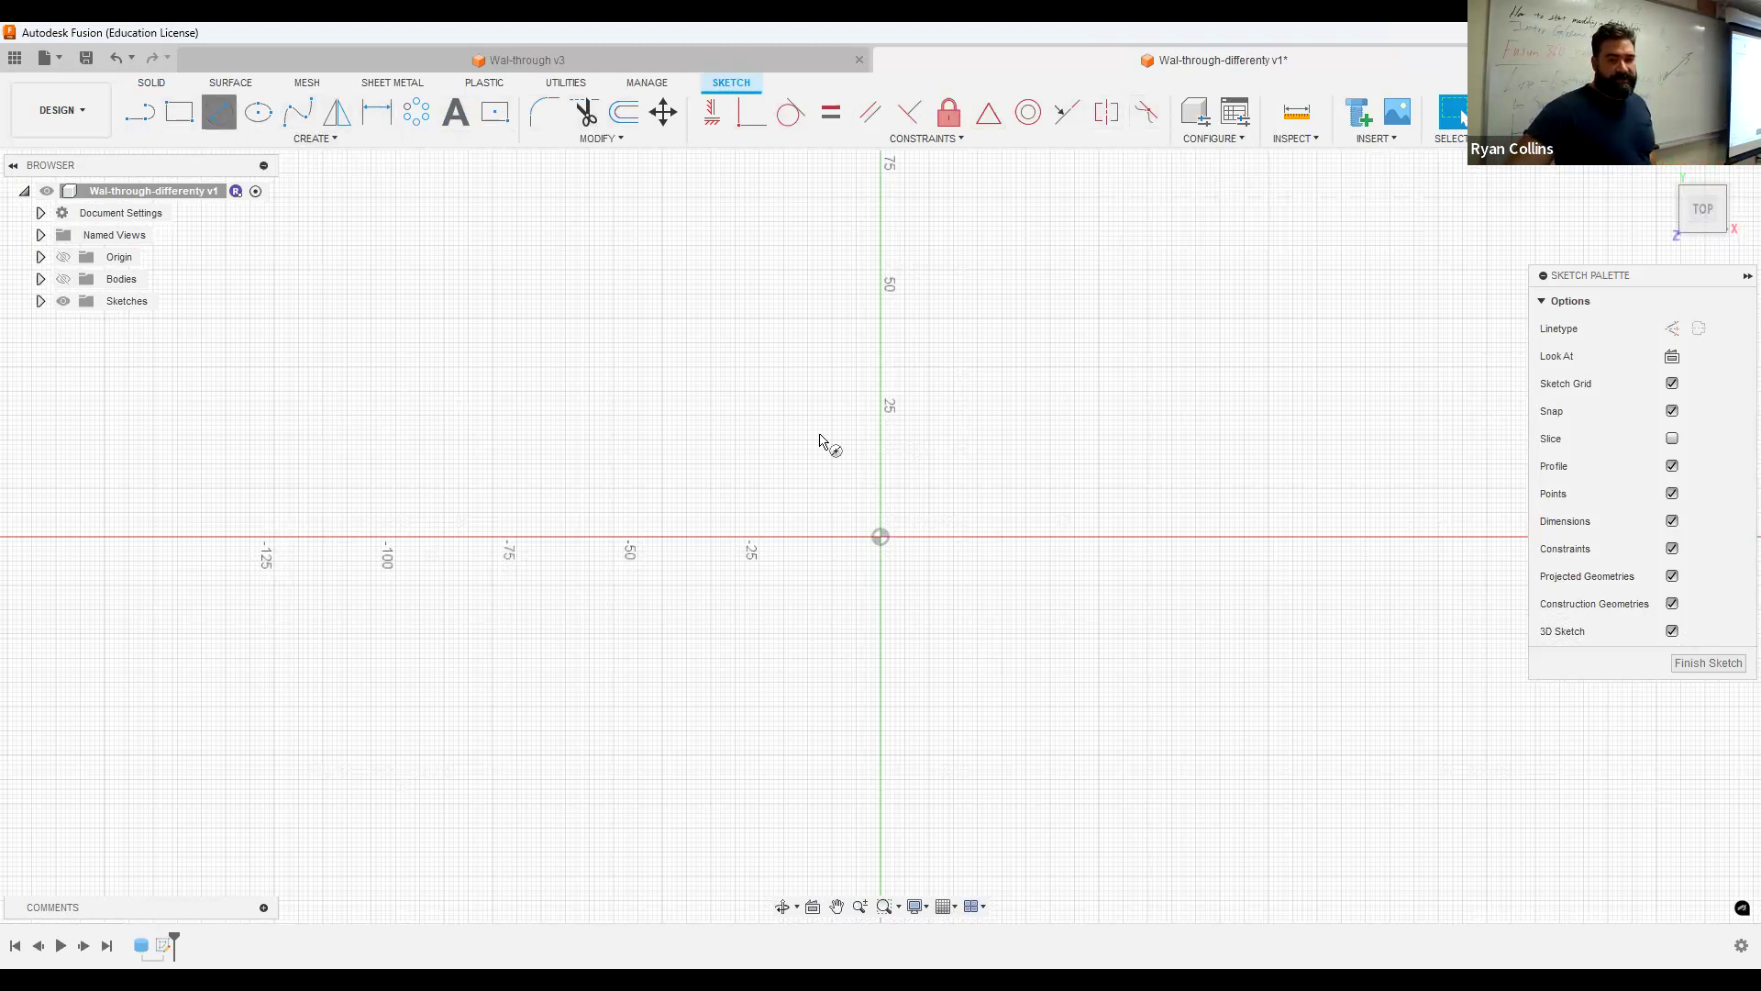
left_click(864, 474)
left_click(1098, 396)
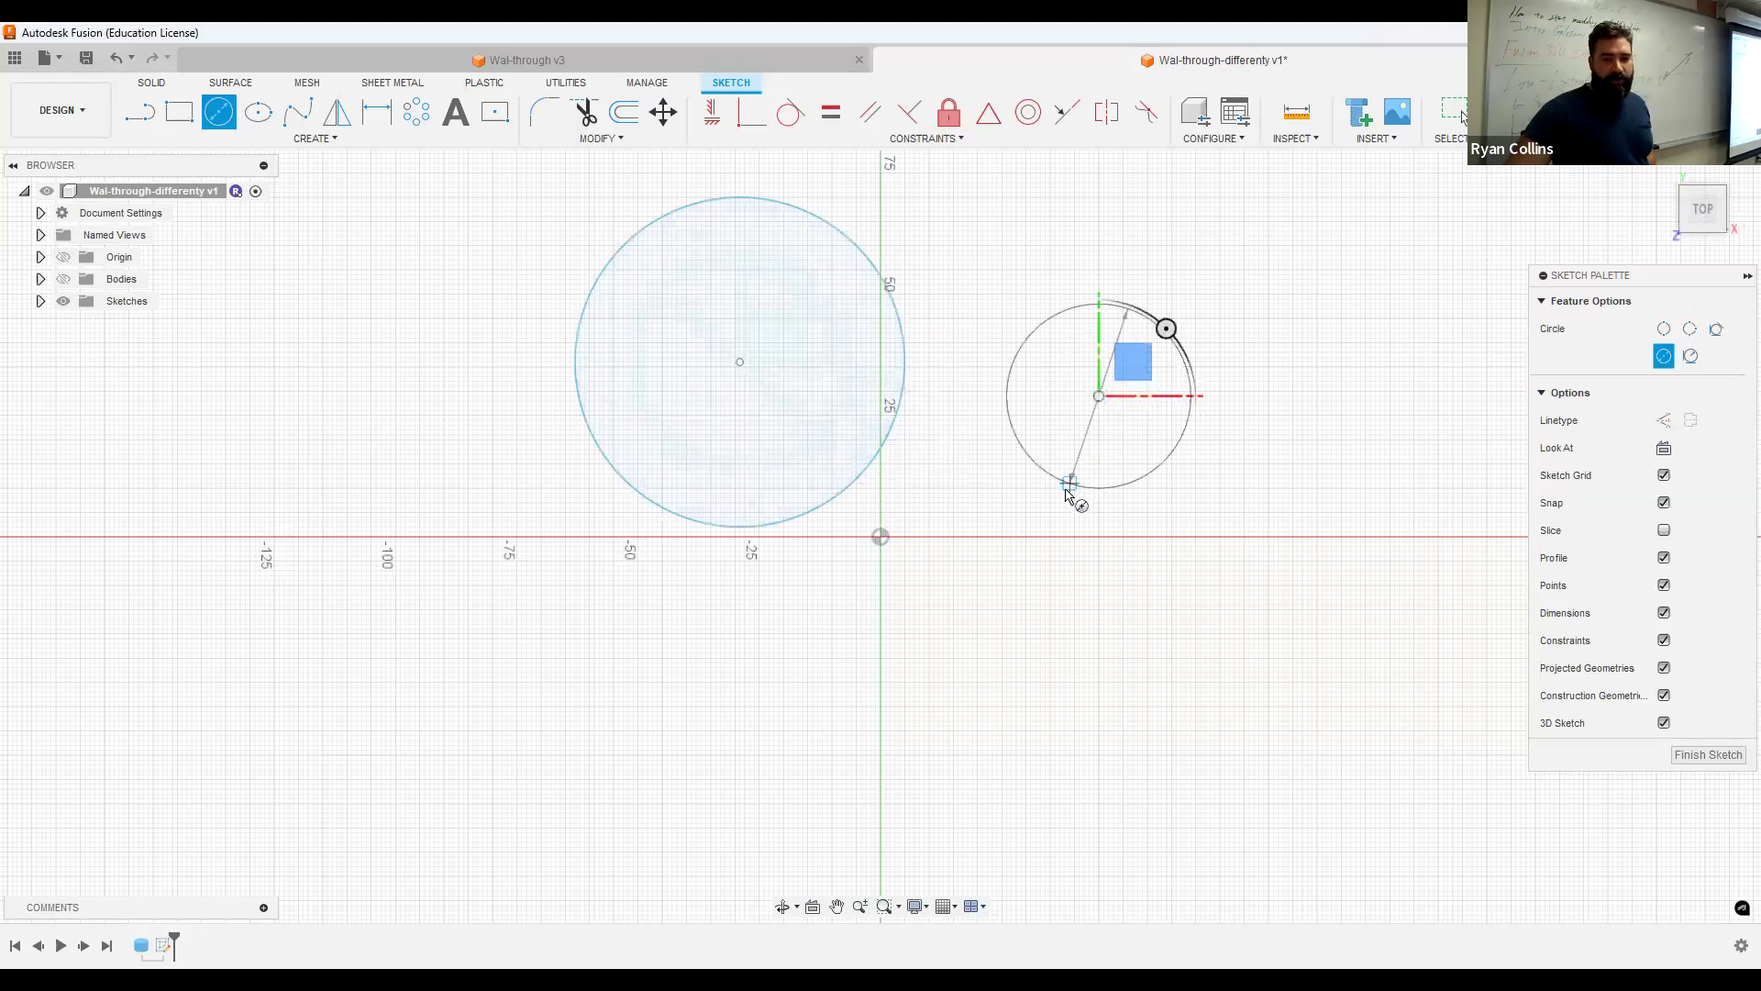
left_click(1065, 493)
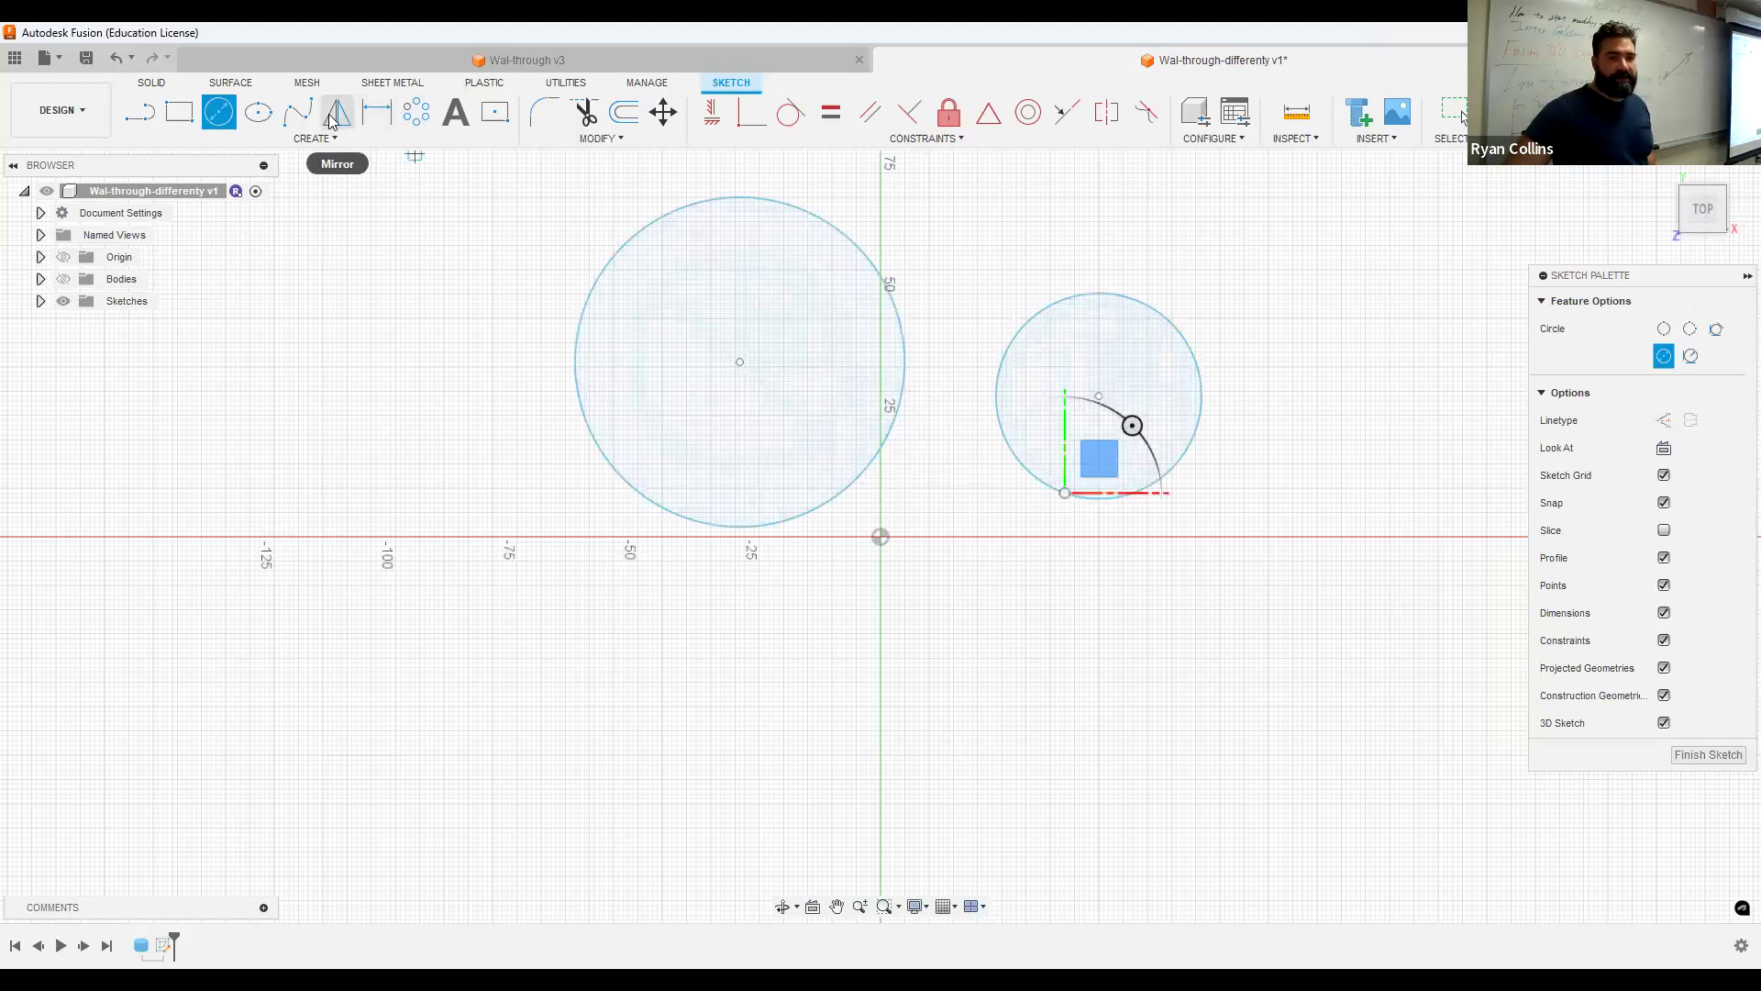
Sketch a wavy seven-point spline through the large circle, beneath and around the smaller one, ending below the horizontal axis.
left_click(298, 112)
left_click(439, 434)
left_click(716, 308)
left_click(798, 531)
left_click(1118, 619)
left_click(1239, 342)
left_click(1376, 444)
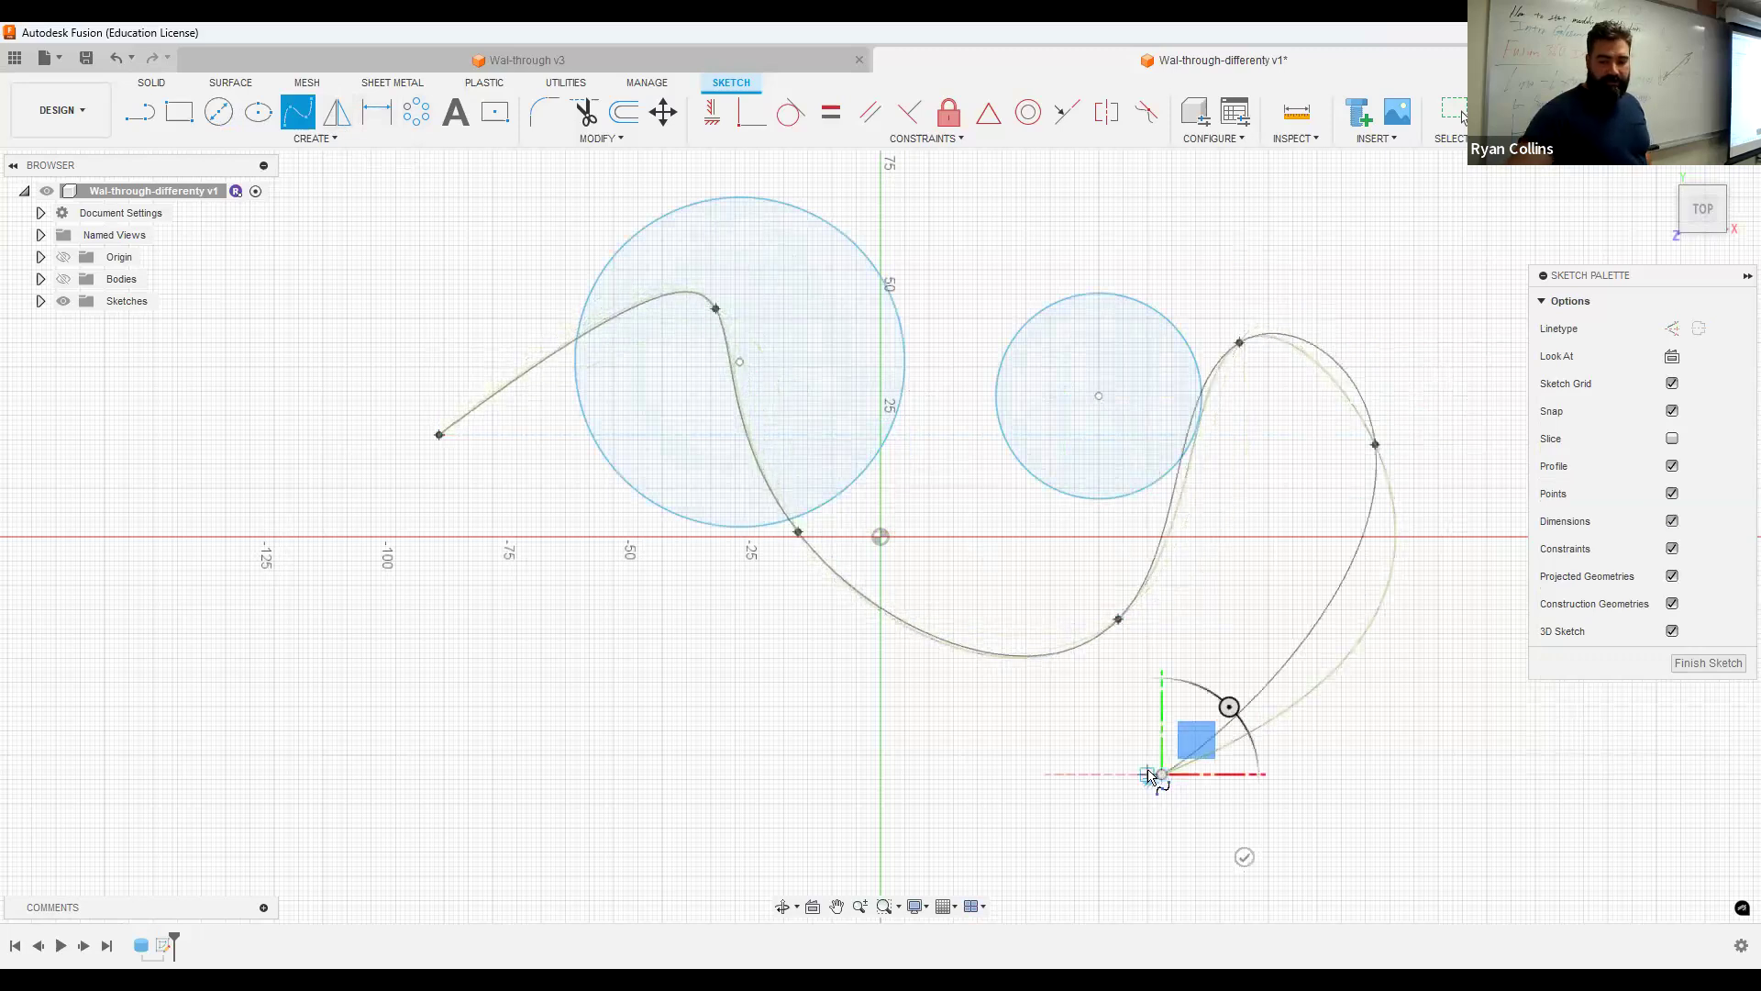
left_click(1161, 774)
key("Escape")
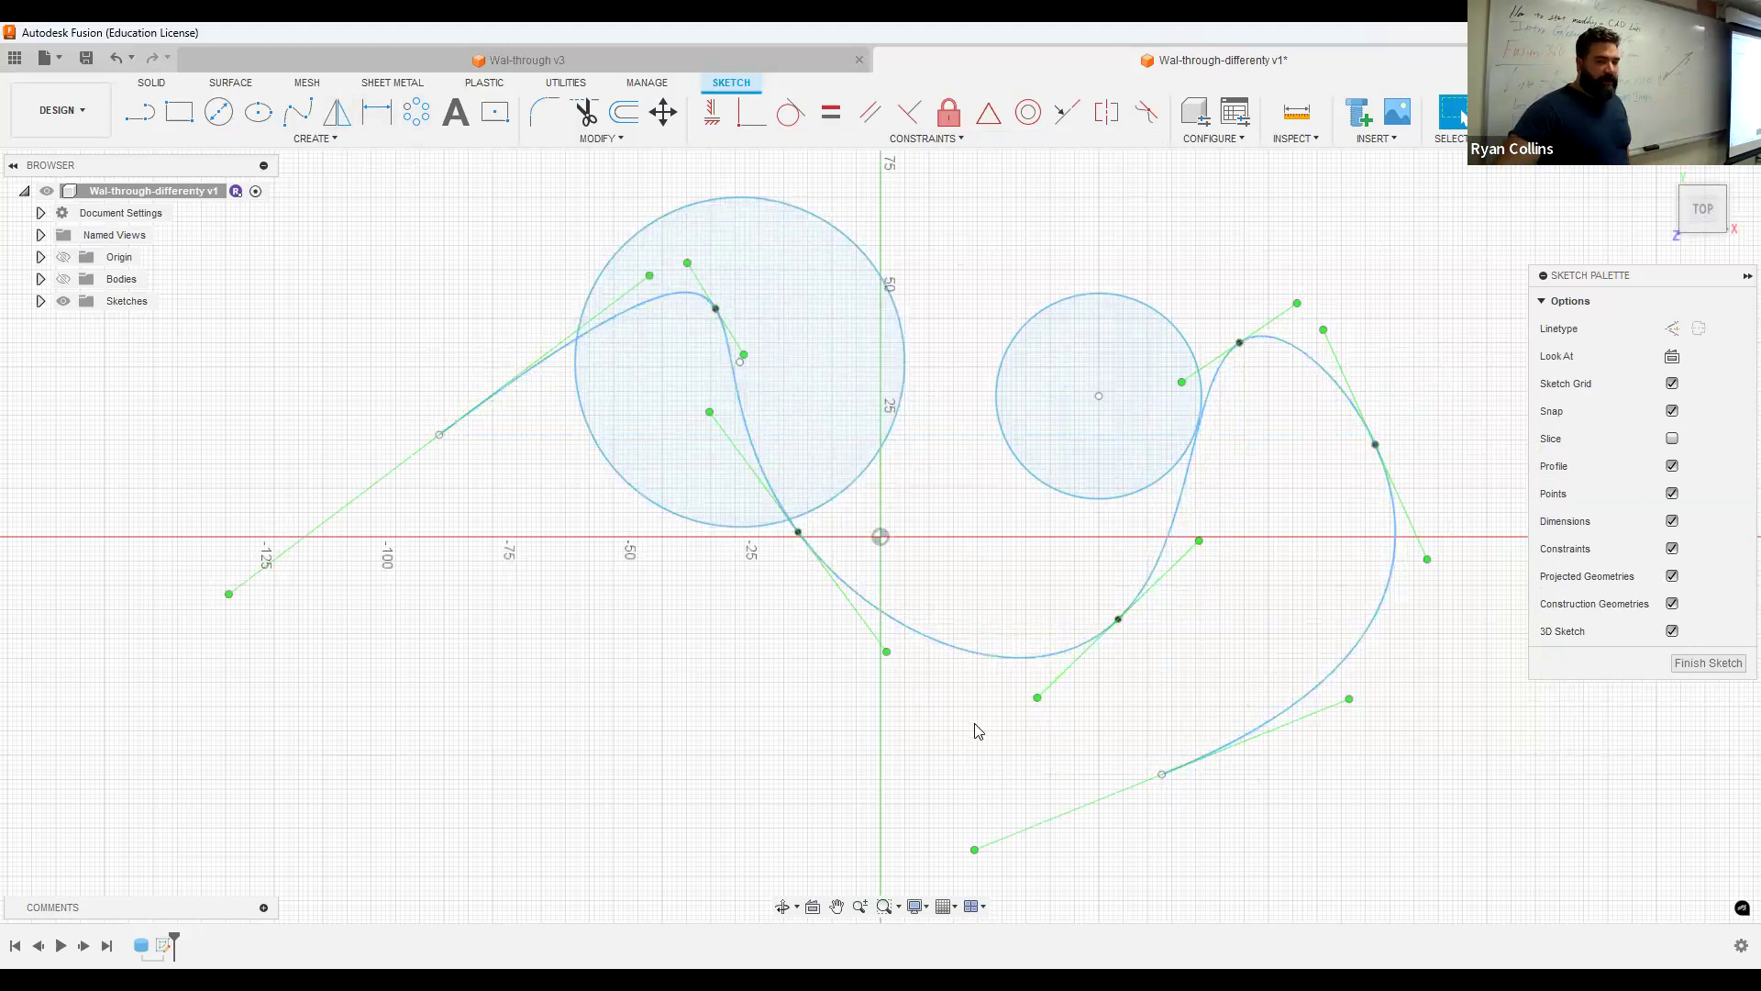
Close the spline with a straight line between its two endpoints and finish the sketch.
key("l")
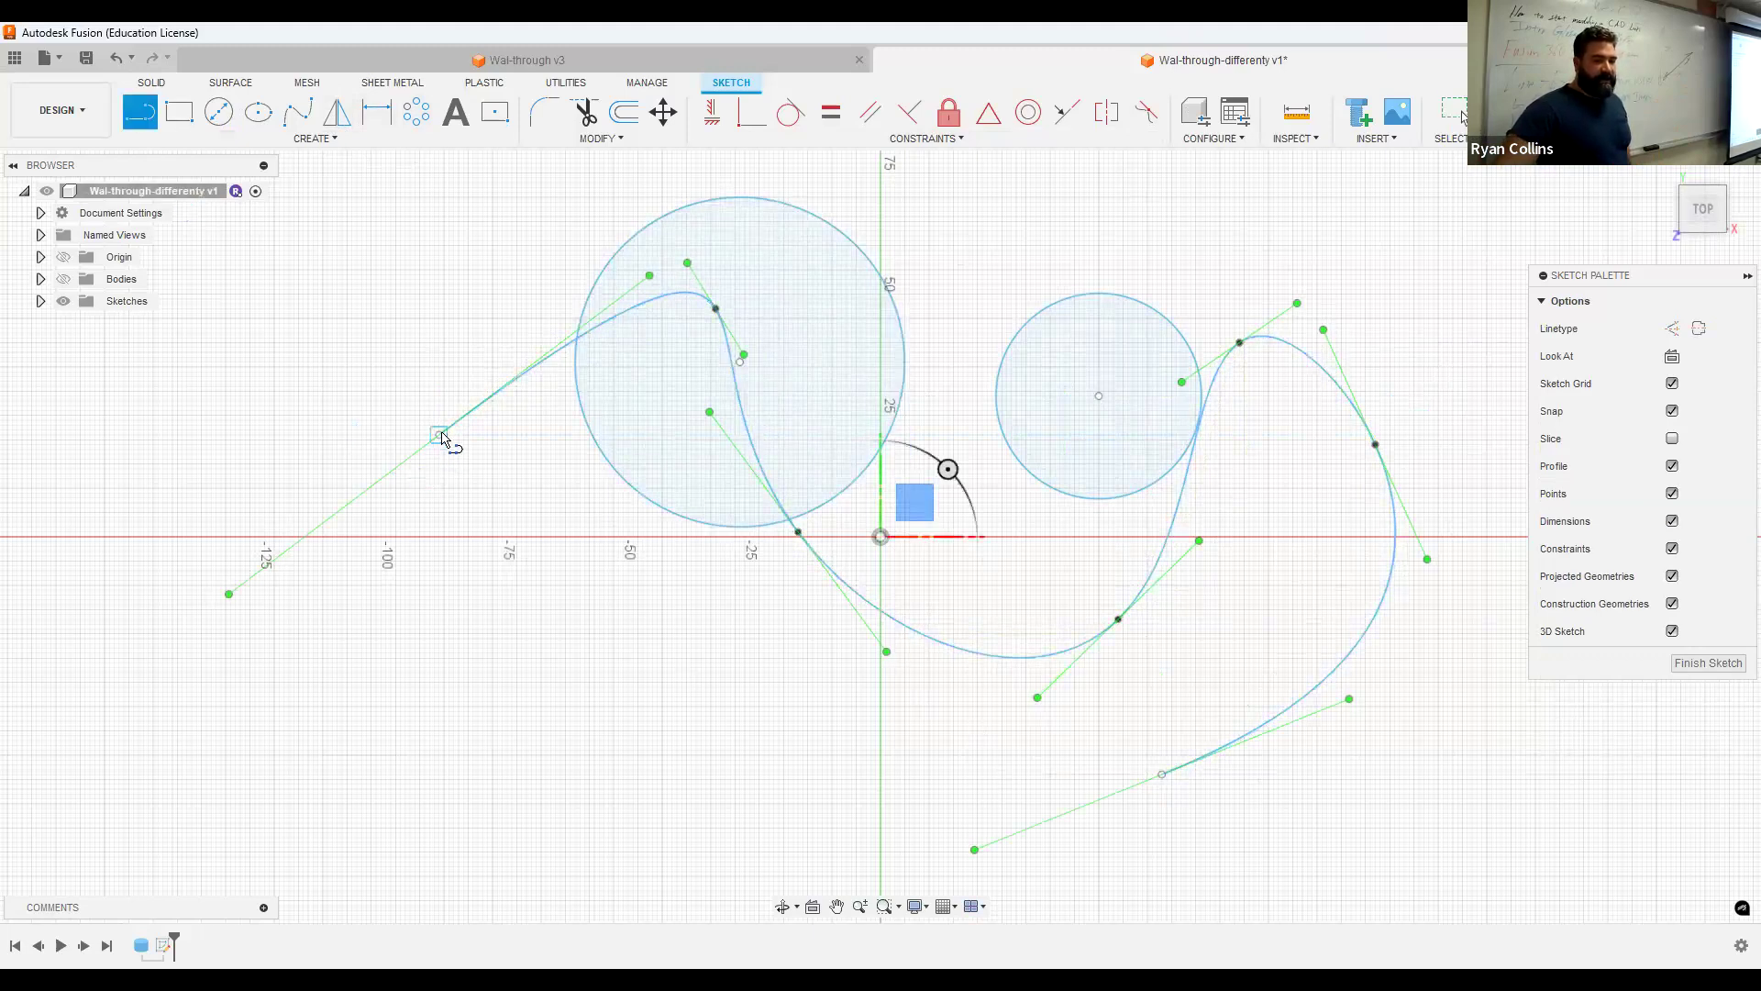
left_click(438, 434)
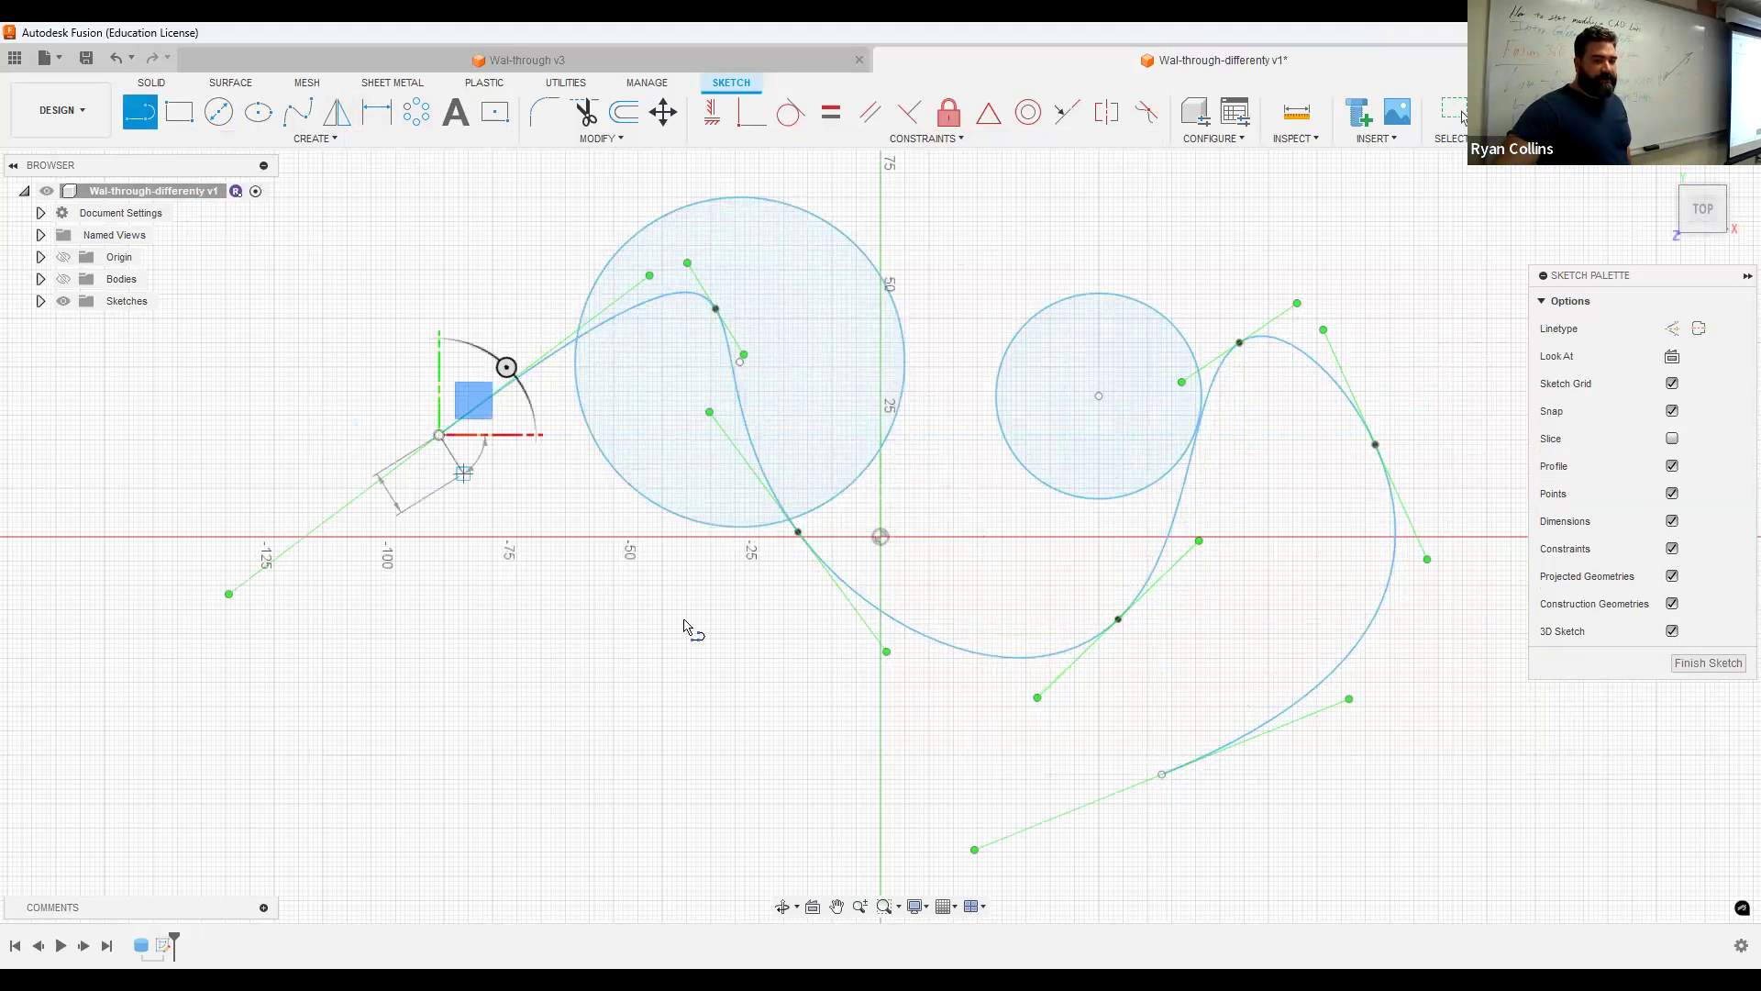
left_click(1162, 776)
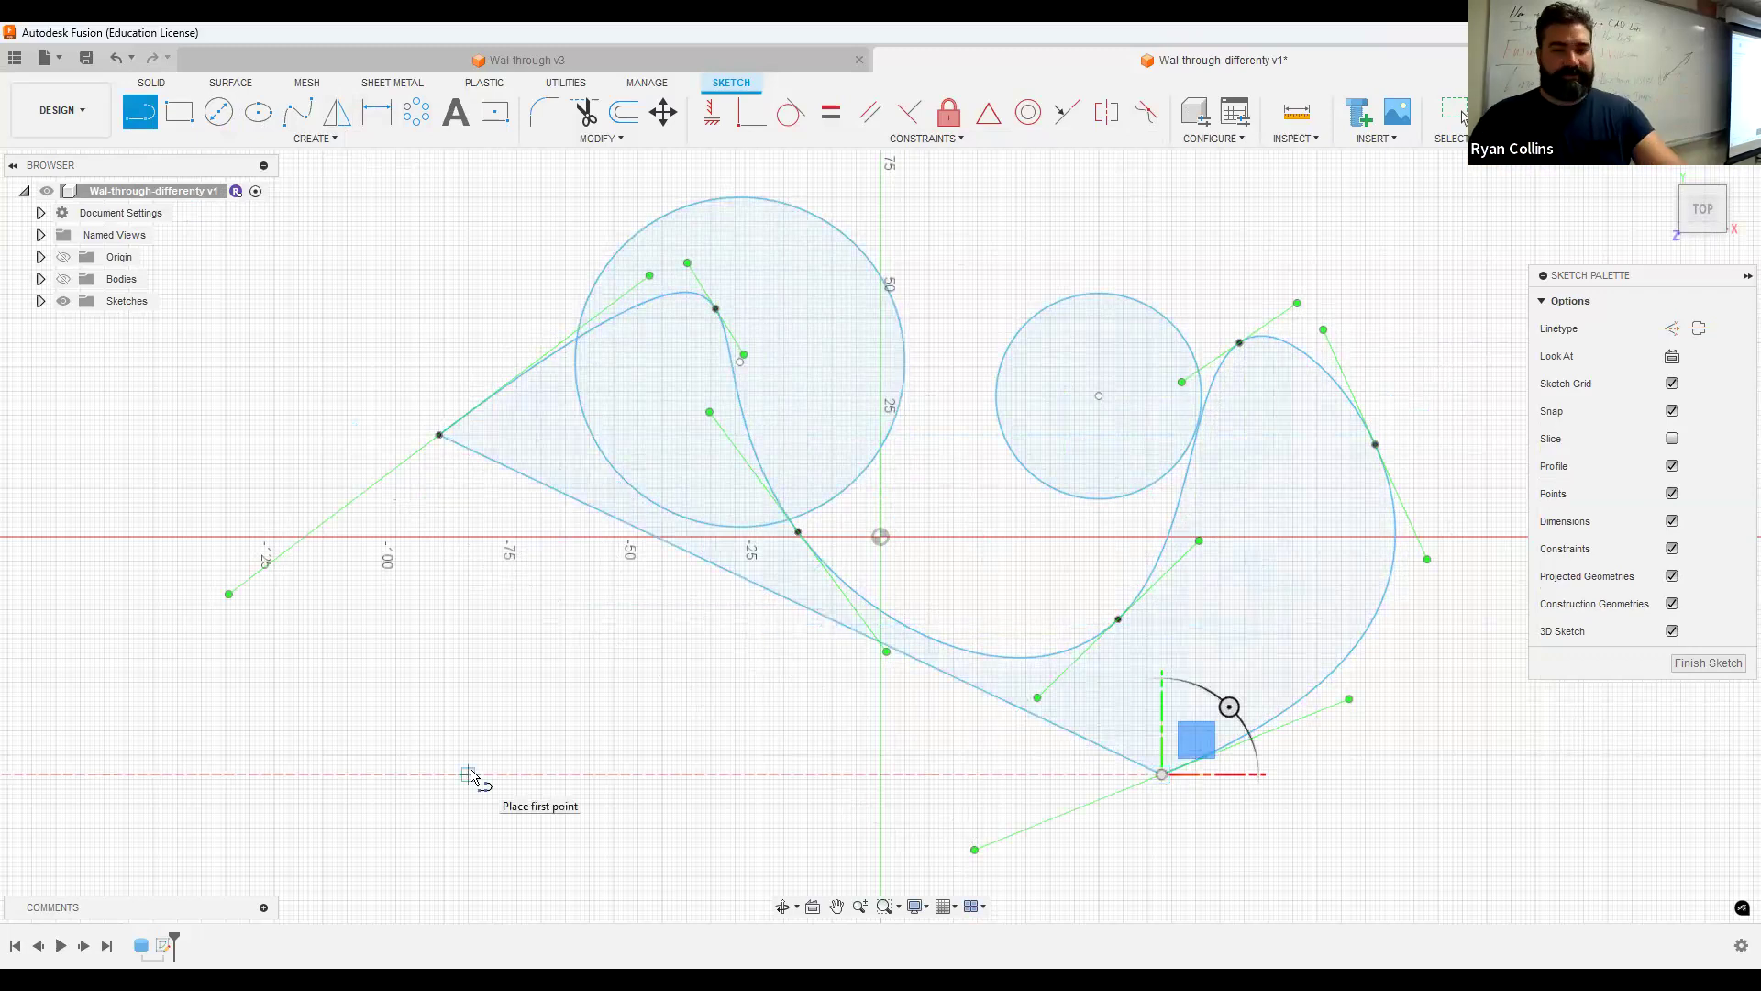
key("Escape")
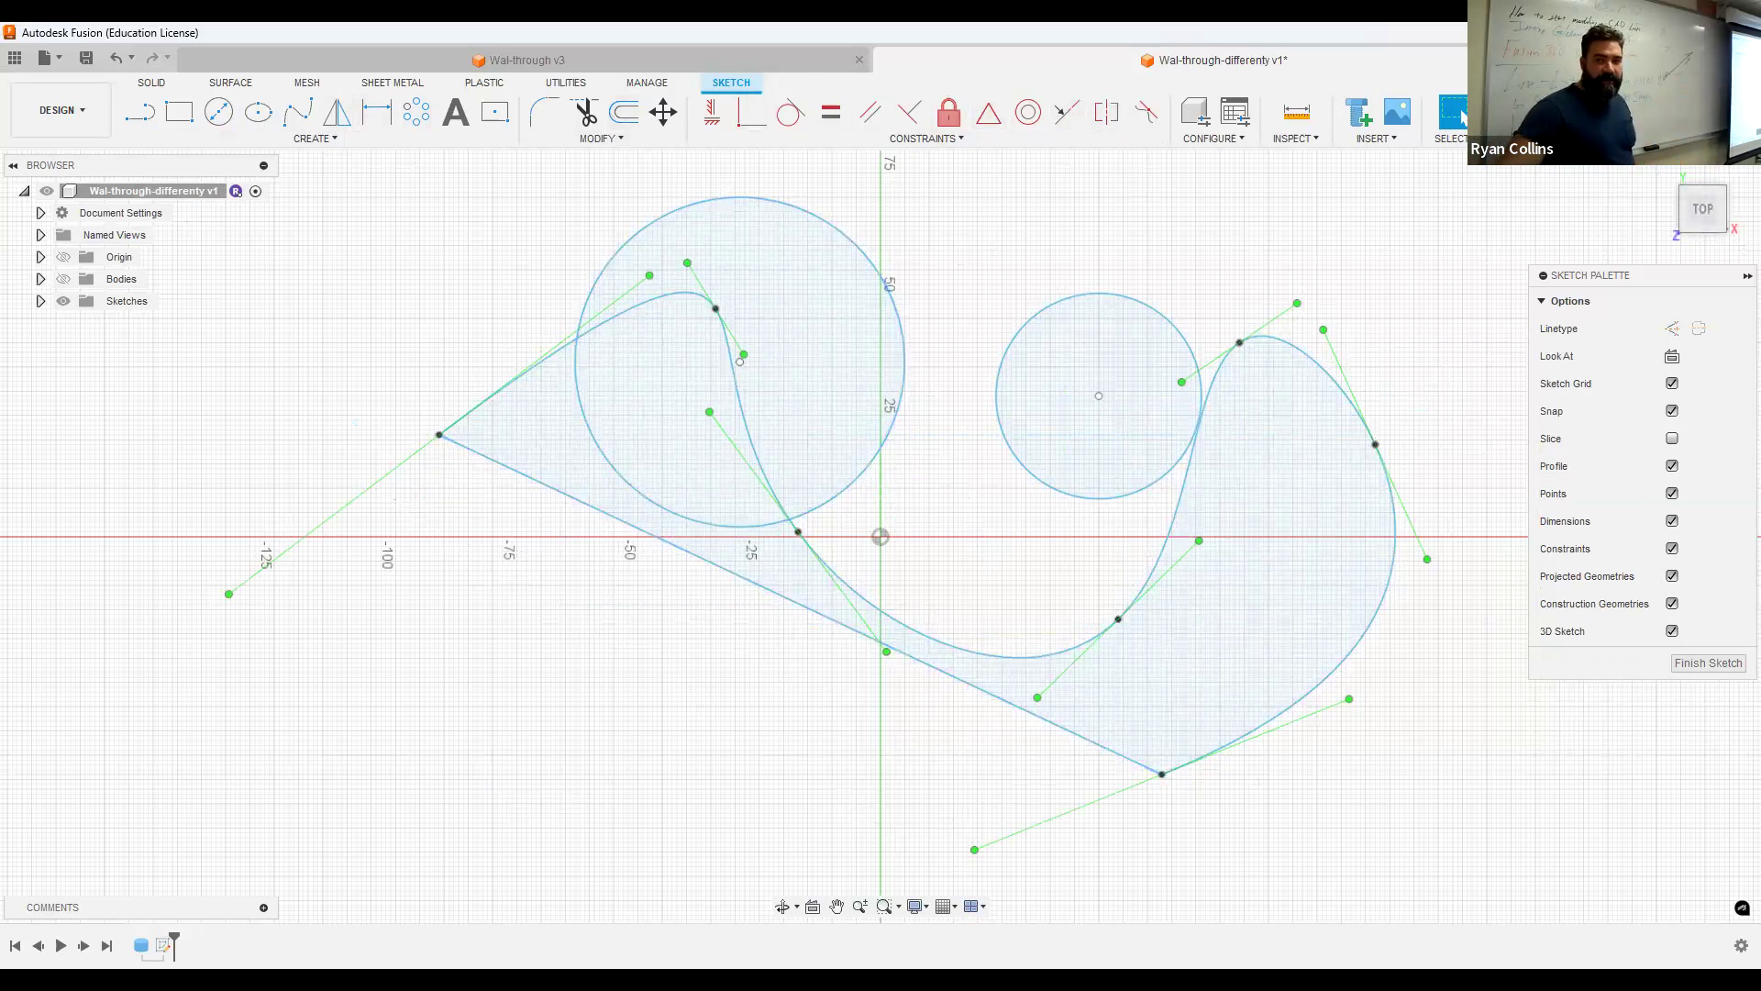
left_click(1459, 112)
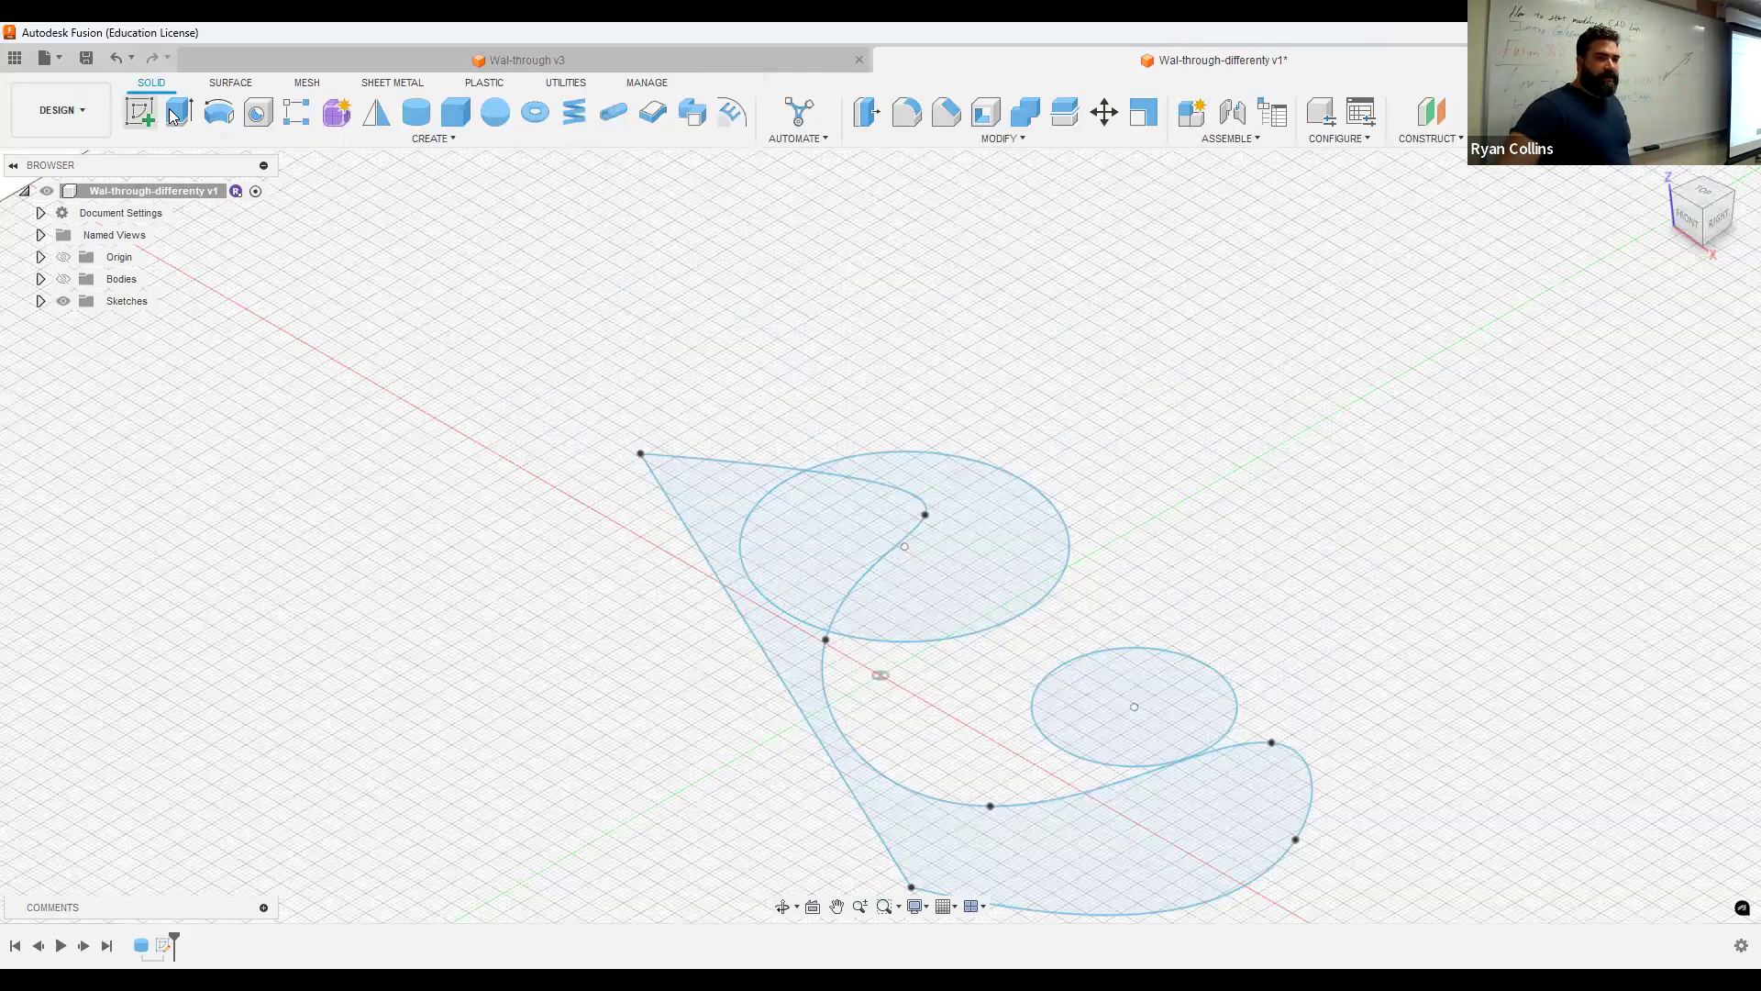
Show the bodies and extrude the overlap of the large circle and spline shape 60 mm as a cut.
left_click(177, 113)
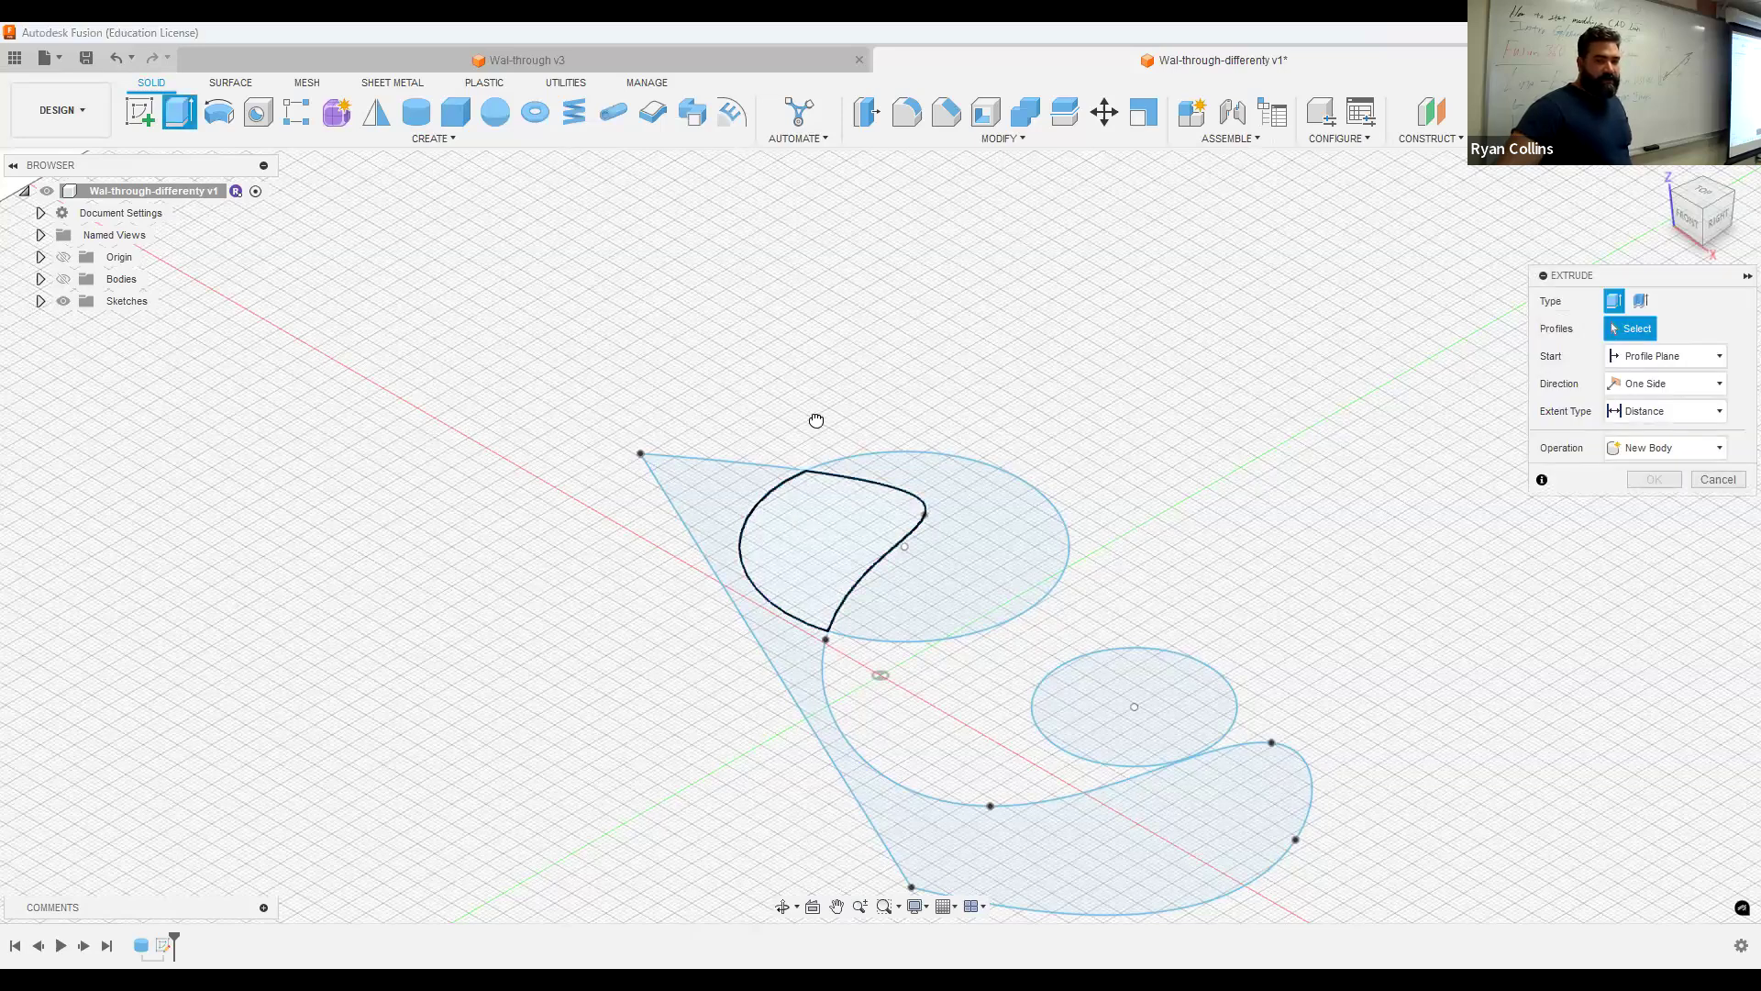
left_click(830, 550)
left_click(62, 279)
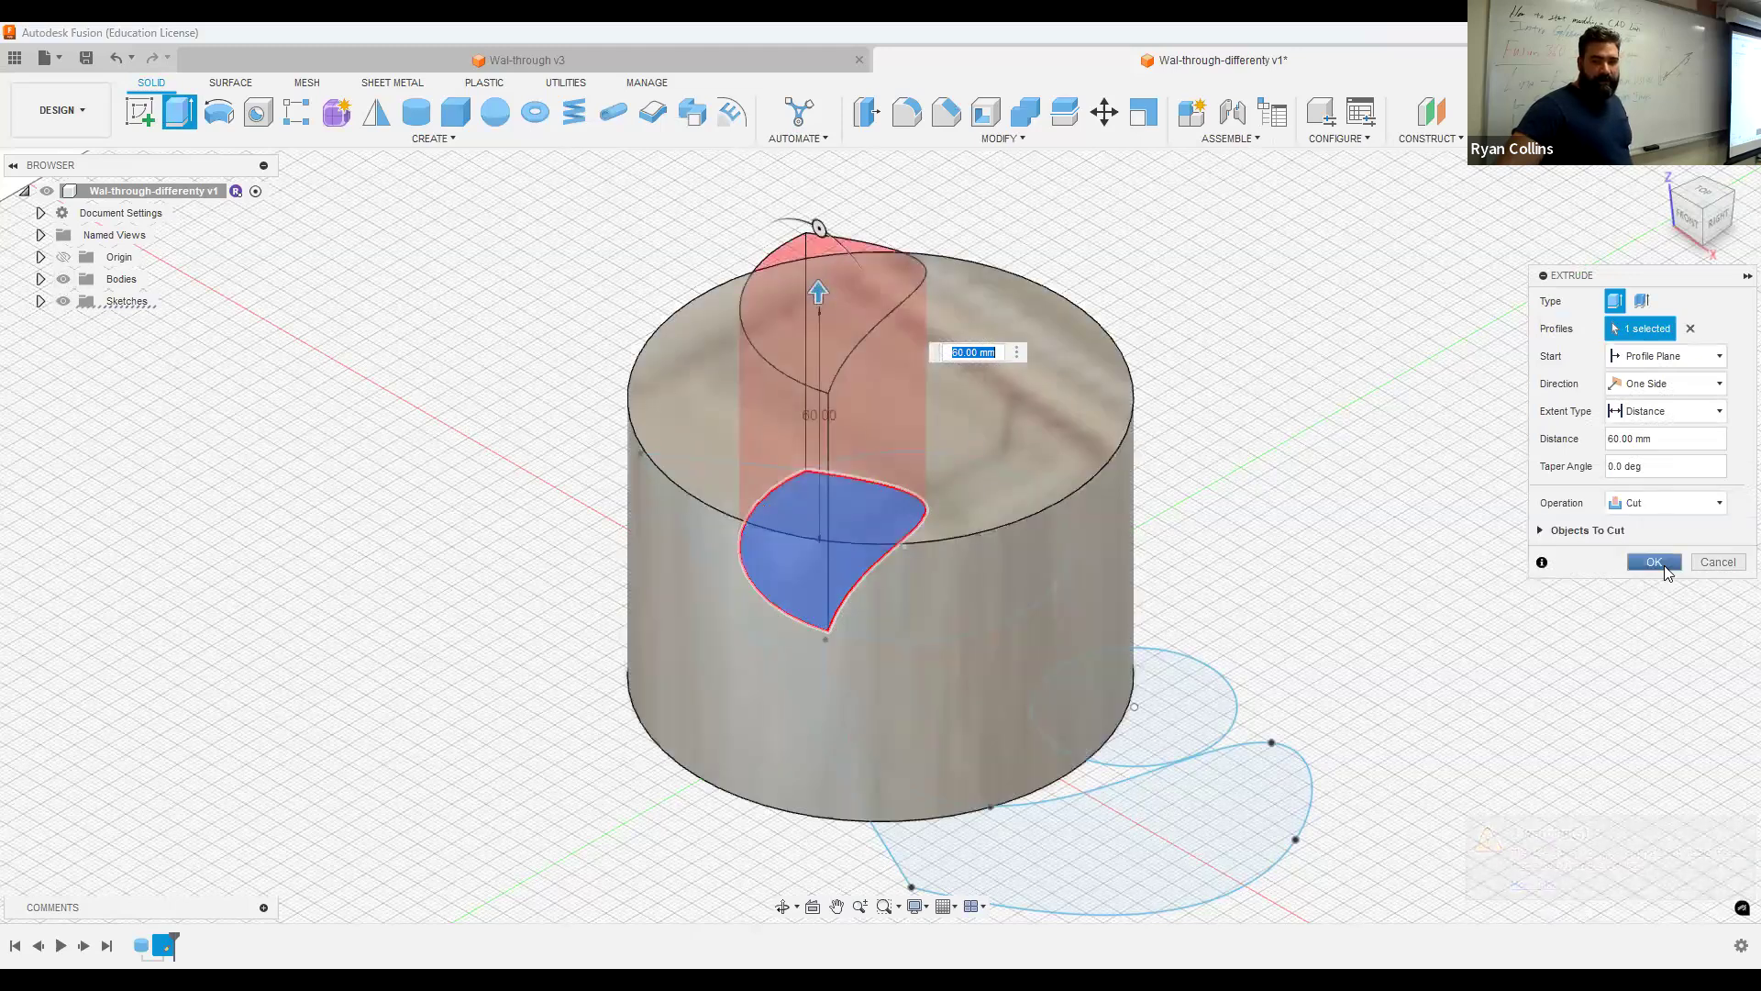
left_click(1656, 562)
Hide the cylinder body and change the extrusion's operation to New Body.
left_click(41, 279)
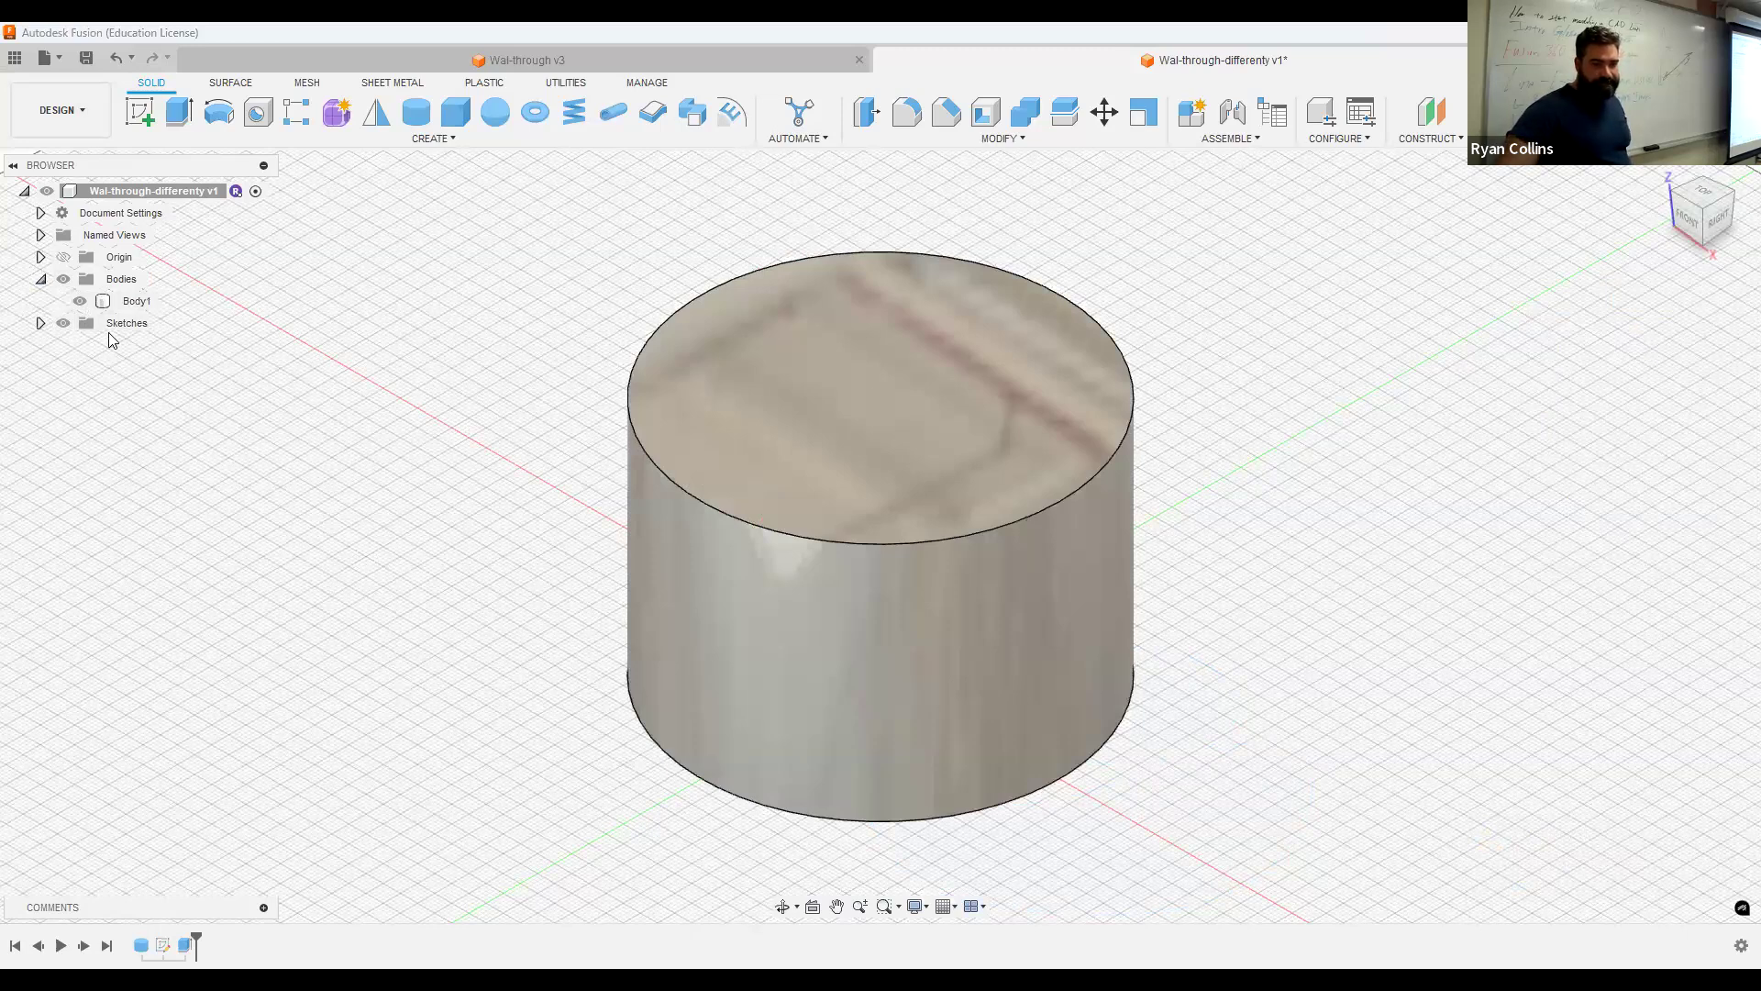
left_click(80, 301)
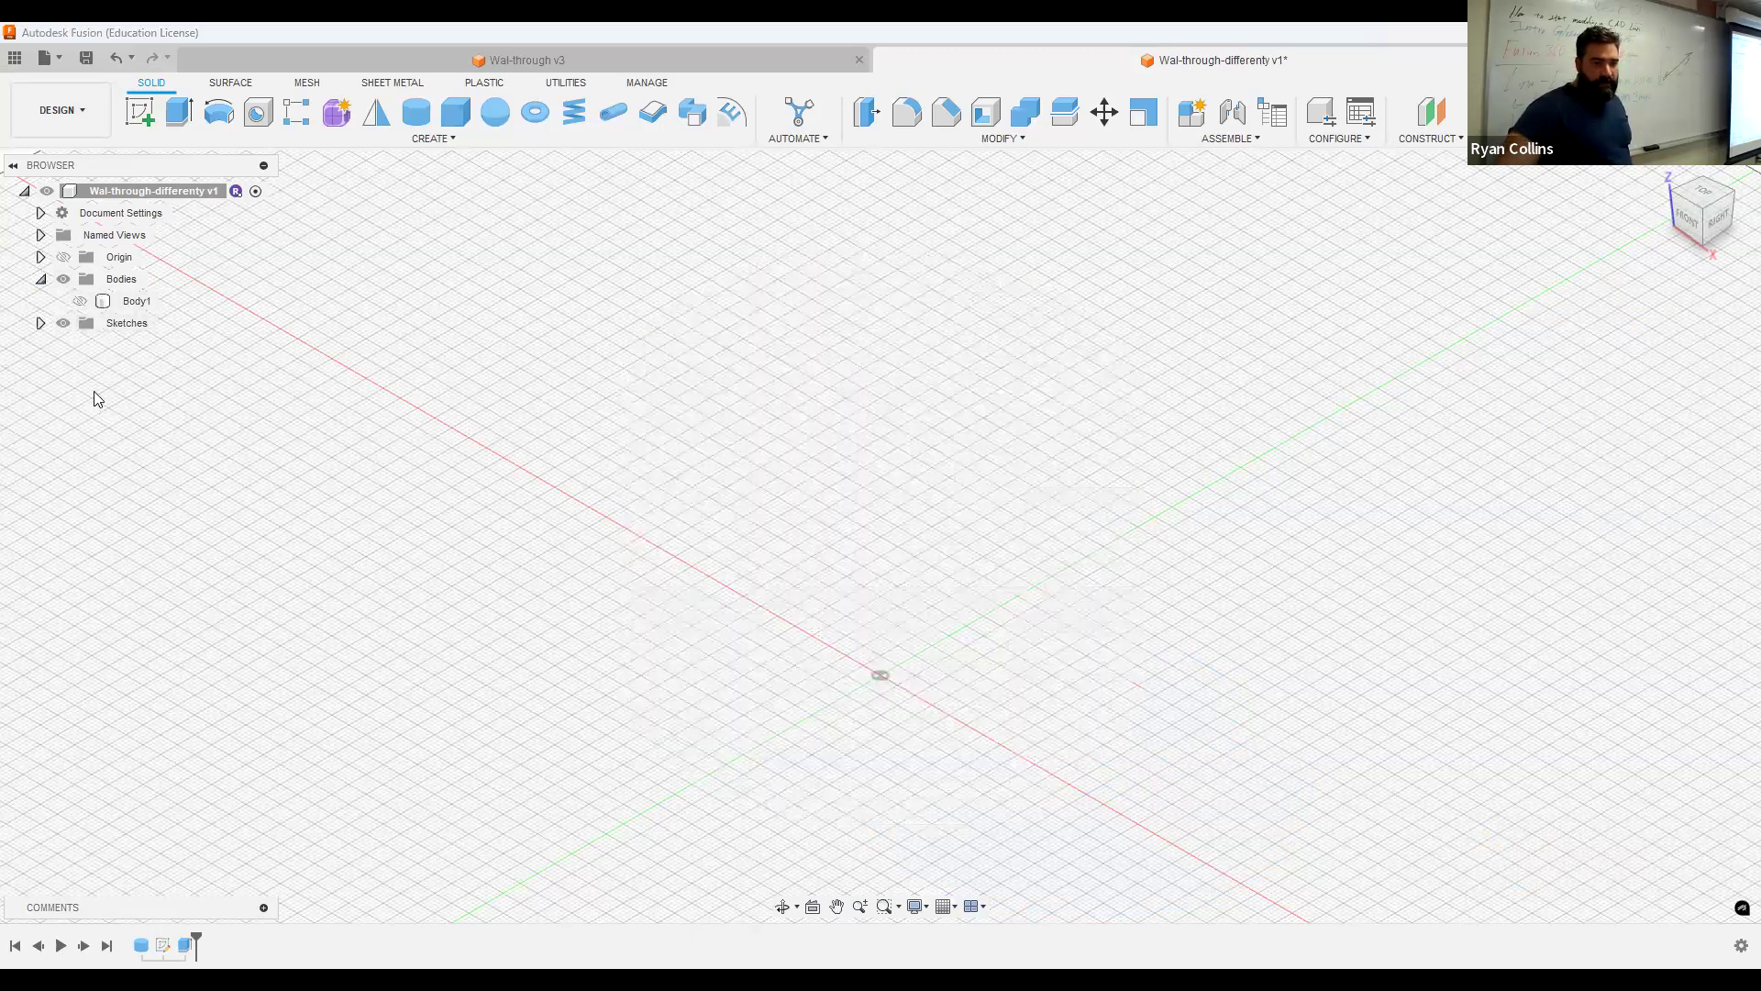
right_click(187, 948)
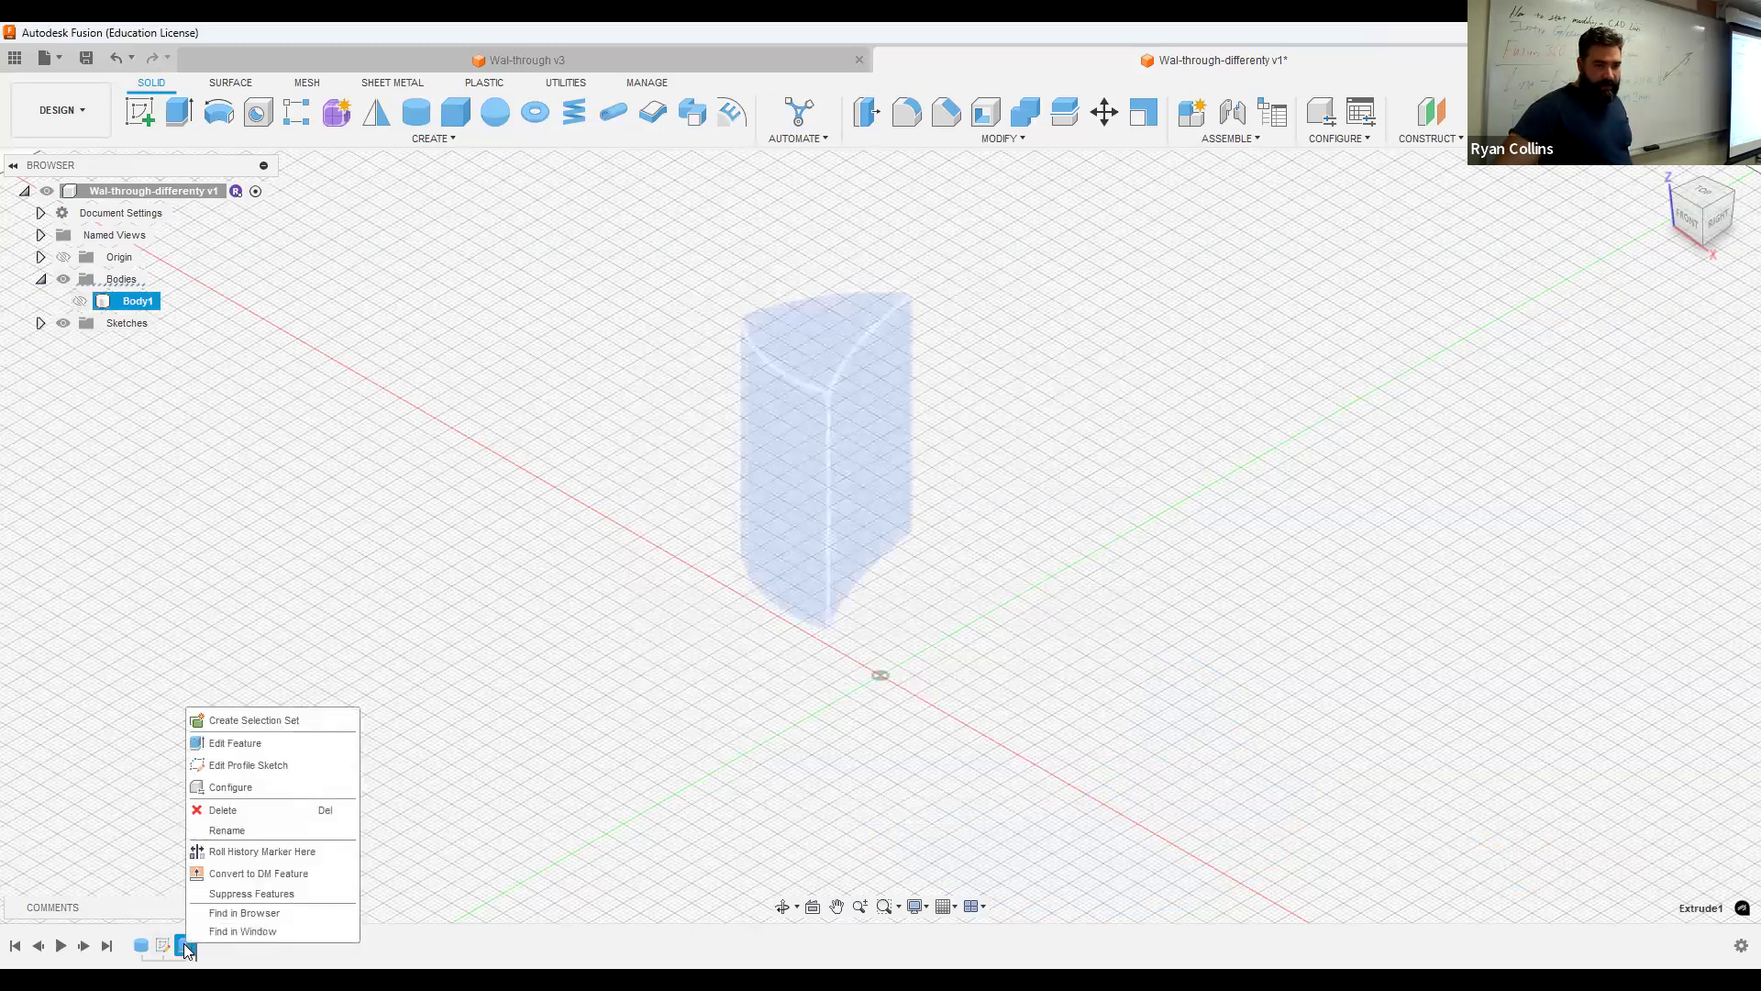
left_click(243, 747)
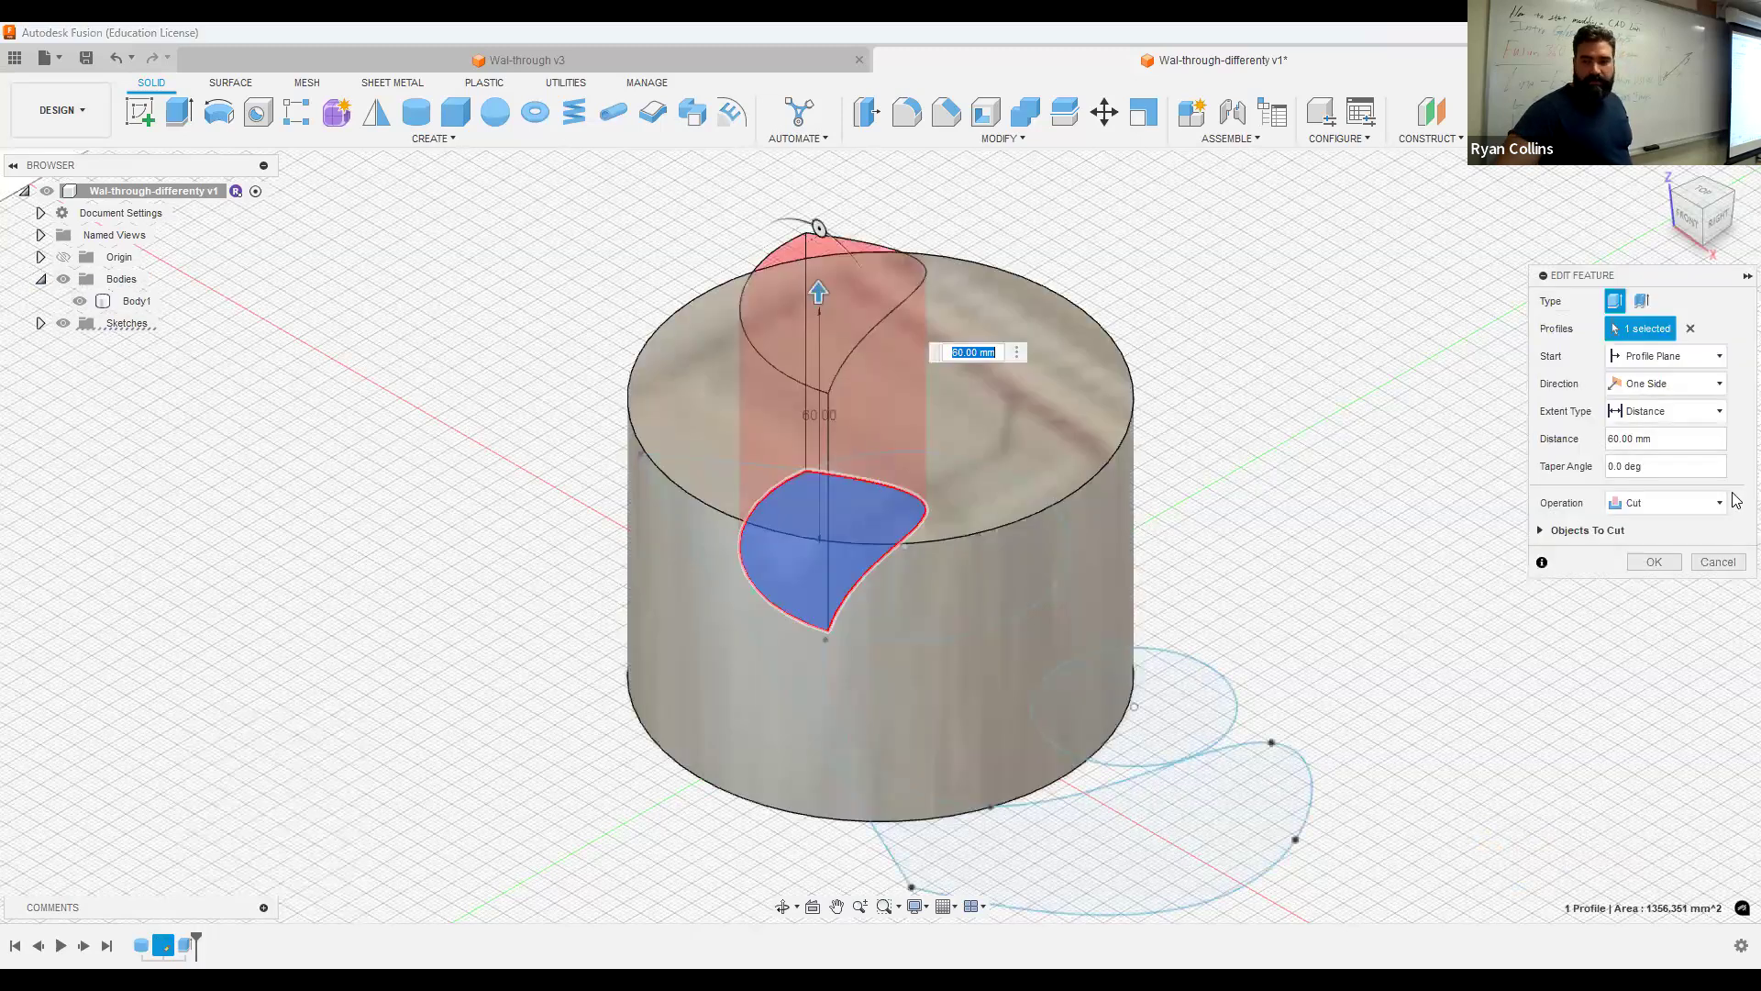
left_click(1631, 514)
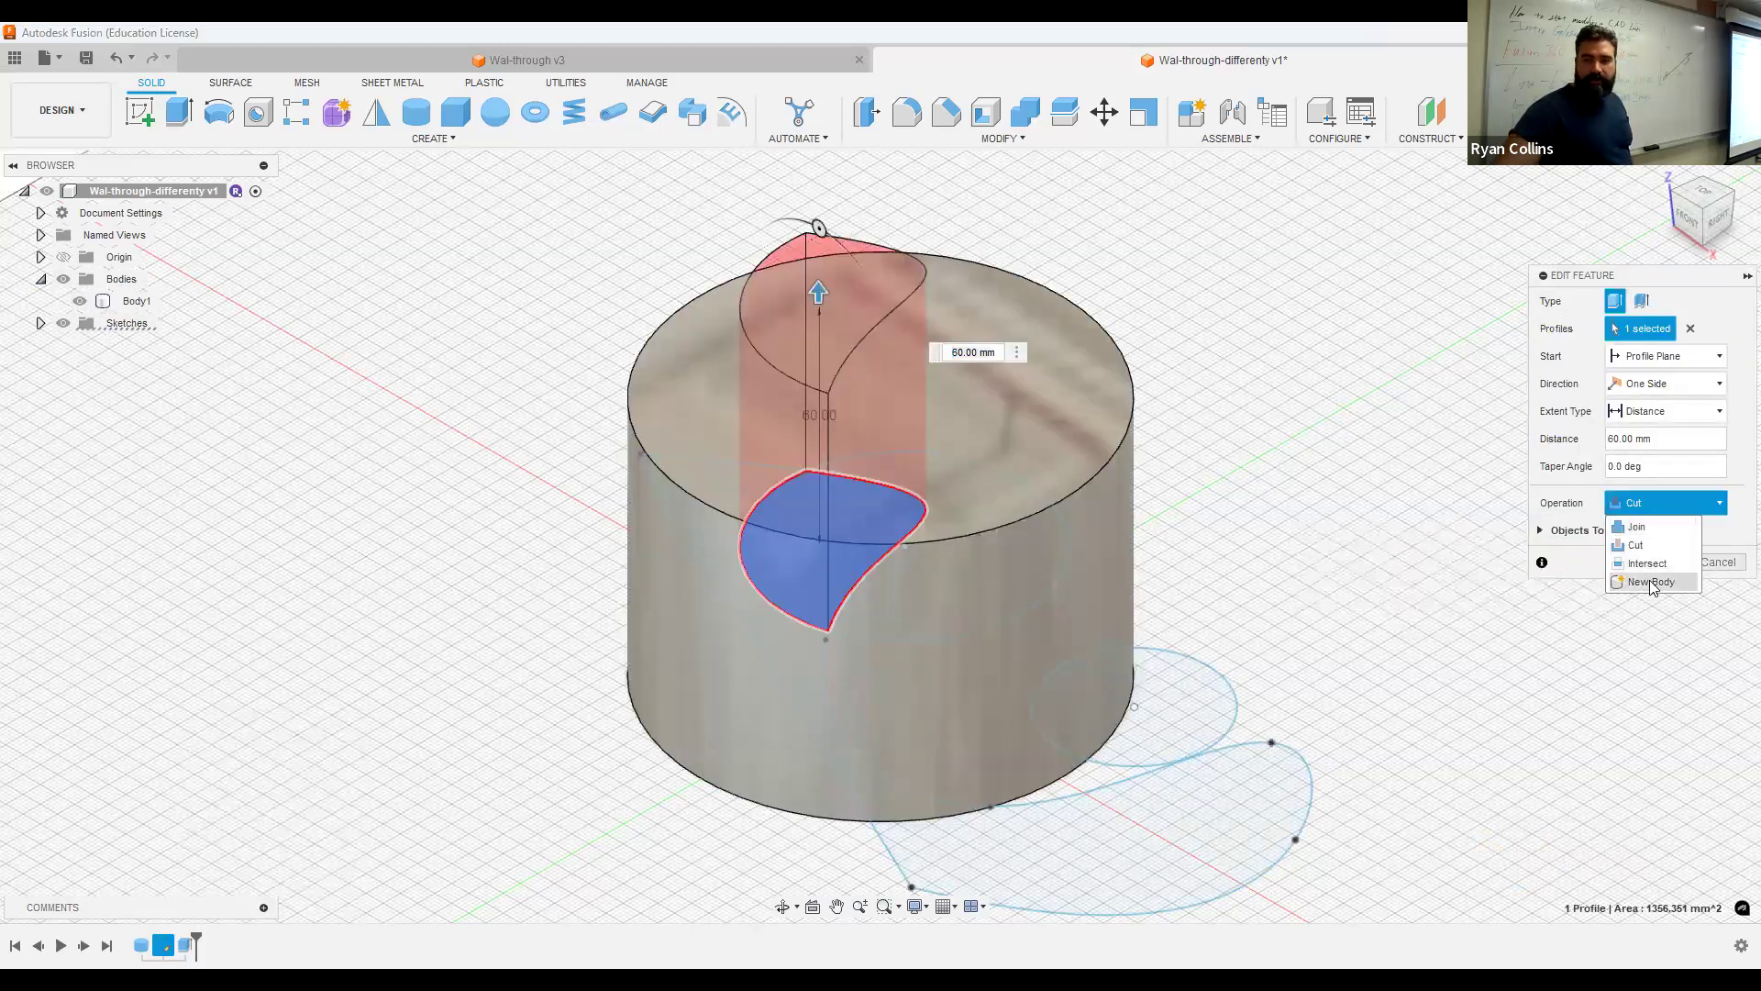
left_click(1651, 582)
key("Return")
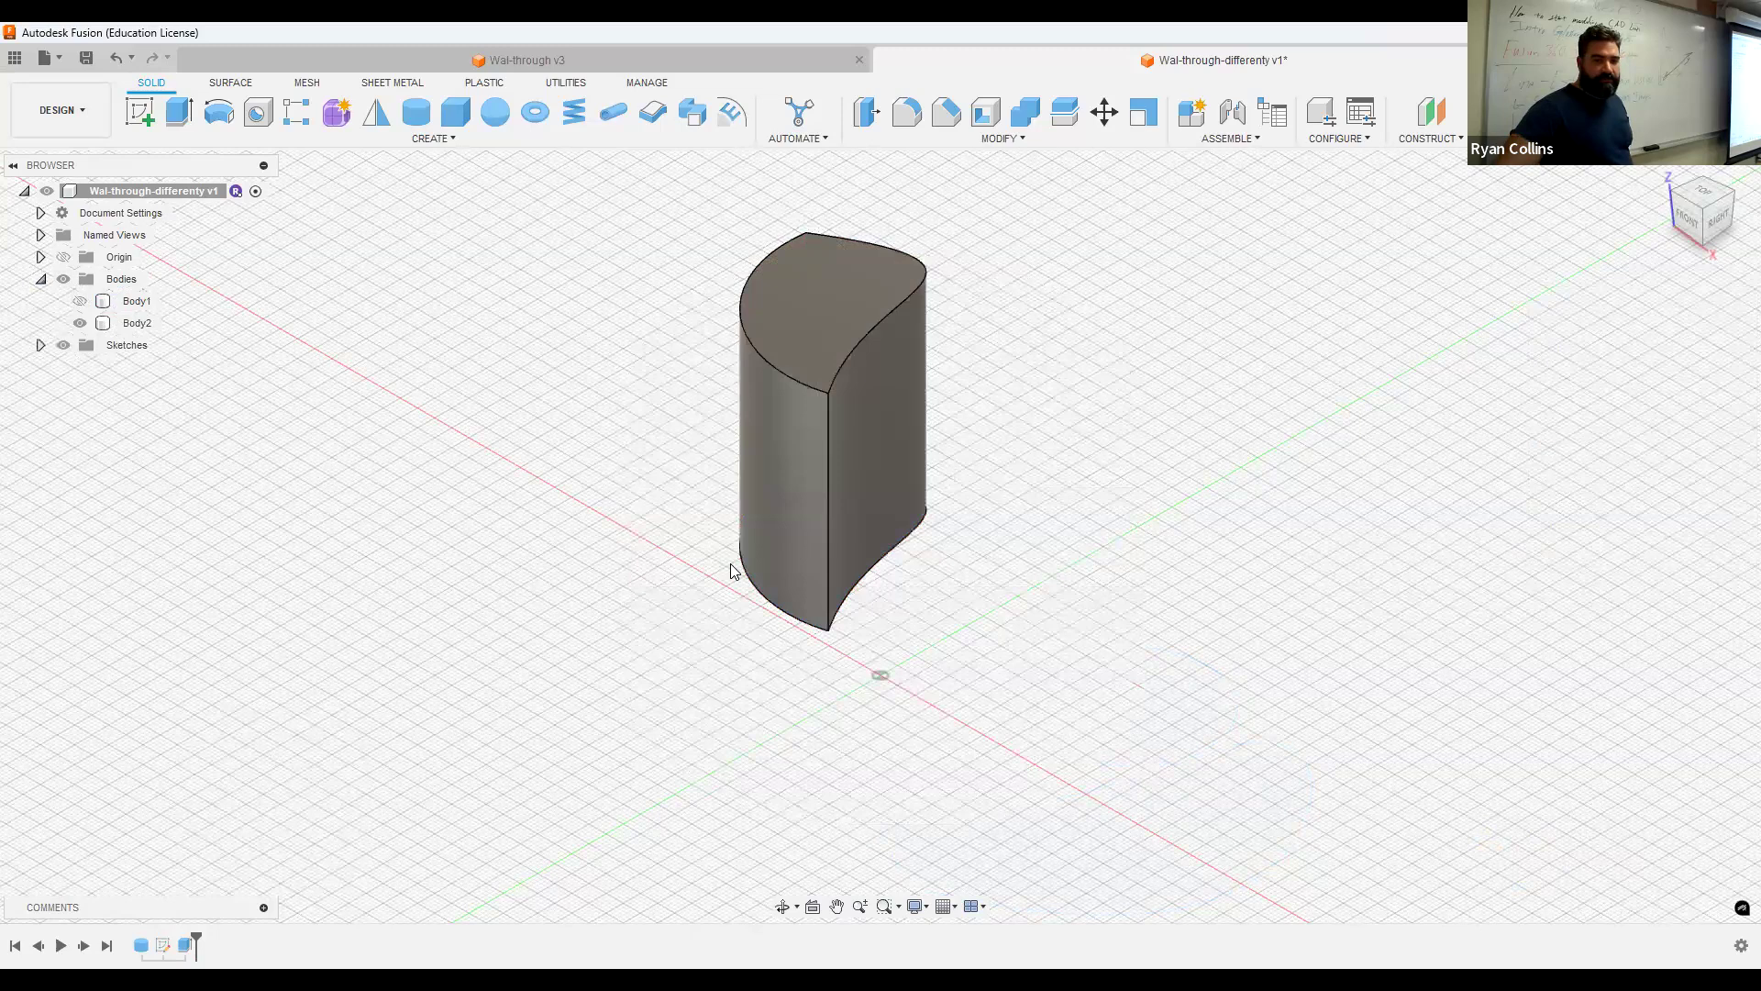
Make the sketch with the circles and spline visible again.
left_click(40, 345)
left_click(82, 368)
left_click(80, 367)
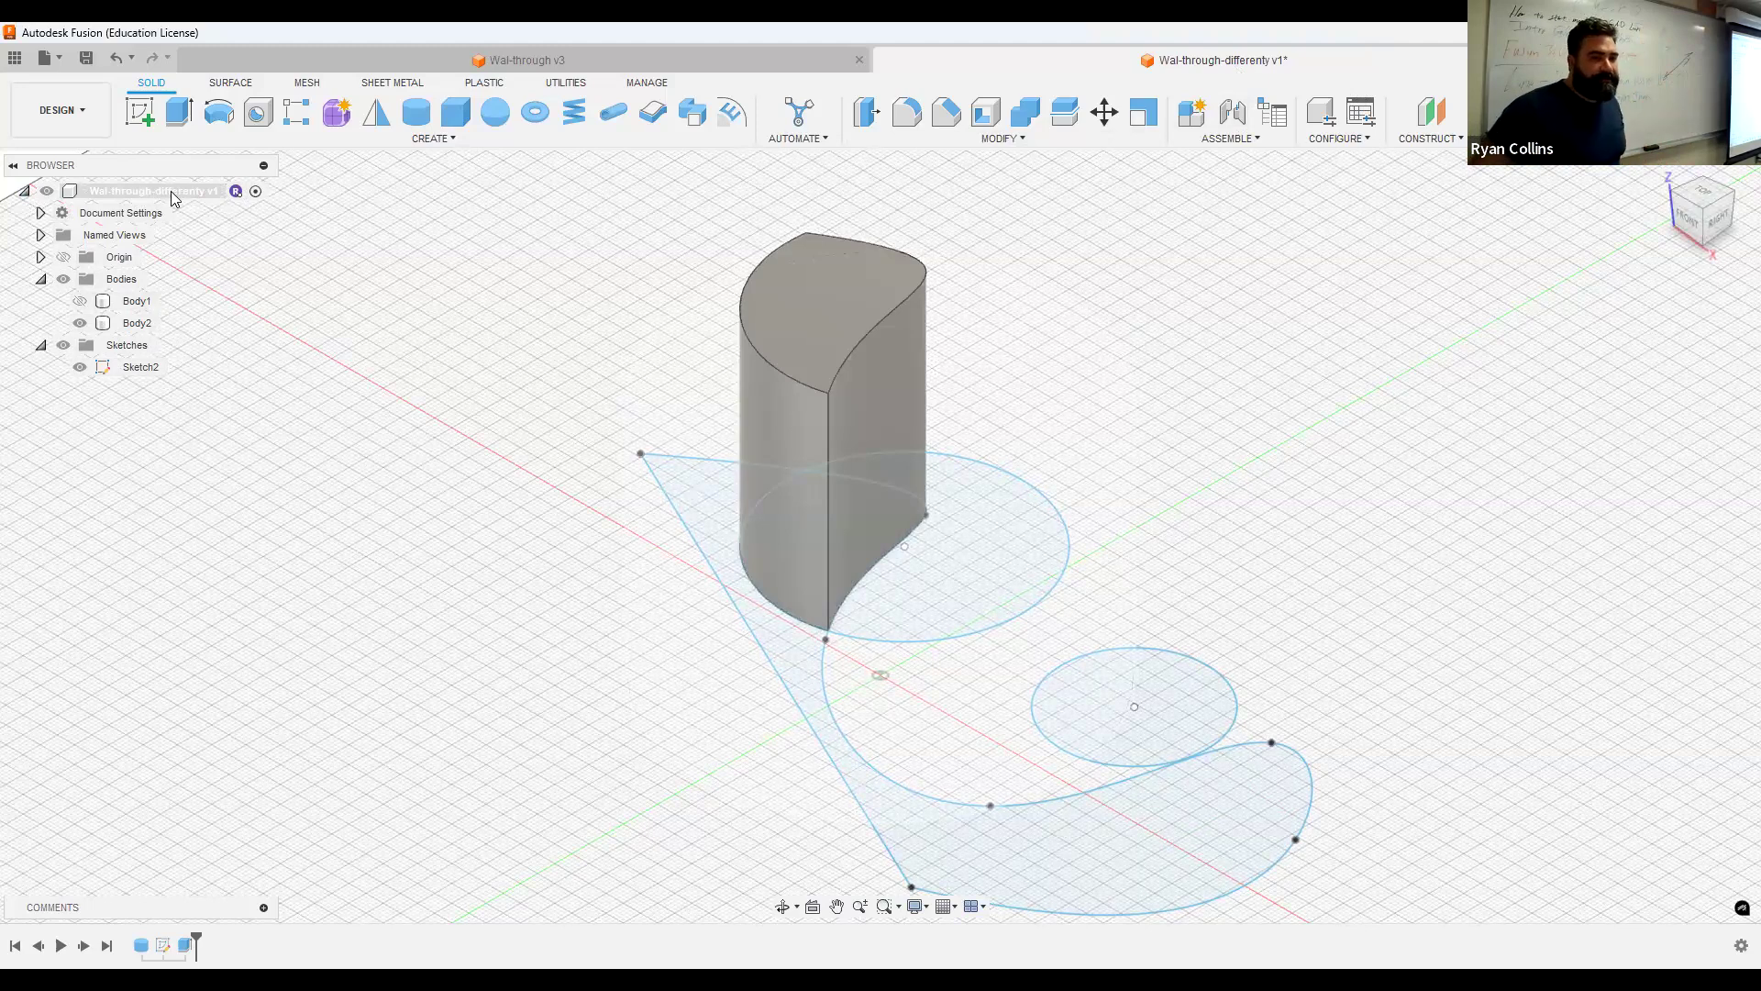
Examine the document units and named views, and compare the model in the four-viewport layout and the single view.
left_click(40, 214)
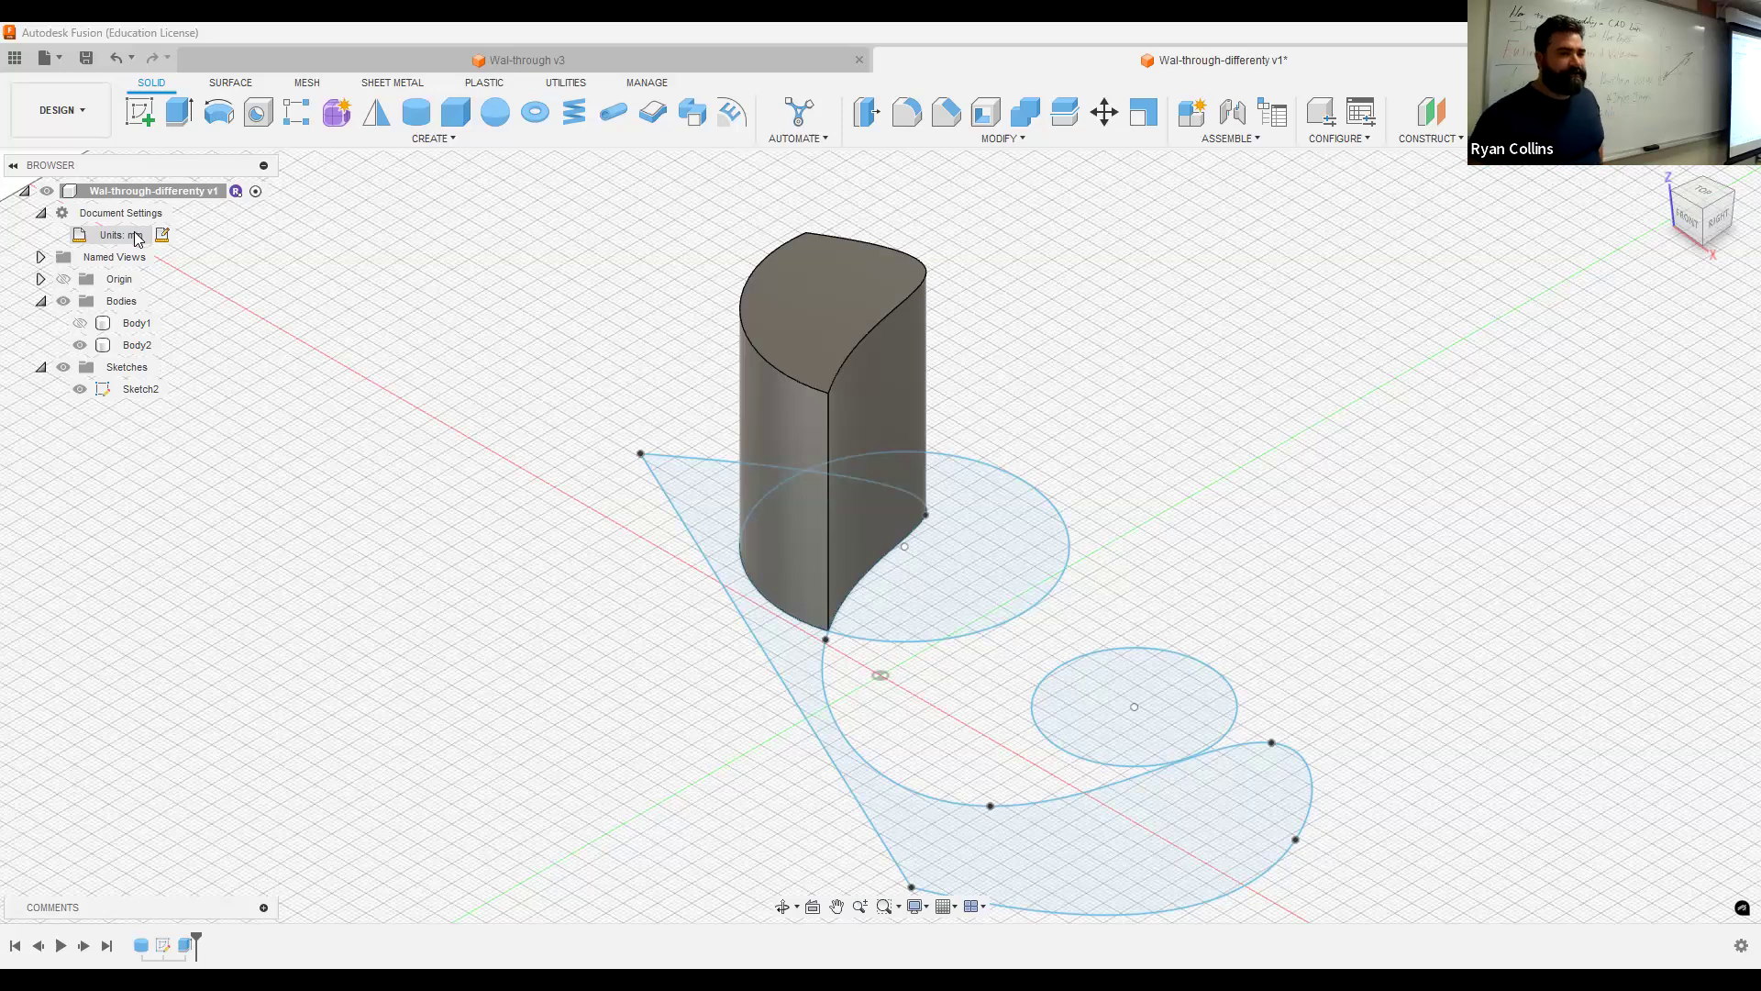
left_click(41, 214)
left_click(41, 236)
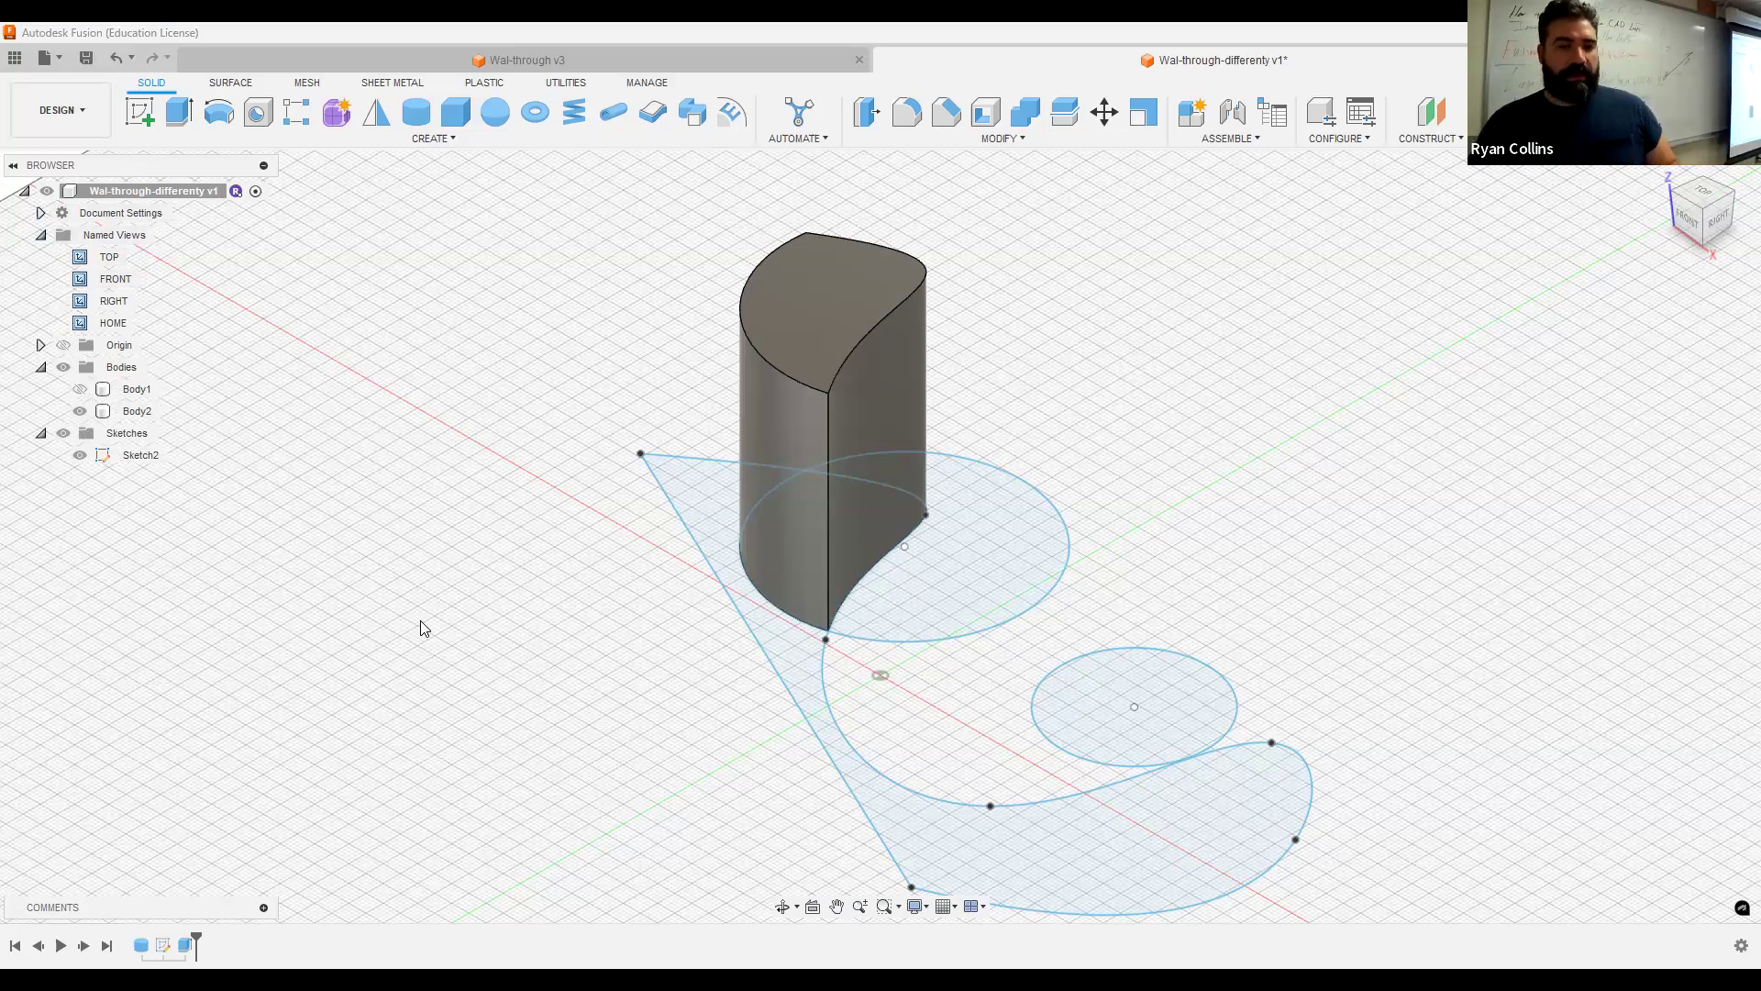
key("shift+1")
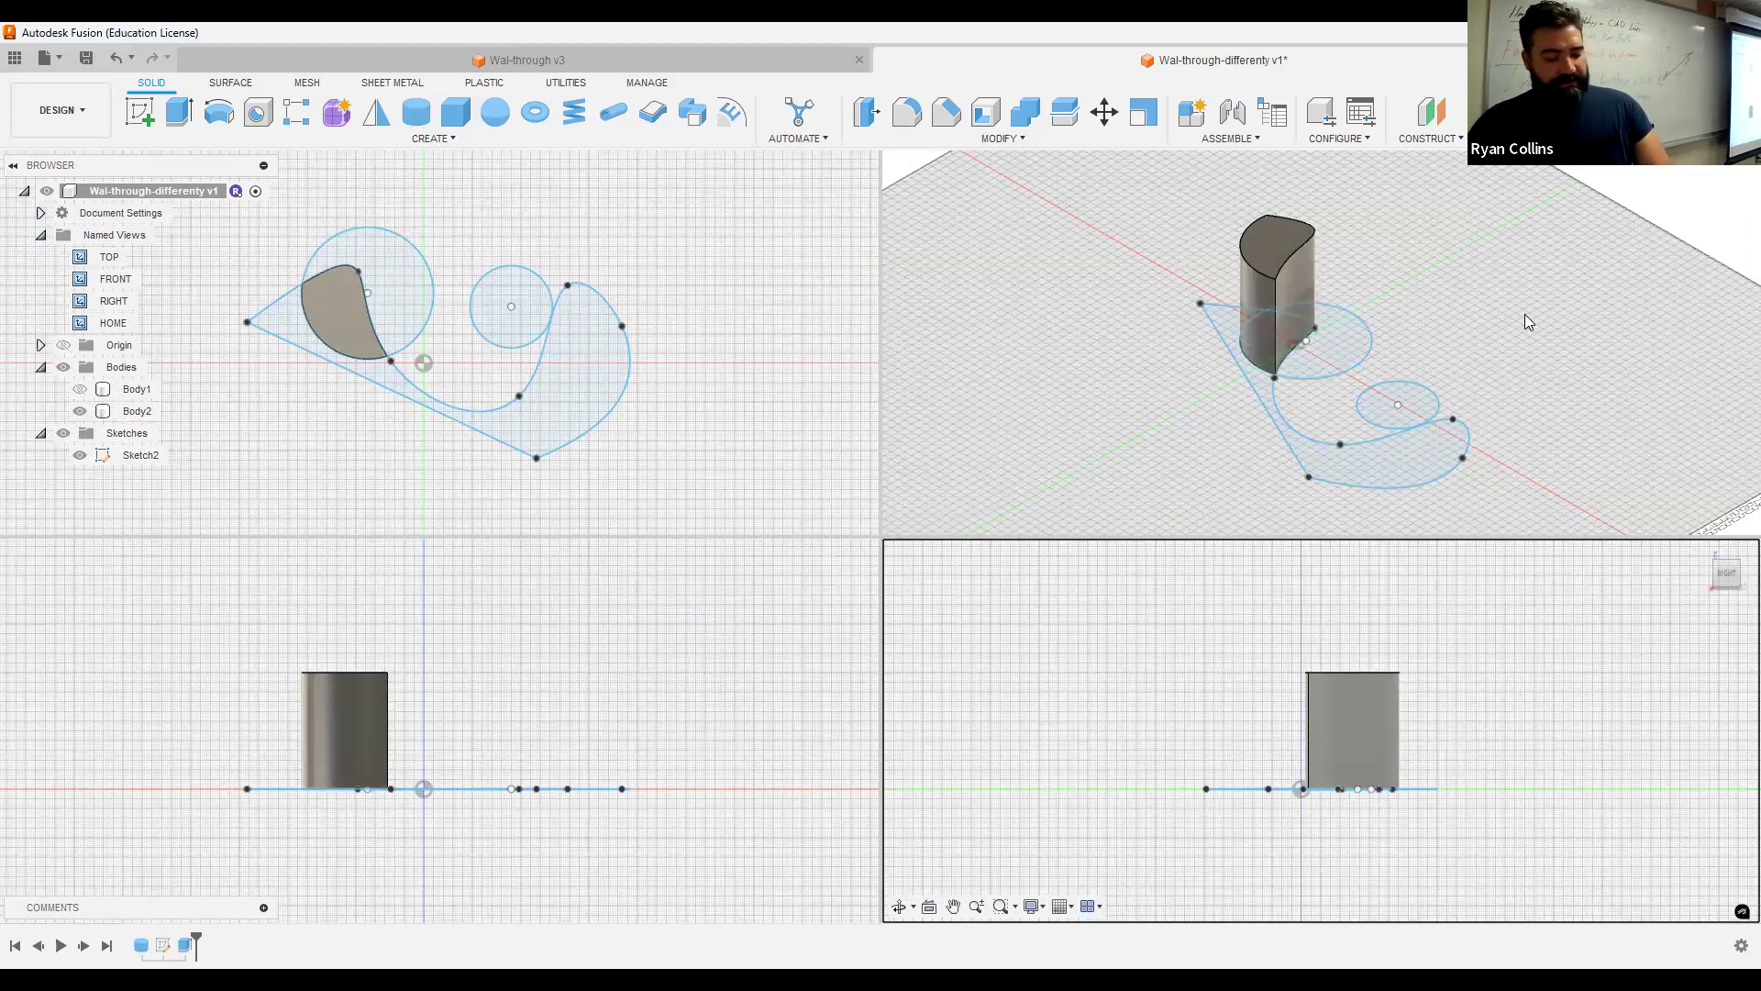
key("shift+1")
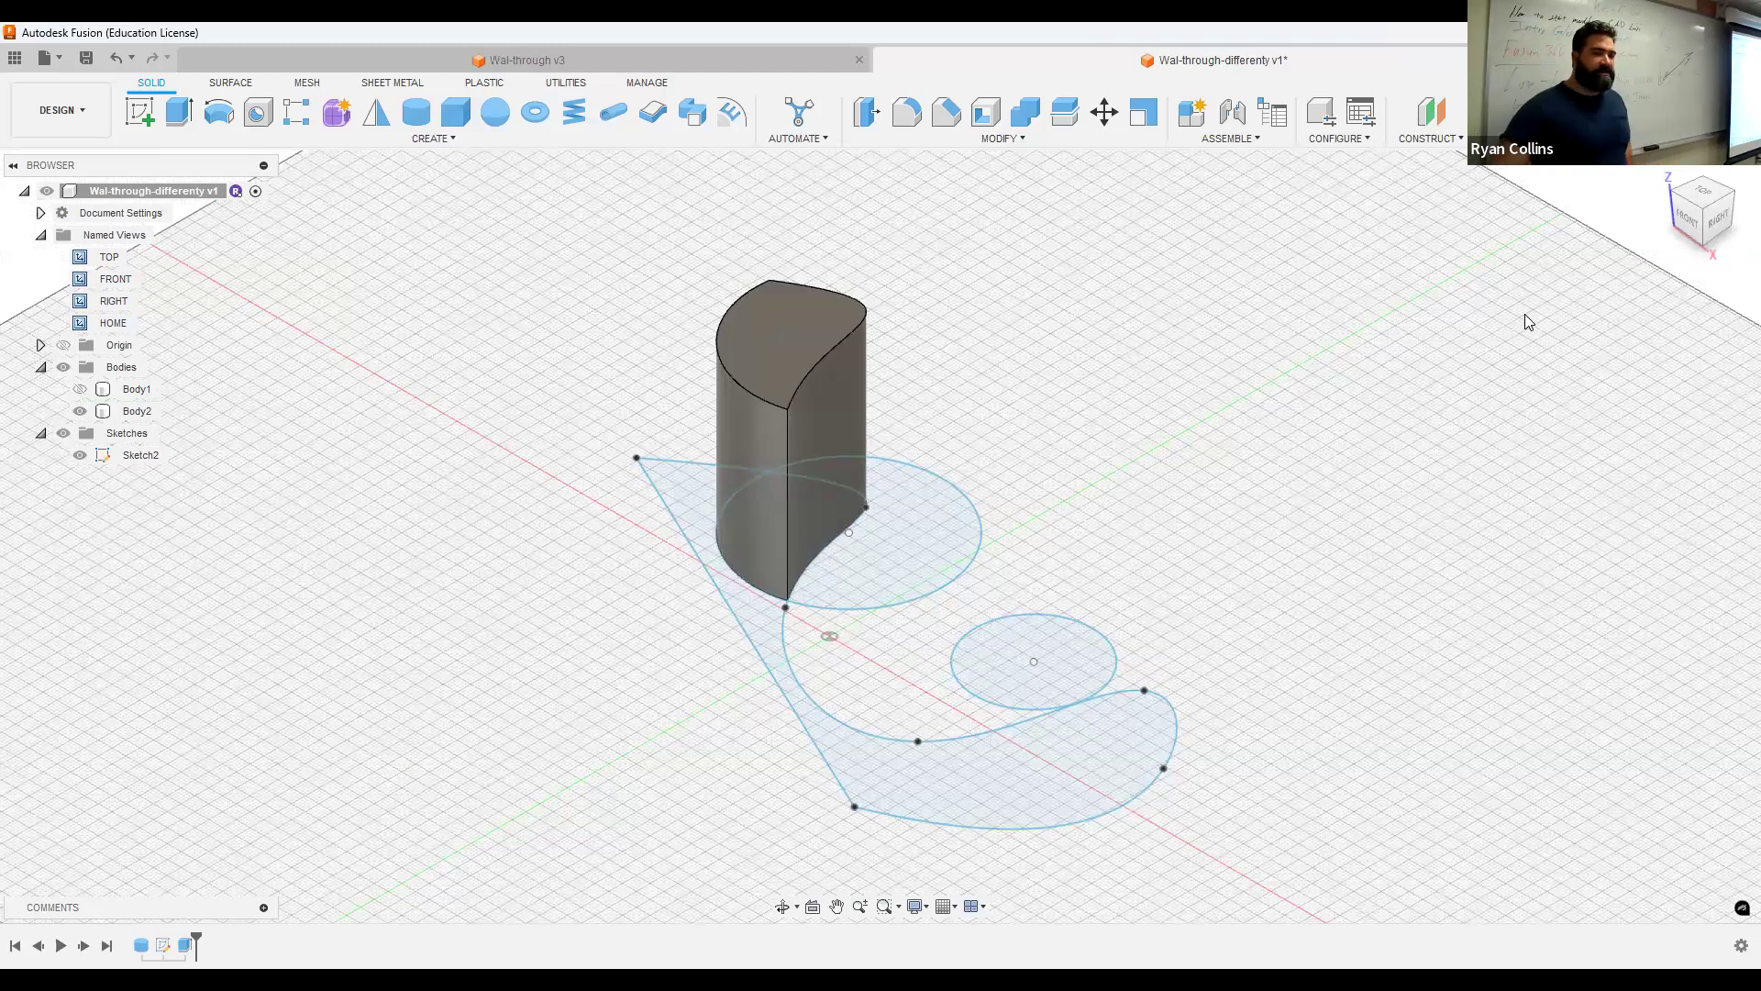
Collapse the named views and show the origin planes and axes.
left_click(41, 235)
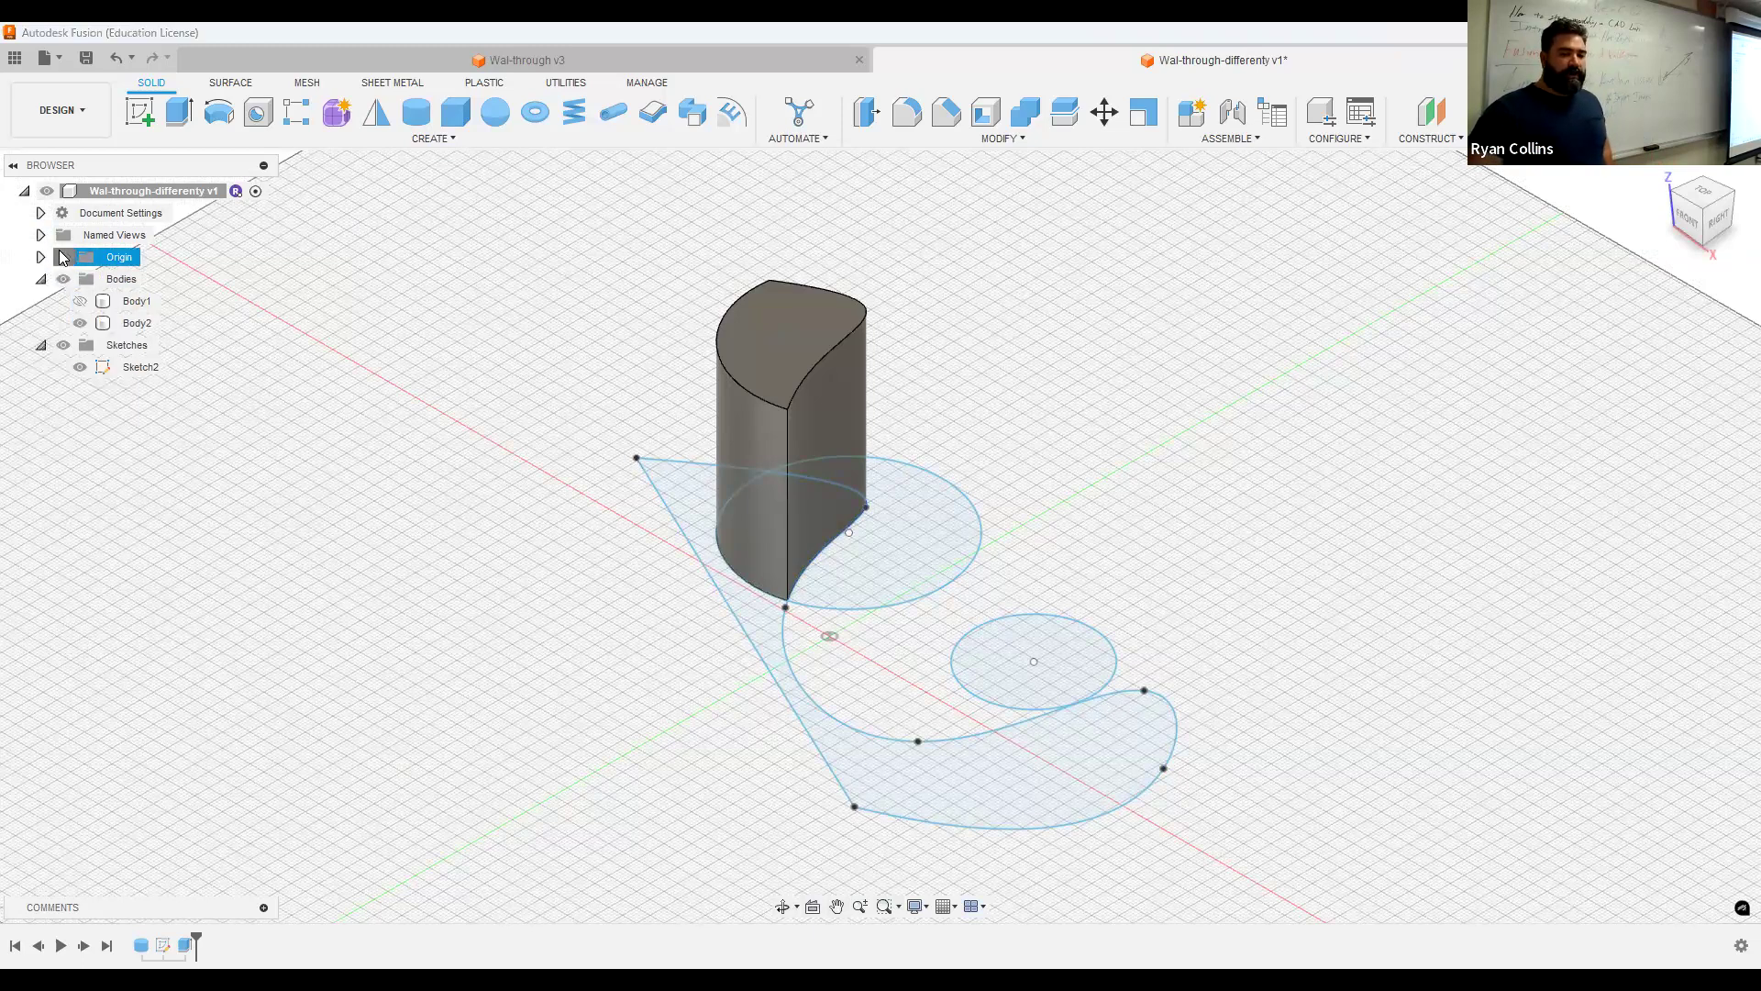
left_click(60, 255)
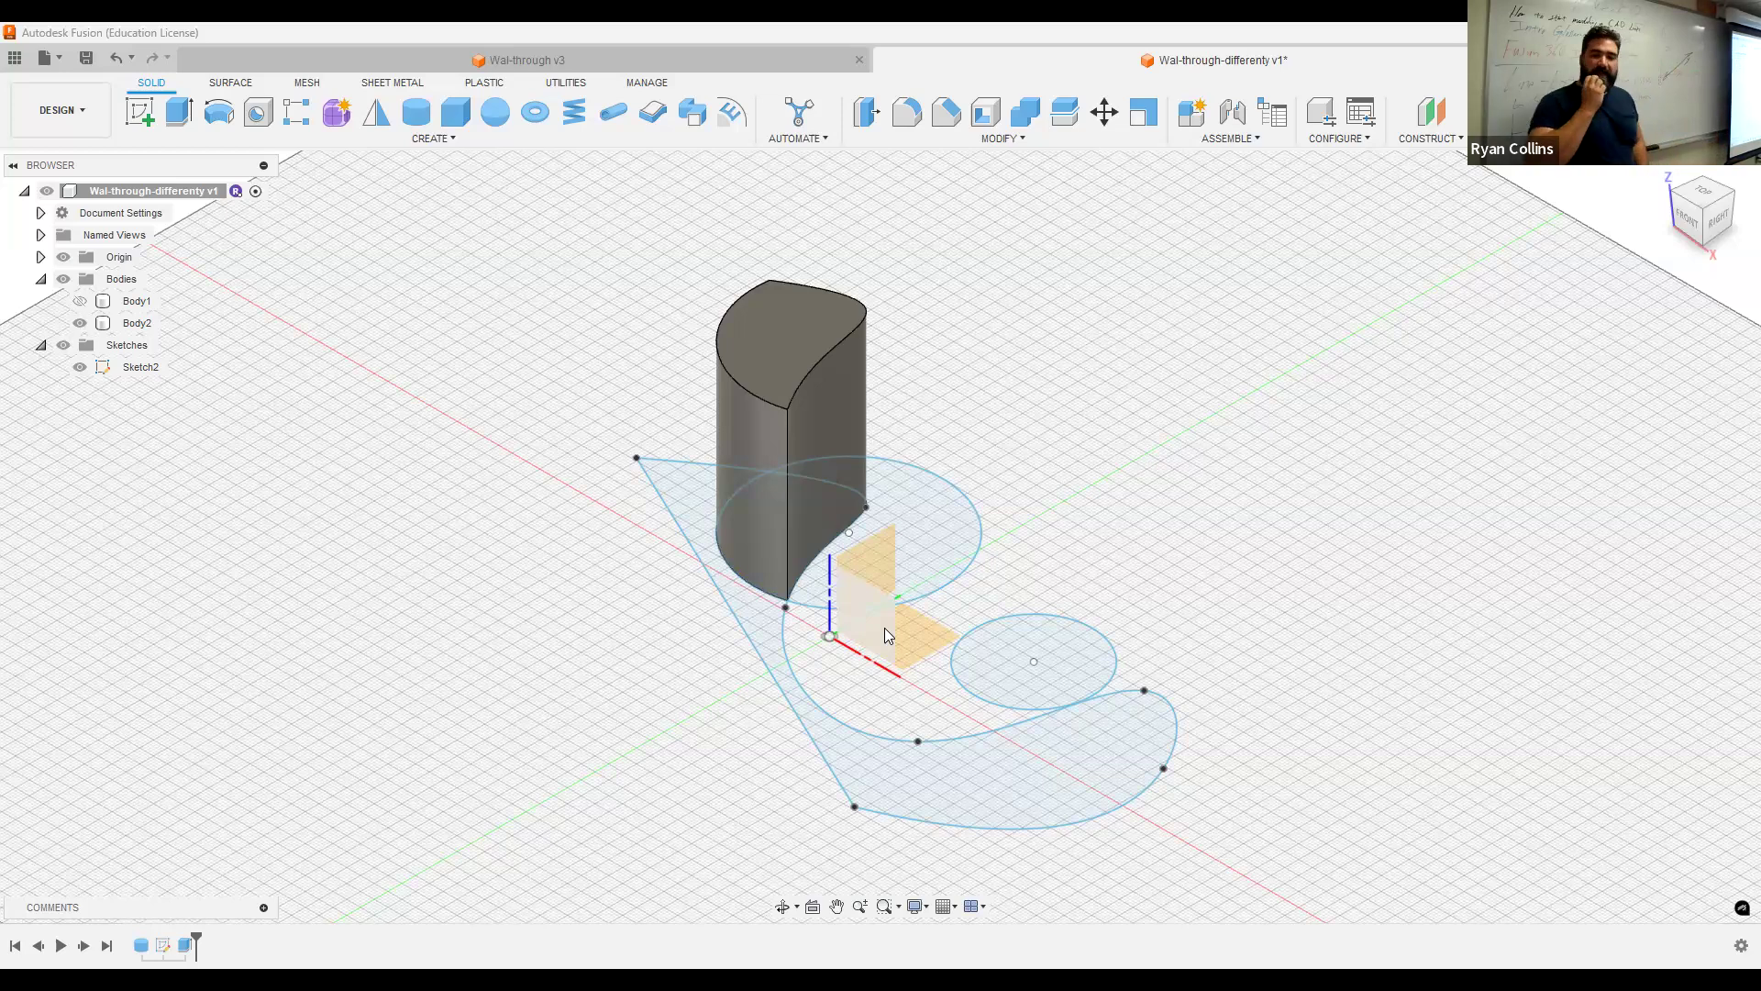
Rename the hidden cylindrical body as Cylinder and the extruded body as Squiggle.
right_click(129, 307)
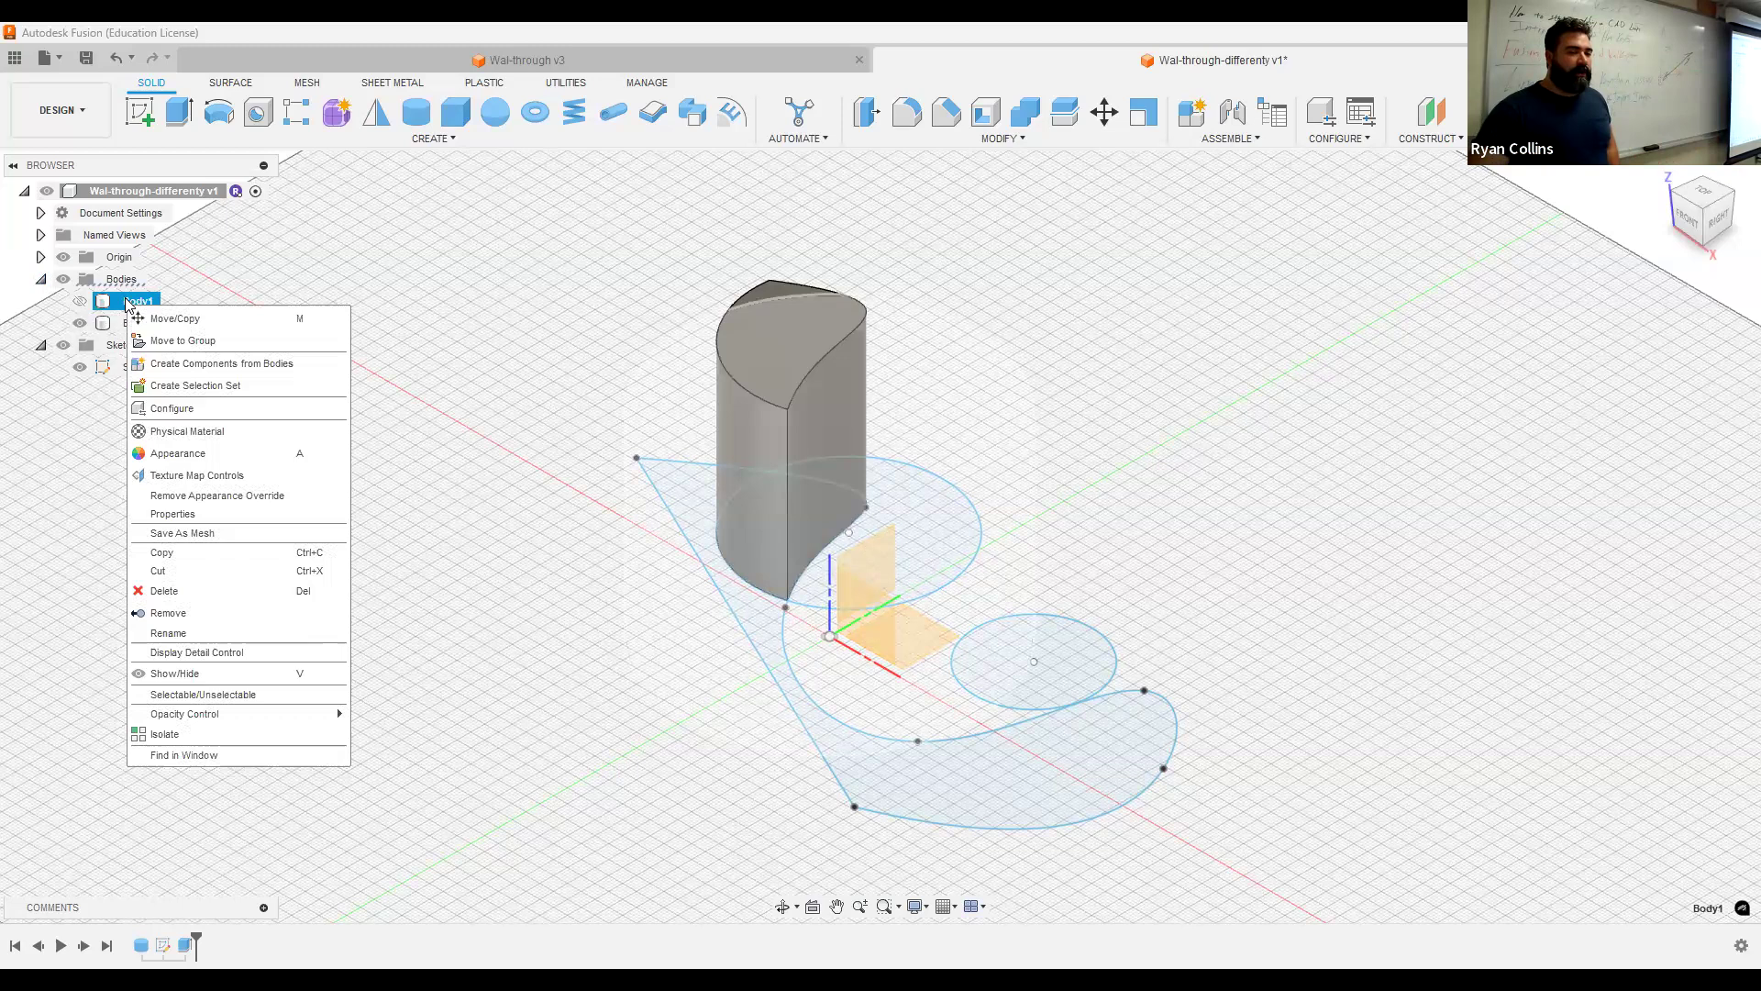
left_click(338, 707)
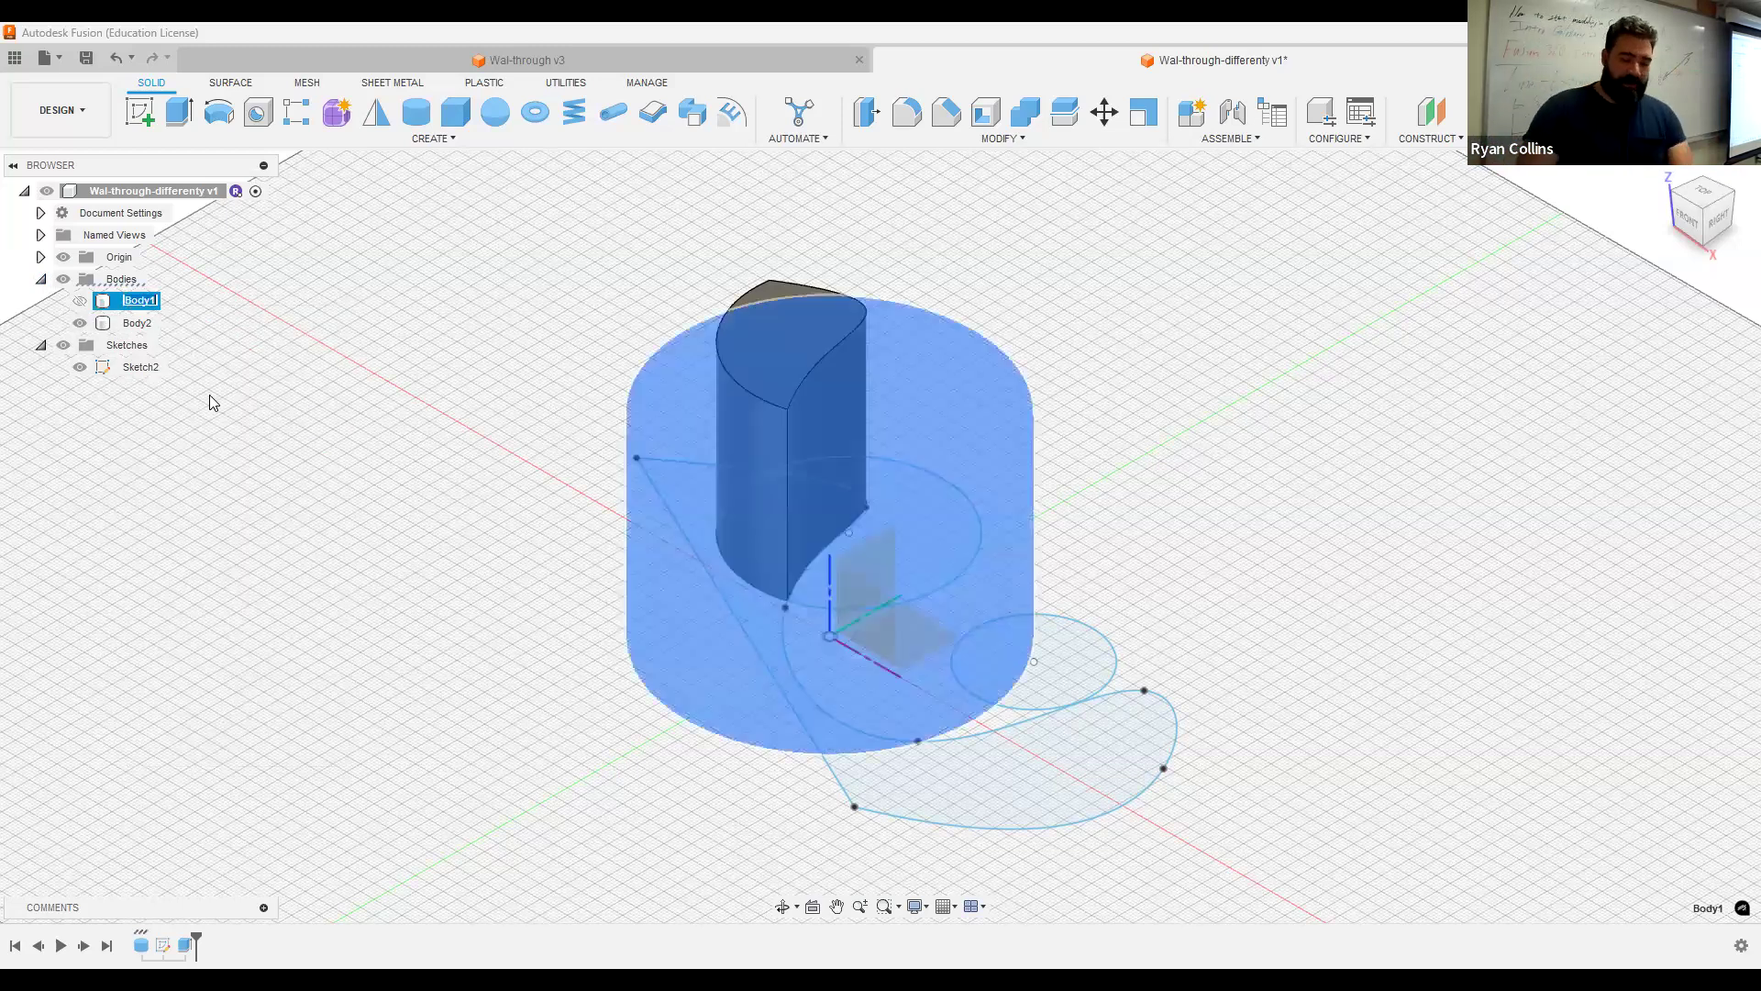
type("Cylin")
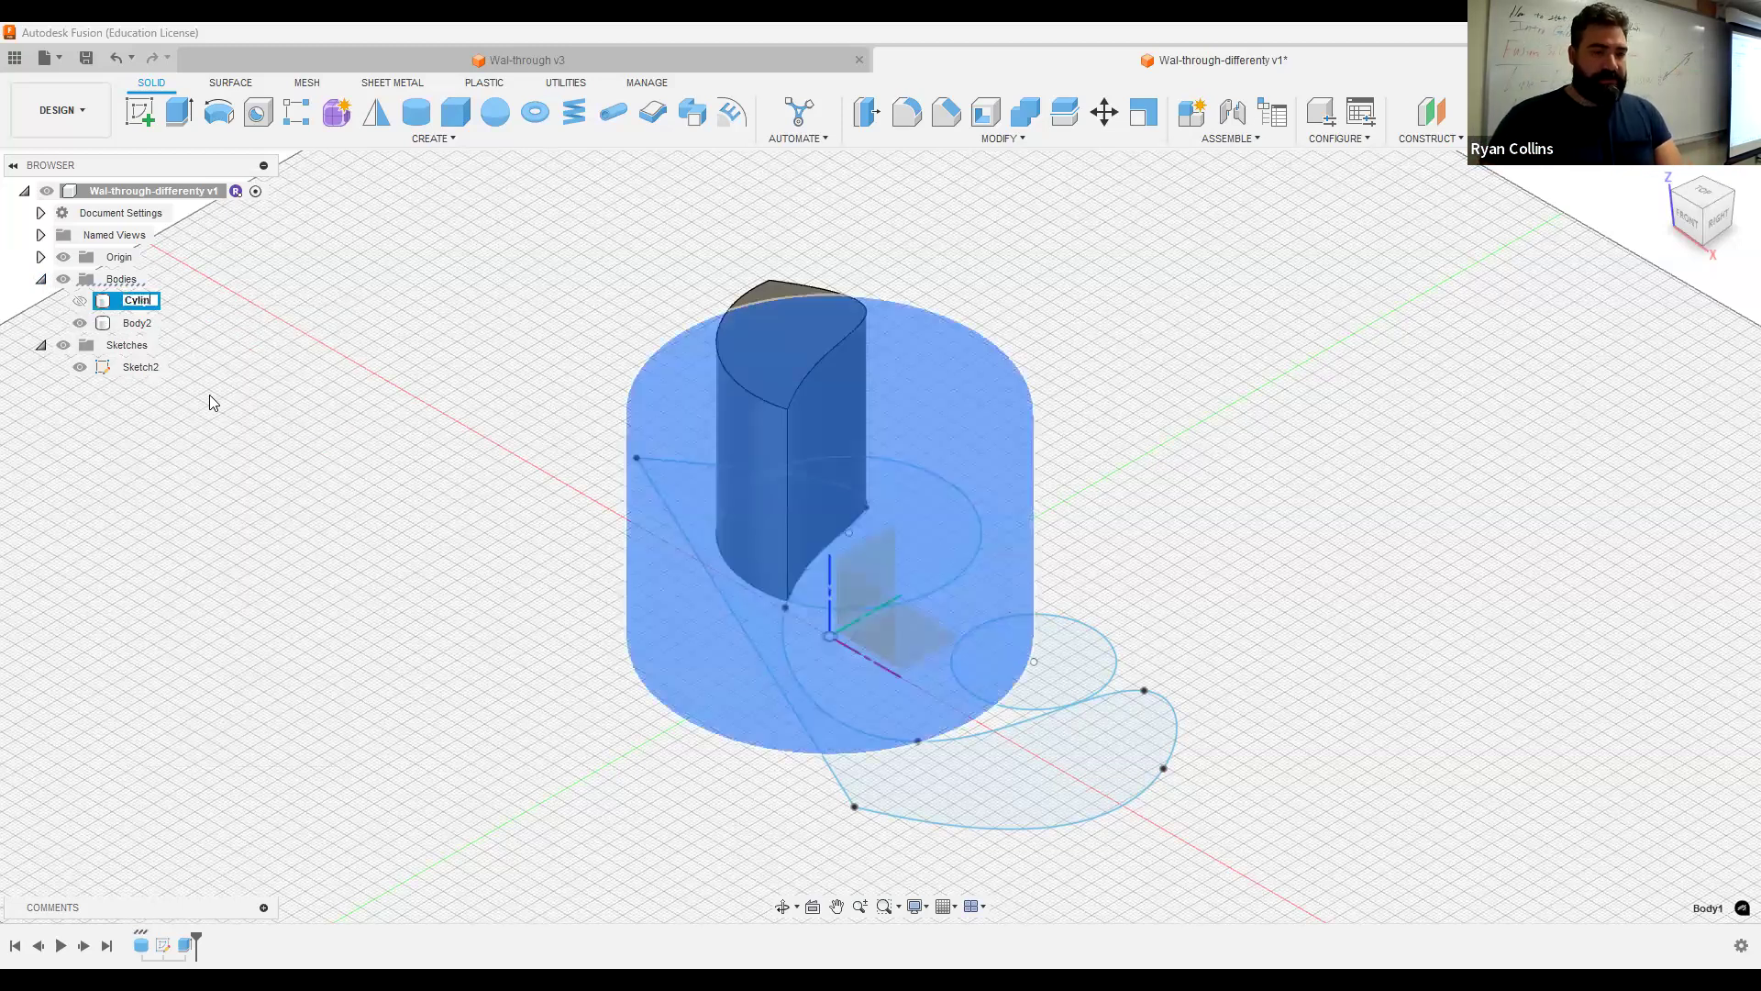
type("der")
left_click(138, 323)
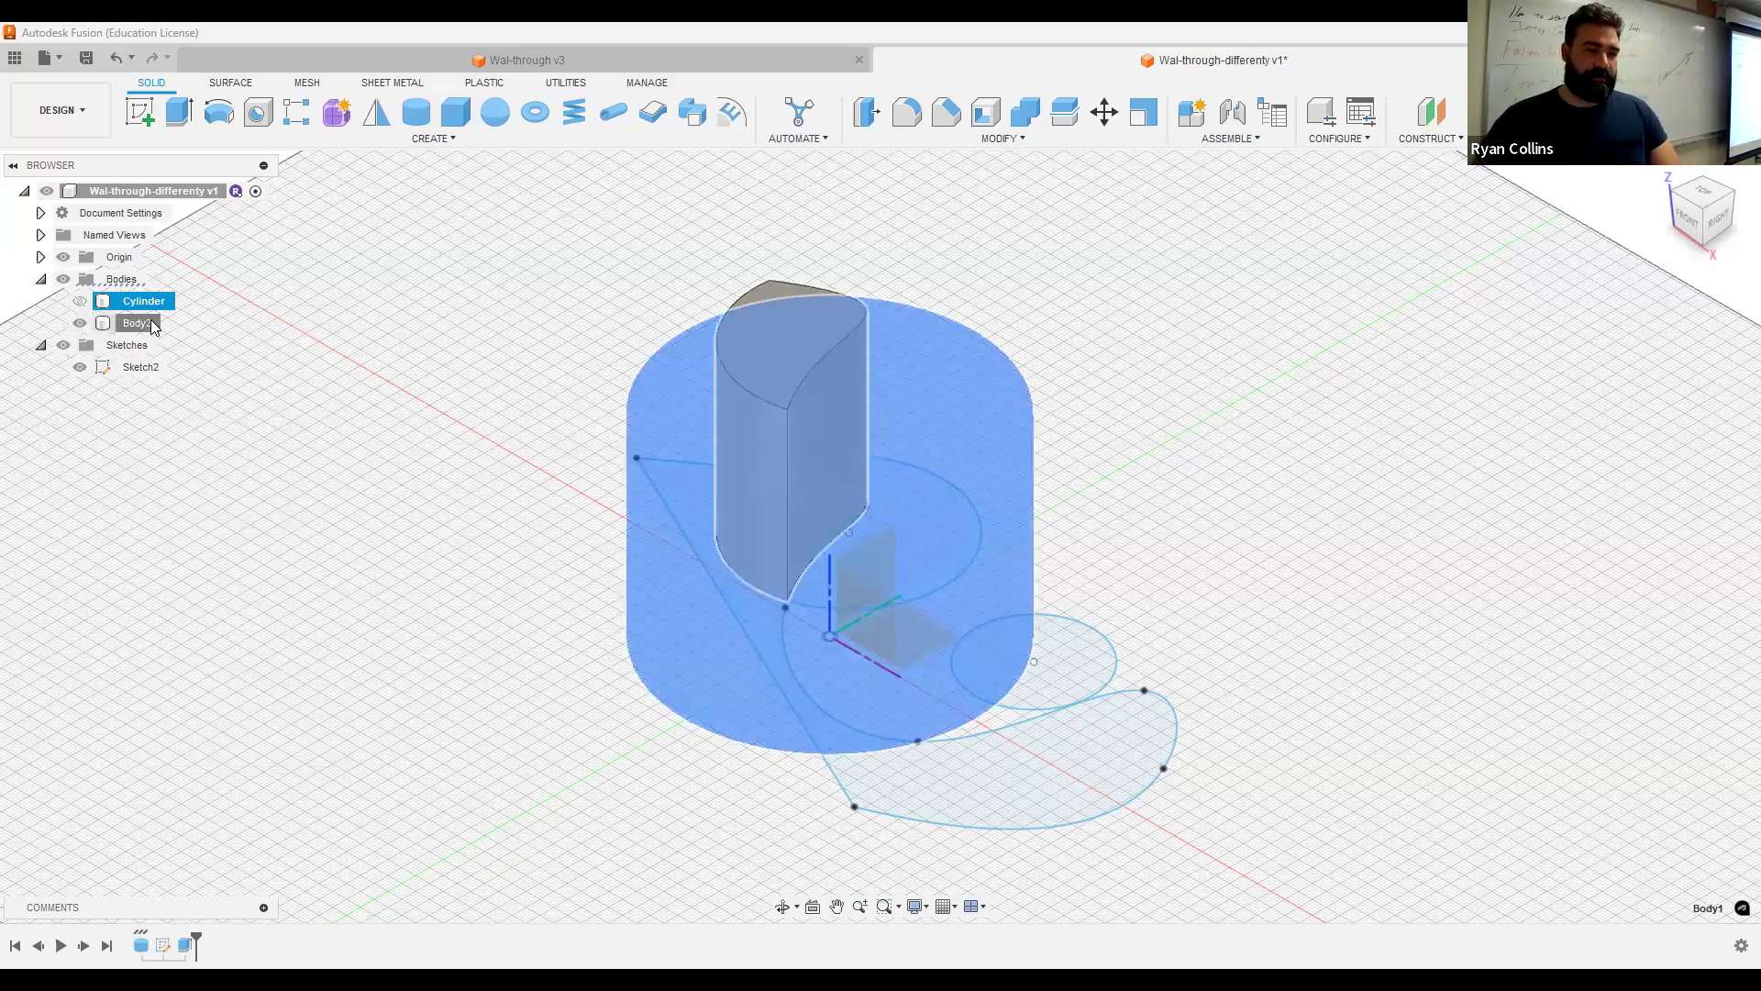
type("S")
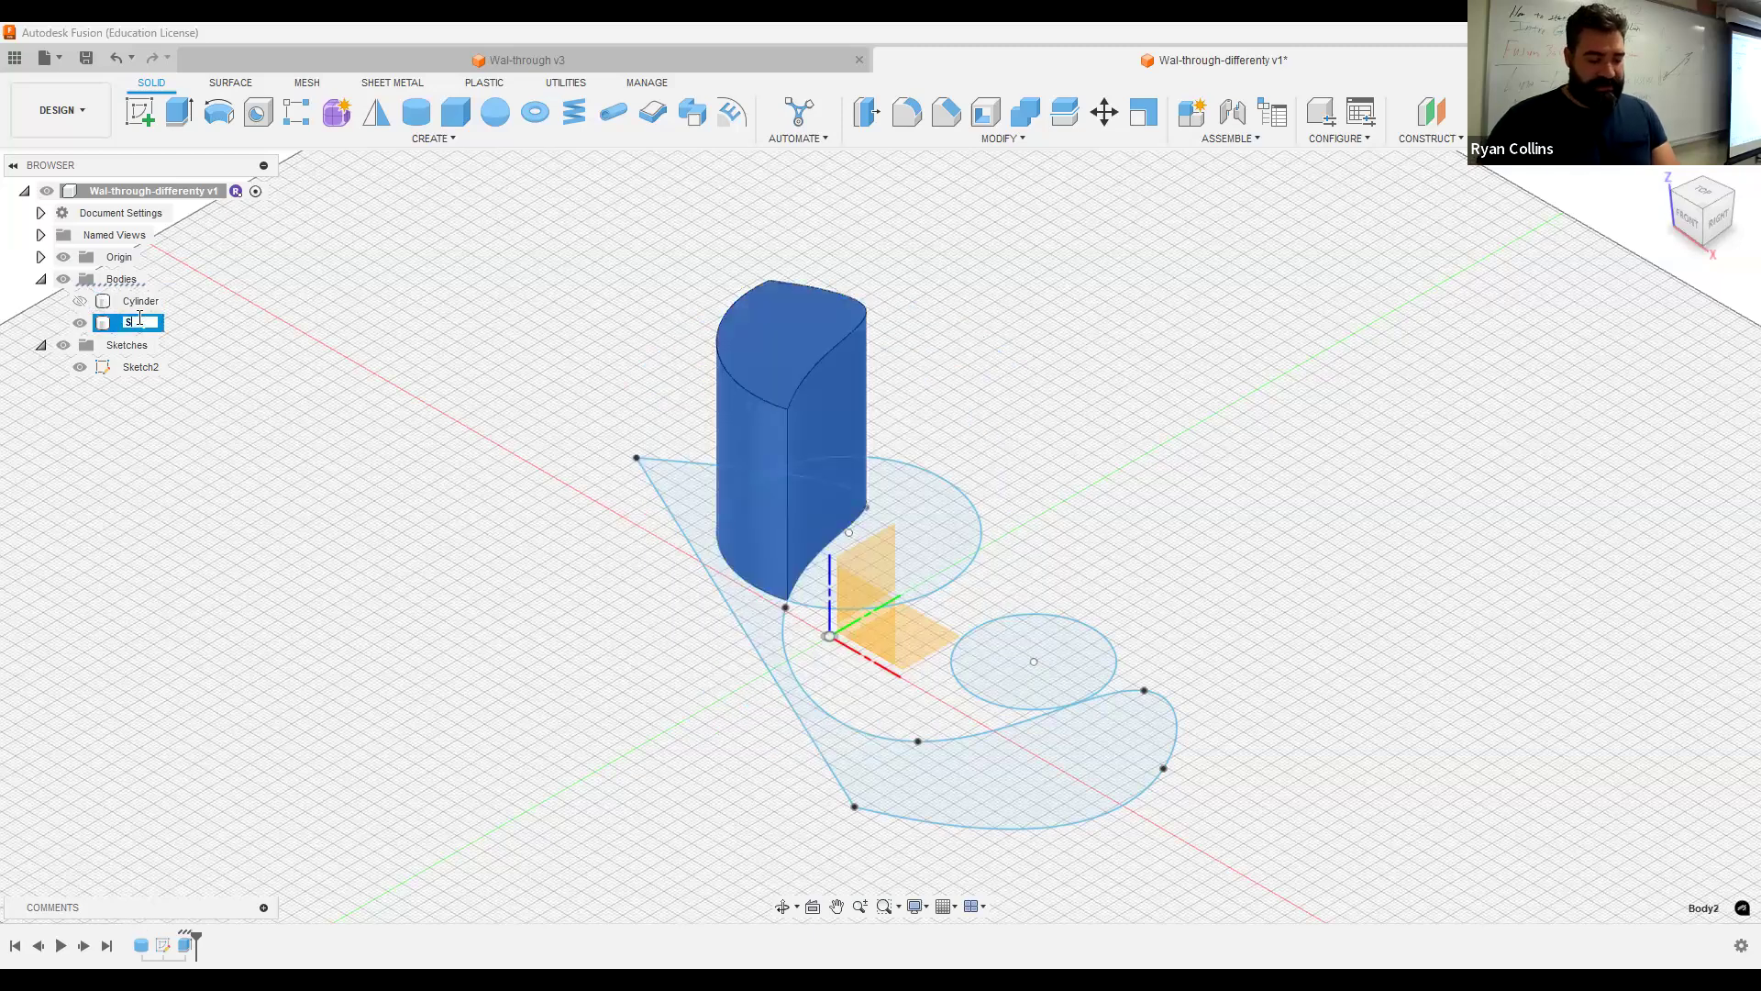
type("olidgle")
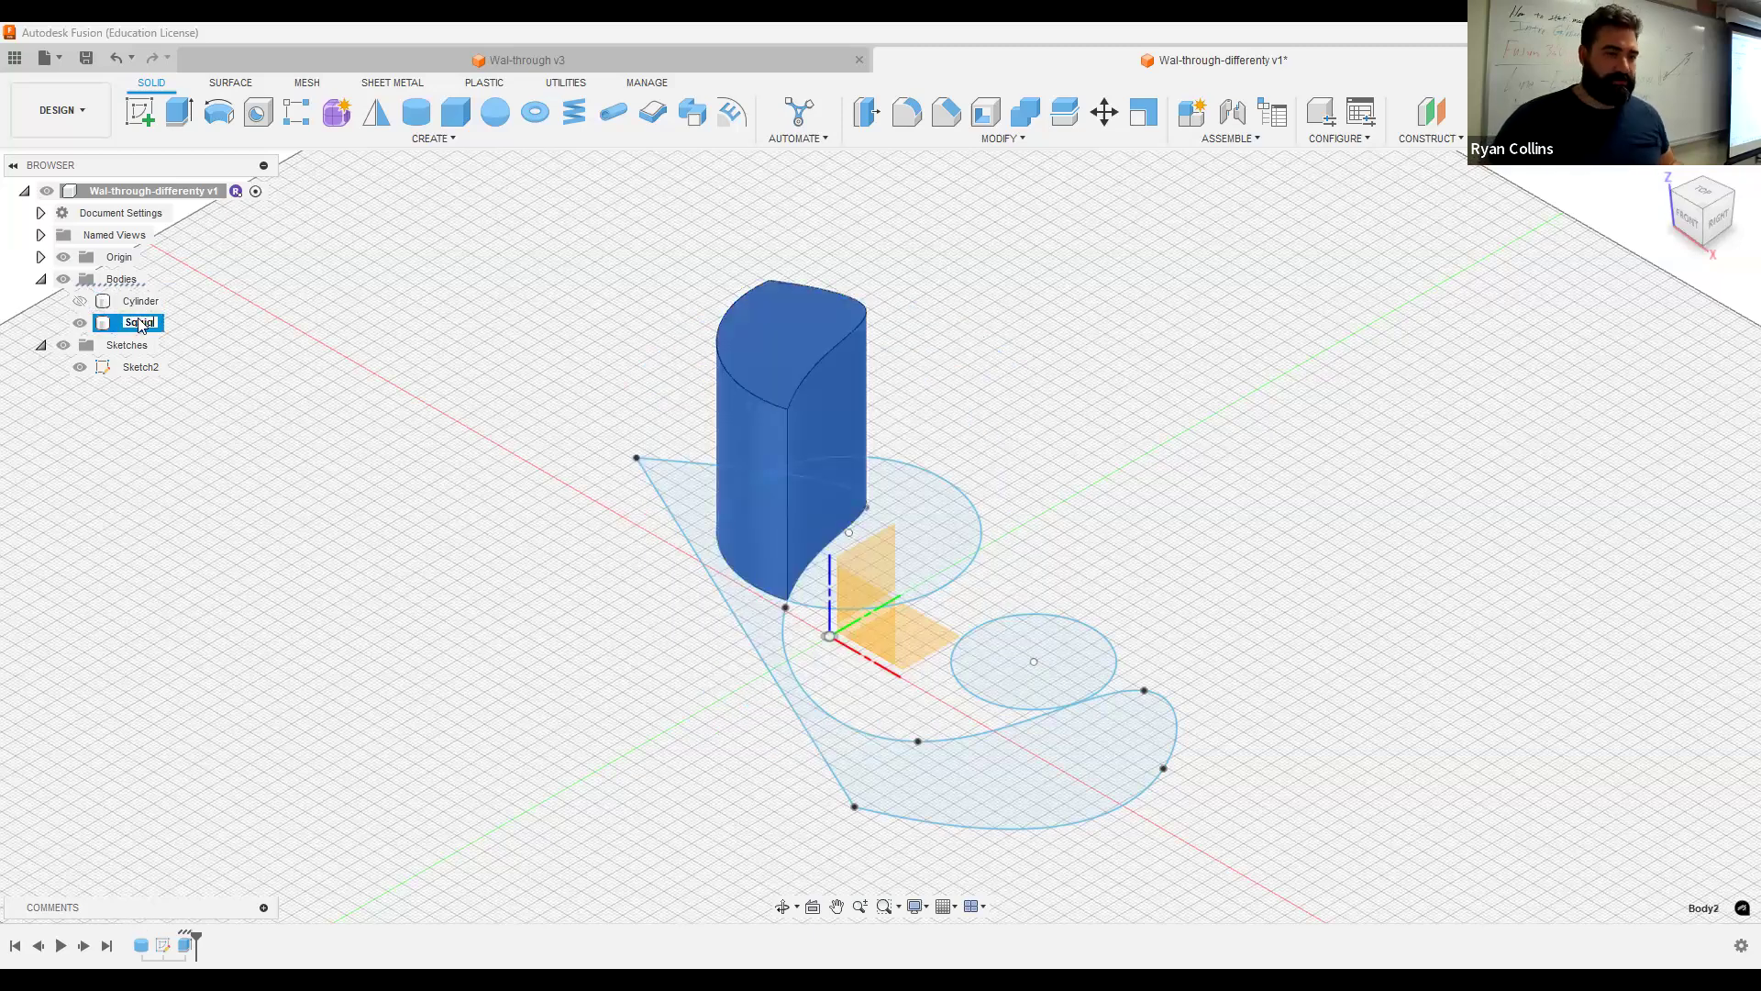
key("Return")
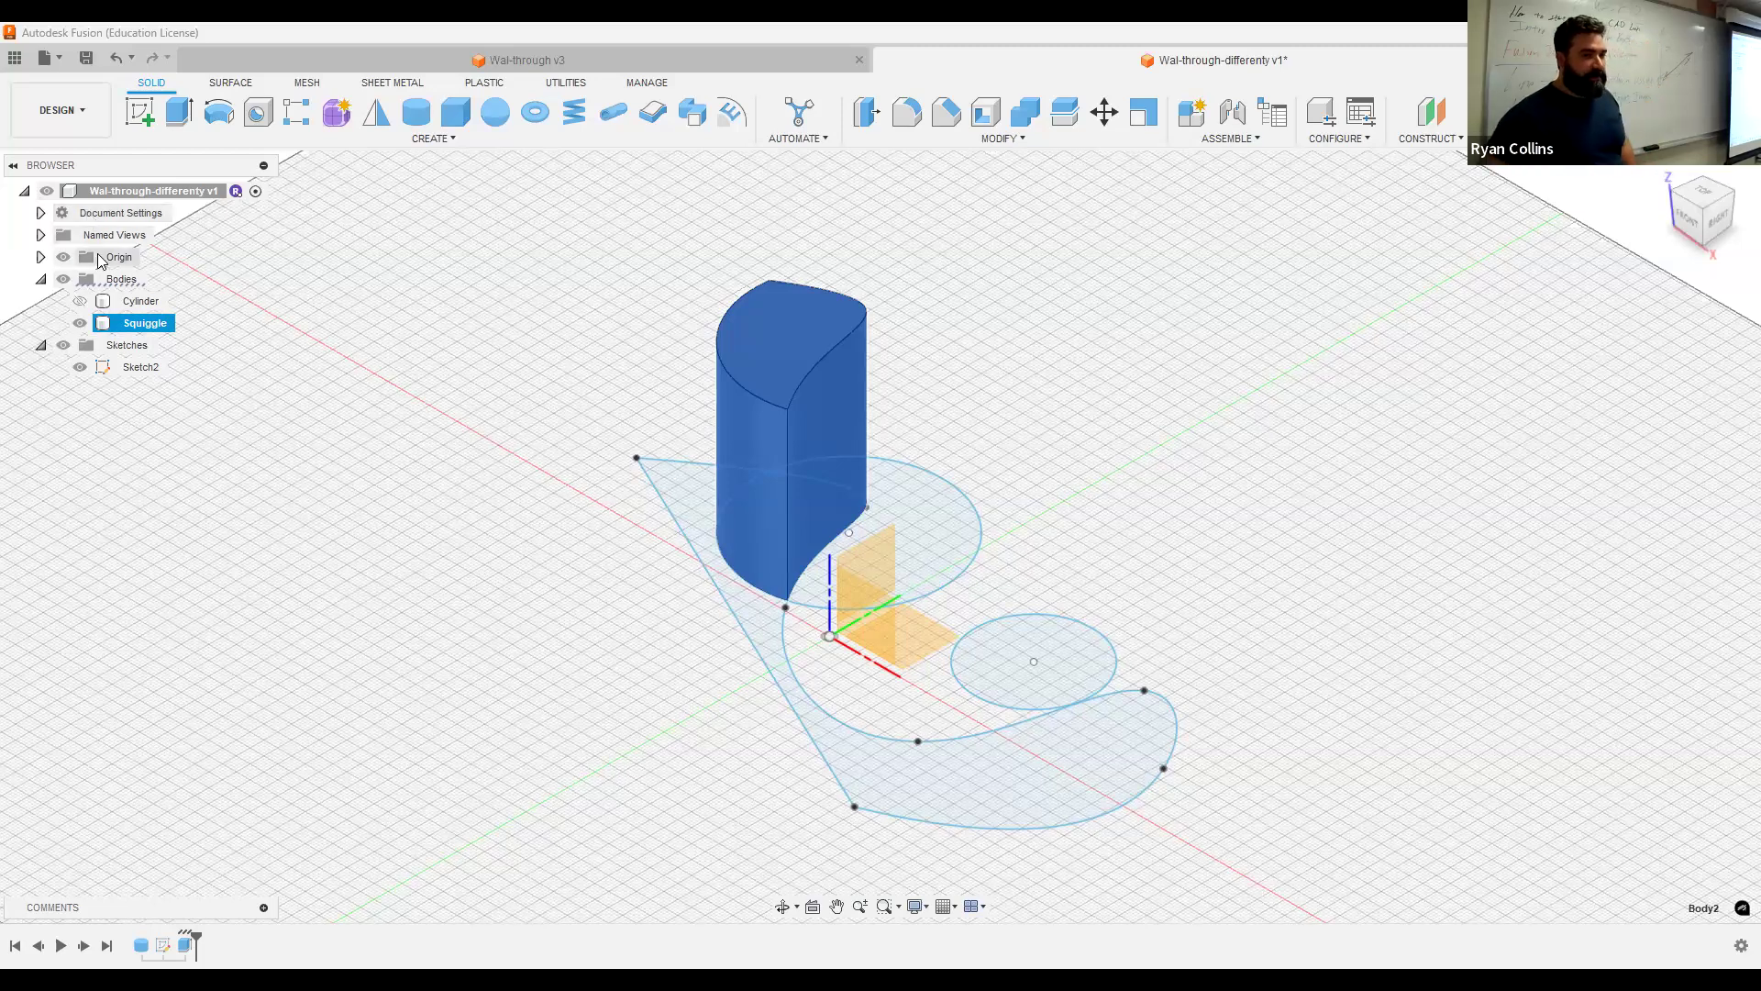
left_click(205, 745)
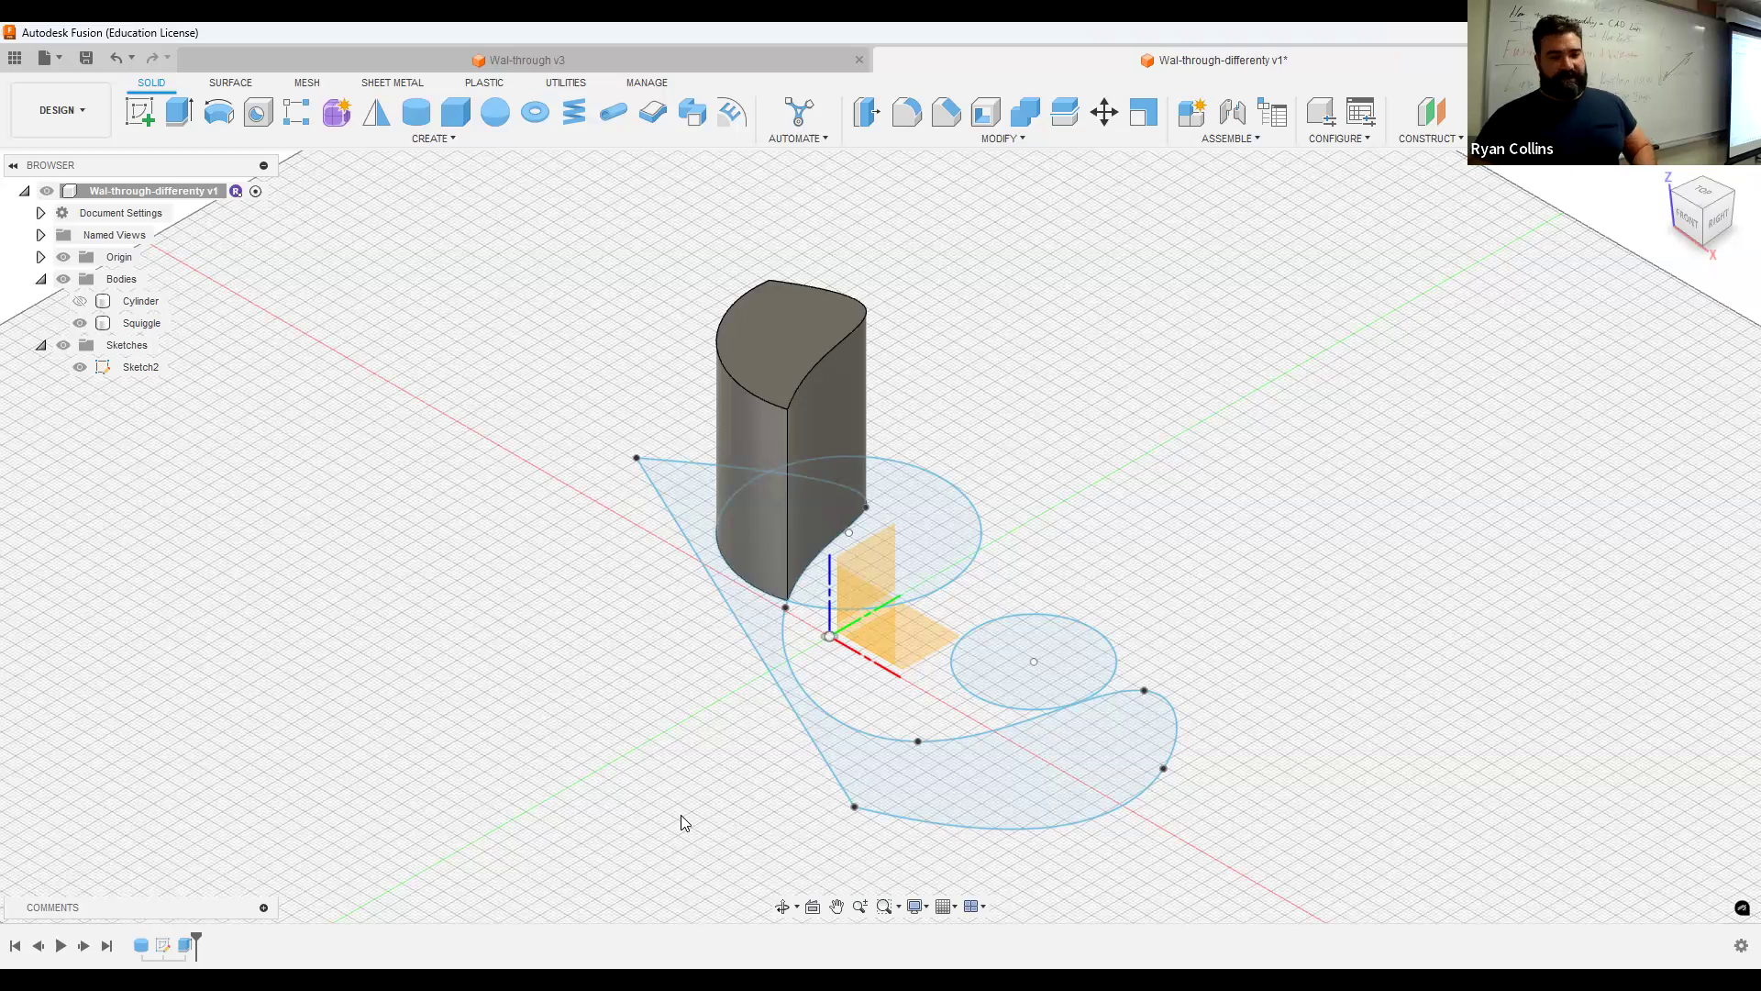
Orbit around the model to its back side and align the view square to the large circle's sketch profile with Look At.
left_click(781, 911)
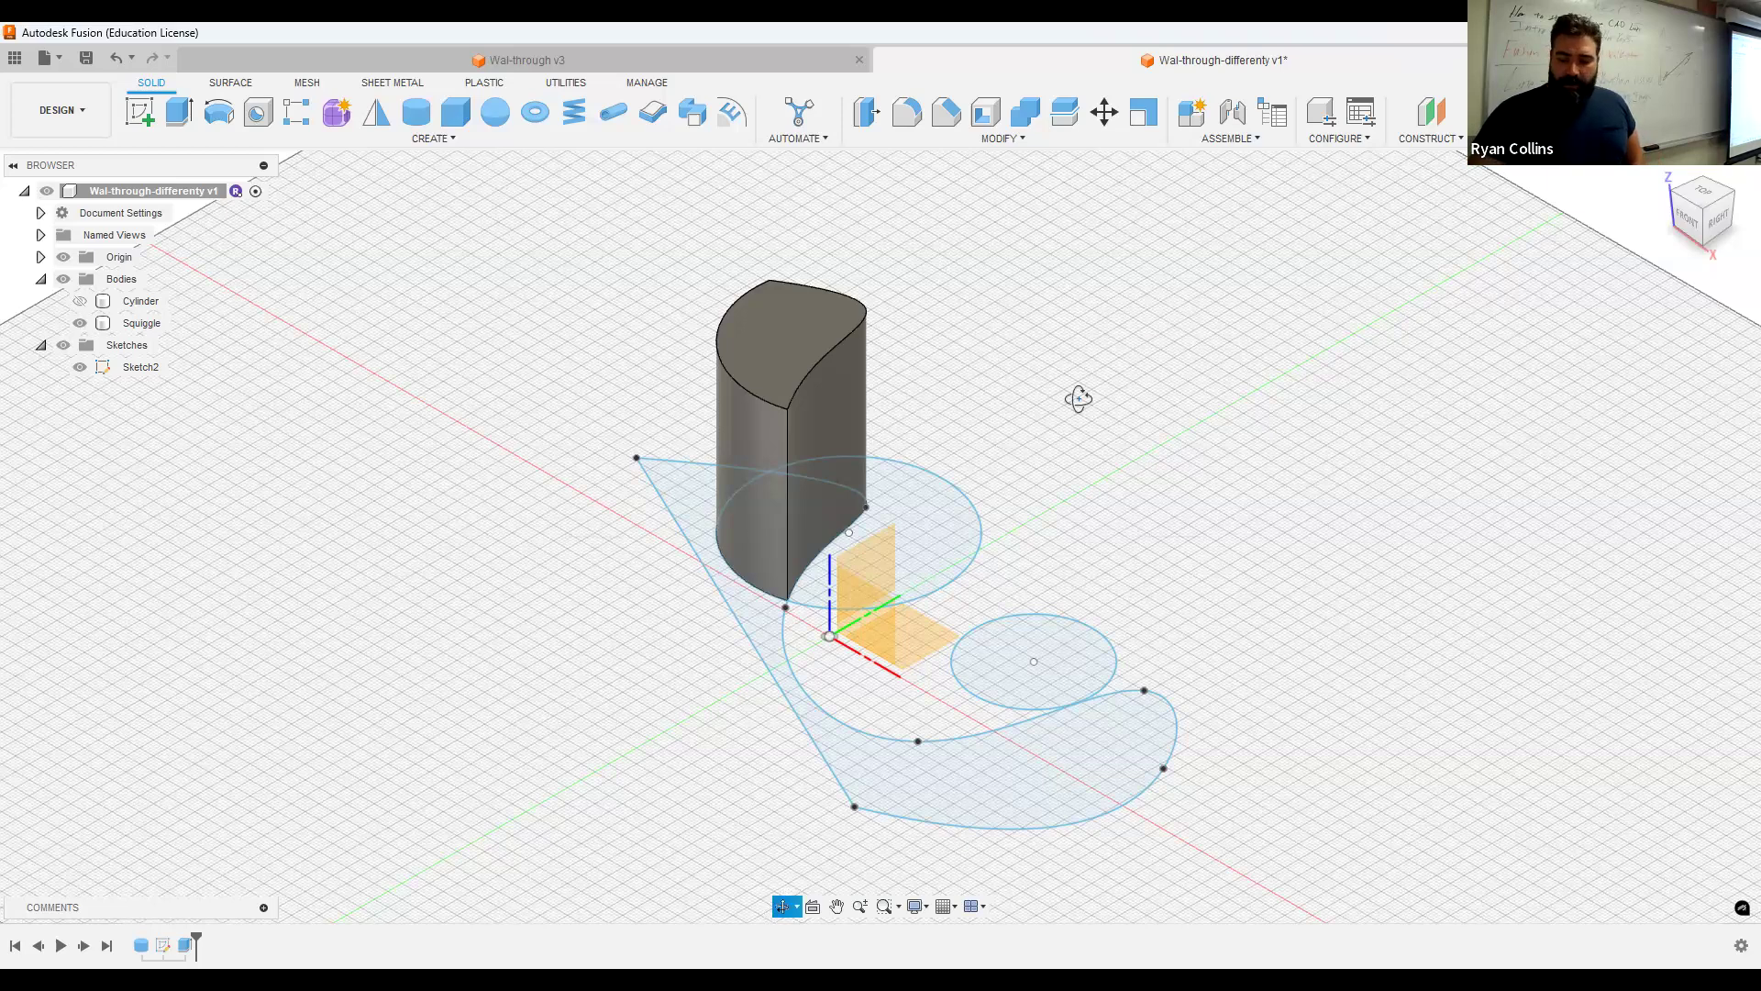
left_click_drag(895, 348, 1064, 448)
key("Escape")
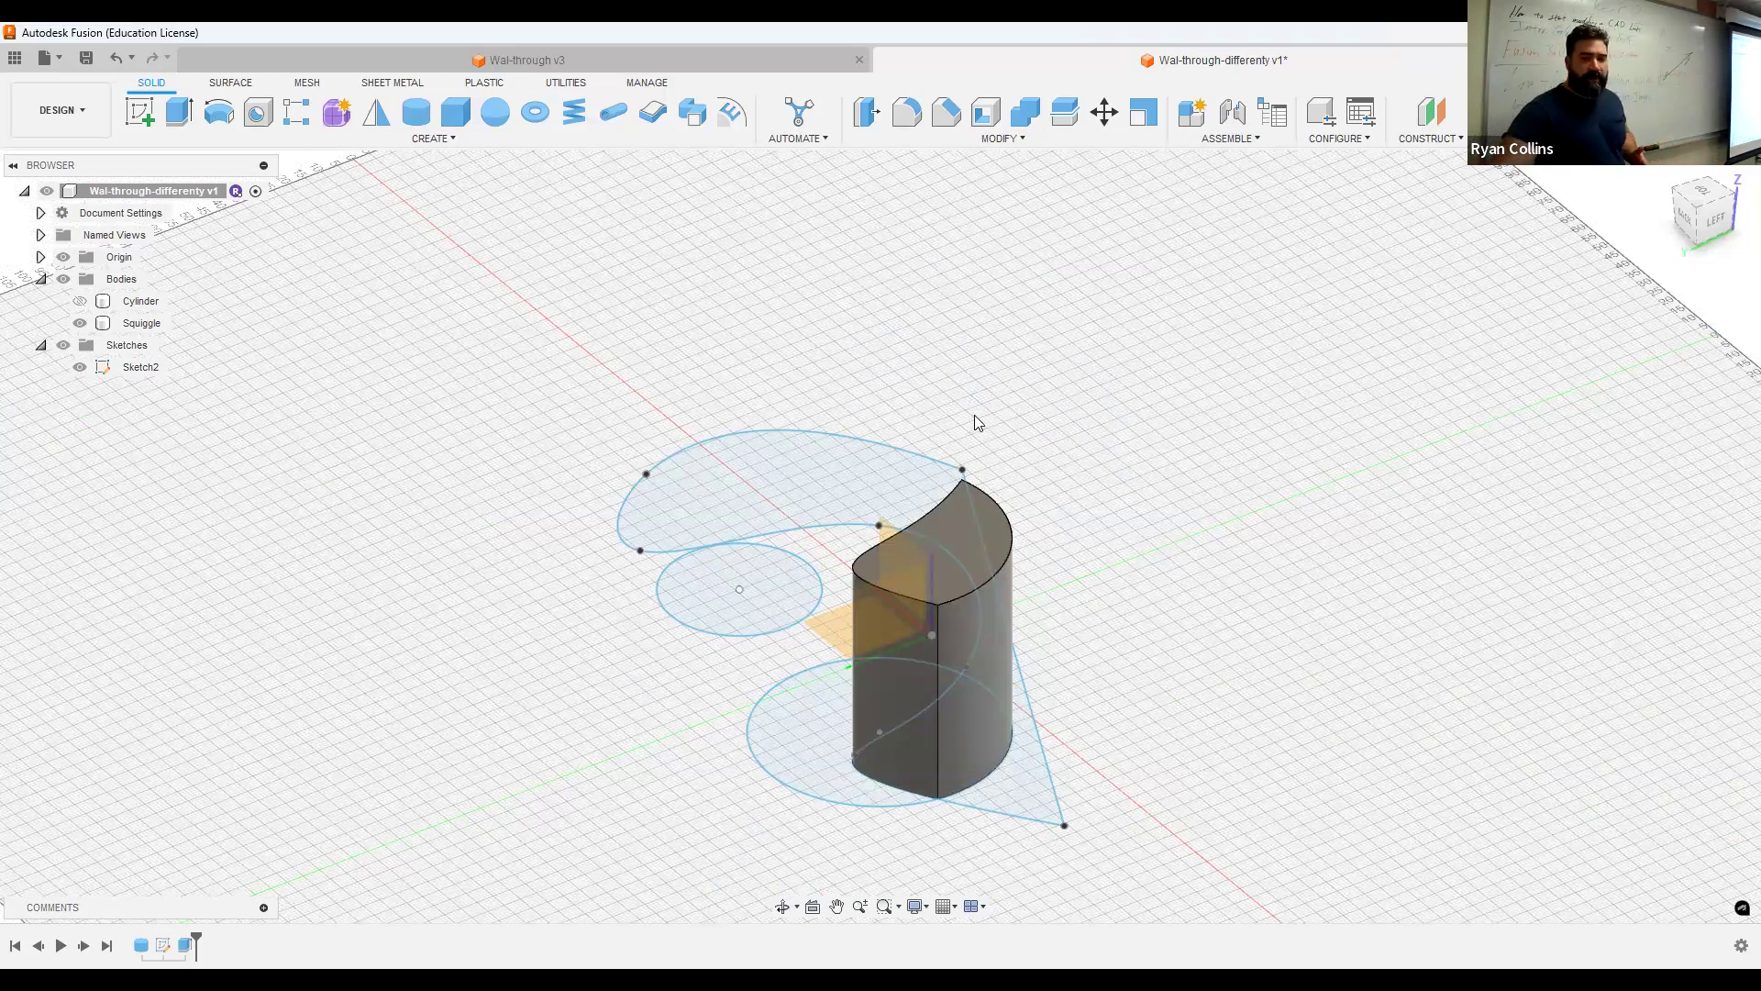
mouse_move(975, 415)
middle_mouse_down()
mouse_move(1014, 405)
mouse_move(997, 334)
mouse_move(935, 381)
mouse_move(944, 361)
mouse_move(1042, 339)
mouse_move(1003, 385)
mouse_move(921, 388)
mouse_move(963, 315)
mouse_move(982, 346)
mouse_move(869, 814)
mouse_move(804, 908)
middle_mouse_up()
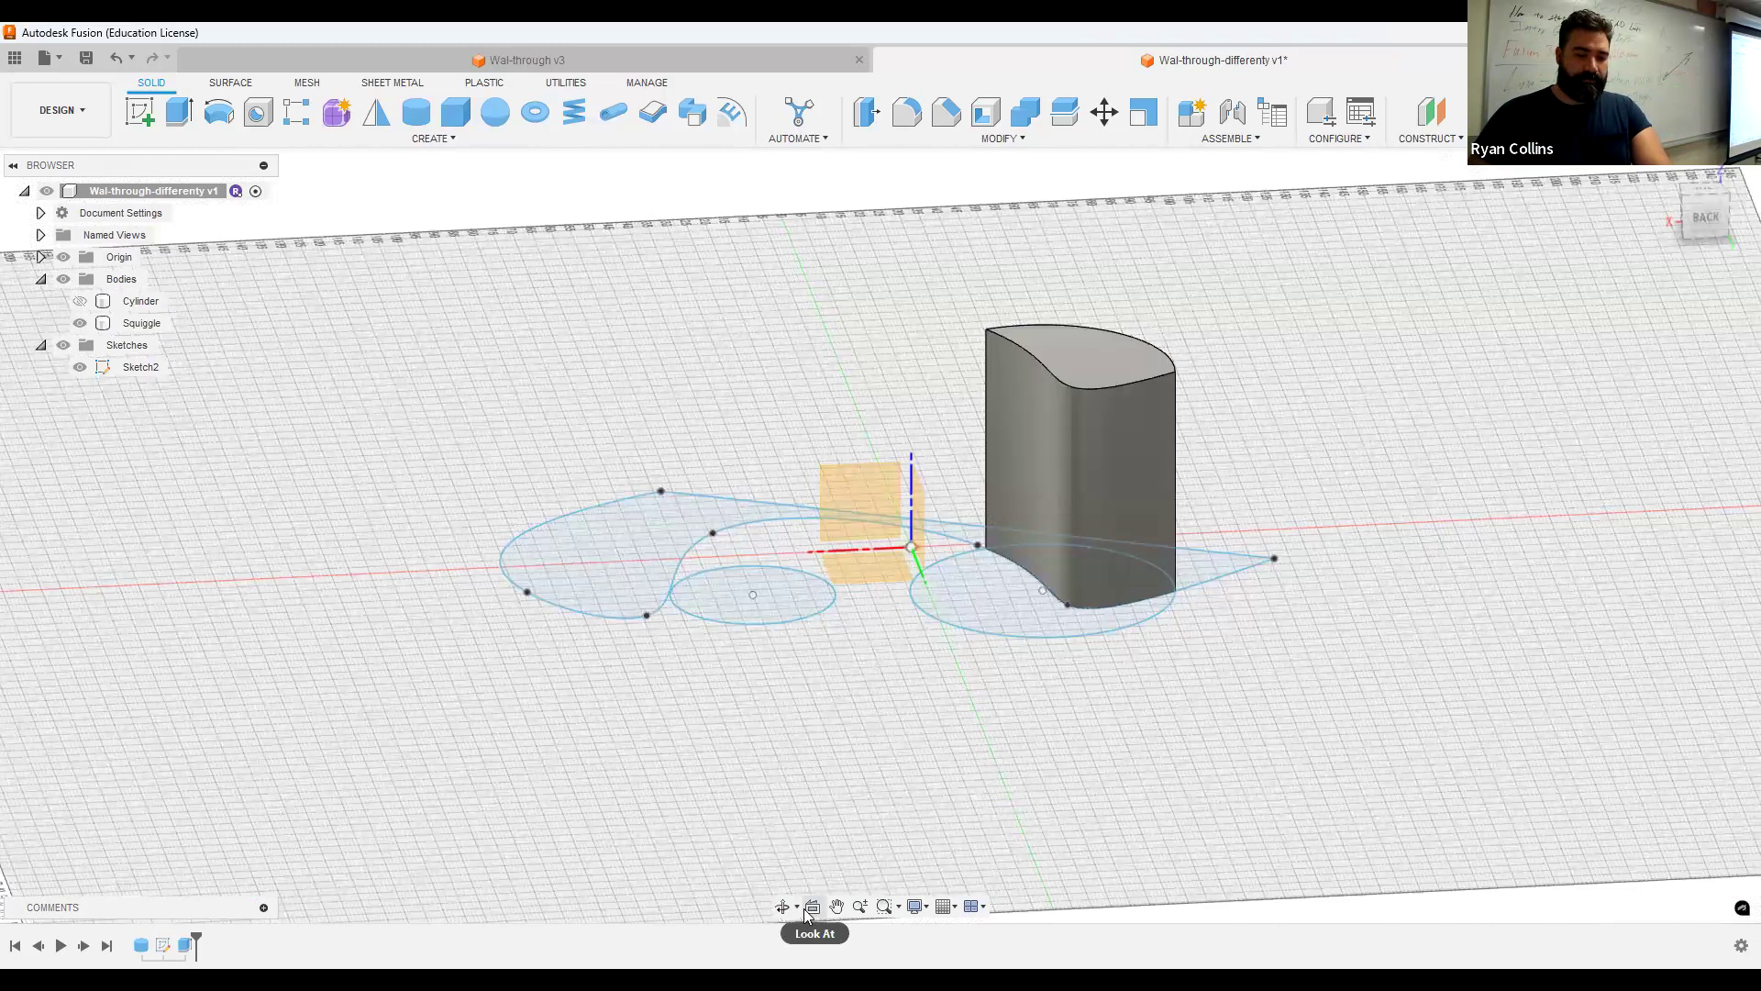
left_click(805, 909)
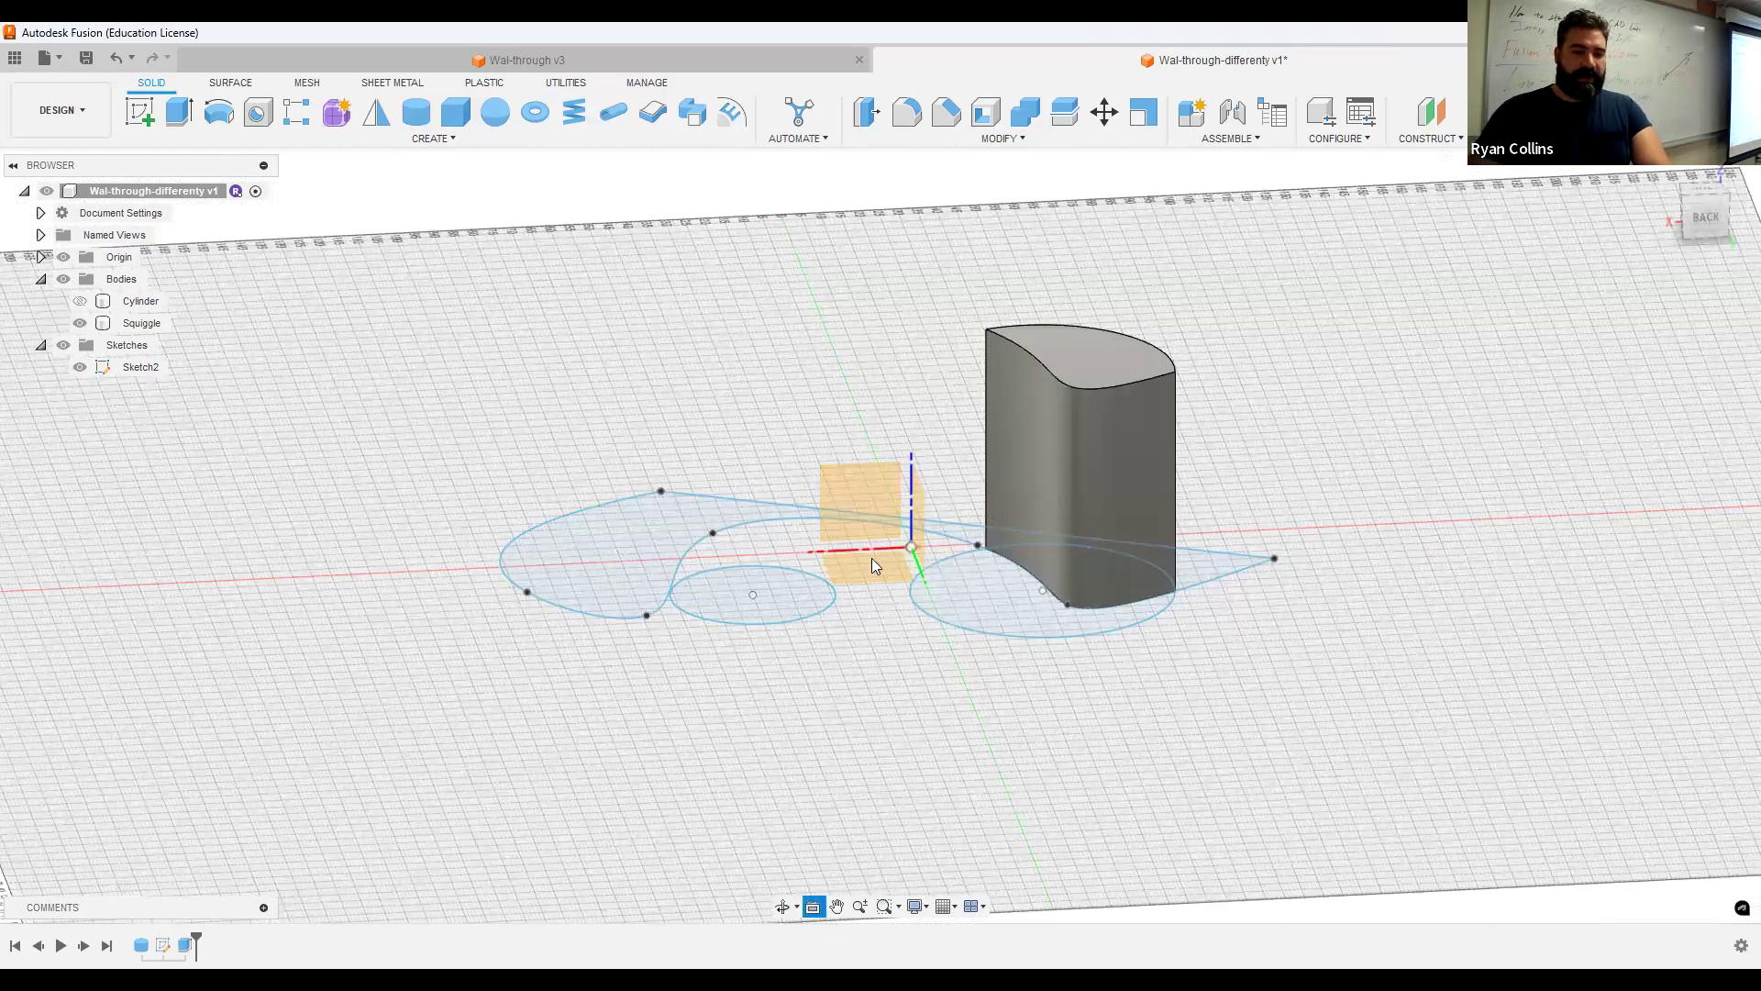
left_click(987, 589)
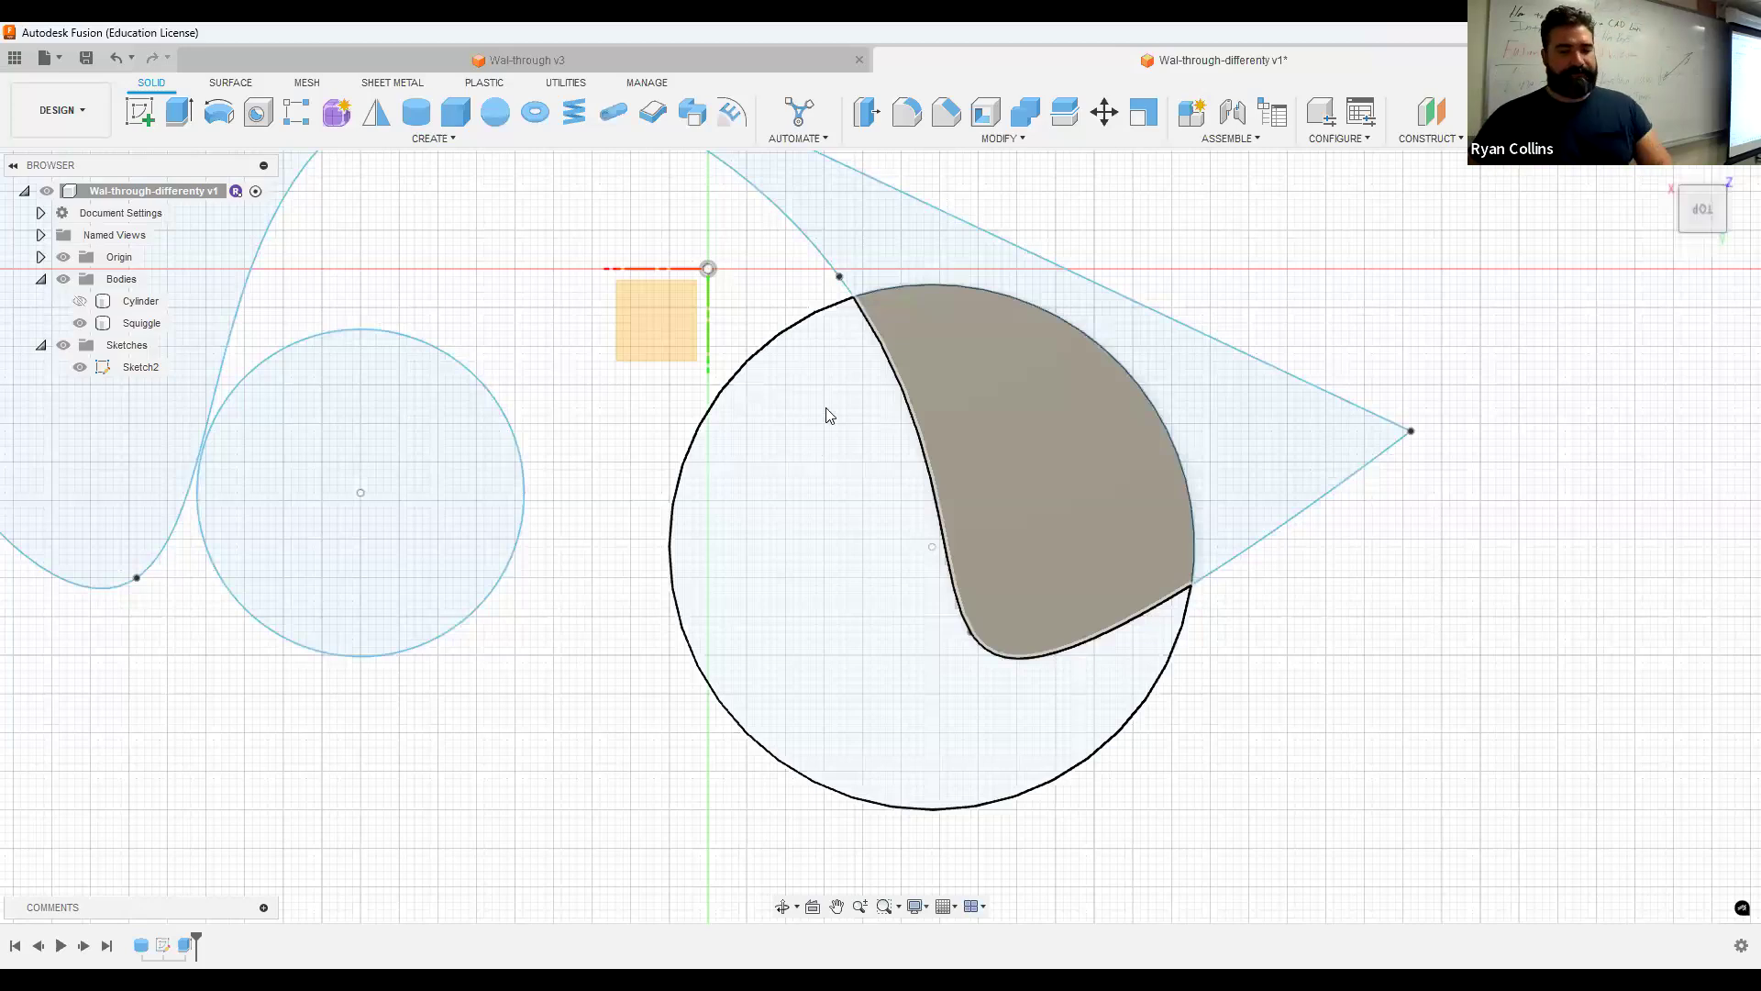
Pan across the sketch profiles and zoom in and out to examine both circles and the spline outline.
left_click(836, 907)
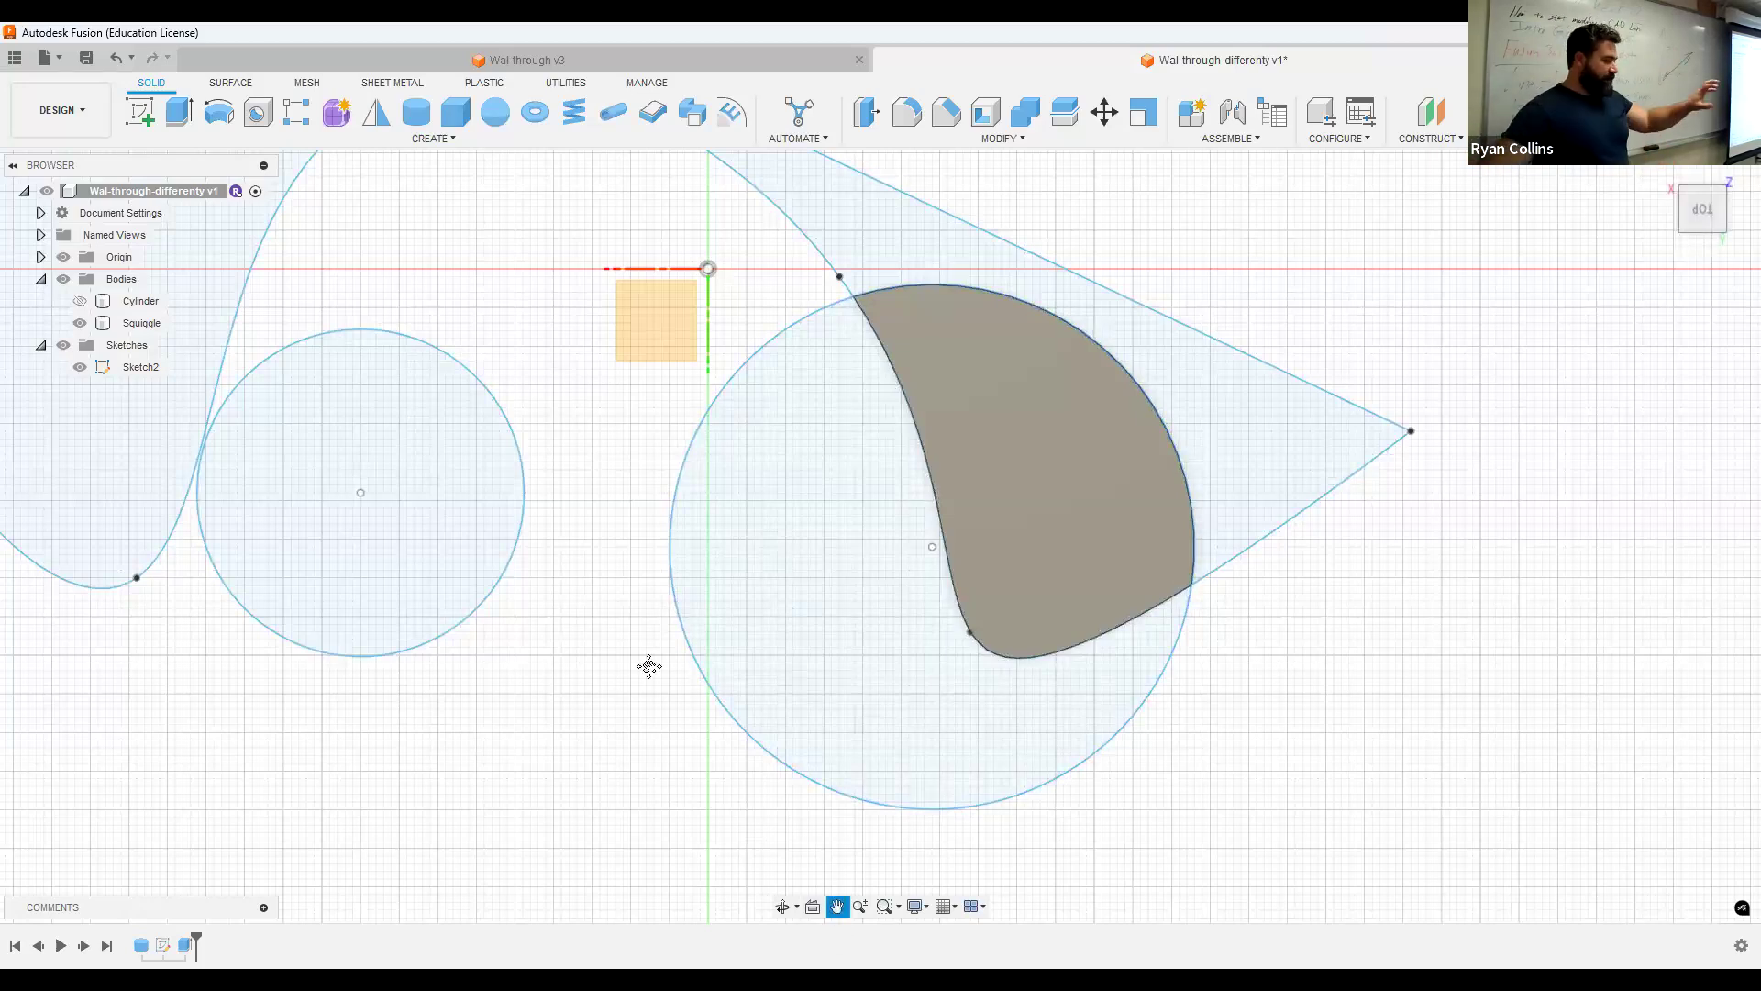
mouse_move(650, 667)
left_mouse_down()
mouse_move(1199, 712)
mouse_move(421, 609)
left_mouse_up()
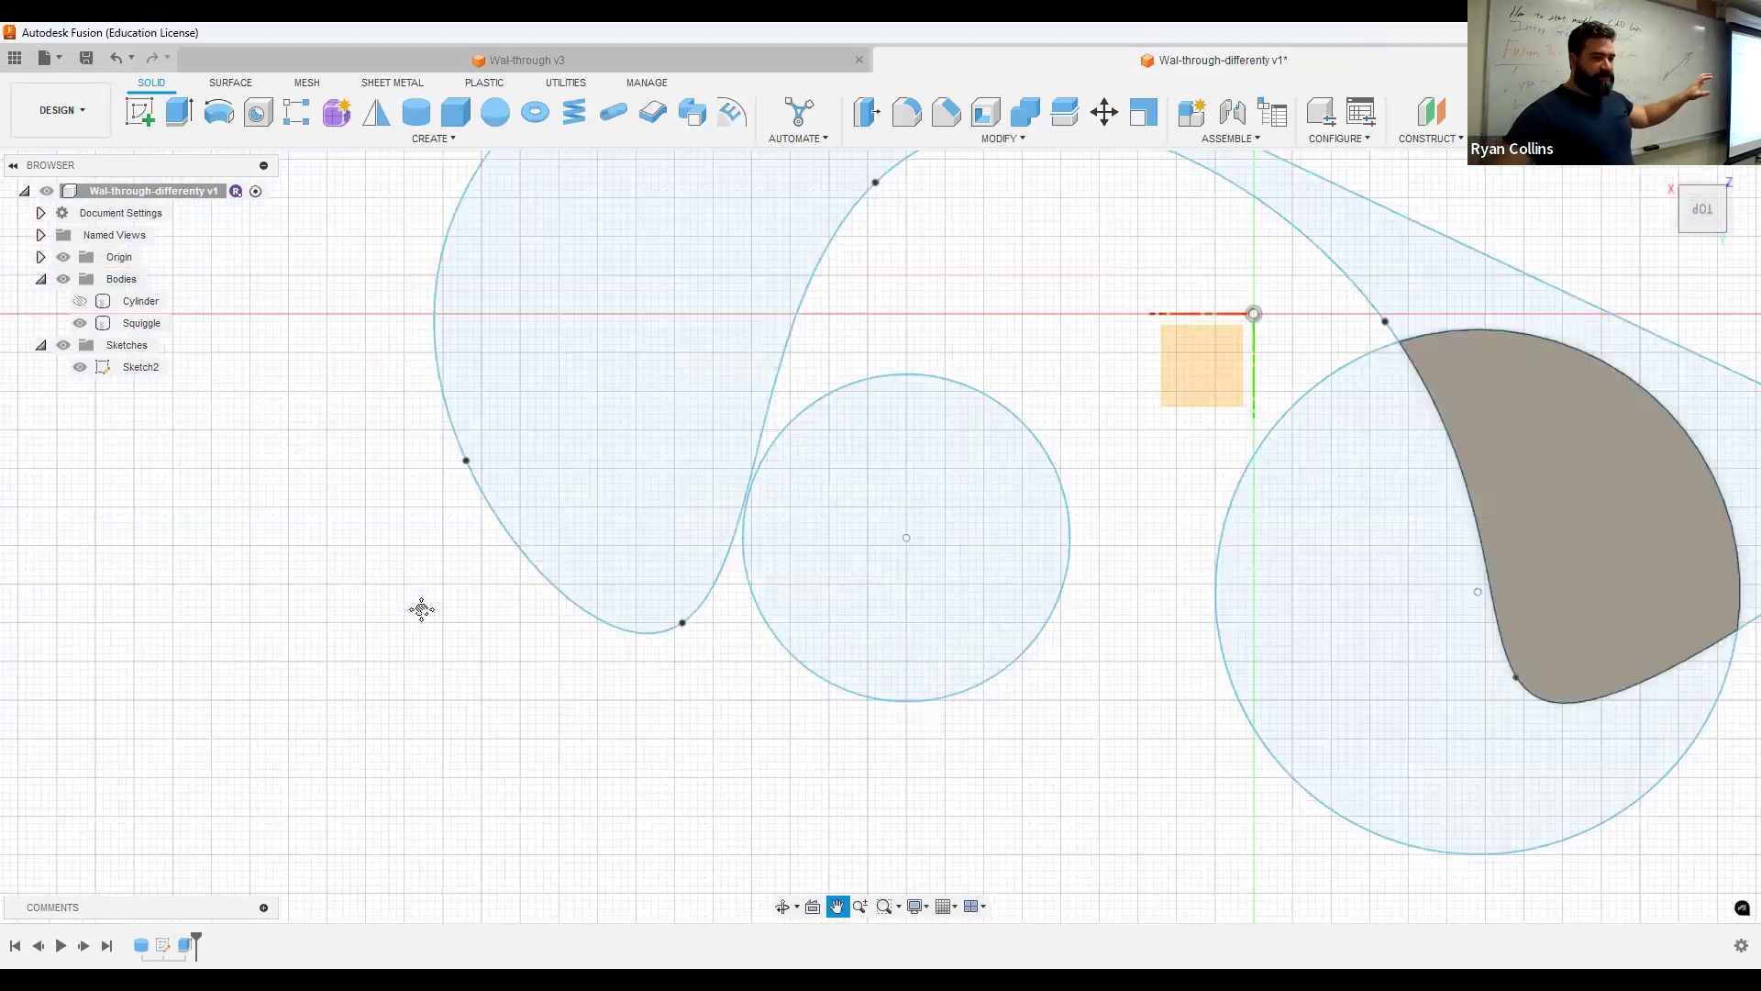
mouse_move(649, 688)
left_mouse_down()
mouse_move(661, 770)
mouse_move(700, 739)
left_mouse_up()
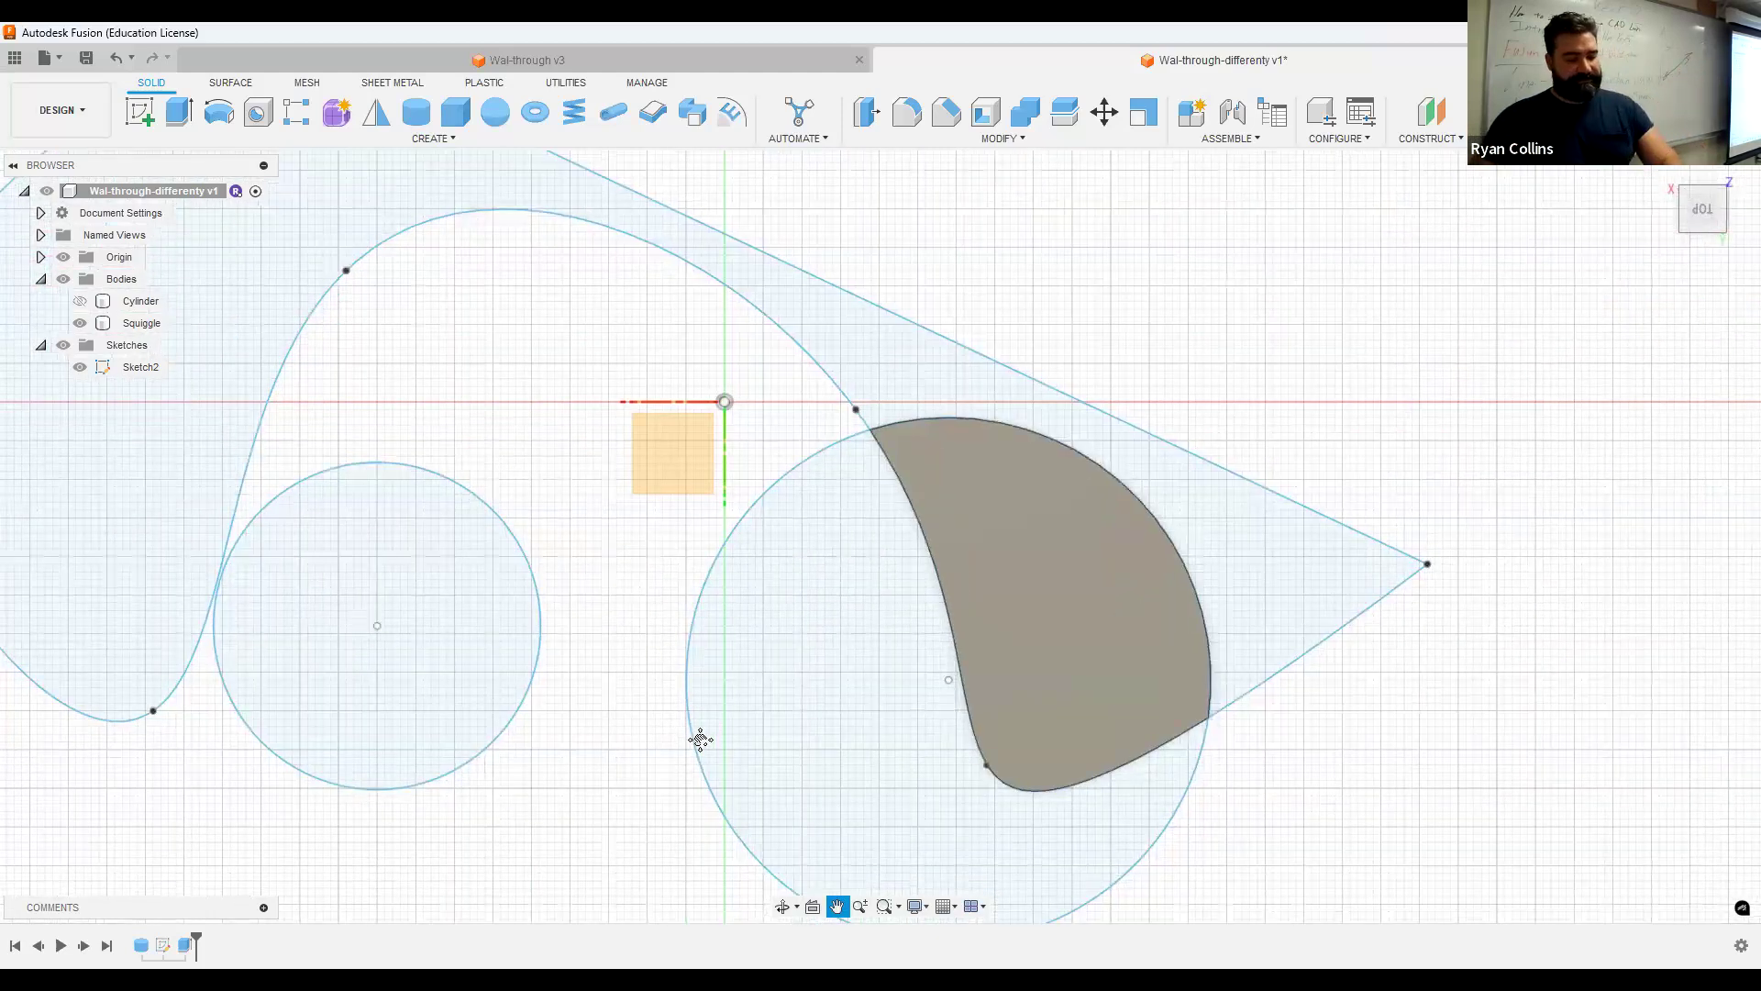
key("Escape")
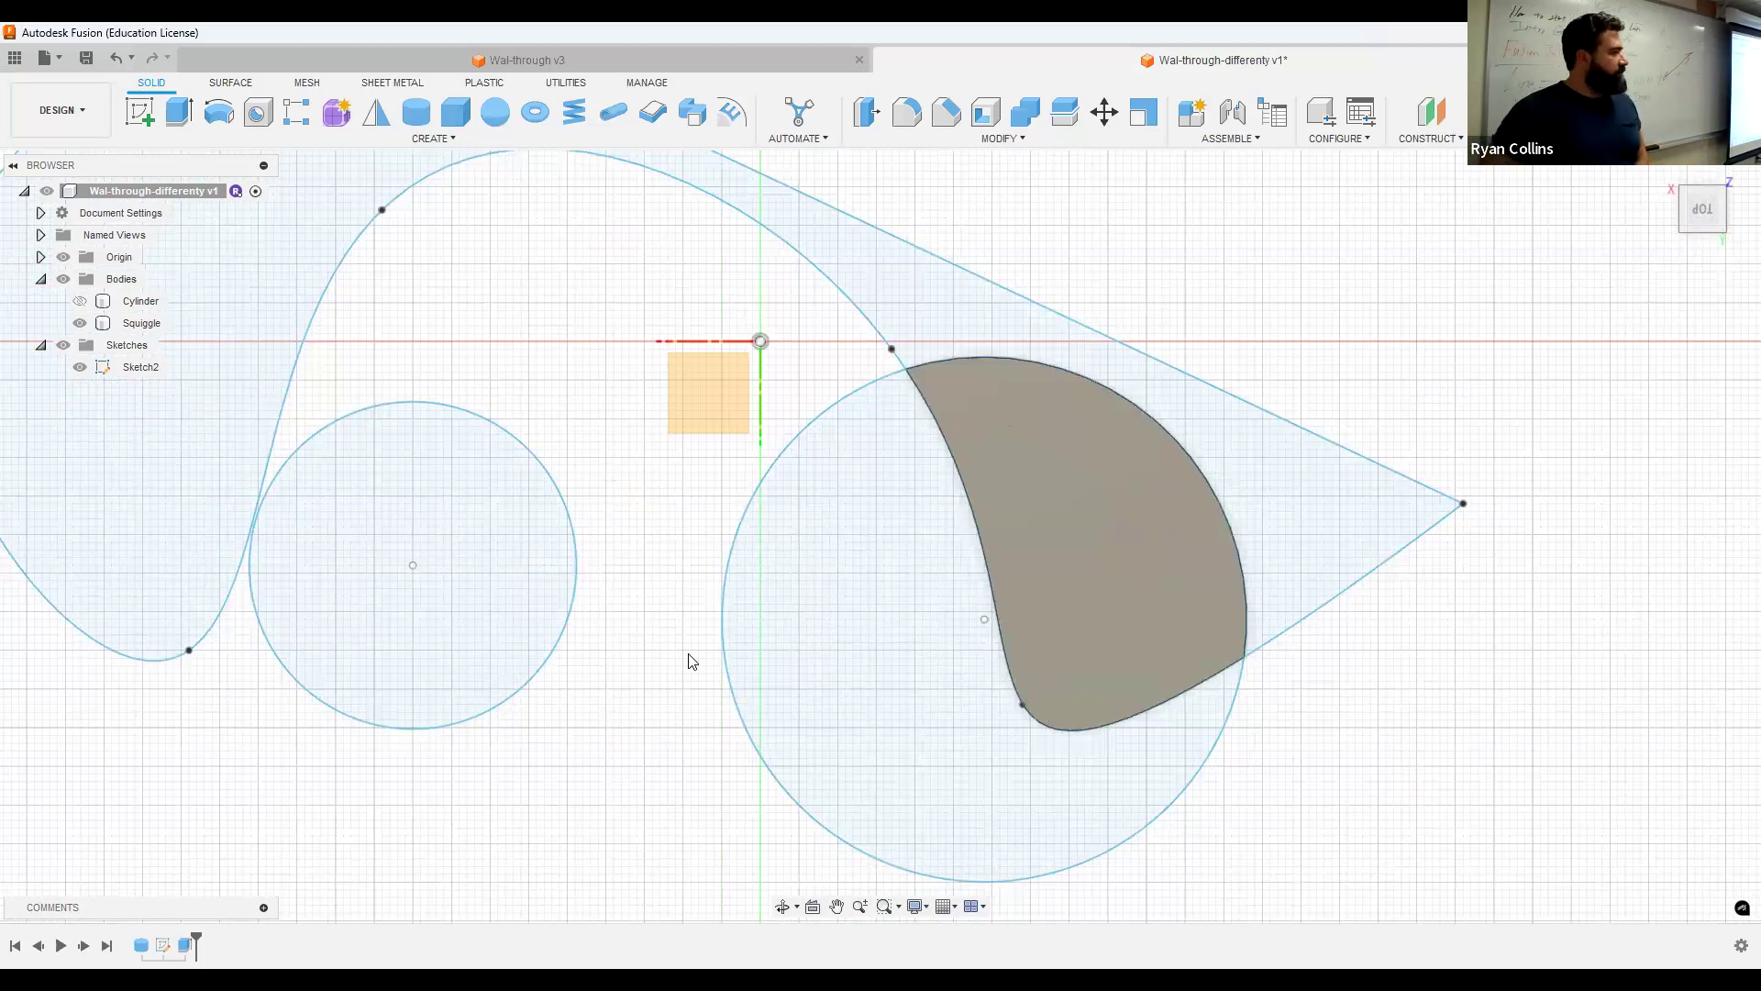
mouse_move(691, 665)
middle_mouse_down()
mouse_move(727, 629)
mouse_move(607, 595)
middle_mouse_up()
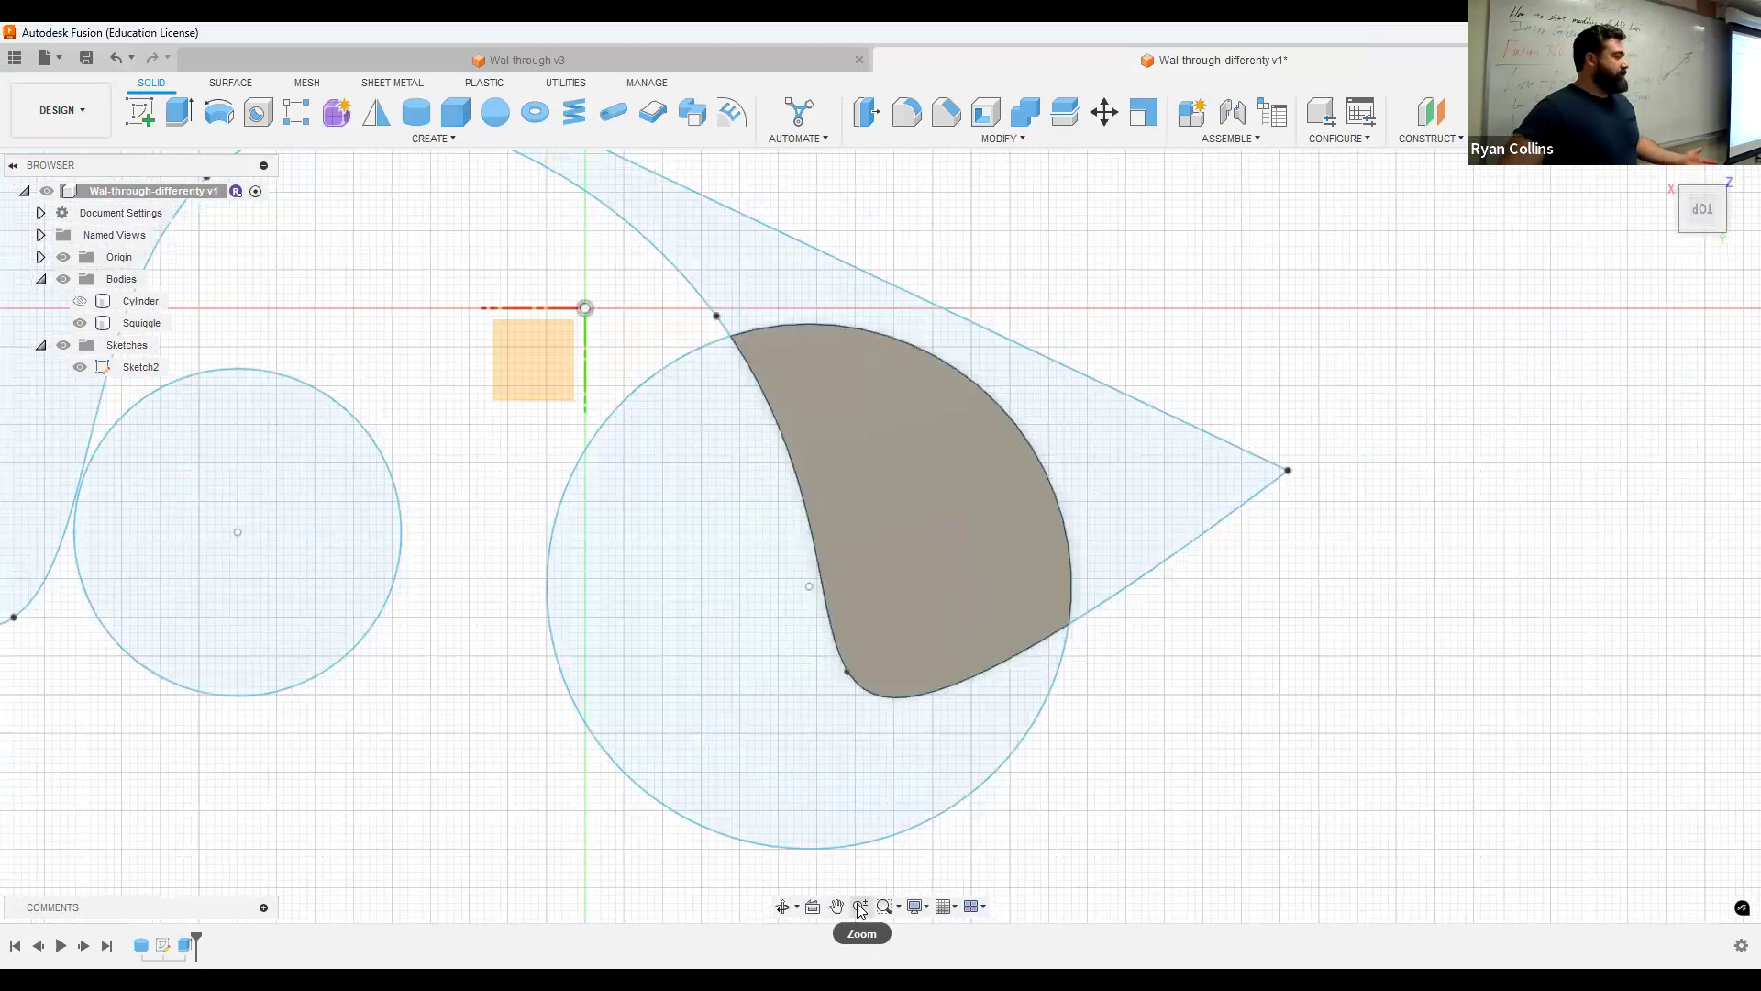
left_click(885, 908)
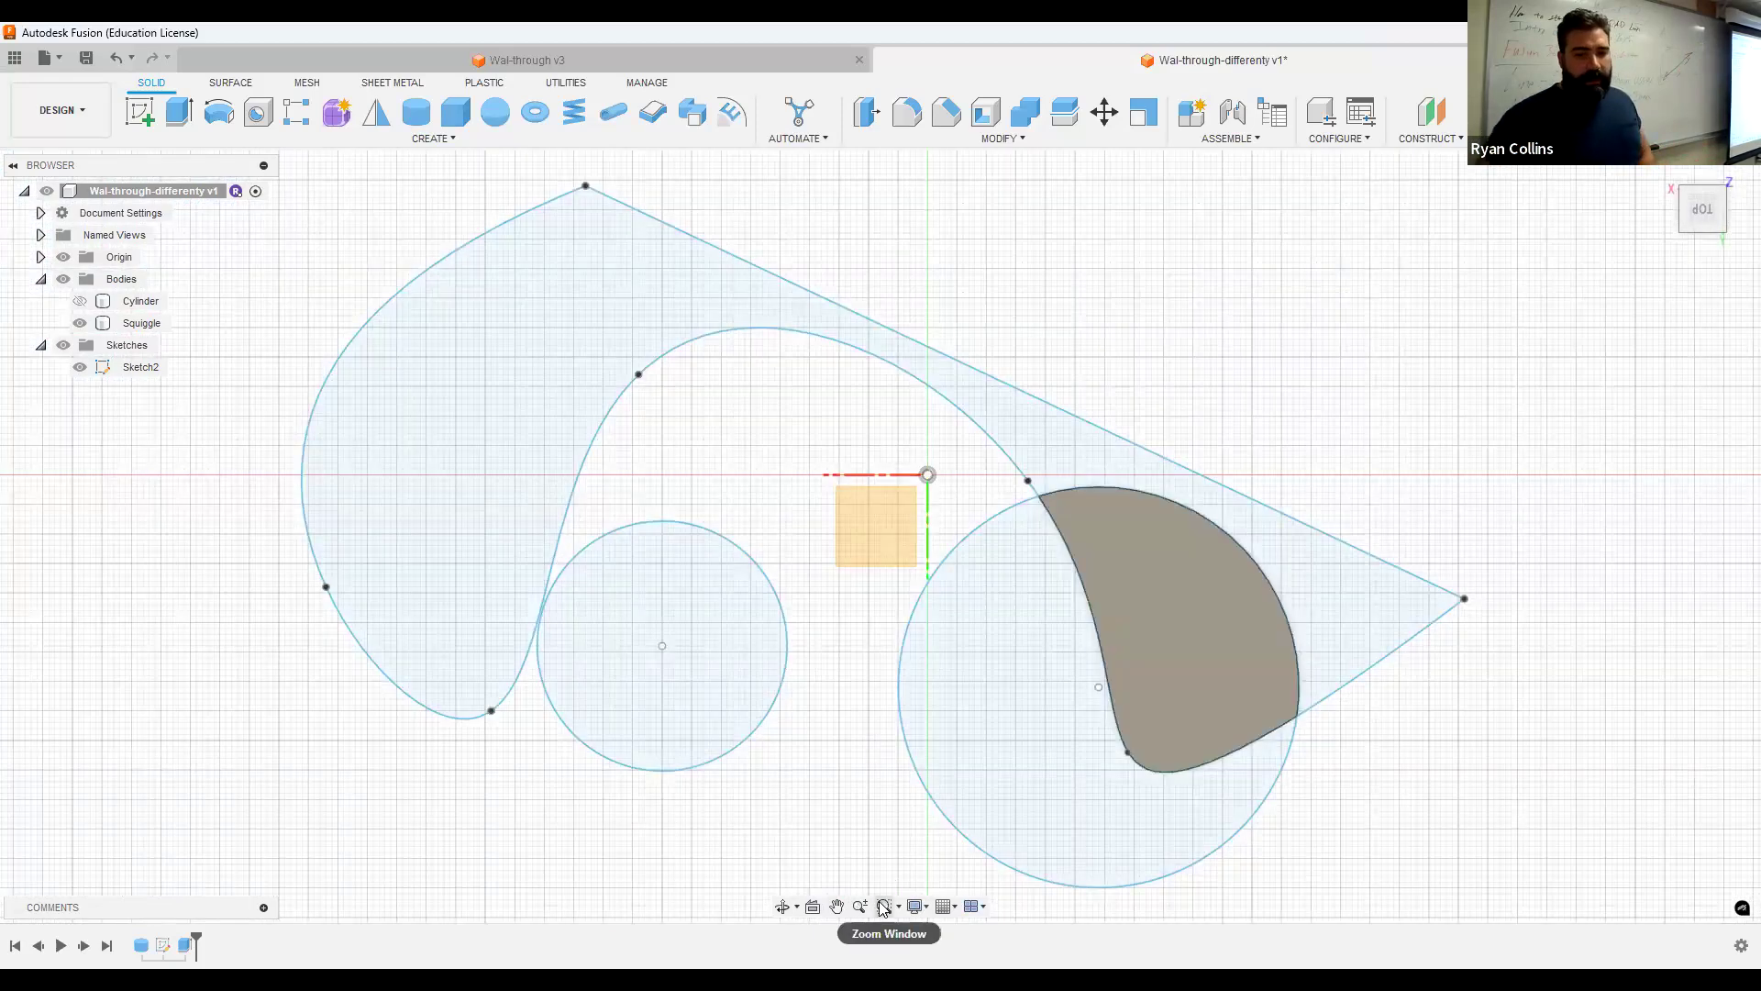
scroll(838, 675, "down", 4)
scroll(845, 669, "up", 2)
scroll(845, 669, "up", 3)
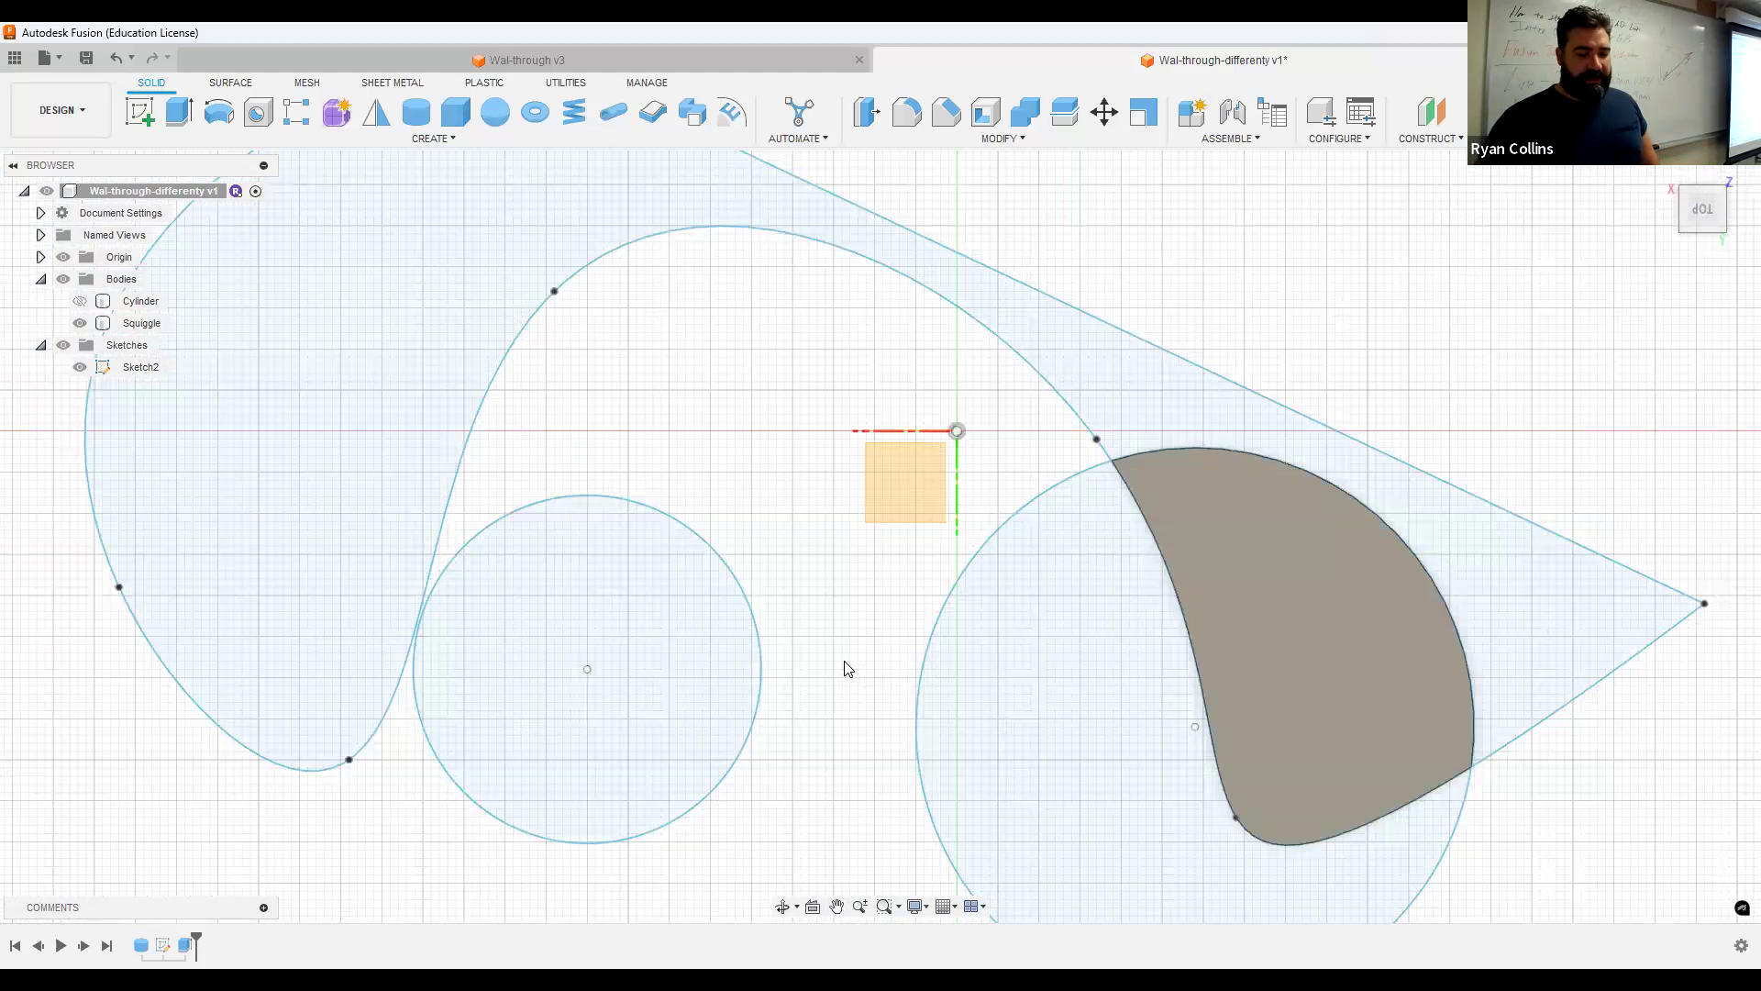
scroll(845, 669, "down", 2)
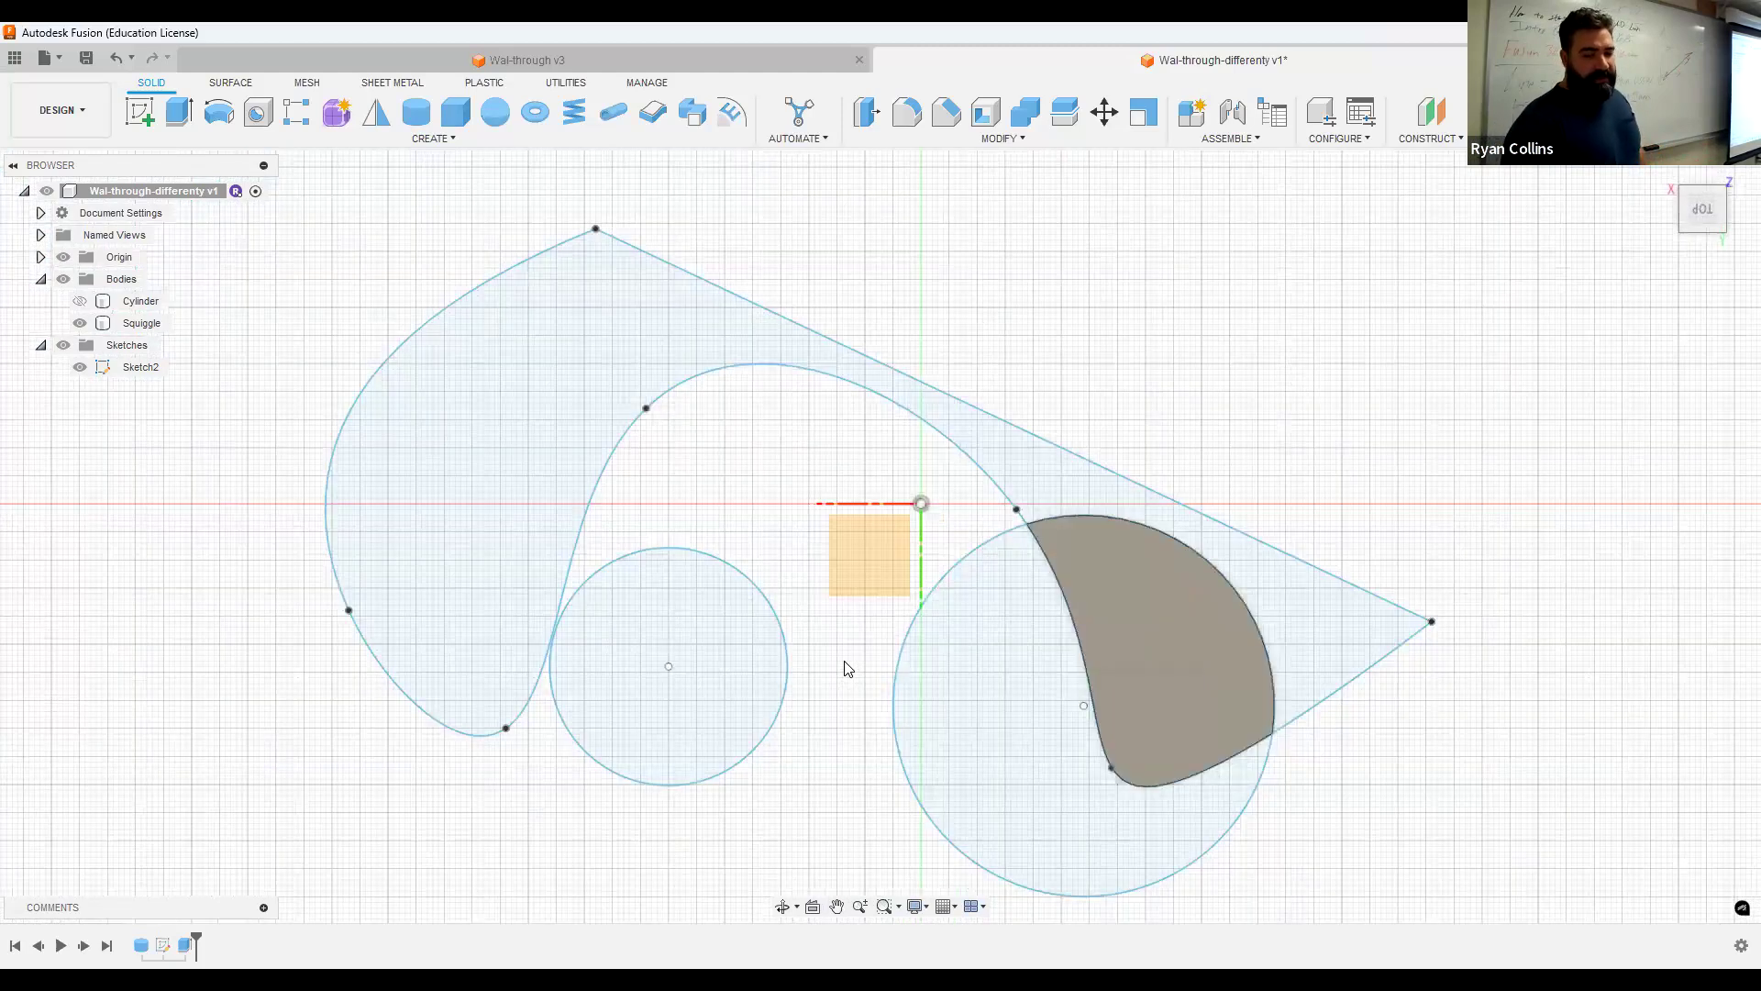
scroll(848, 668, "down", 1)
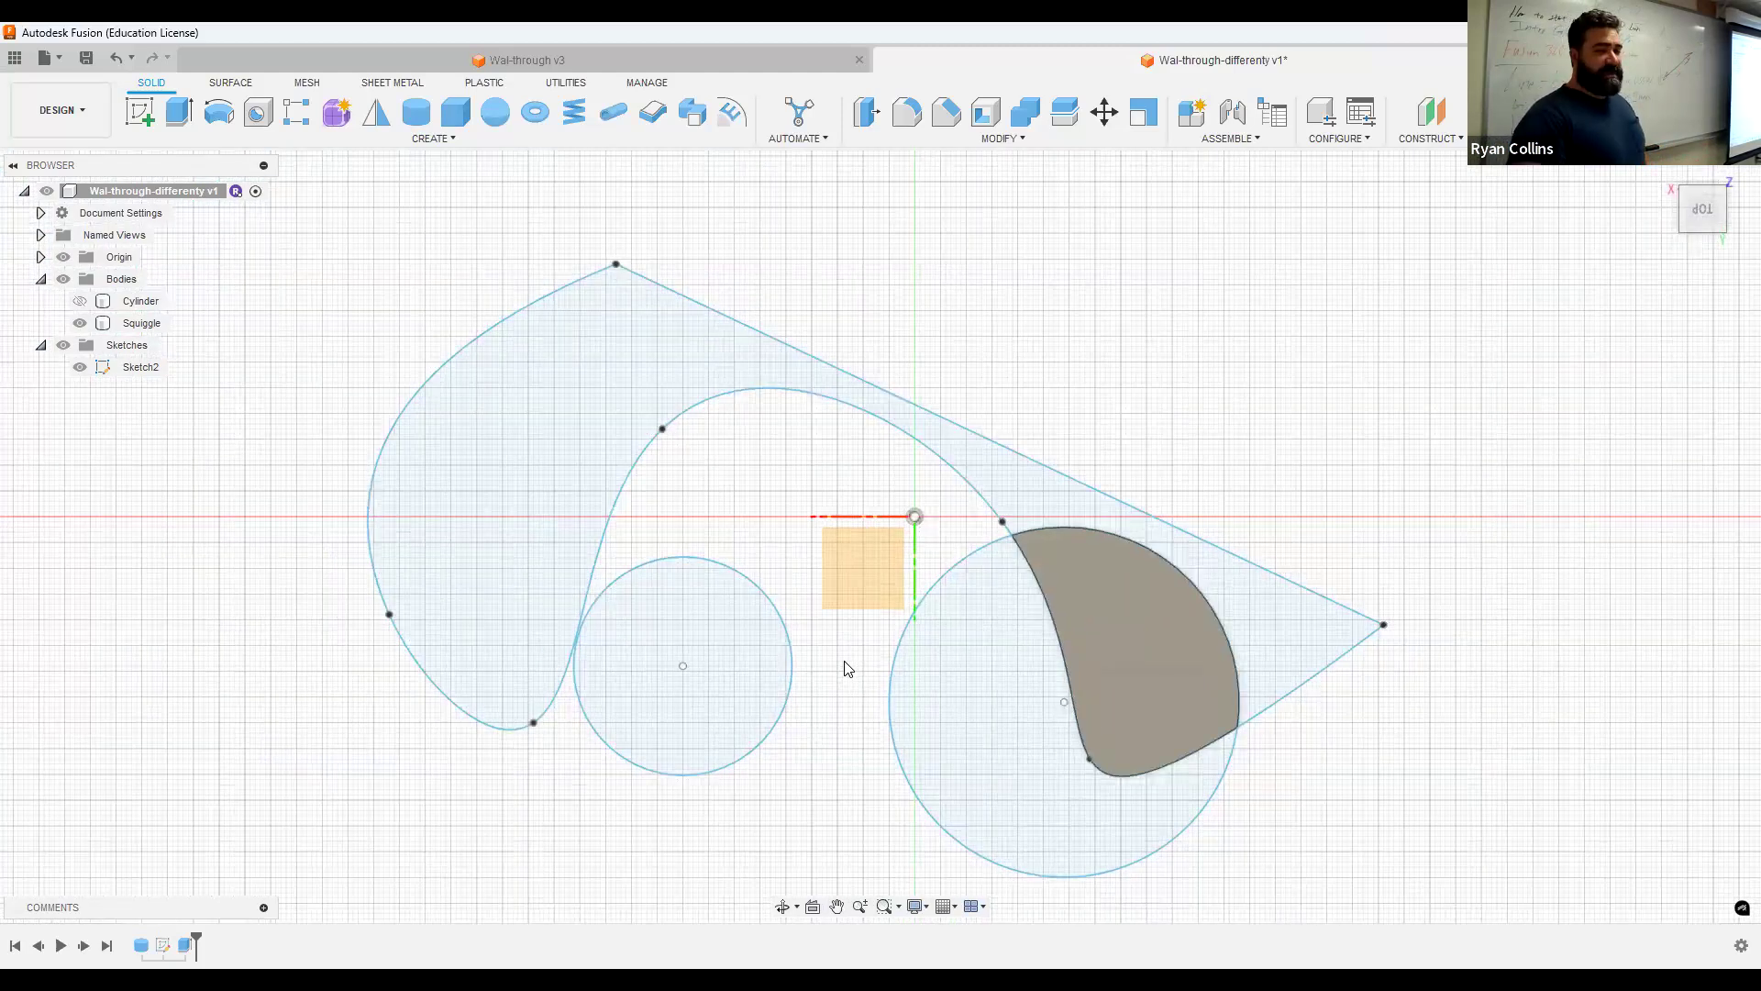
scroll(848, 669, "up", 2)
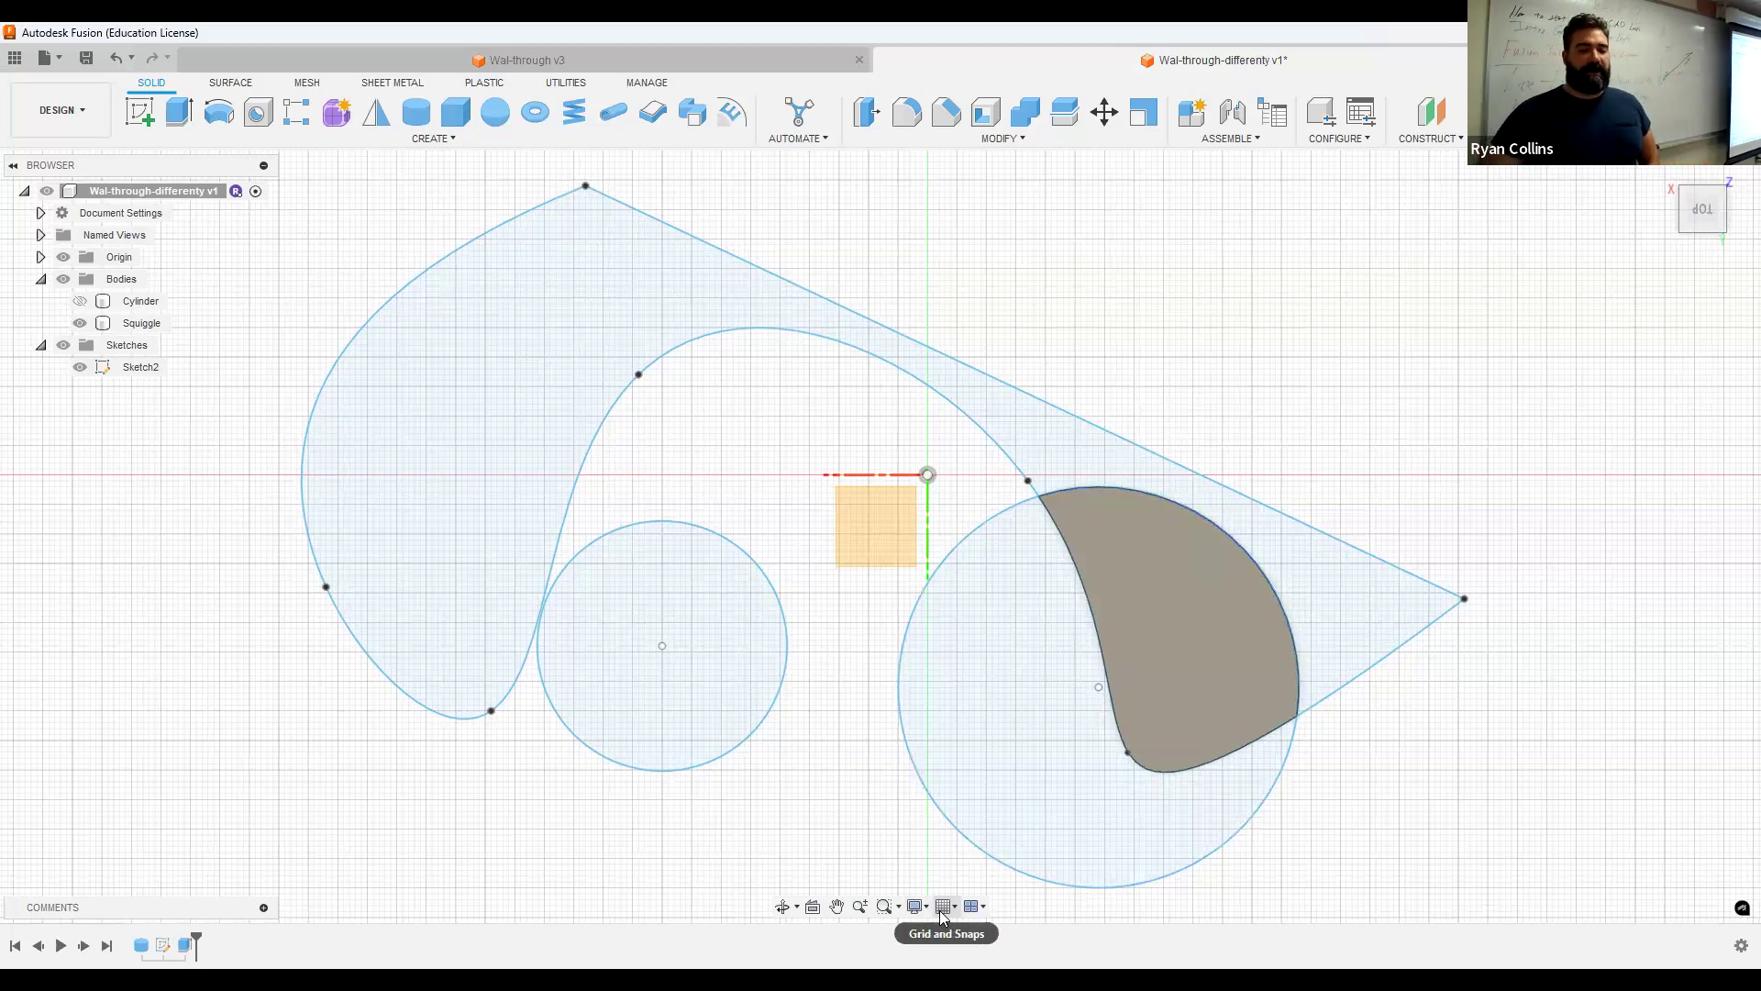
Try the Shaded and Wireframe visual styles on the model in an angled view from the back.
middle_click_drag(826, 667, 881, 734, "shift")
left_click(914, 906)
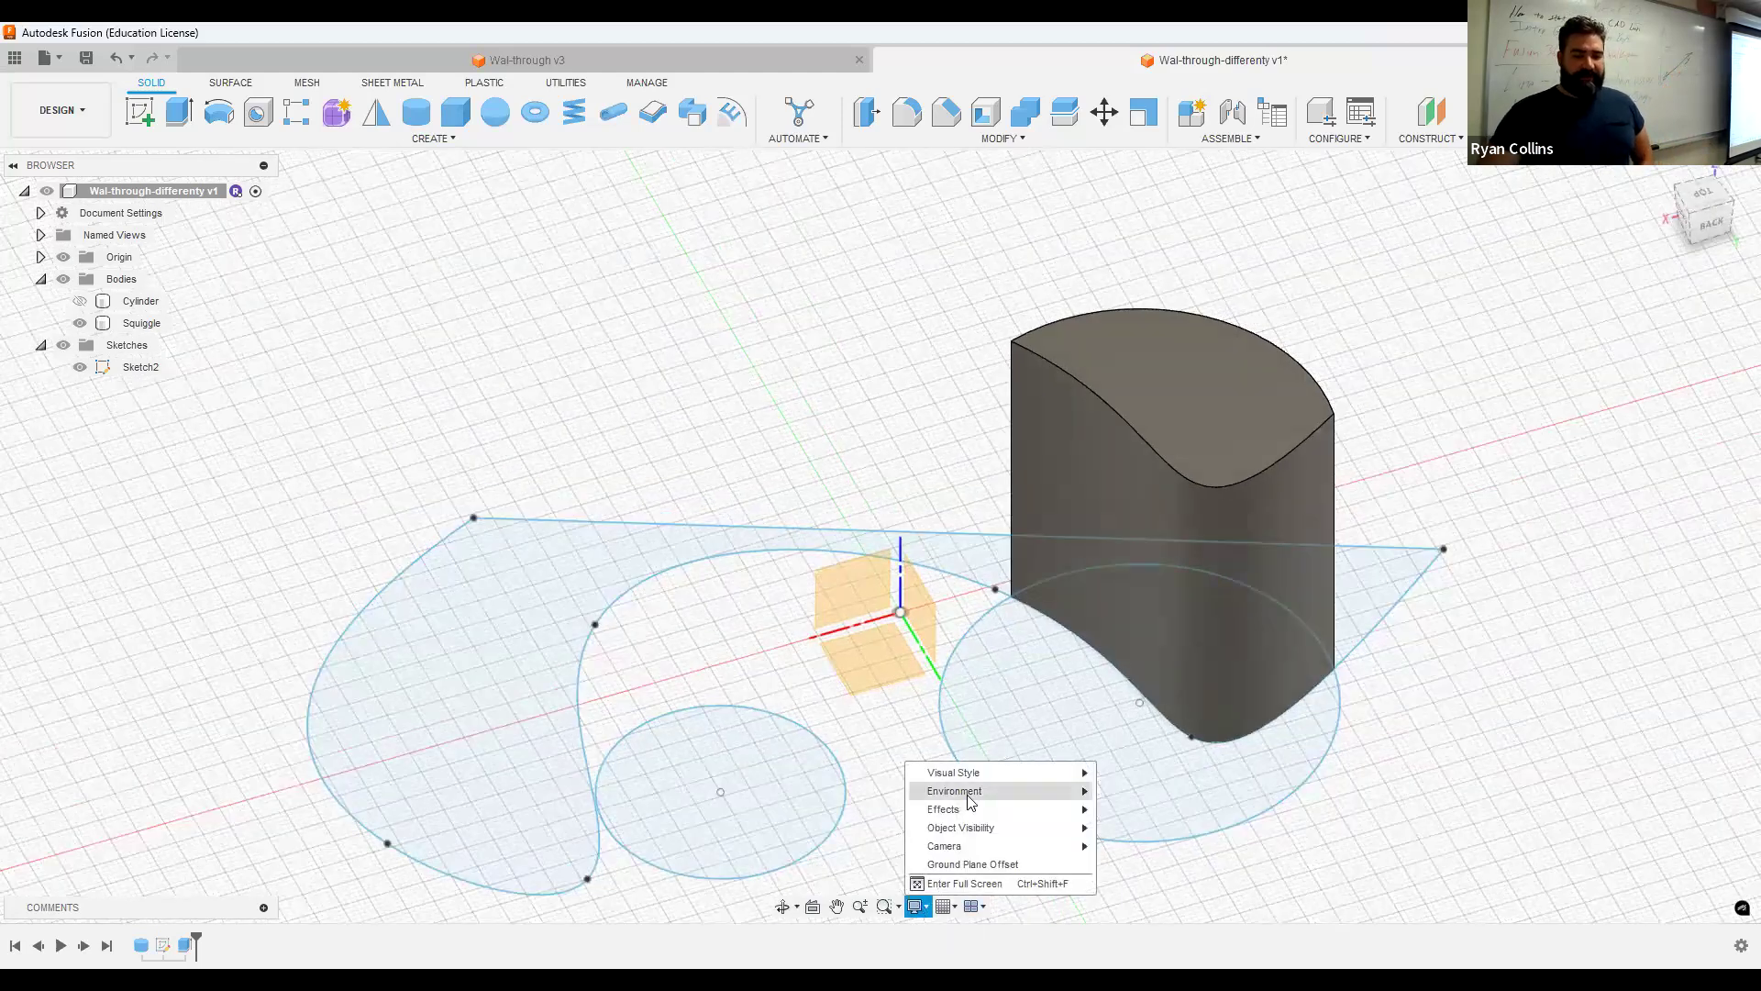
mouse_move(954, 773)
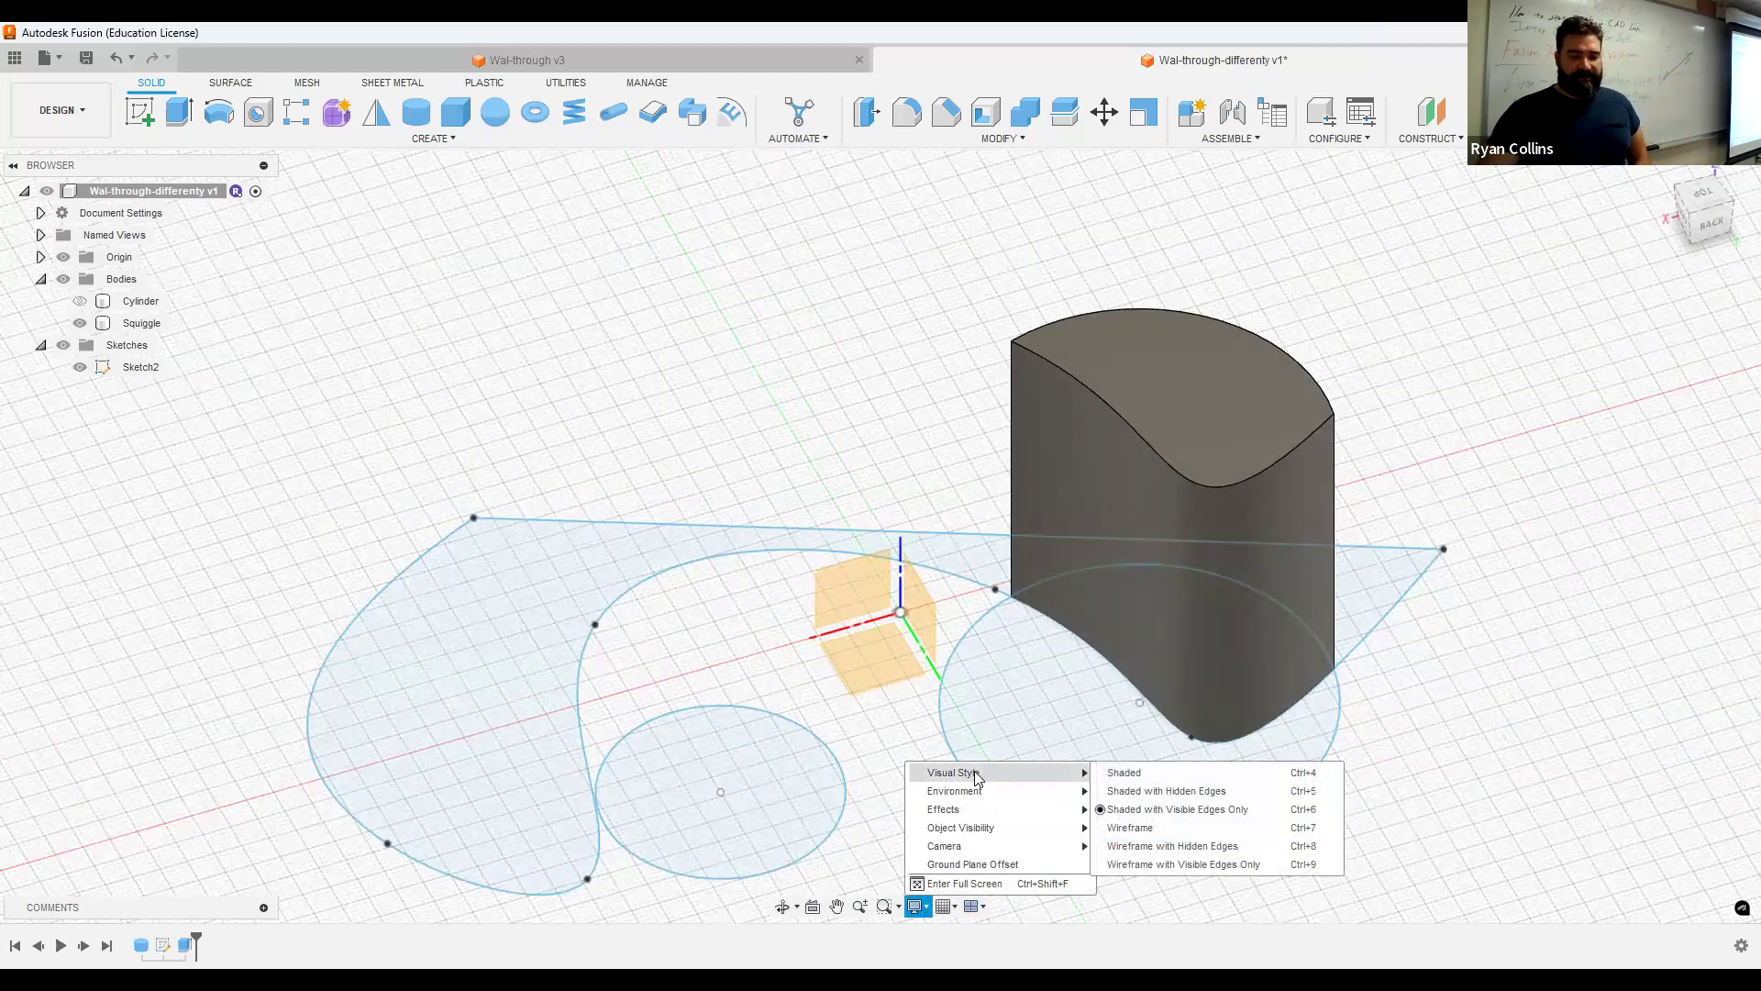
left_click(1105, 770)
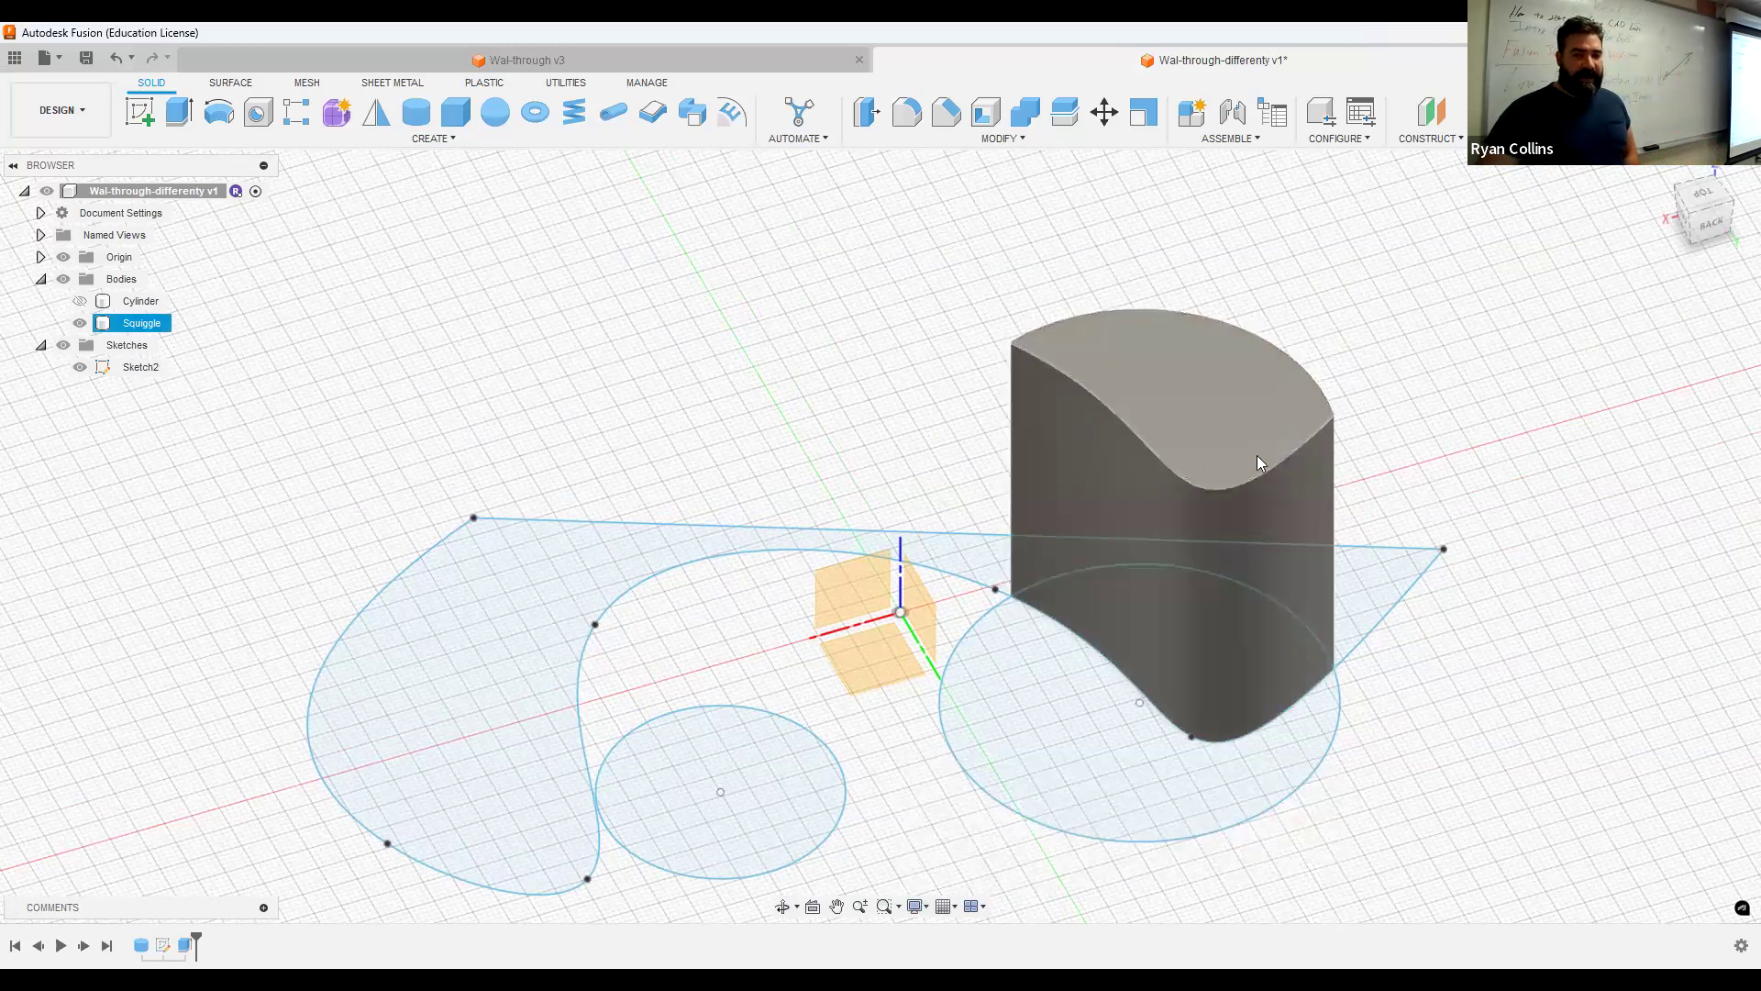
left_click(914, 906)
mouse_move(1009, 774)
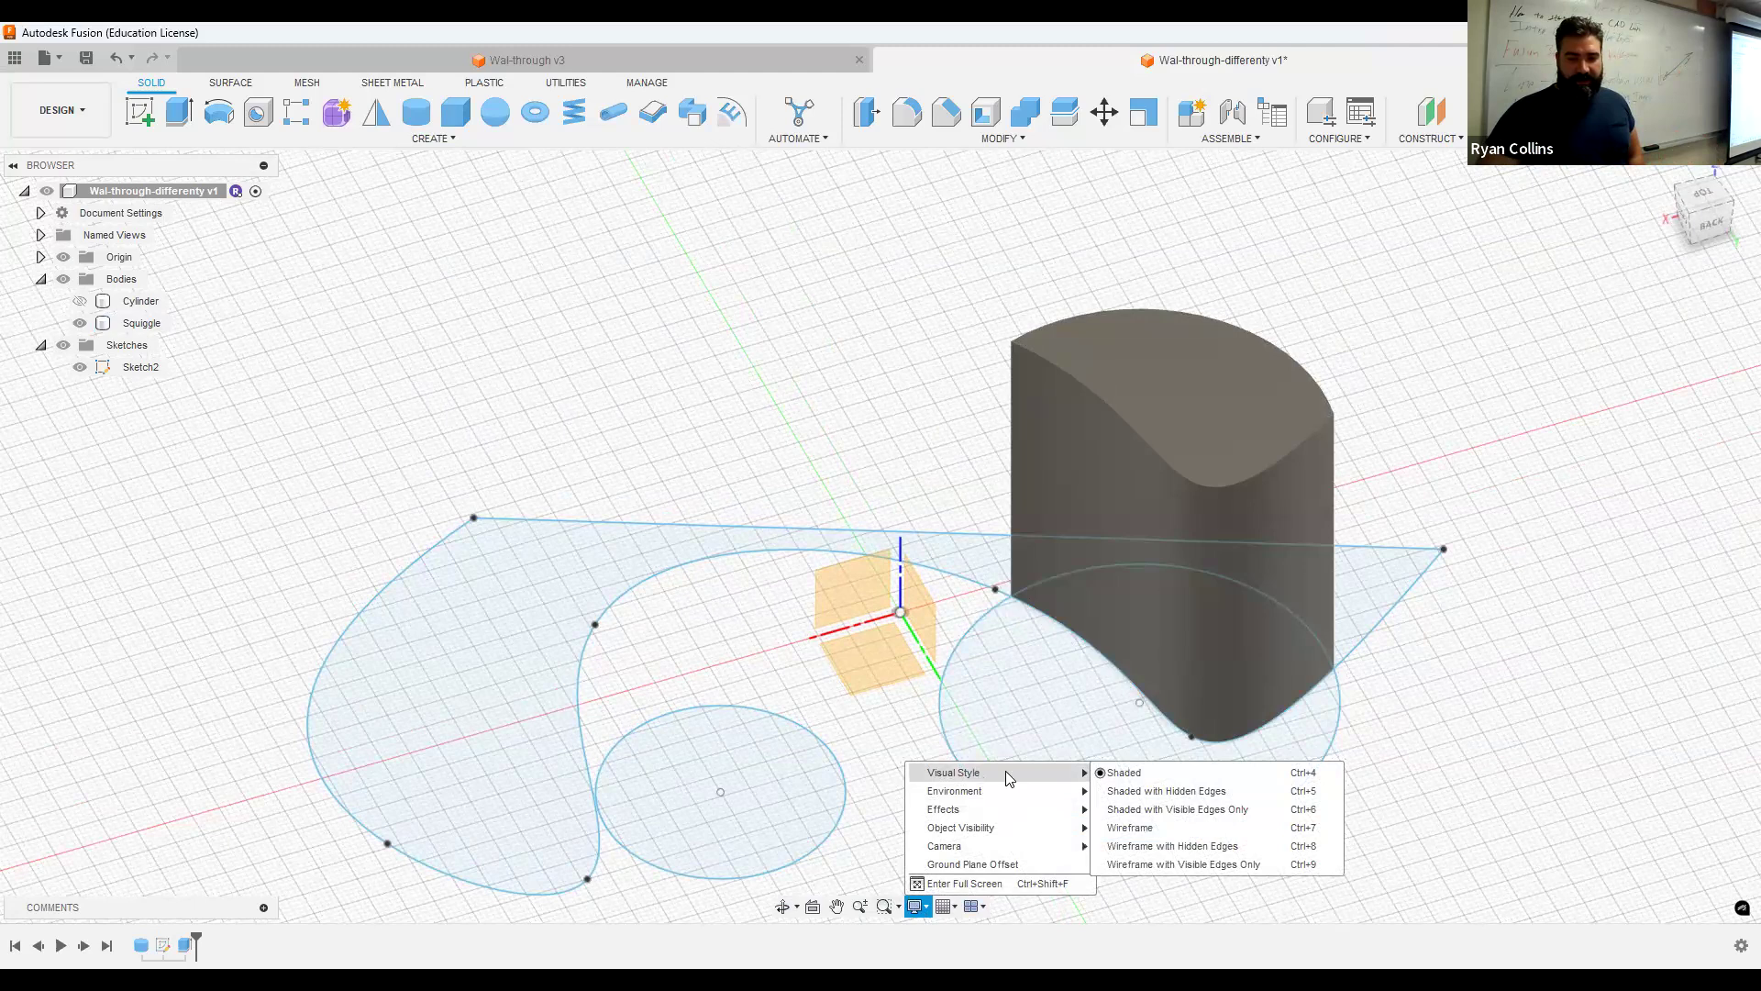
left_click(1152, 829)
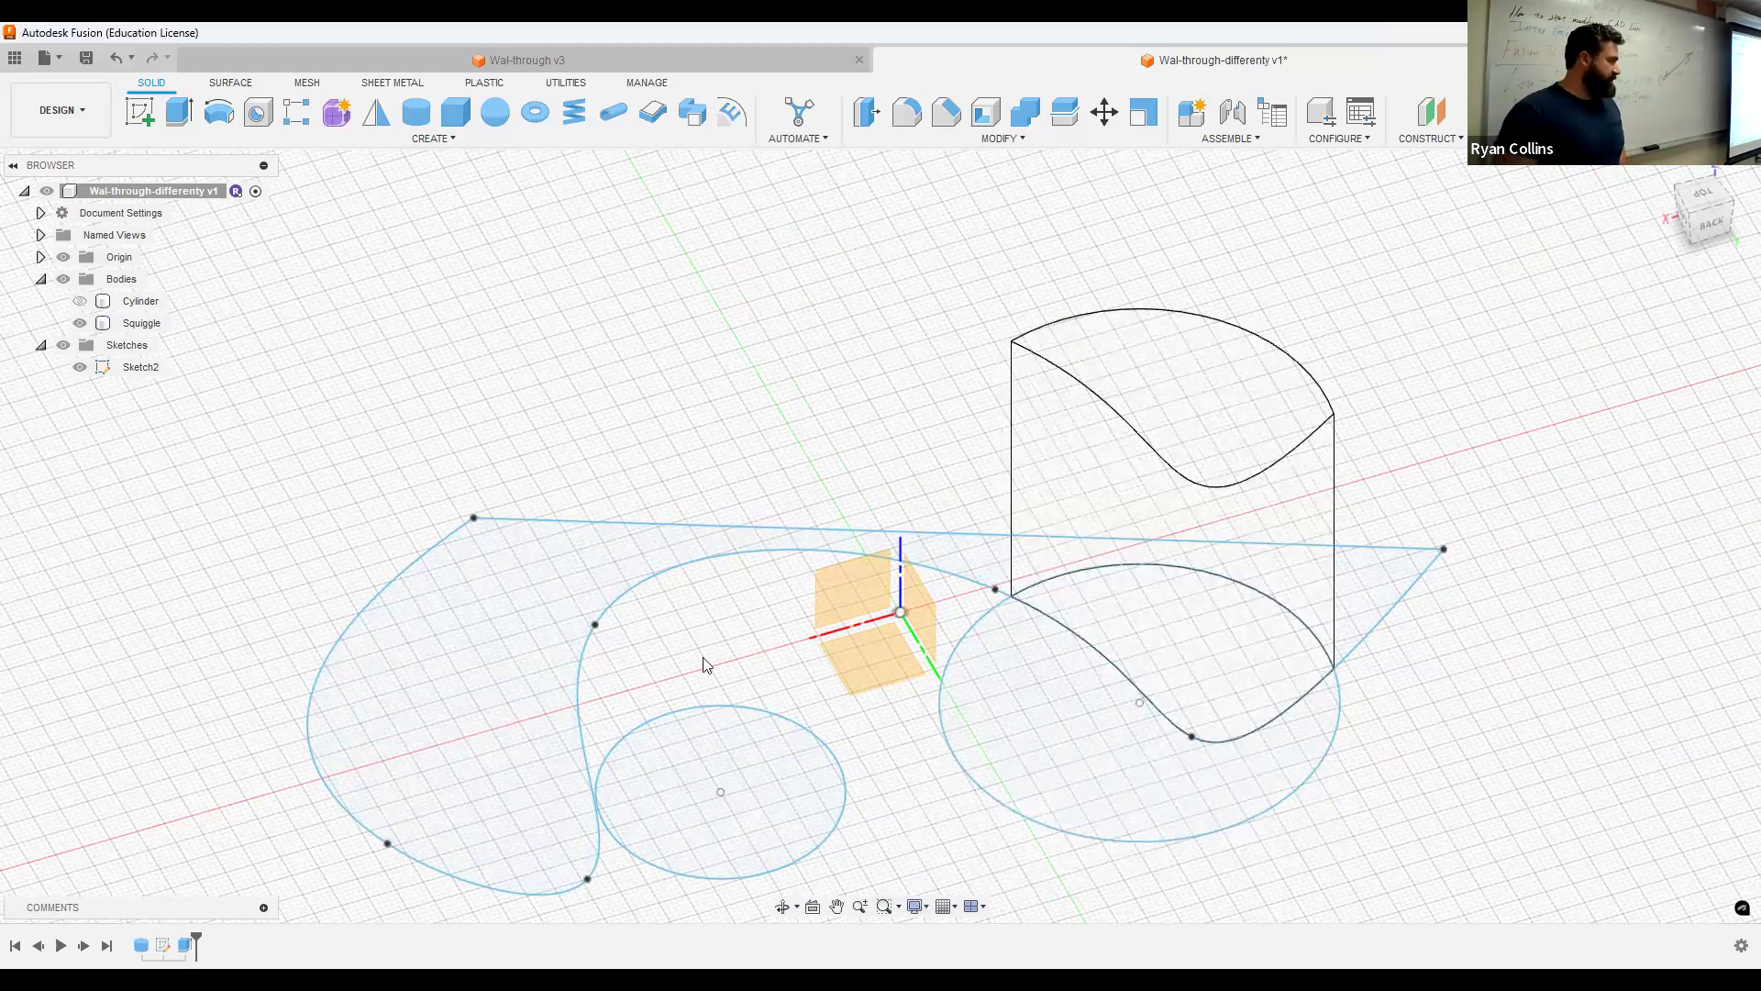
Set the model's visual style to a shaded display with edges.
left_click(915, 906)
mouse_move(947, 778)
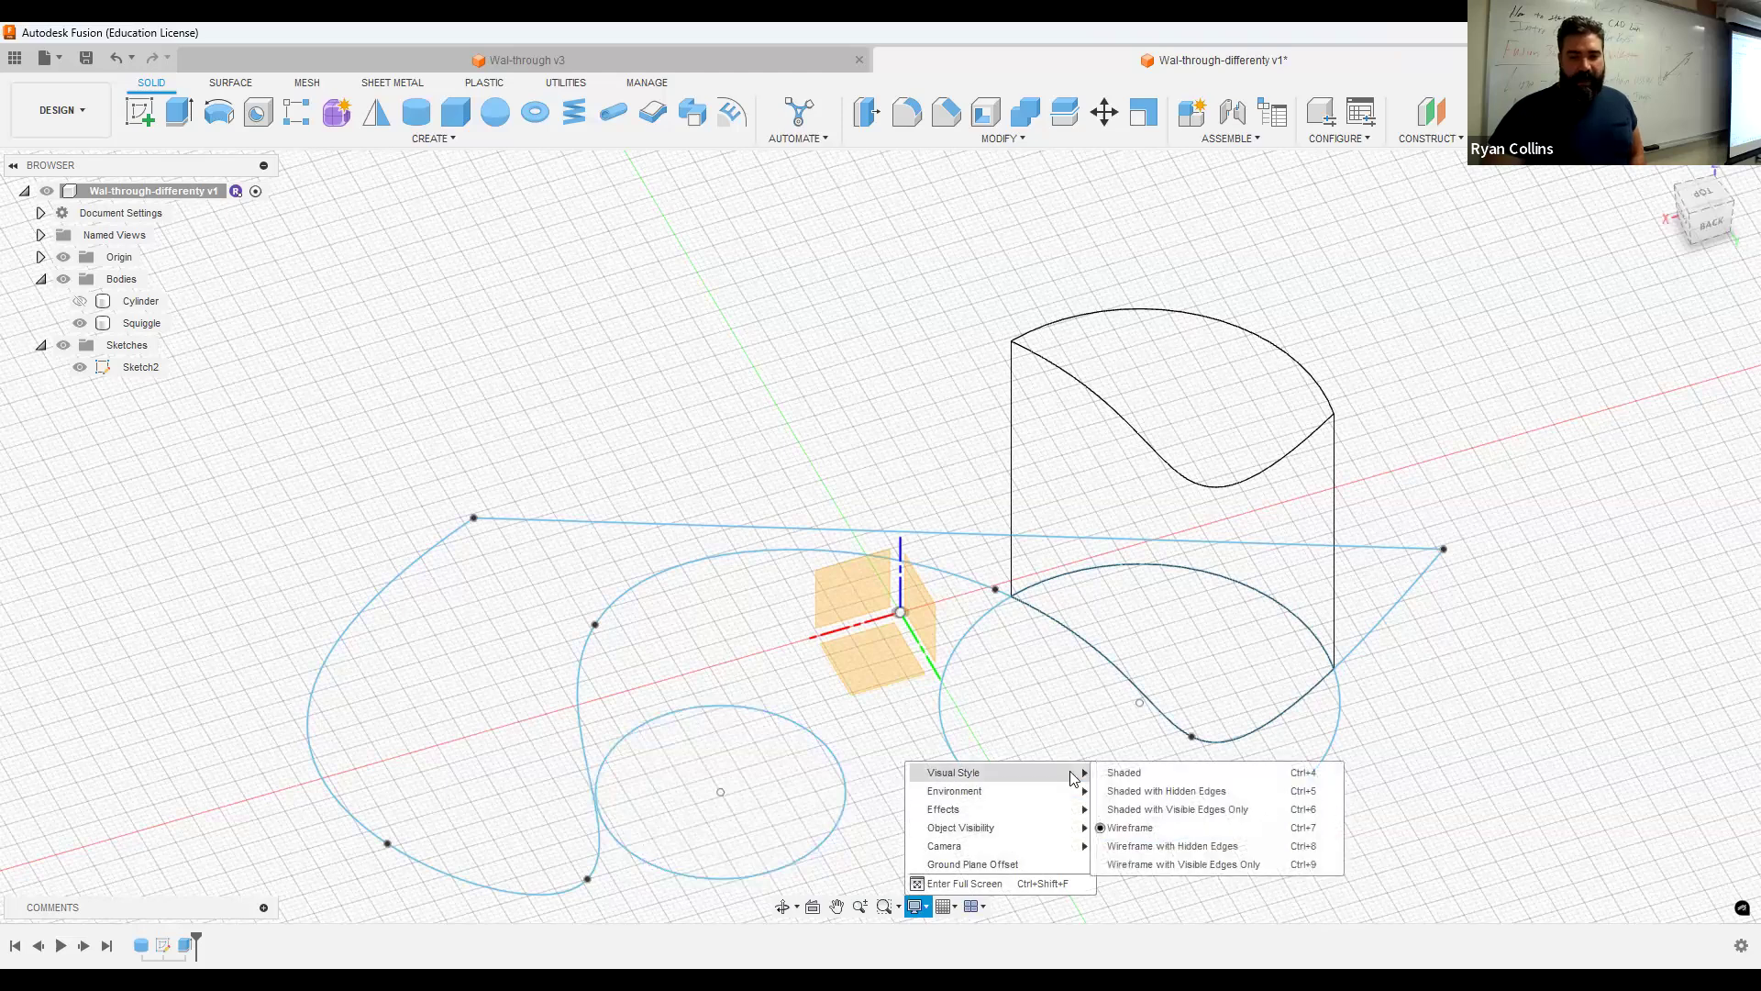
left_click(1227, 795)
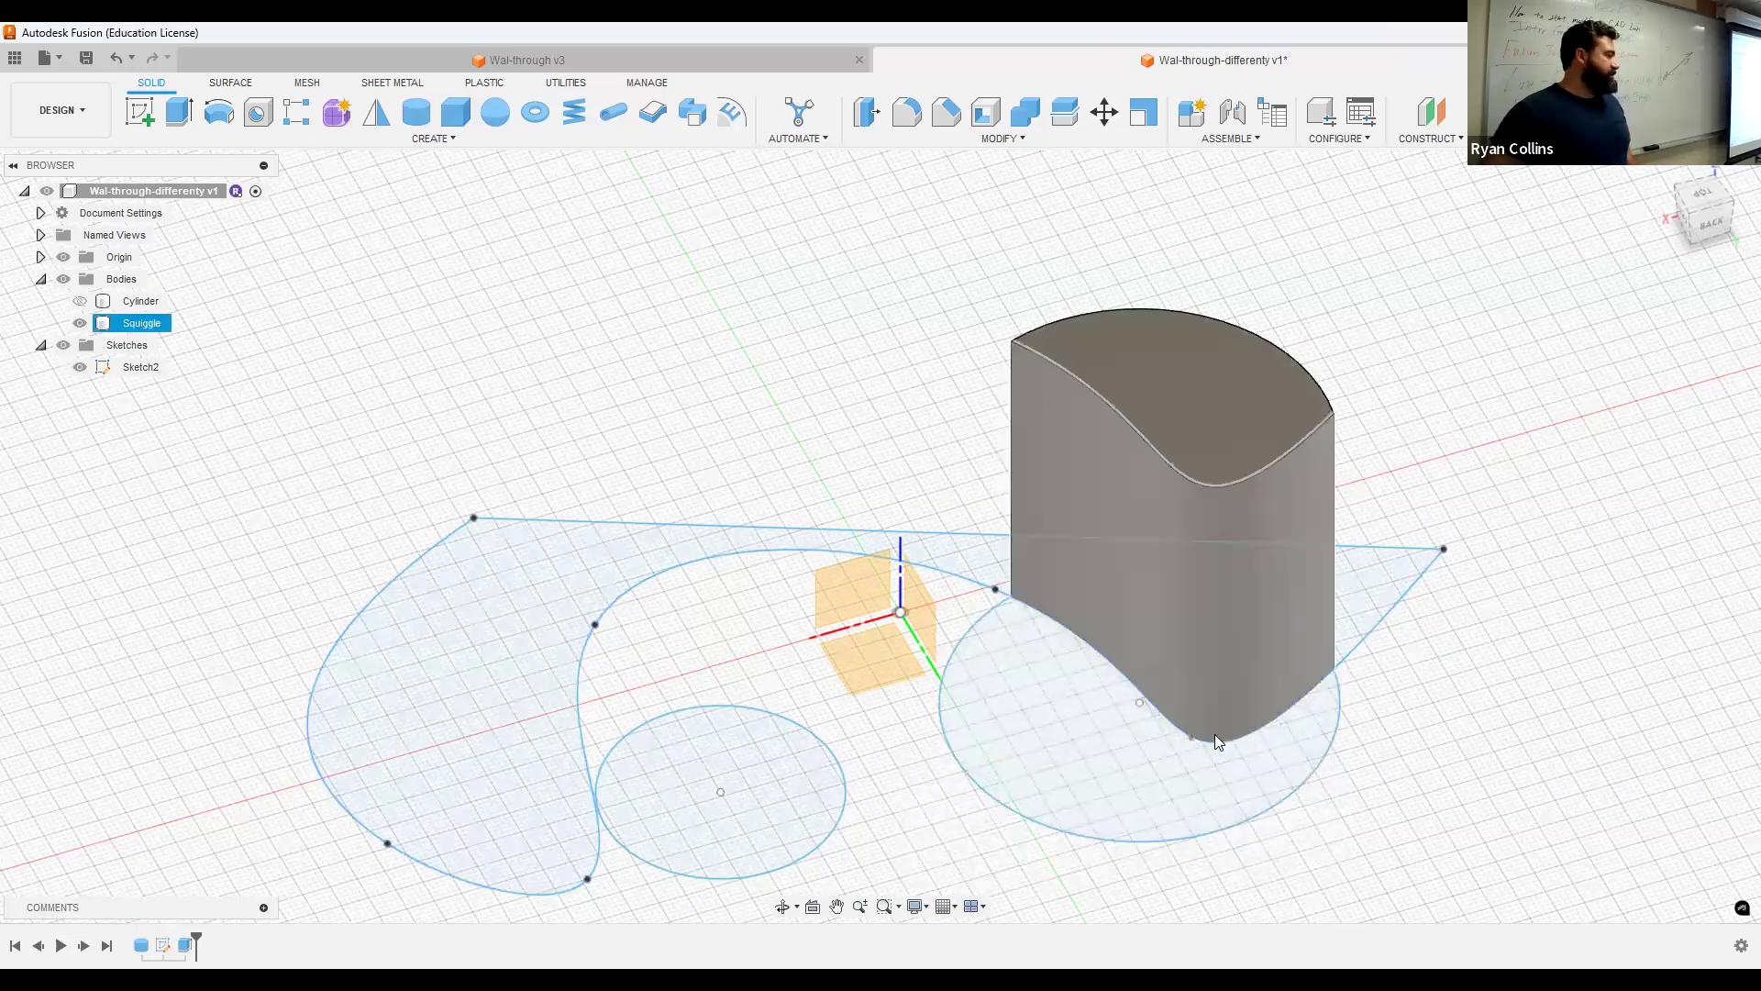
Try the Dark Sky environment and return to the Photo Booth environment.
left_click(916, 906)
mouse_move(988, 791)
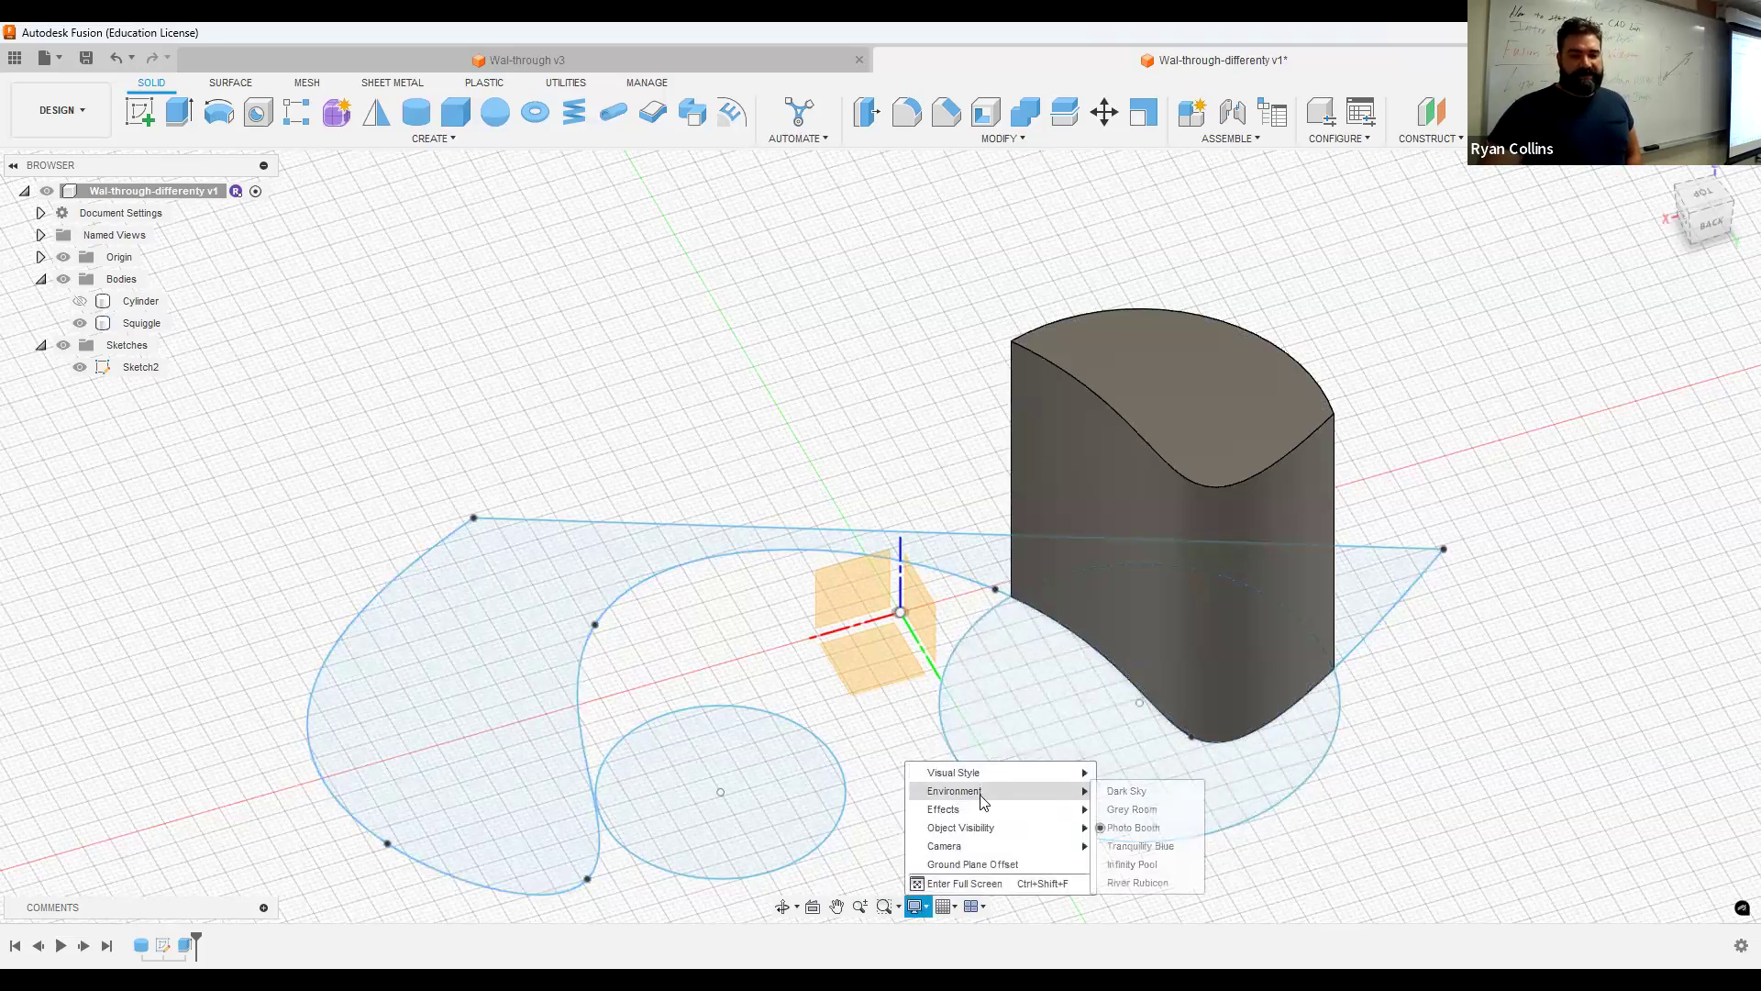
left_click(1160, 795)
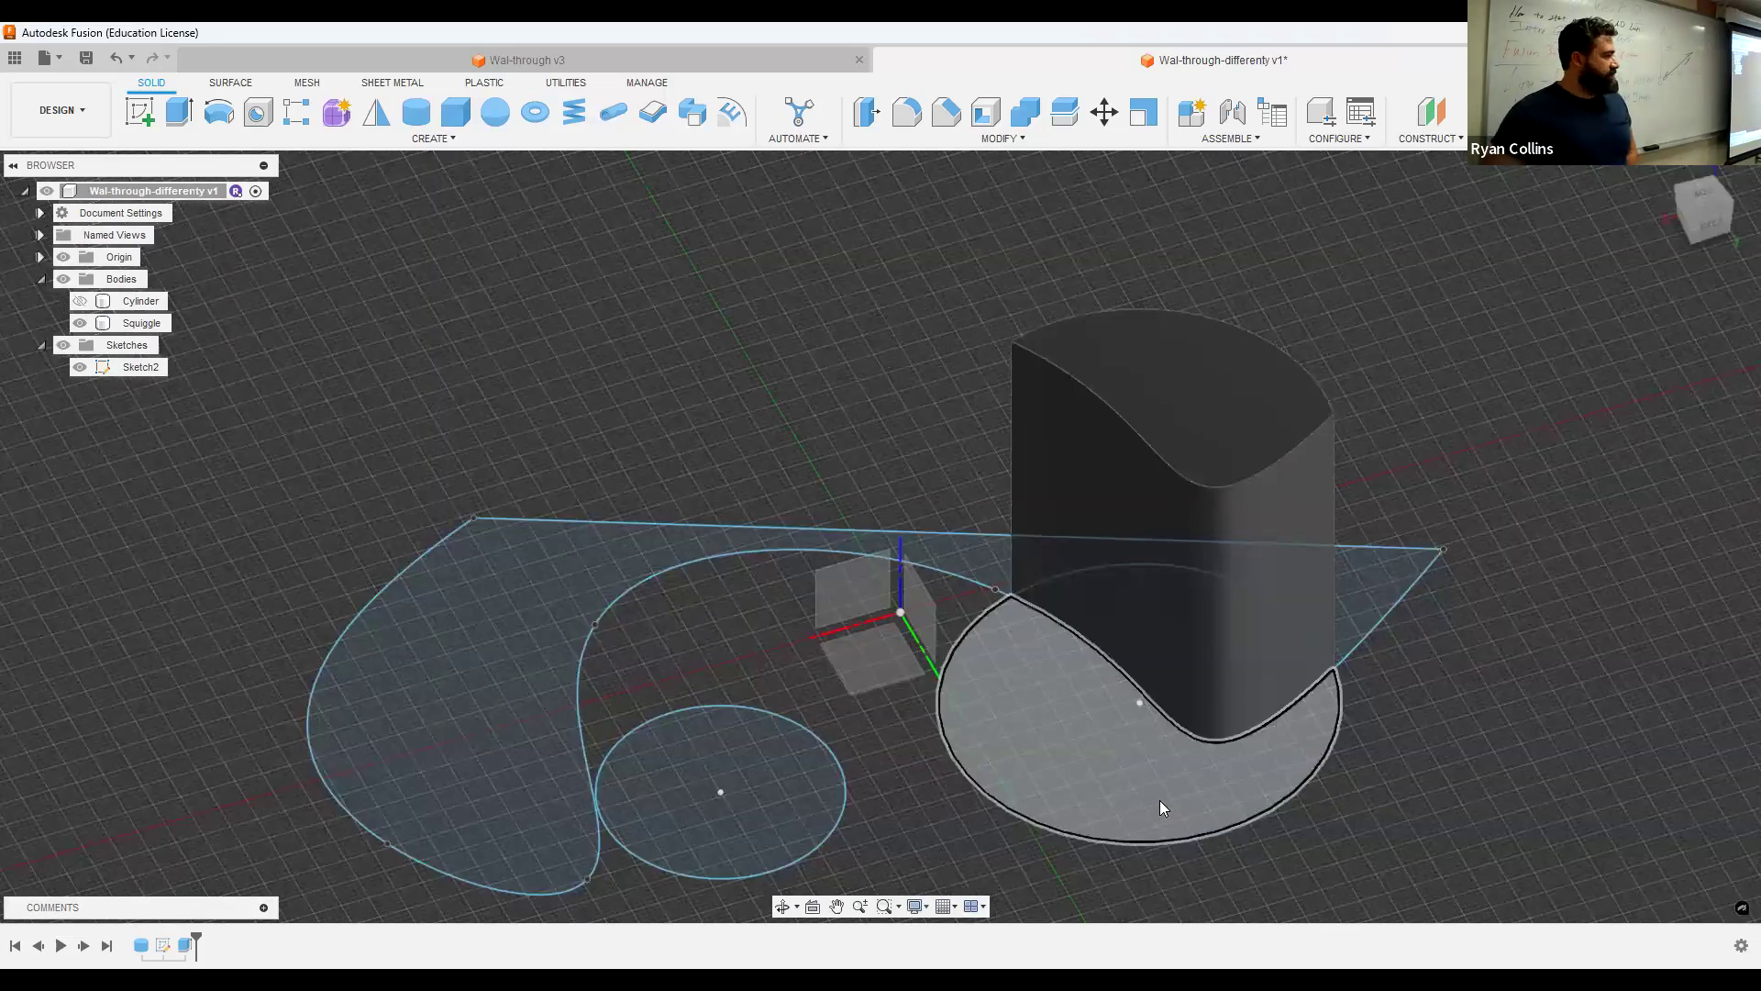
left_click(915, 906)
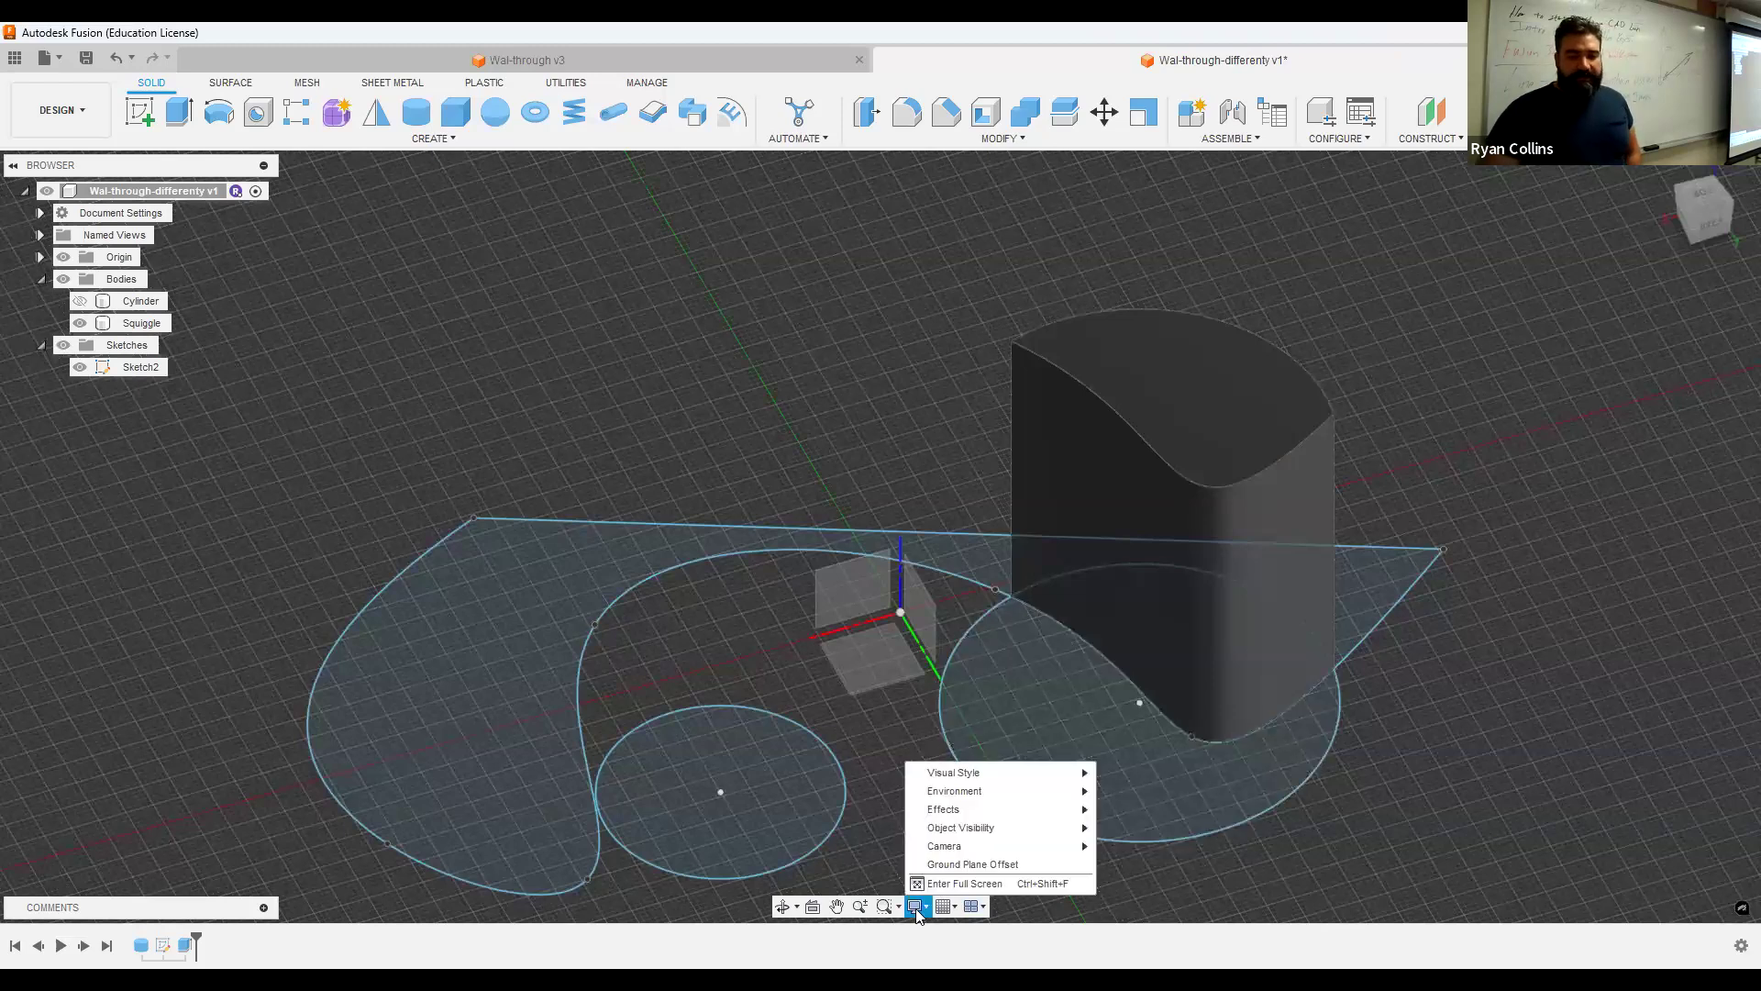
mouse_move(954, 791)
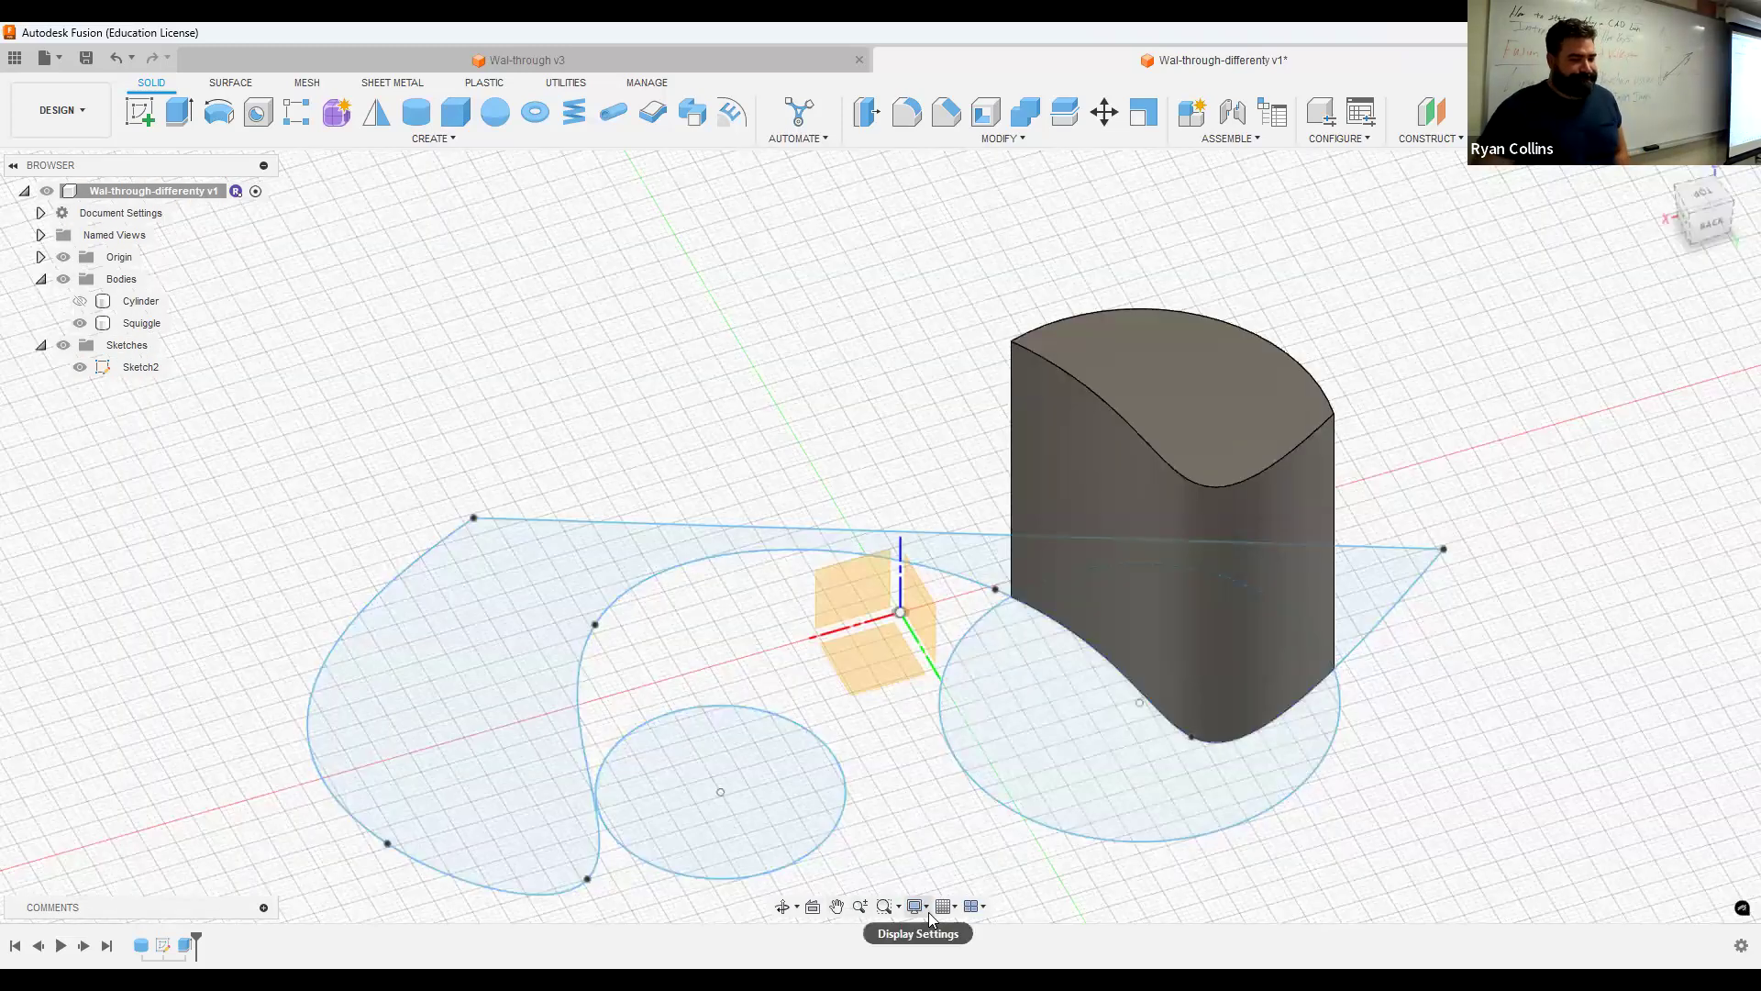
View the sketch profiles up close in full-screen mode and return to the normal window.
left_click(916, 907)
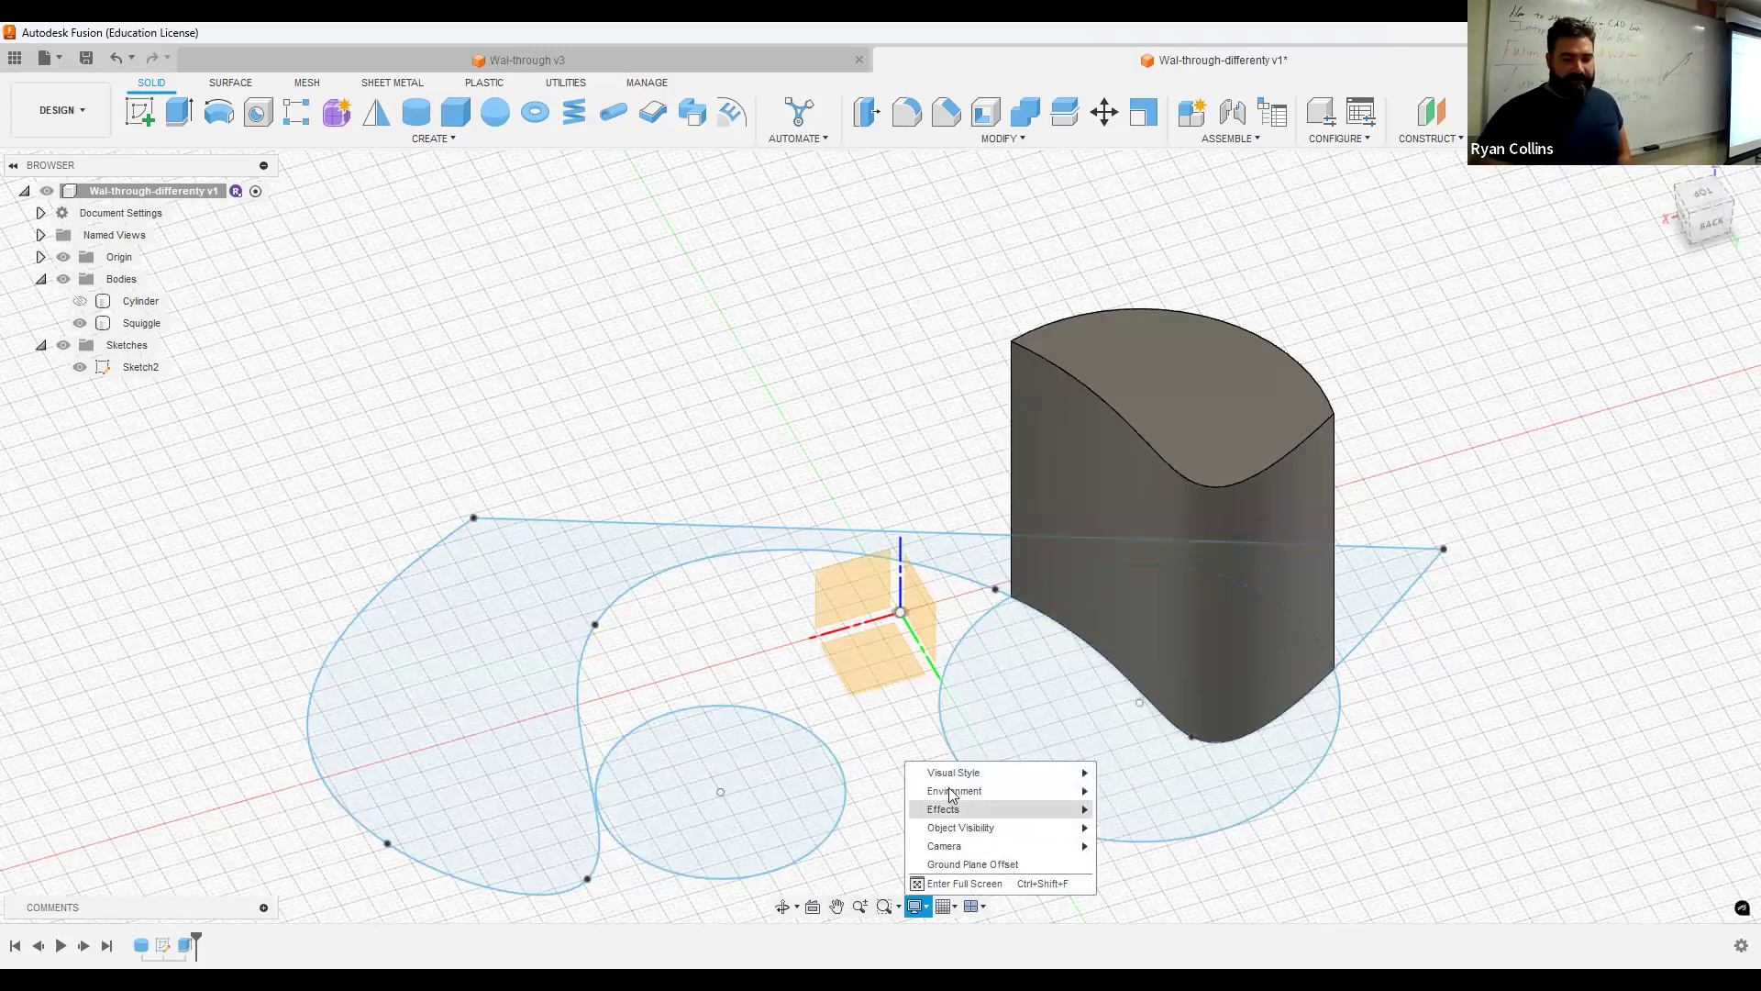
left_click(998, 886)
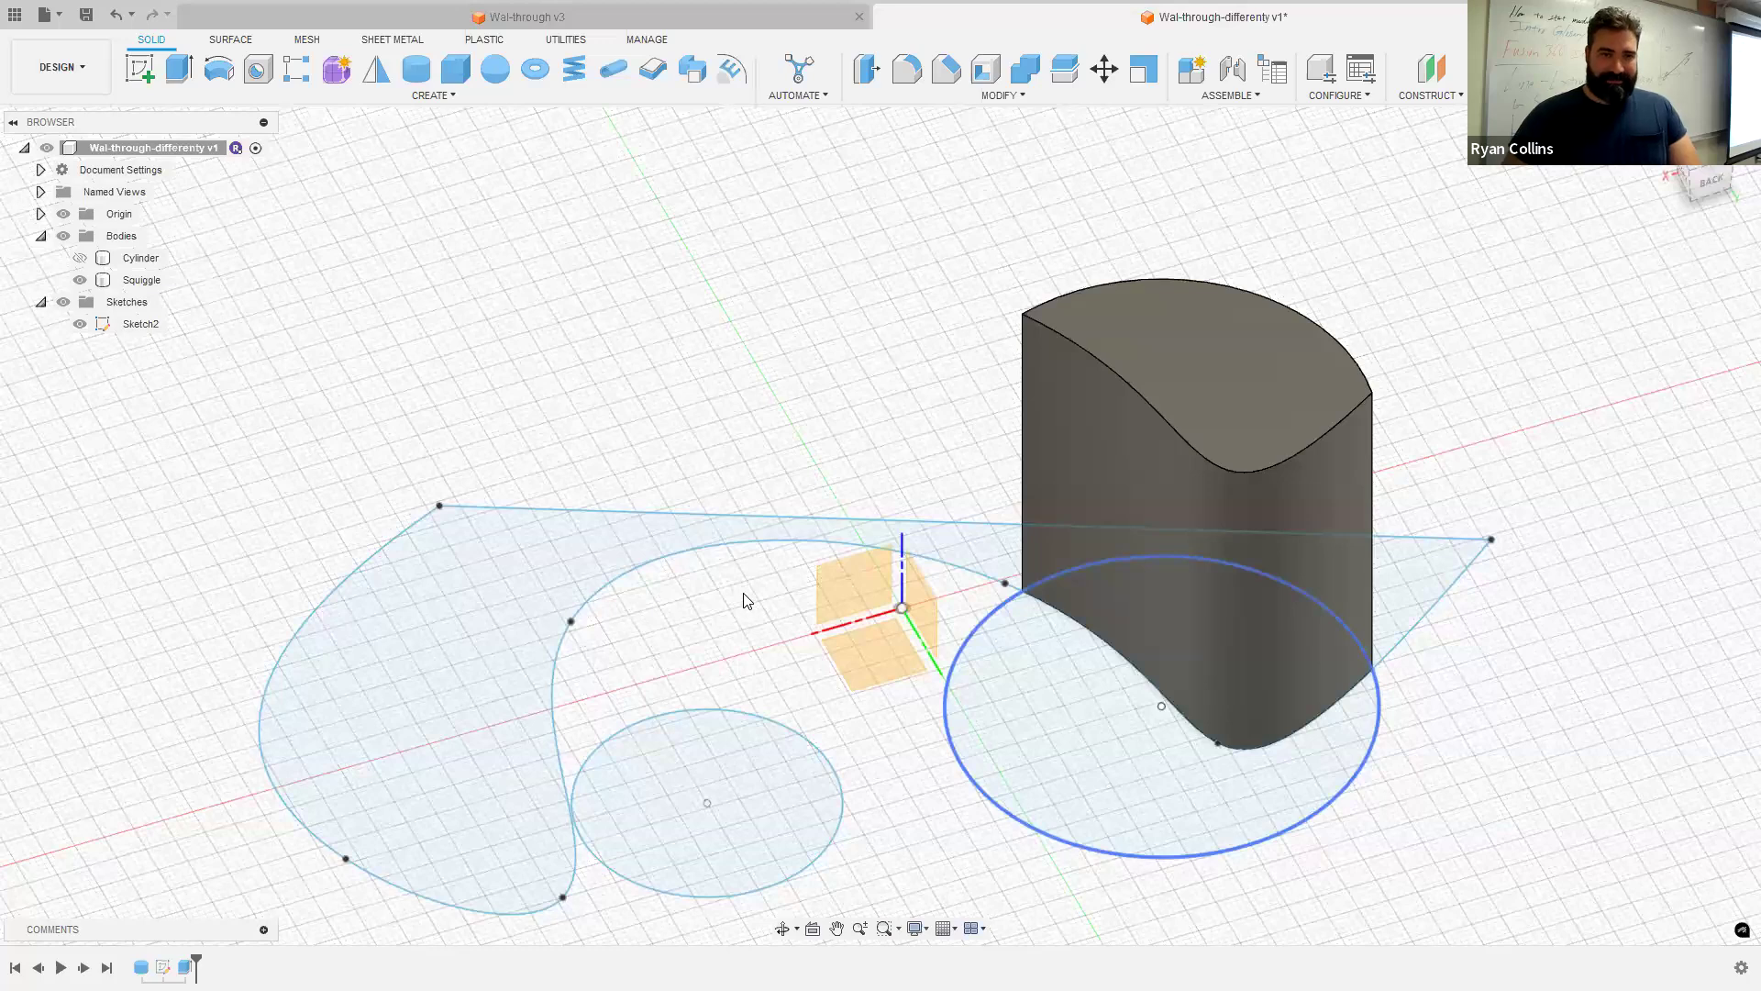
scroll(745, 601, "up", 3)
scroll(746, 601, "up", 2)
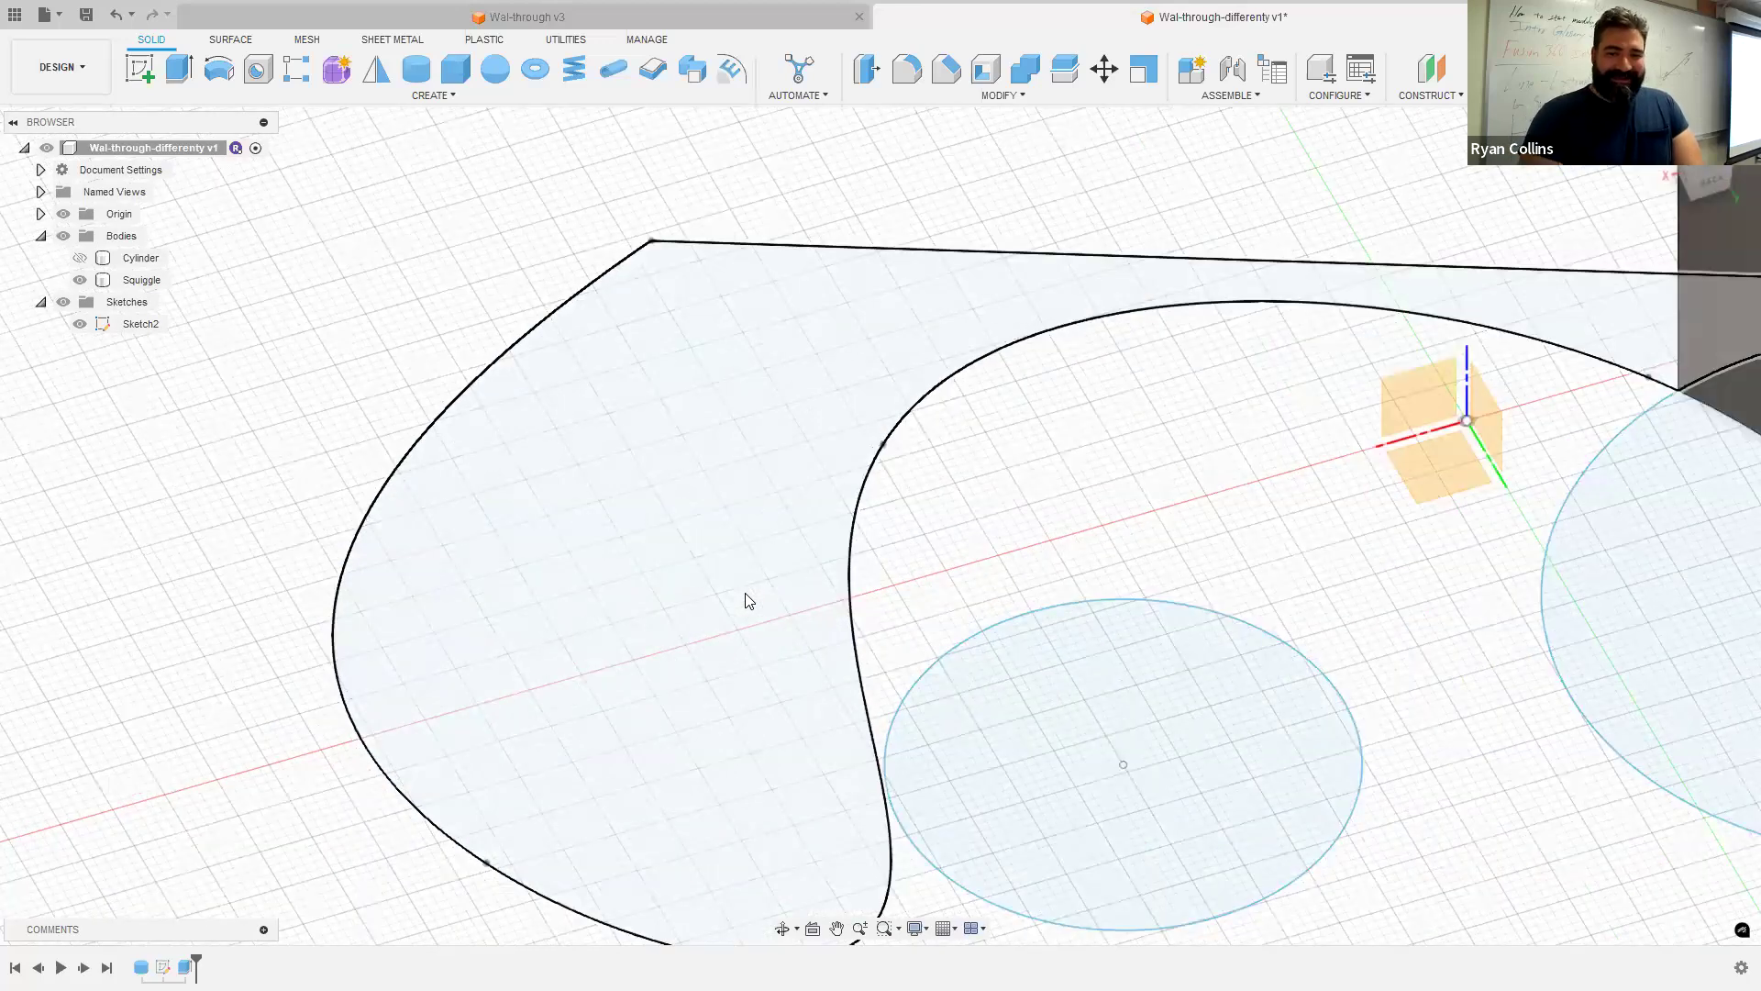
middle_click_drag(1026, 228, 962, 330)
scroll(965, 336, "down", 3)
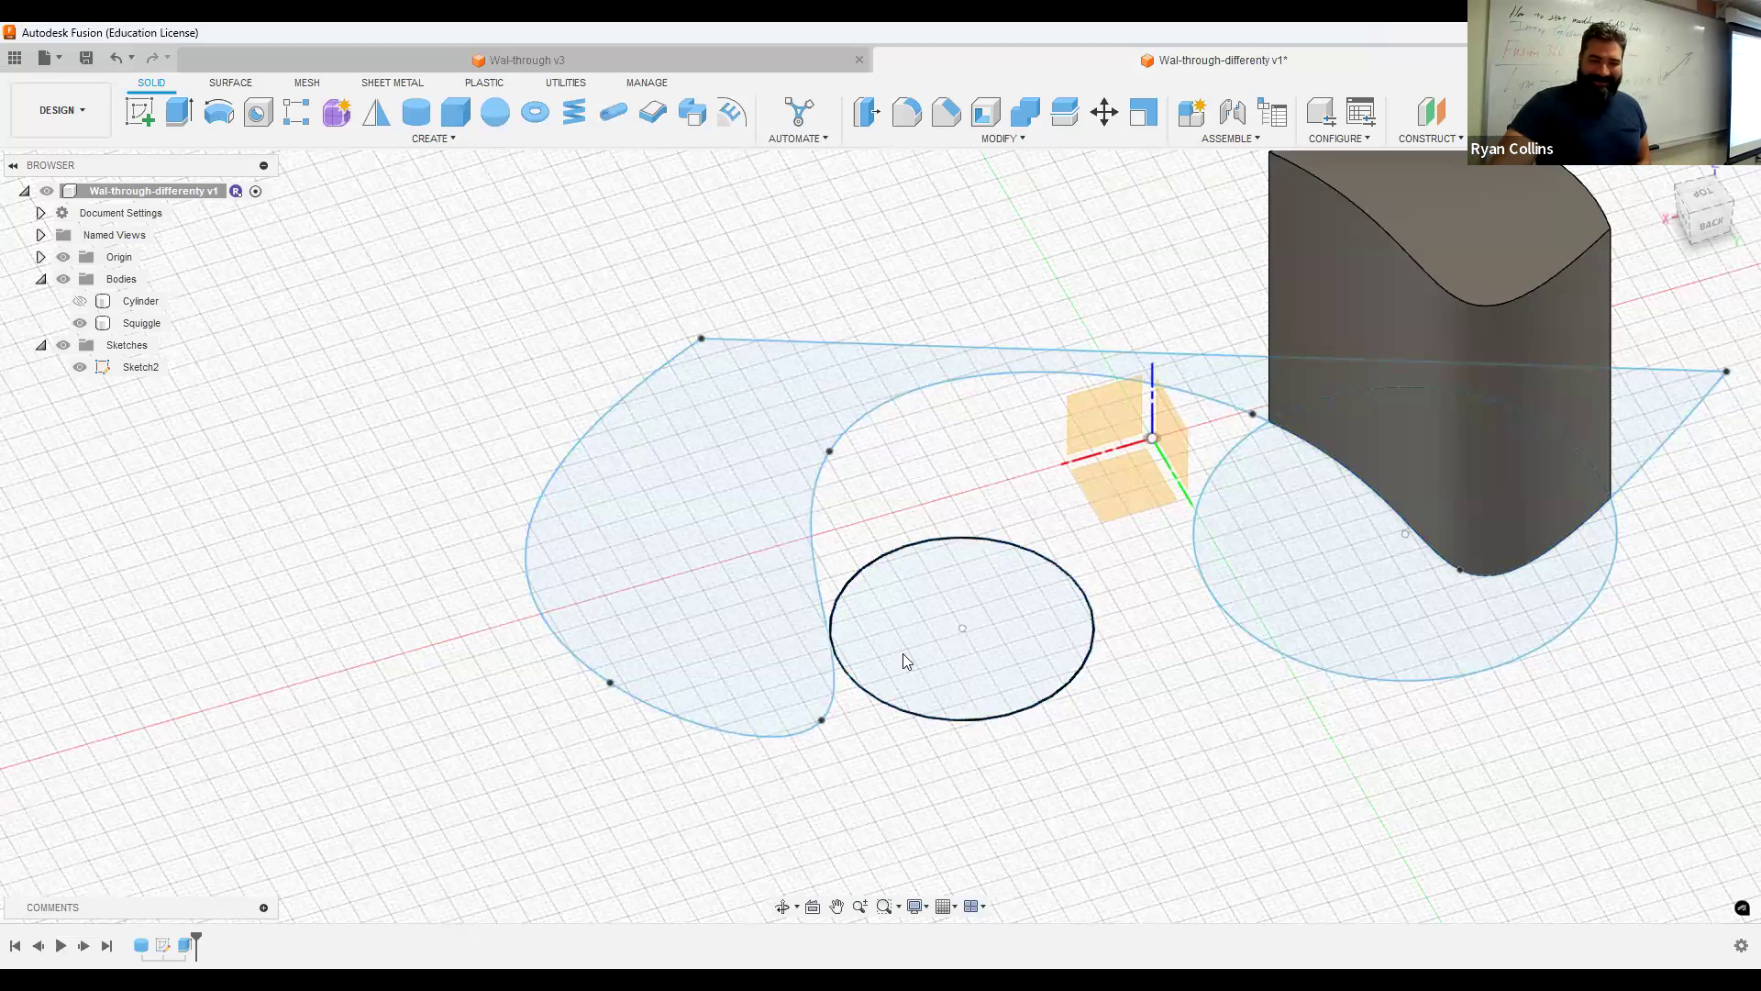
Look through the grid and snap options, and show the model in multiple views and again in a single view.
left_click(945, 906)
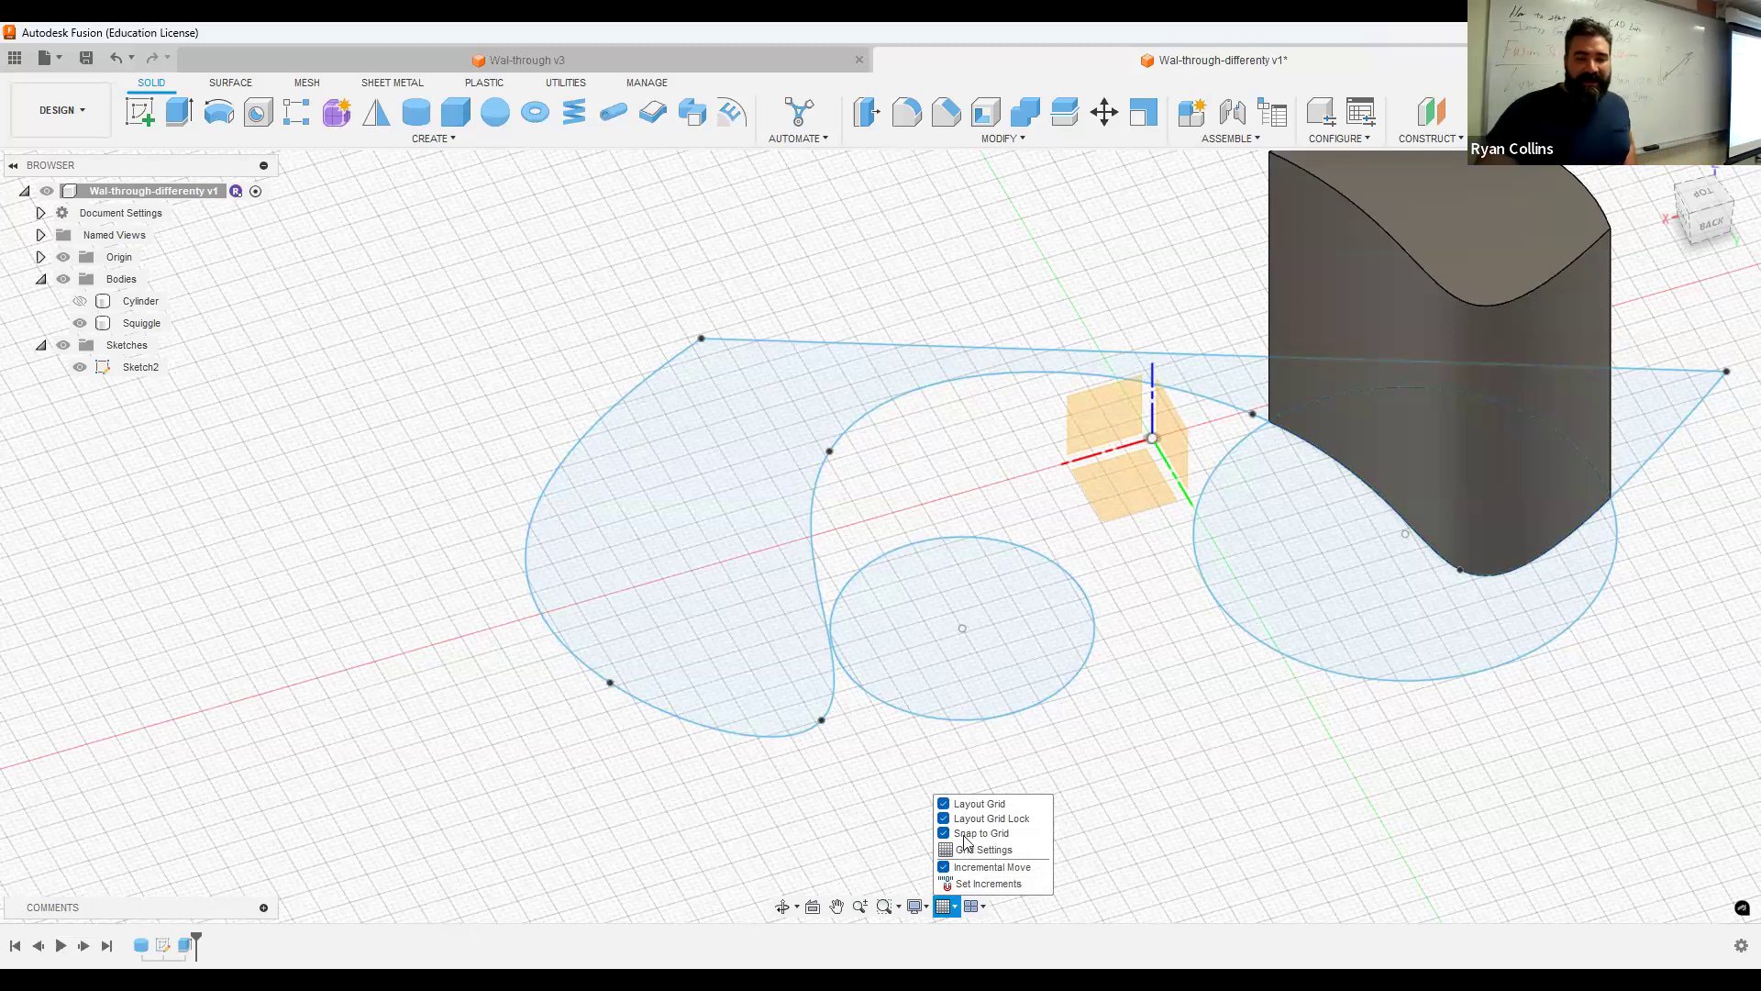
left_click(975, 914)
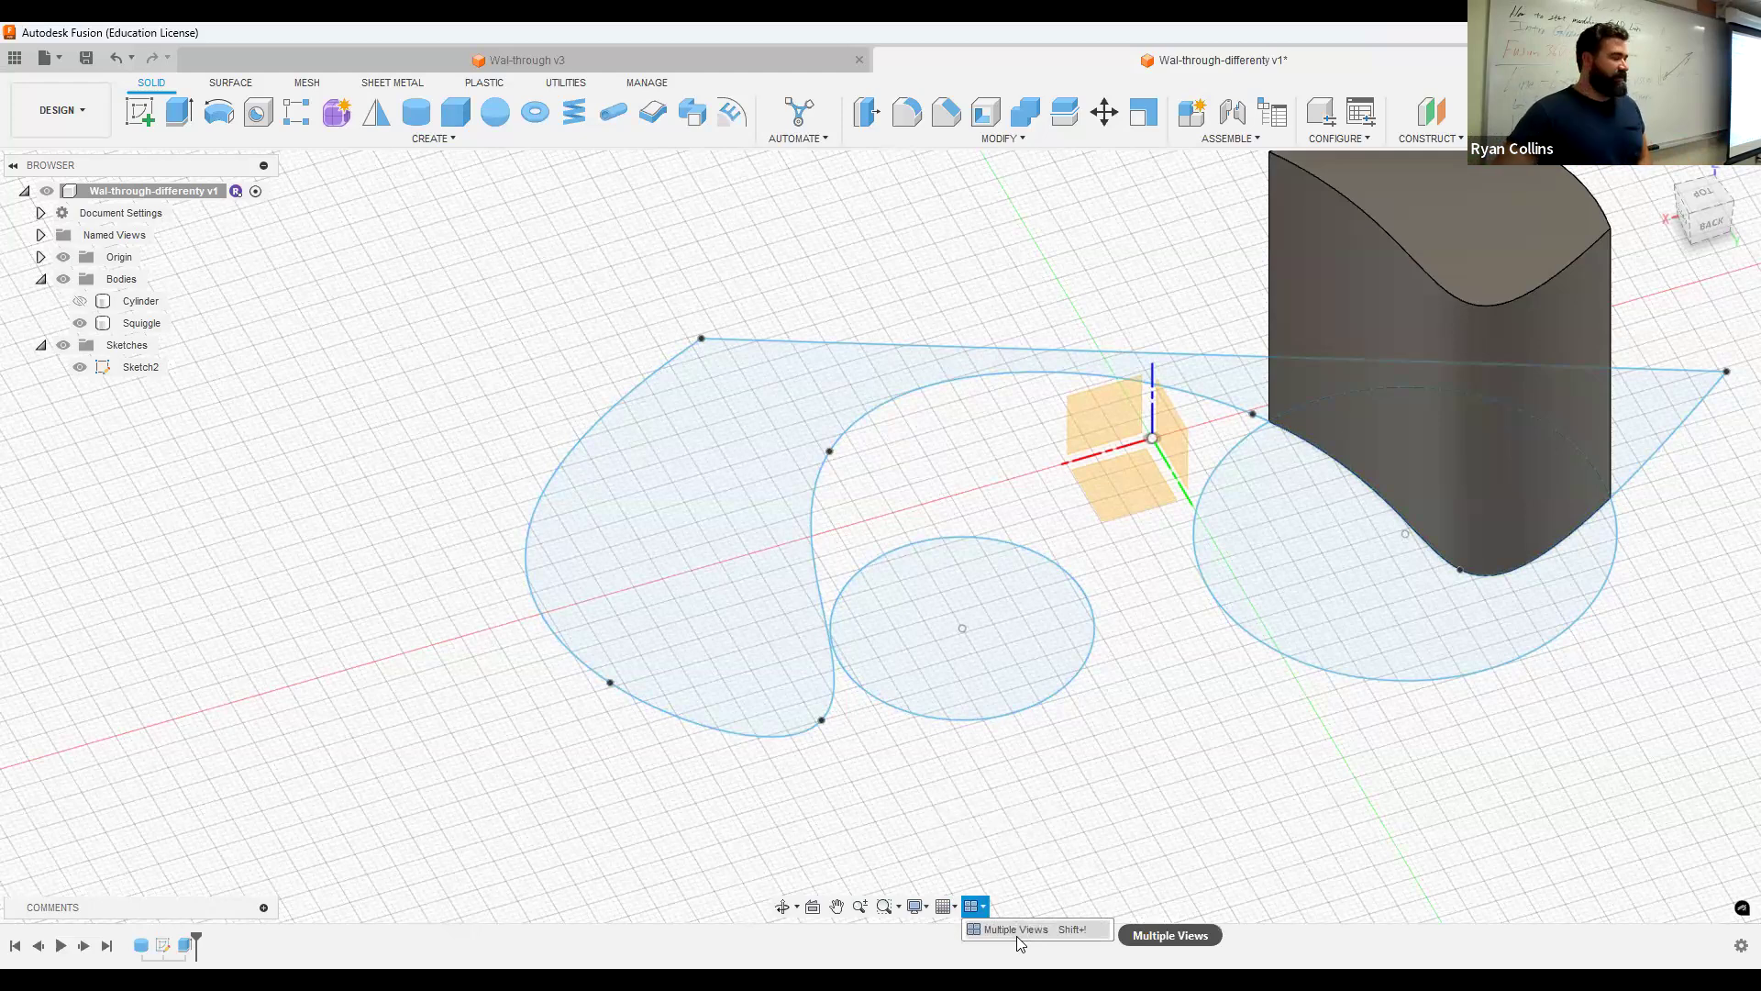
left_click(1020, 931)
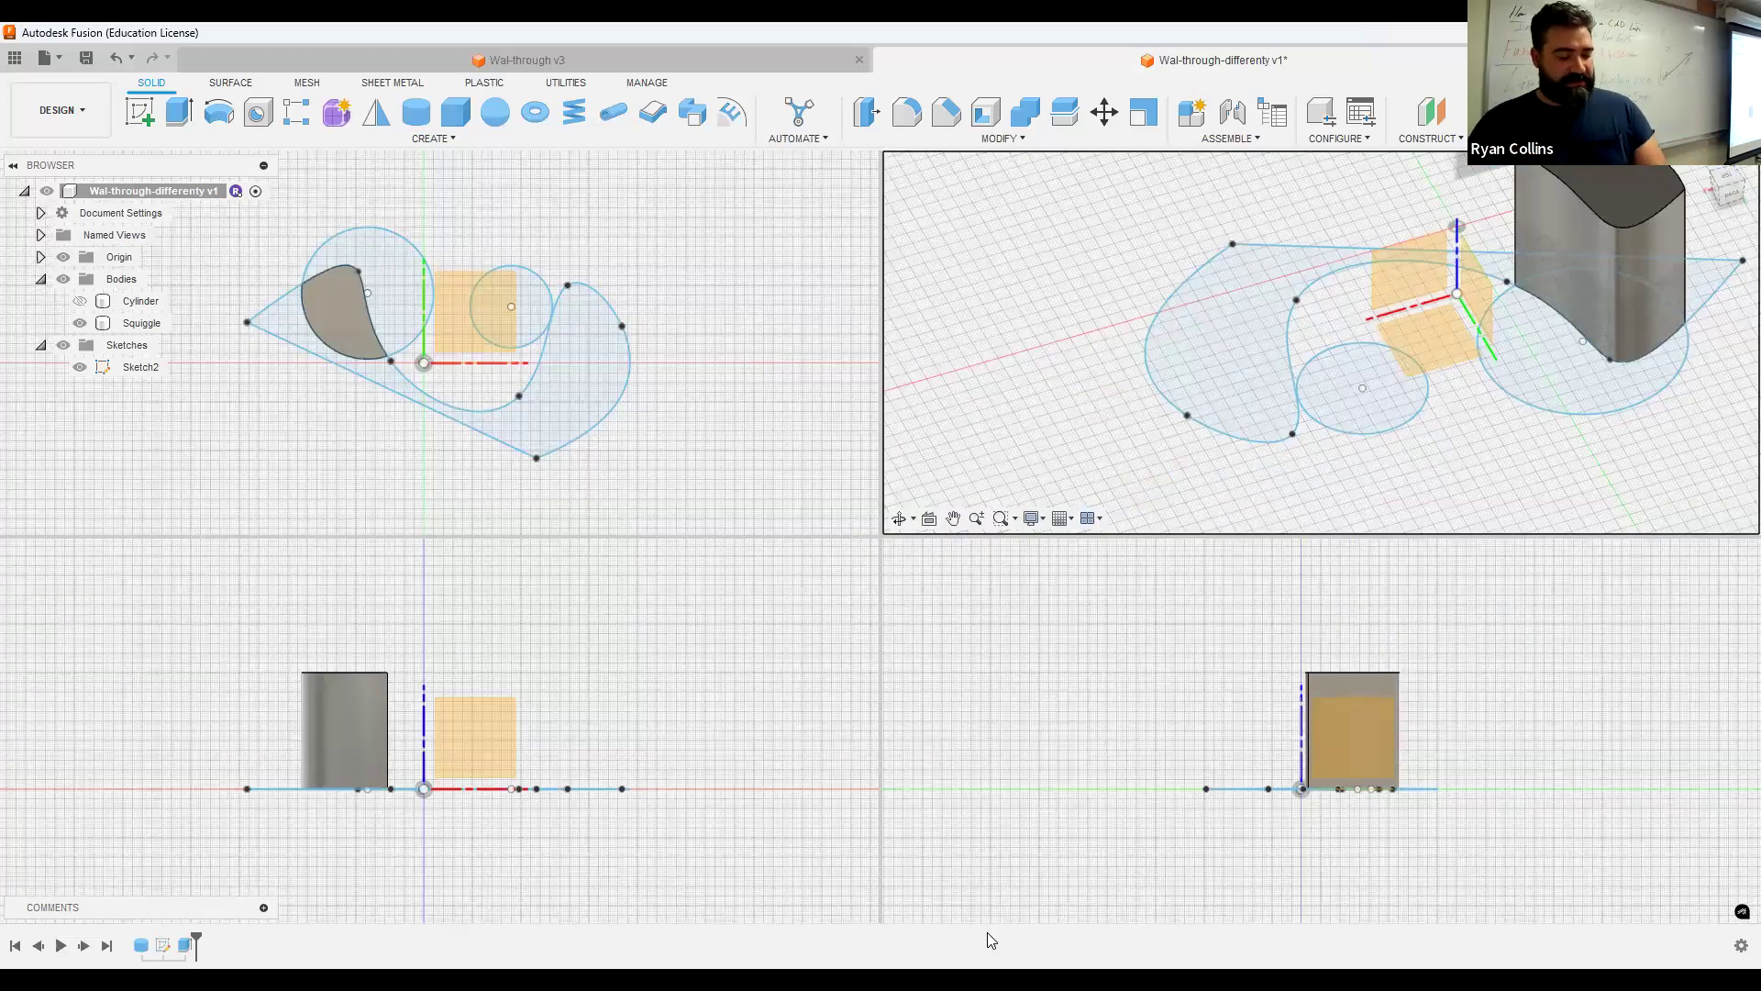
left_click(1088, 518)
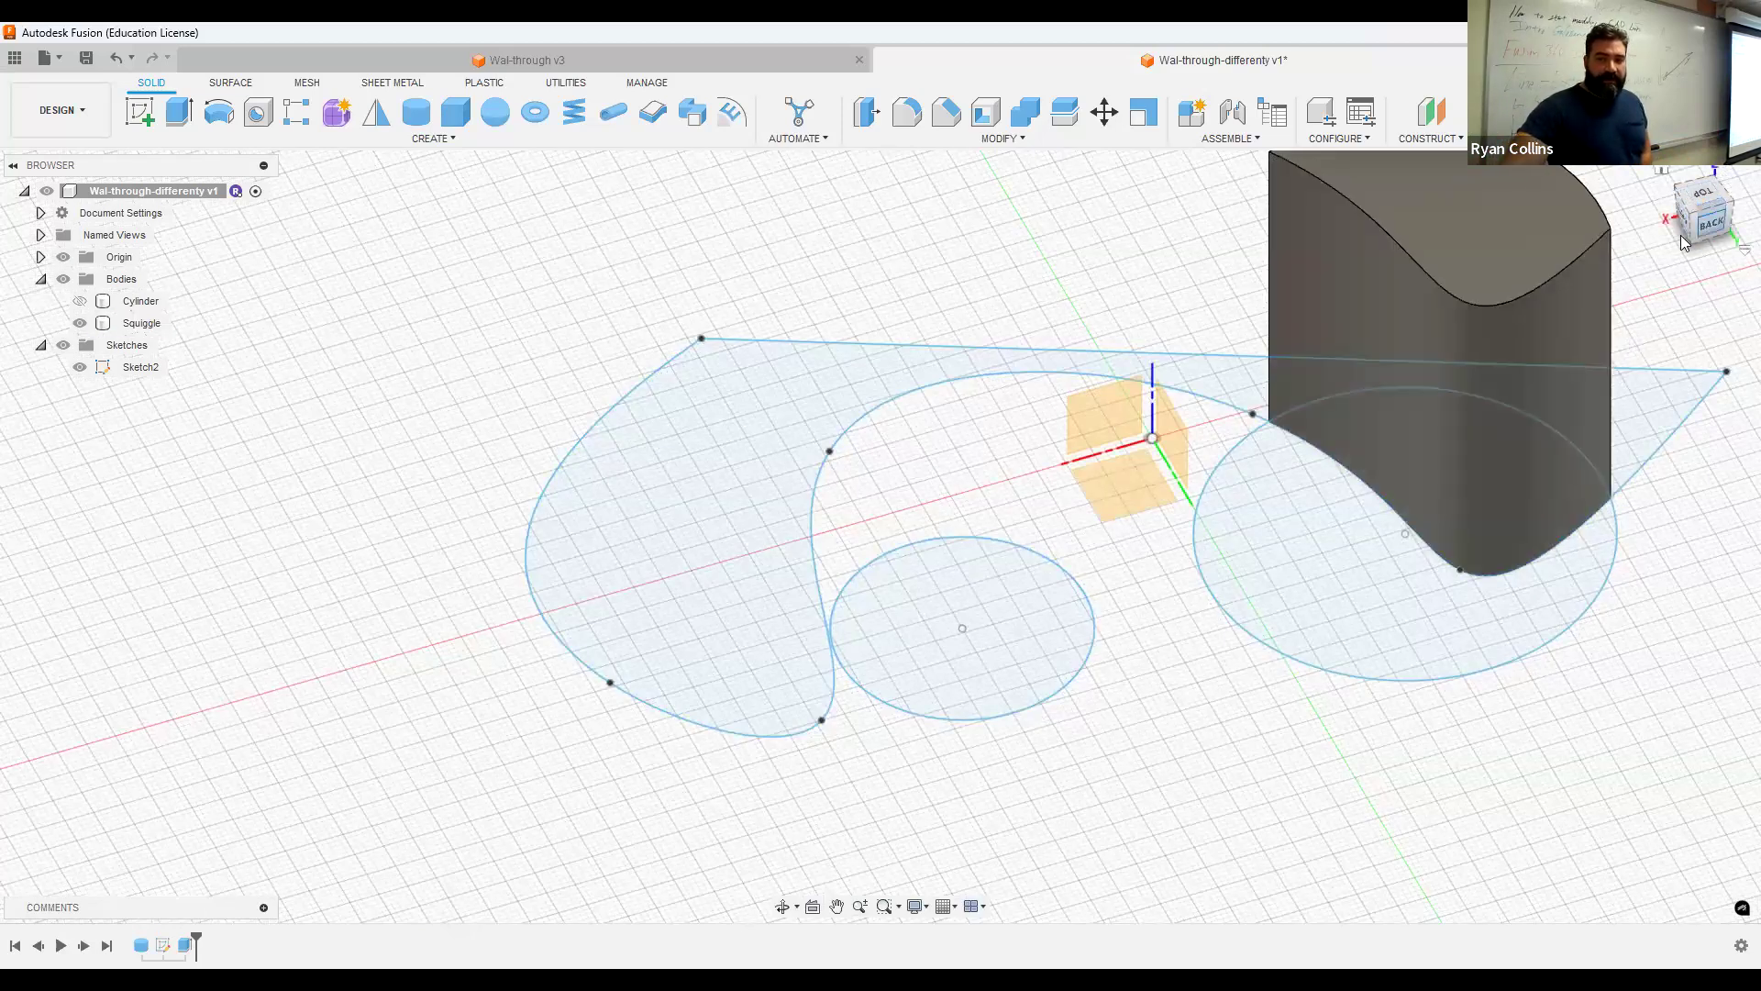
Compare the model's Home and Top views, orbit to an angled view, and return to the Home view.
left_click(1662, 172)
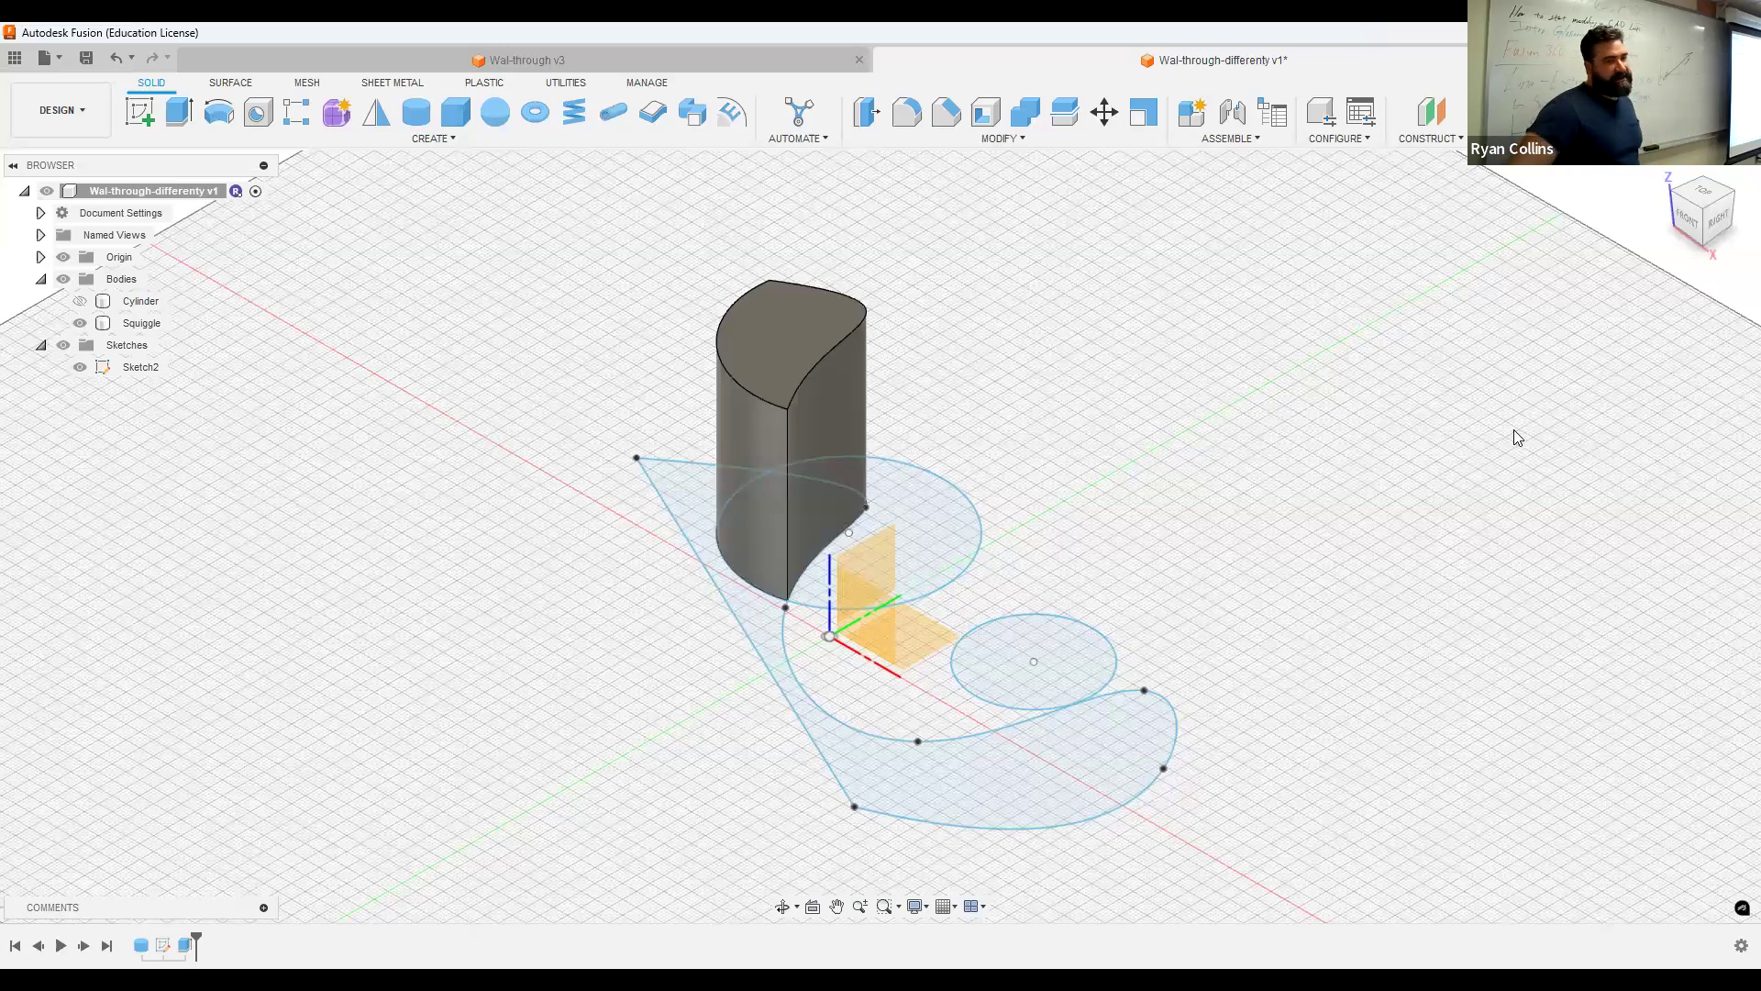
left_click(1708, 200)
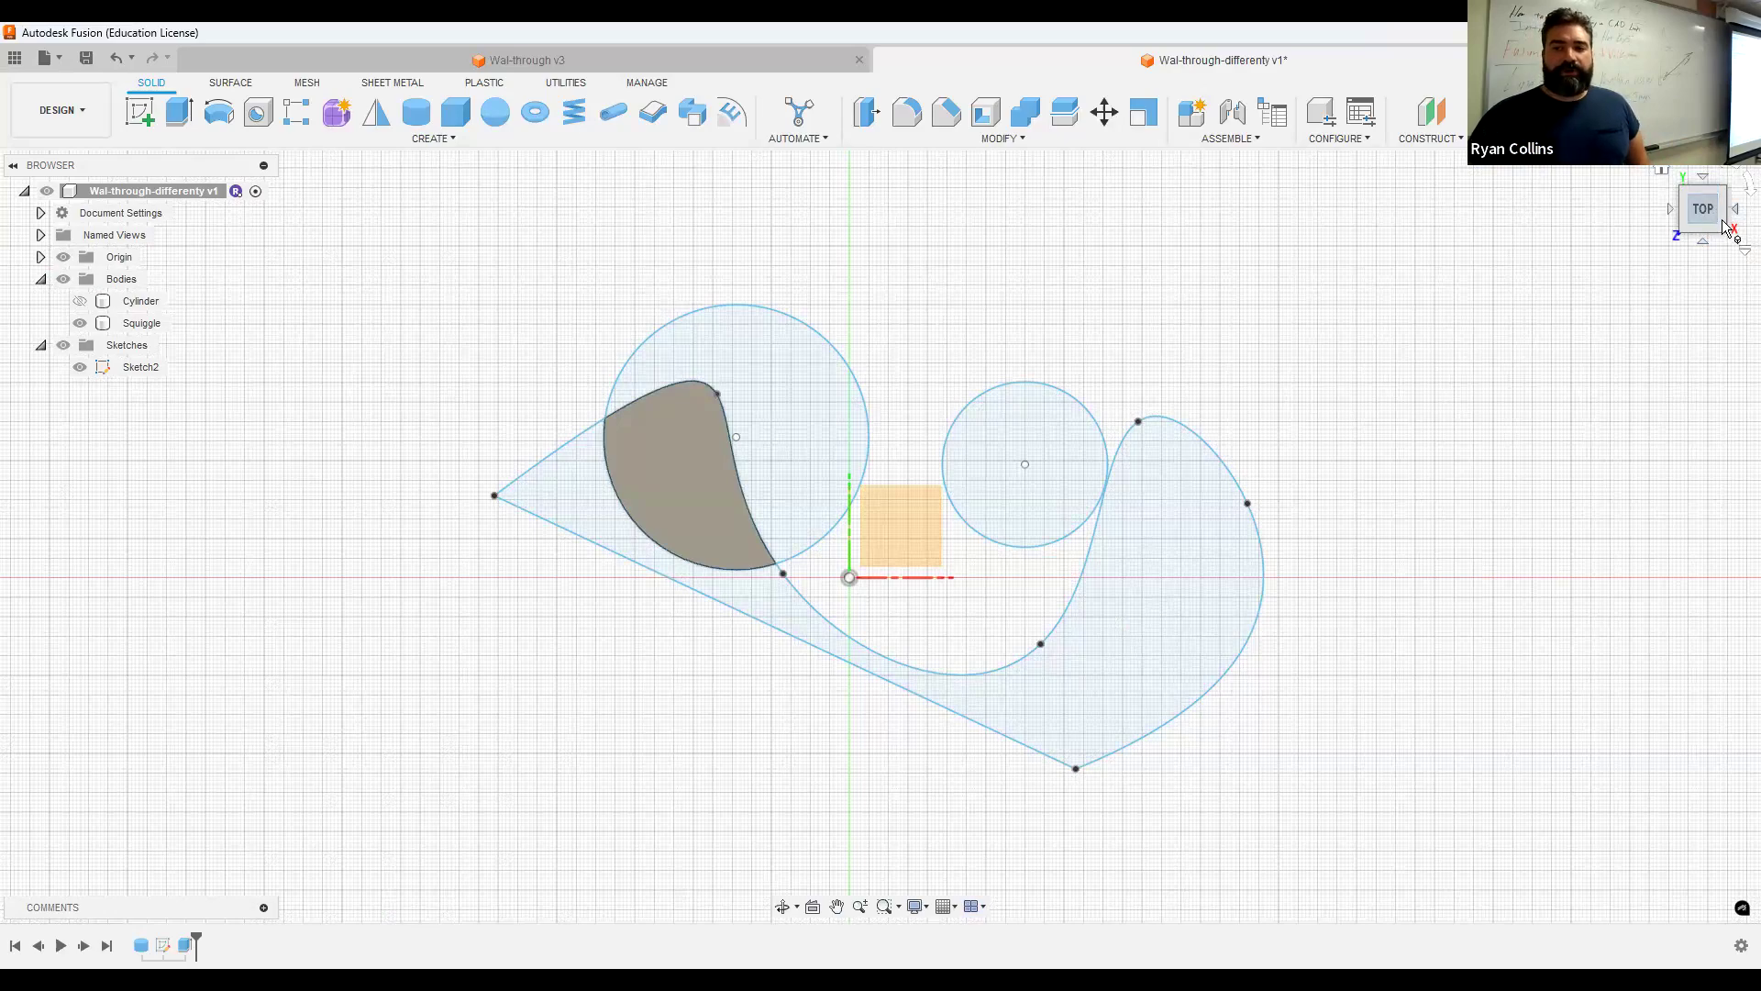
mouse_move(880, 536)
middle_mouse_down("shift")
mouse_move(927, 514)
mouse_move(954, 417)
mouse_move(1064, 395)
mouse_move(1174, 385)
mouse_move(1229, 468)
mouse_move(1312, 477)
mouse_move(1358, 357)
mouse_move(1340, 321)
mouse_move(1350, 440)
middle_mouse_up("shift")
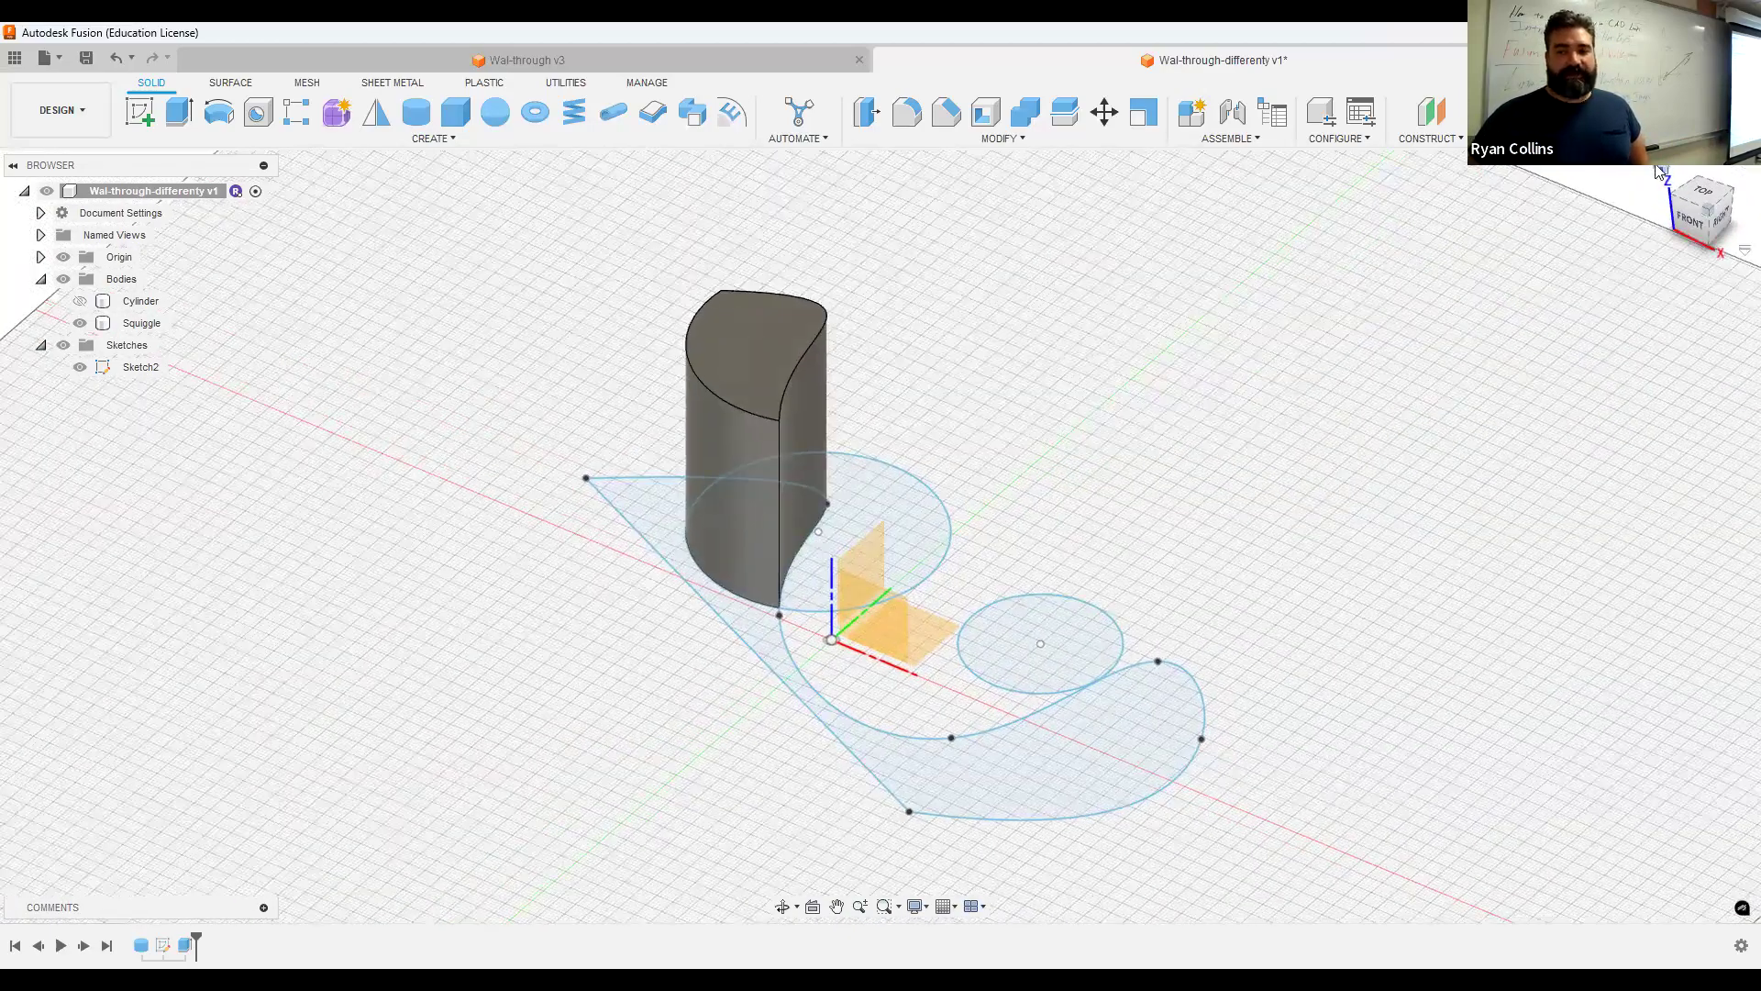
left_click(1662, 171)
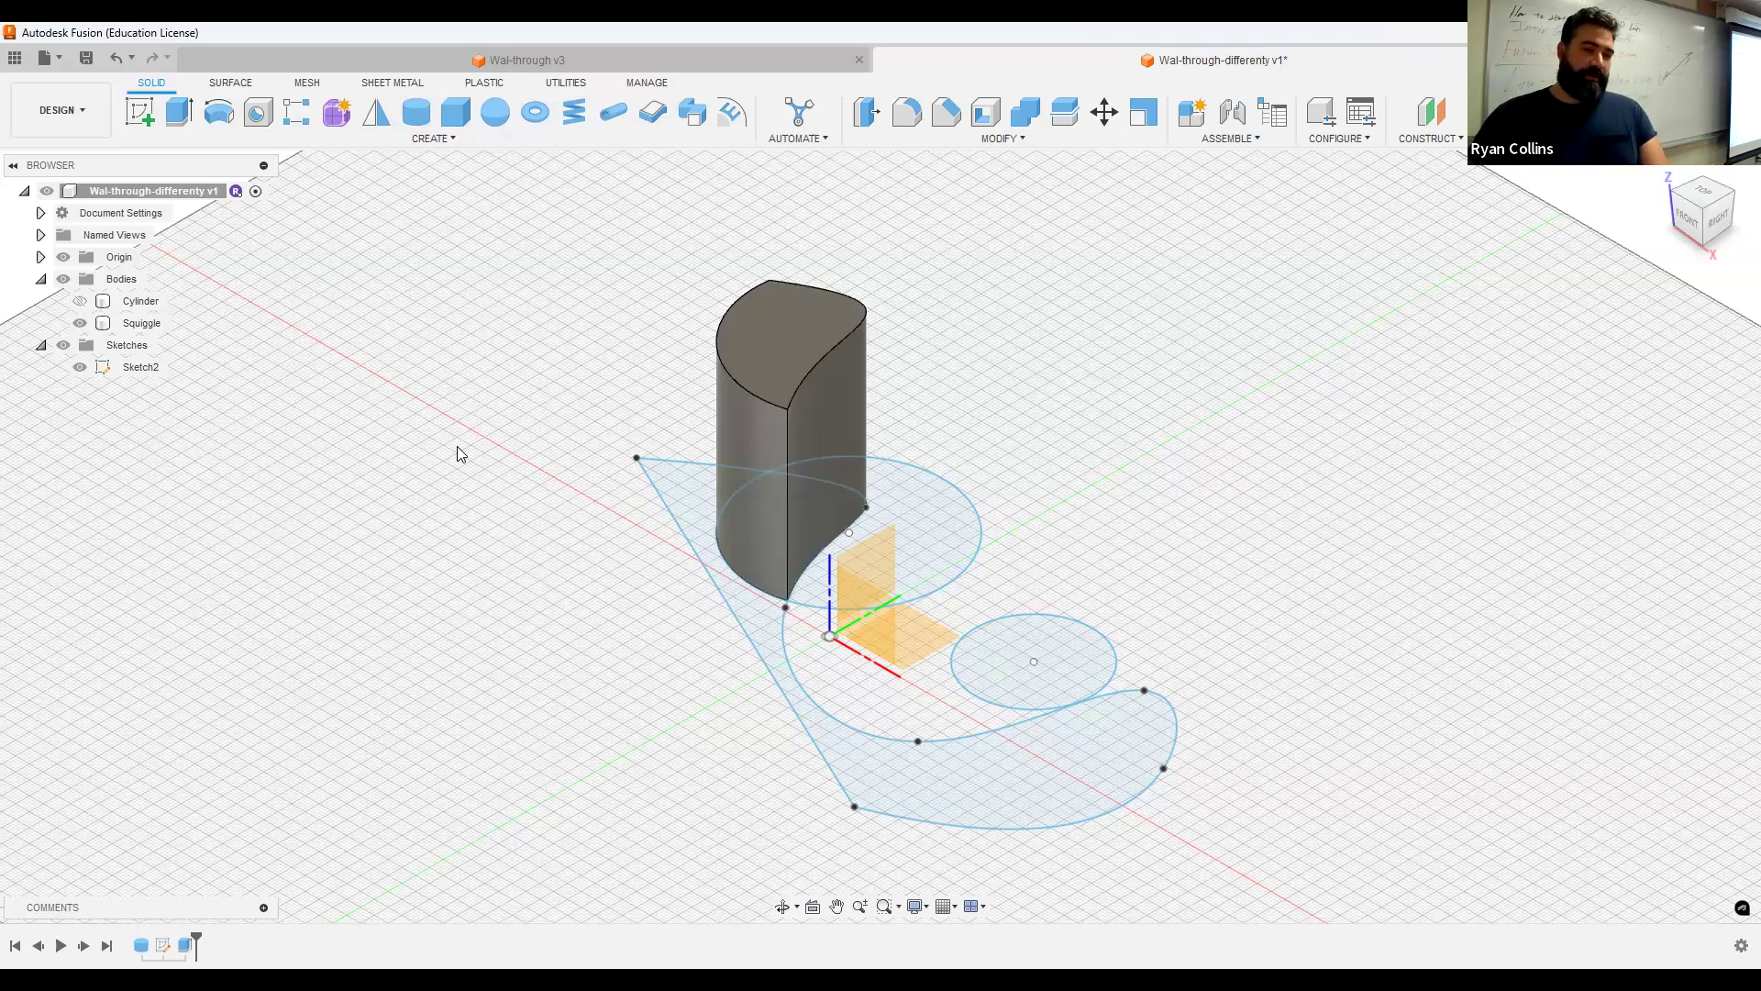
Save the design as a new version with the description "last details".
key("ctrl+s")
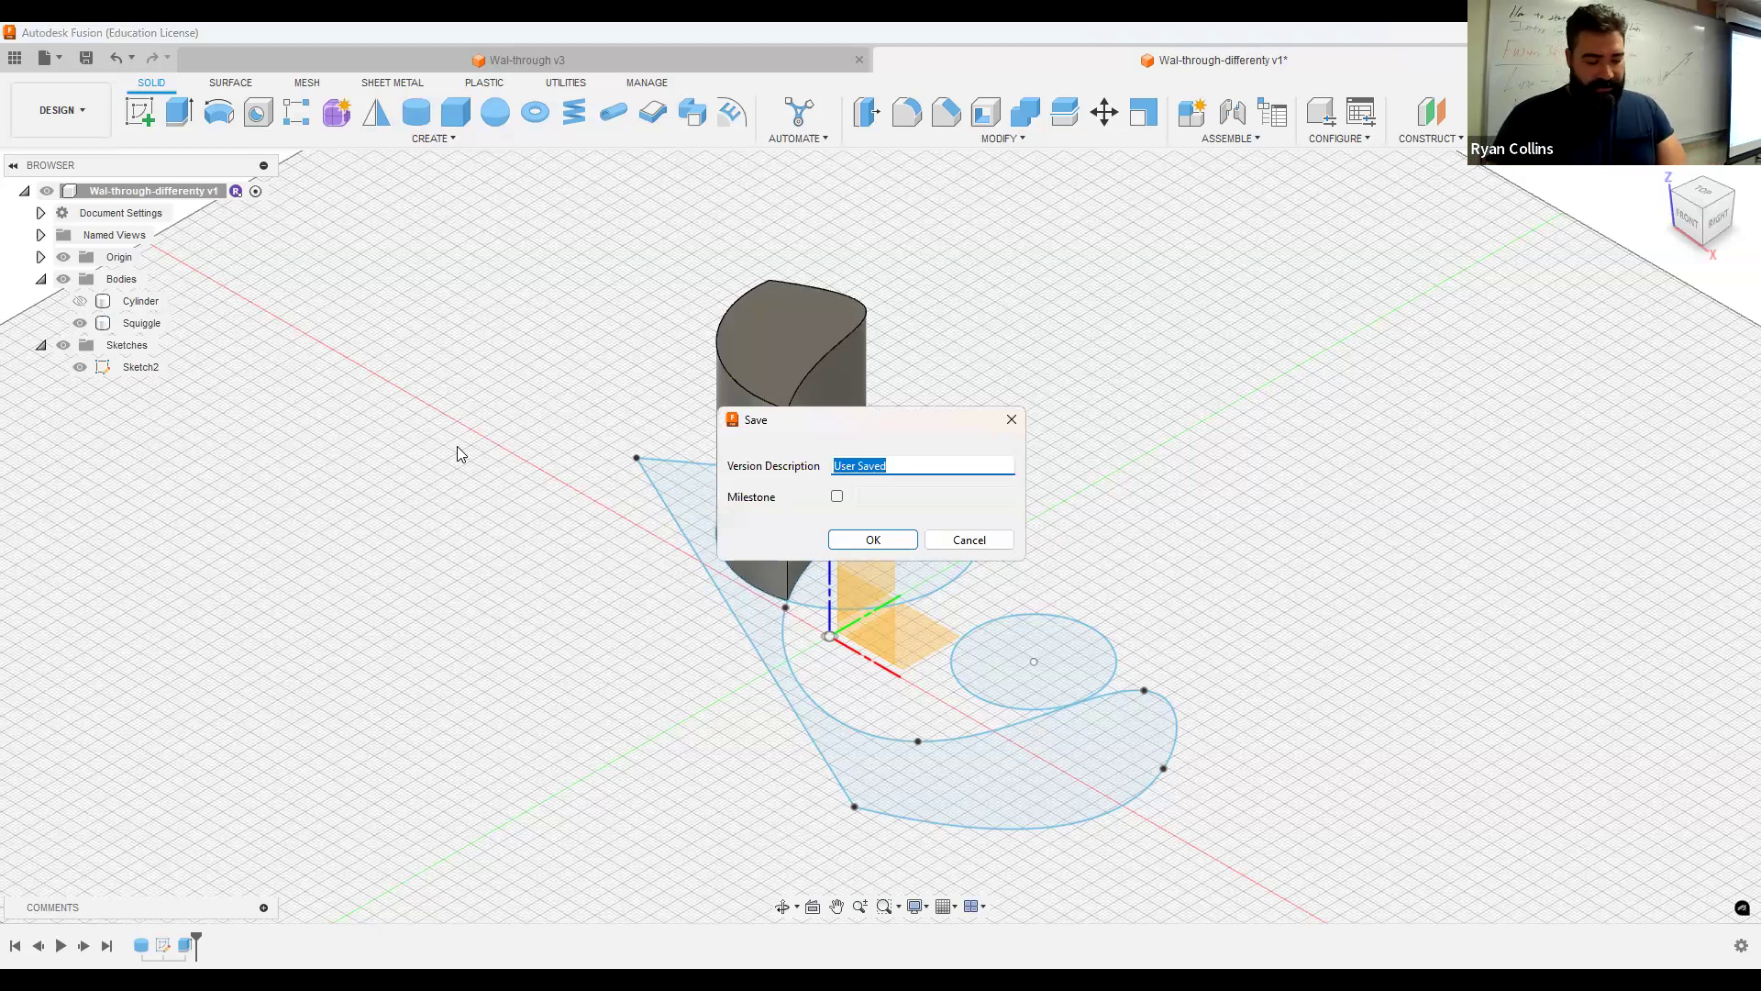
type("last details")
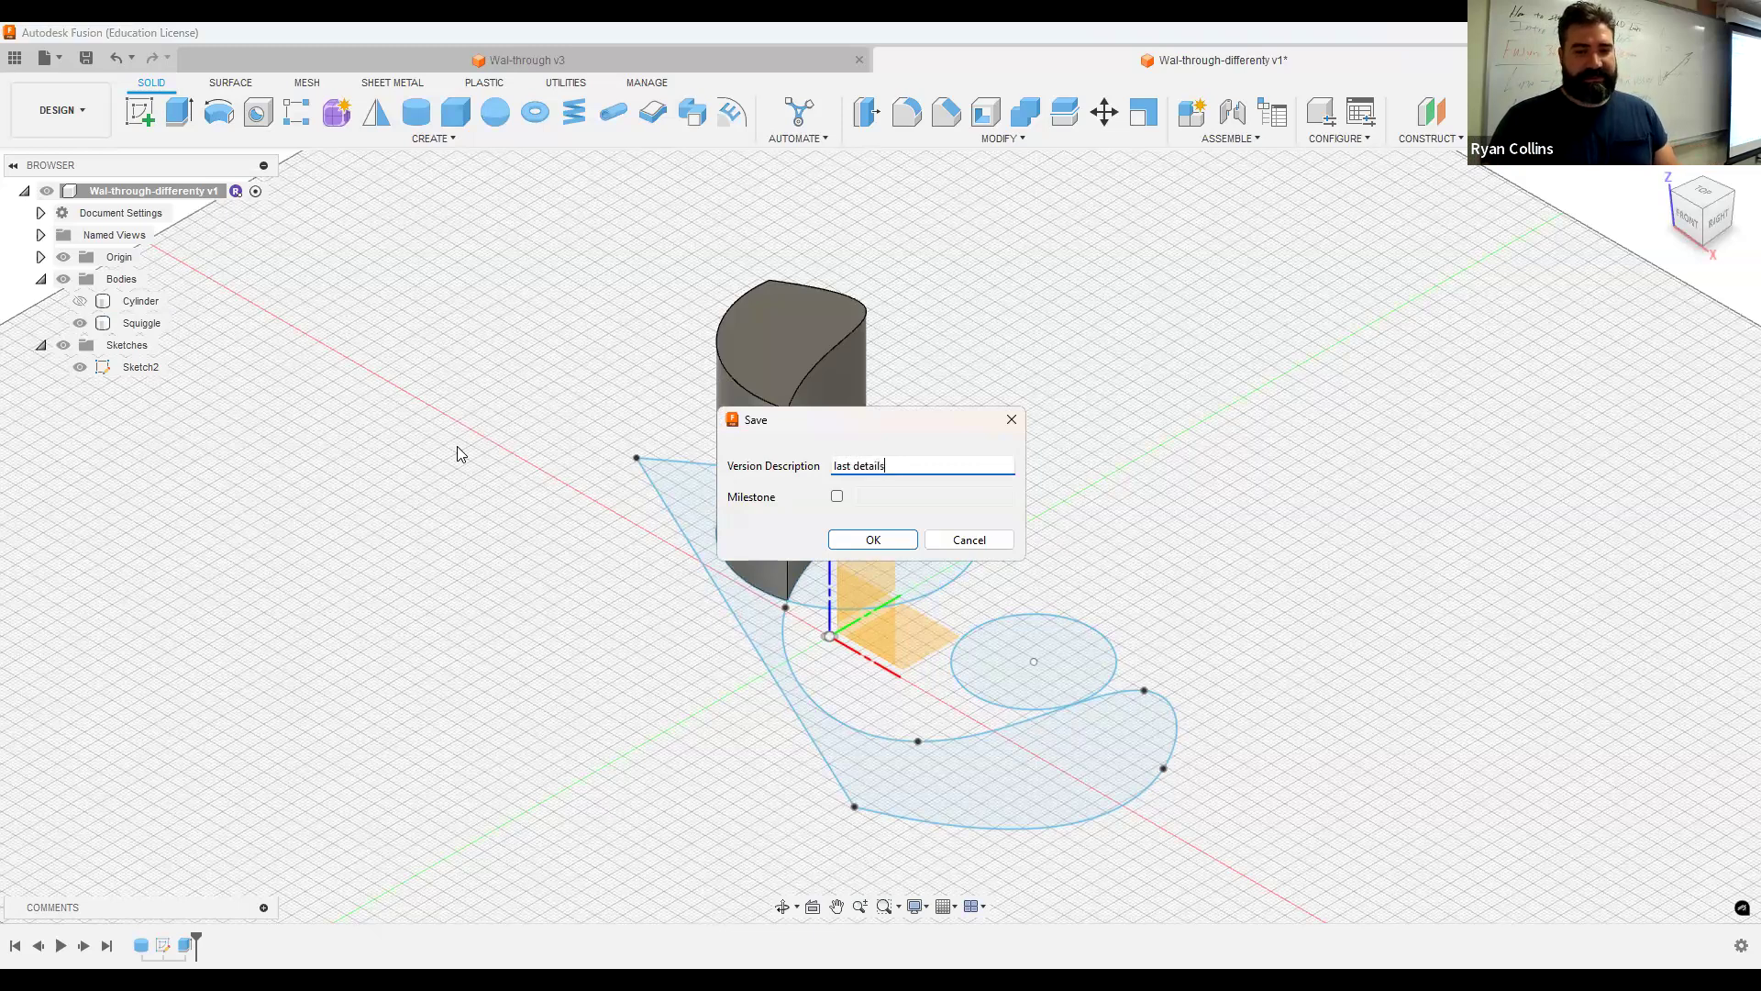
key("Return")
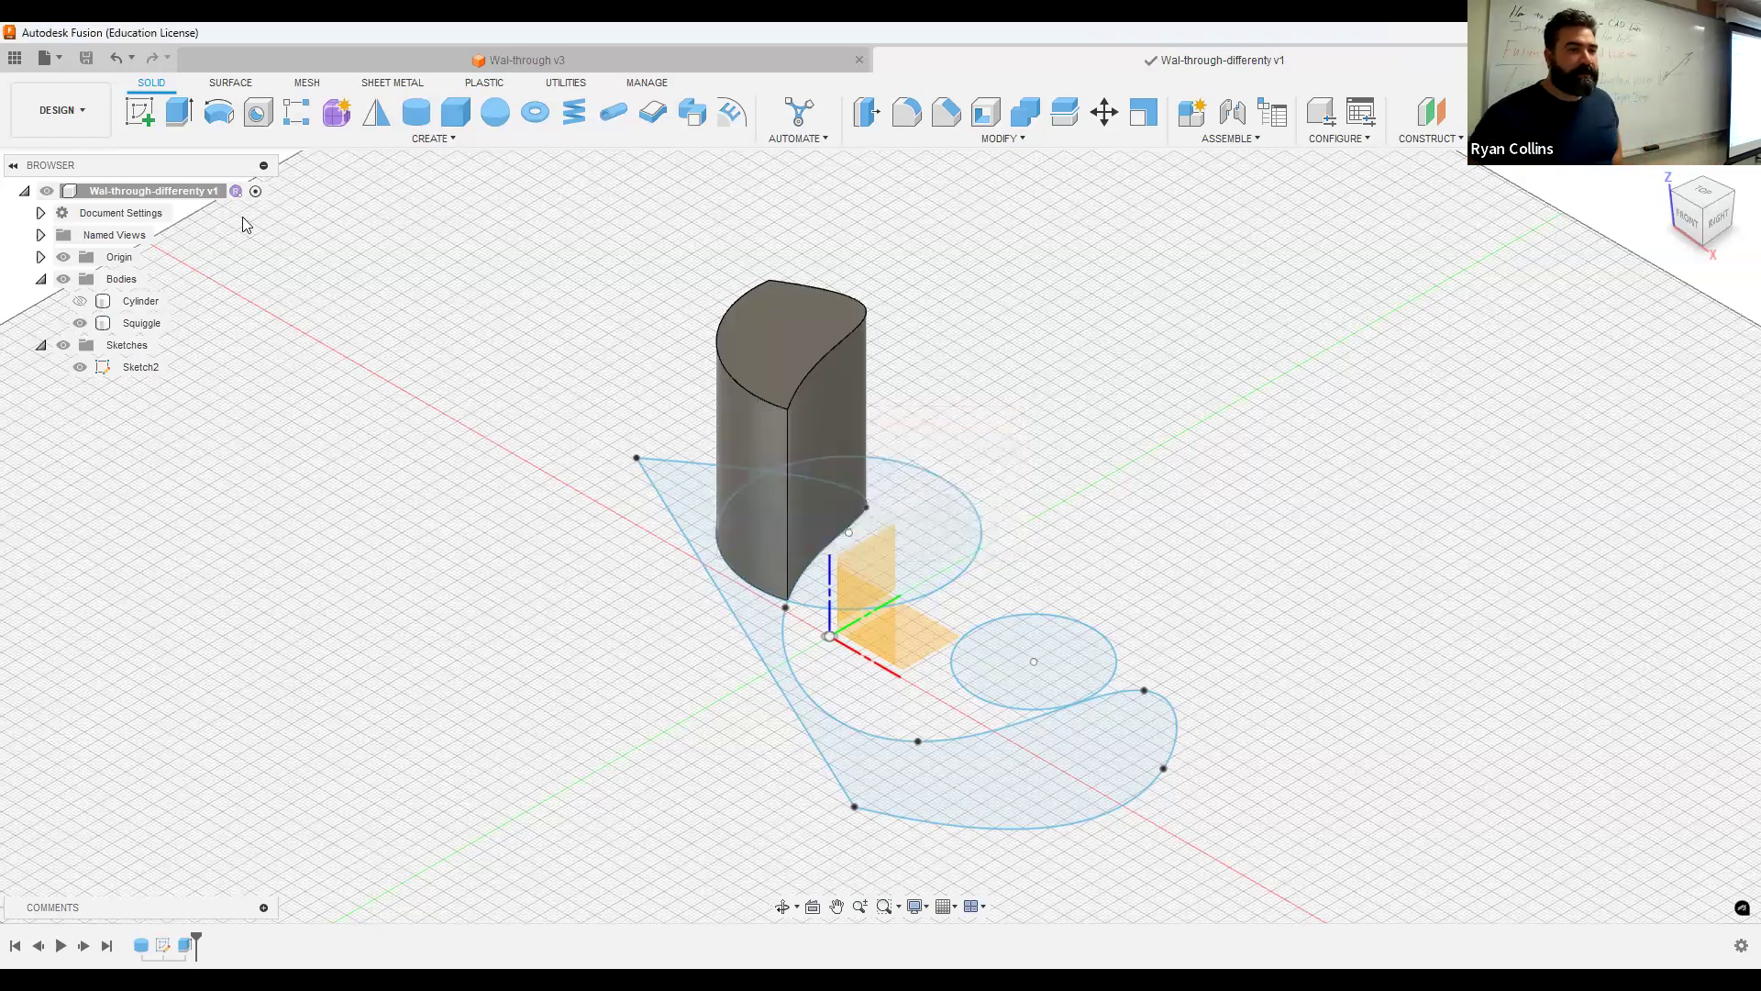